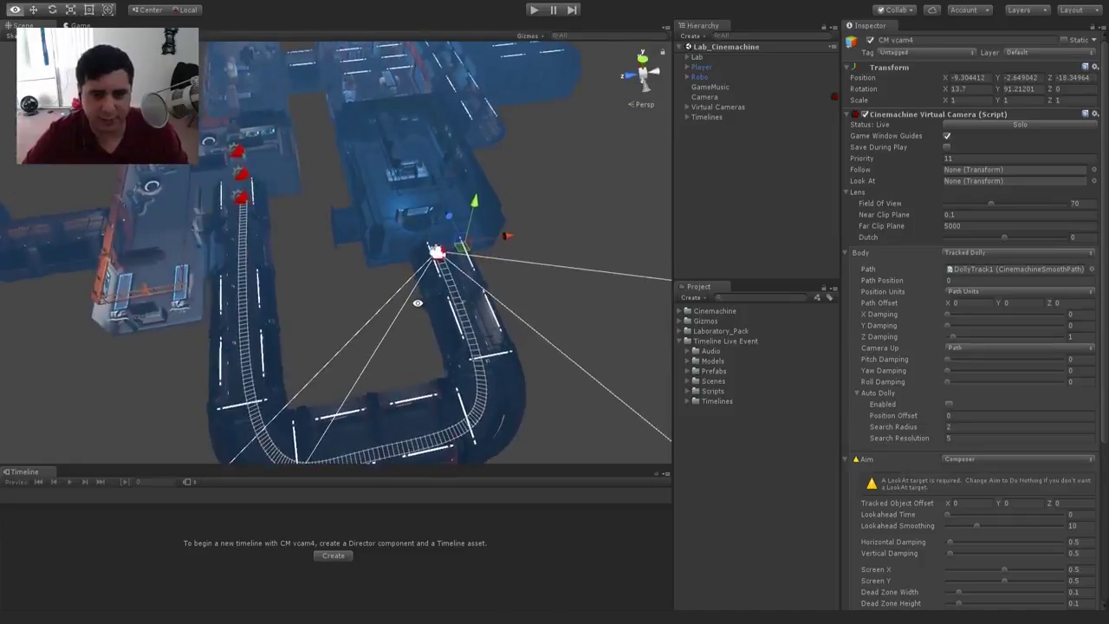
Step: Examine the dolly track's route through the corridors, from the CM vcam4 camera to the far end by the lab room
alt+drag(322, 276, 332, 255)
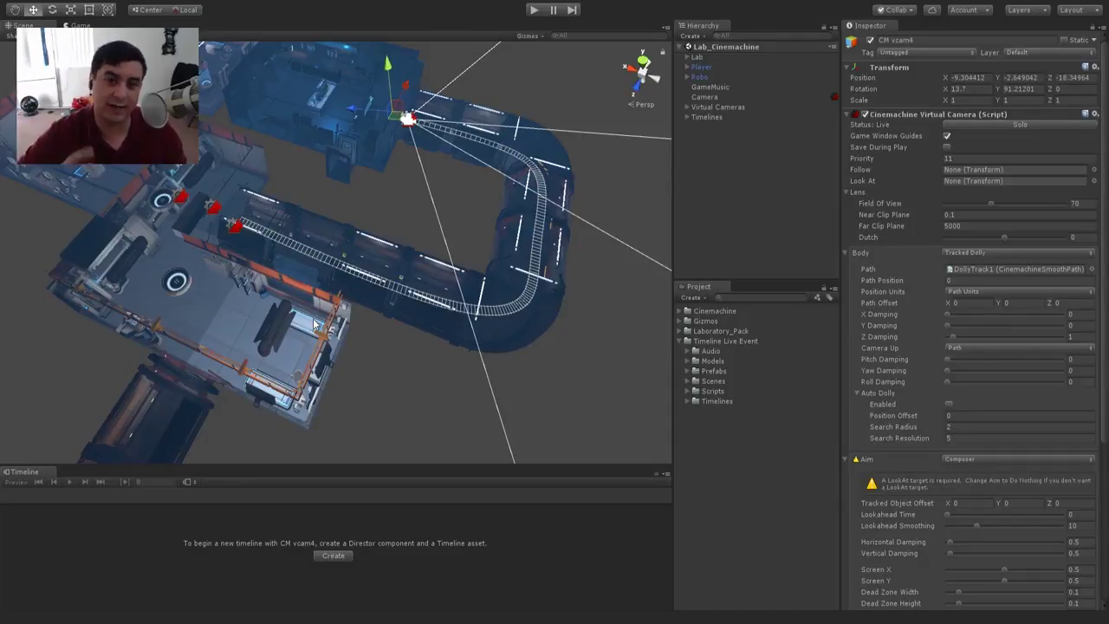
alt+drag(413, 200, 290, 221)
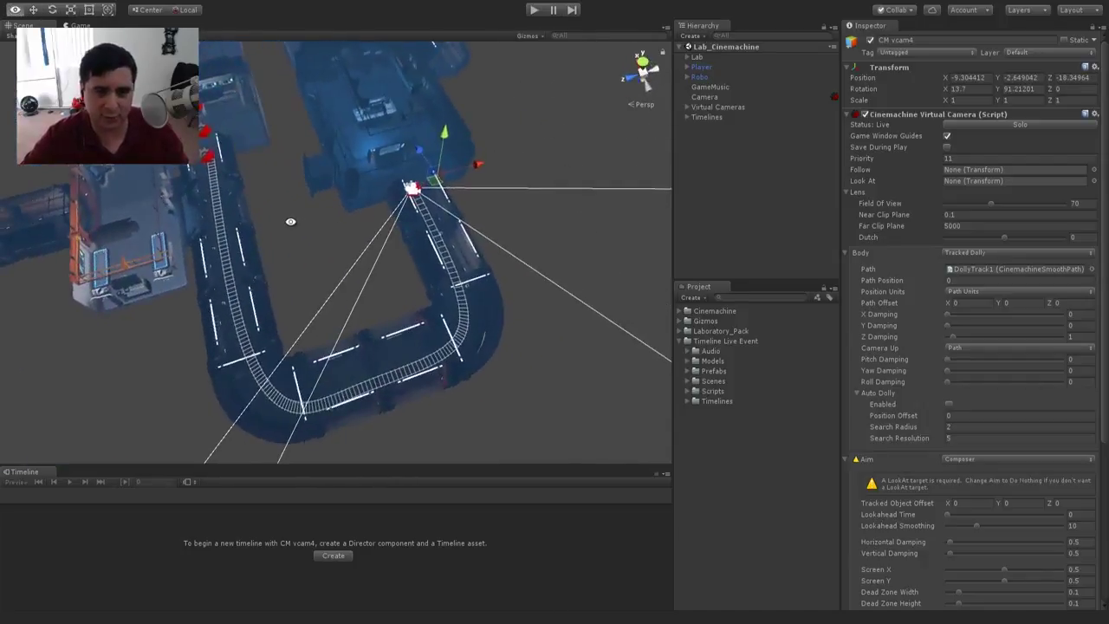
middle_drag(249, 145, 302, 199)
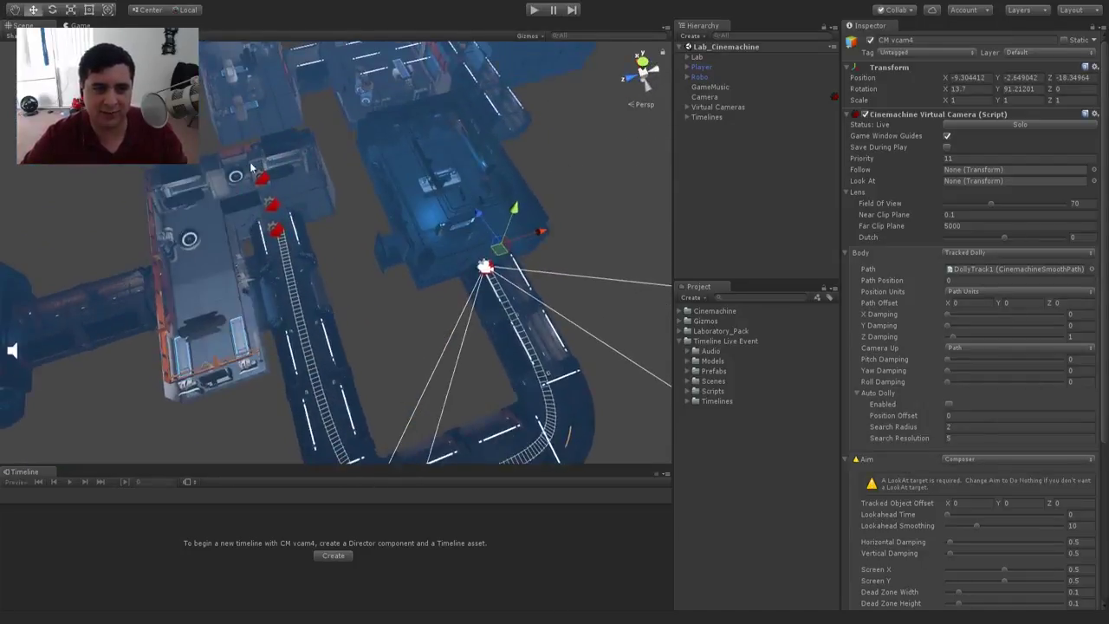
middle_drag(490, 275, 471, 180)
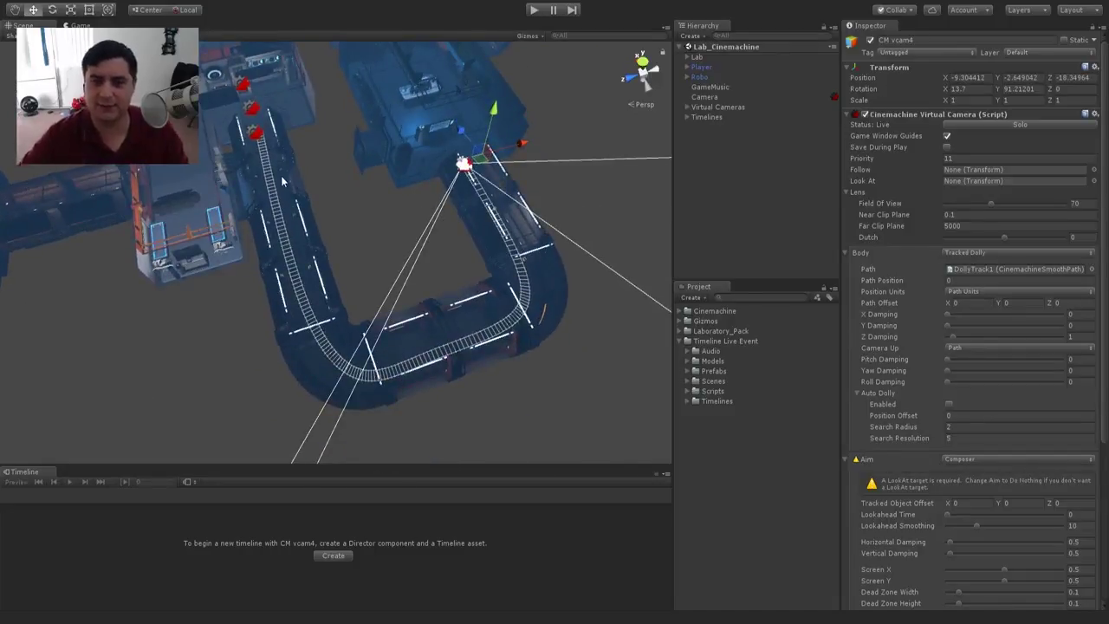
alt+drag(400, 212, 404, 188)
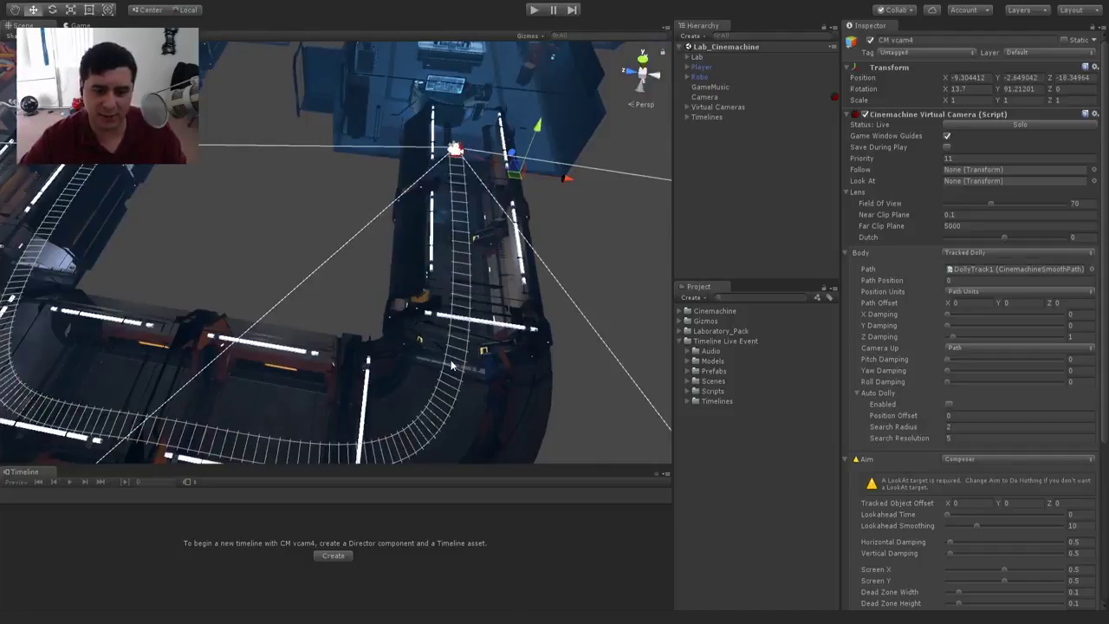
middle_drag(345, 208, 393, 157)
alt+drag(275, 376, 350, 249)
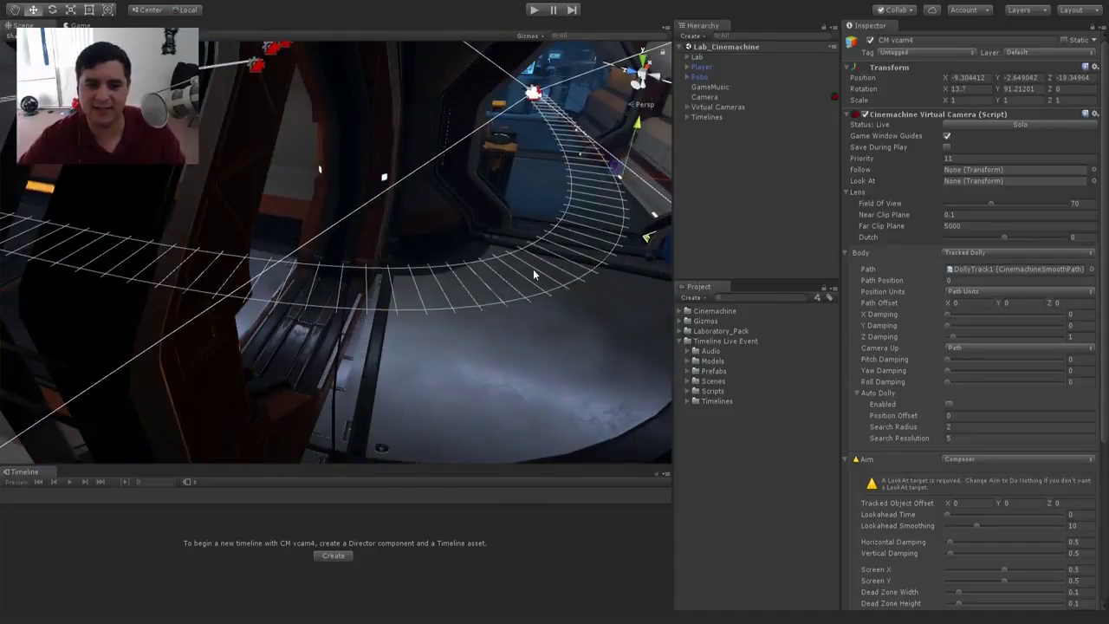
middle_drag(232, 263, 279, 260)
scroll(279, 260, down, 8)
middle_drag(303, 147, 262, 245)
scroll(334, 249, up, 7)
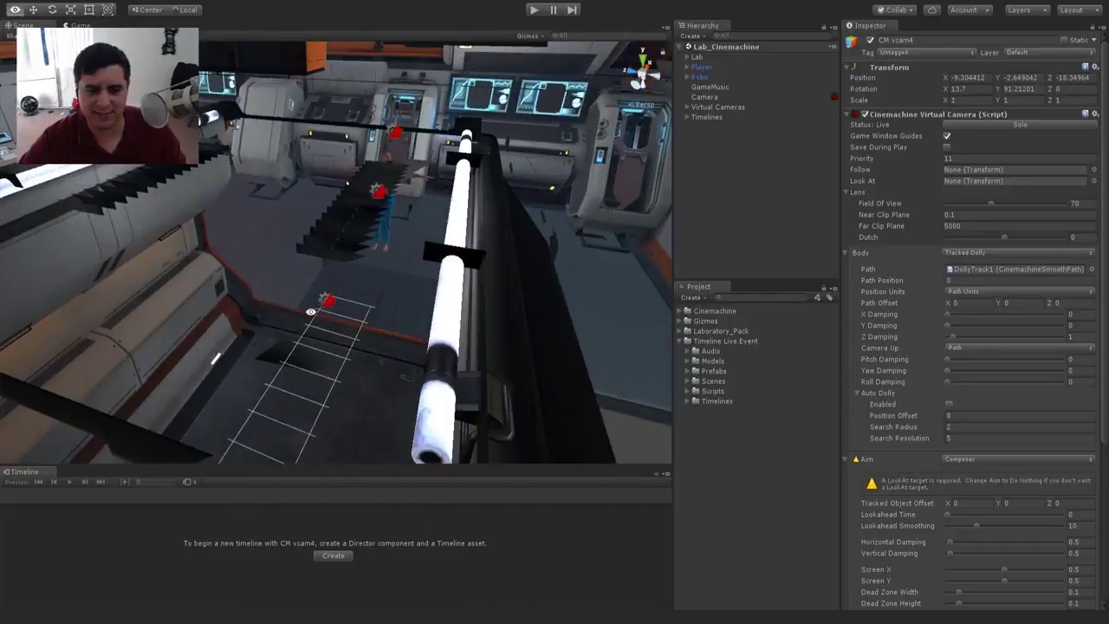
Step: Examine the virtual cameras placed around the blue-clothed character and the end of the dolly track in the lab room
right_drag(310, 311, 362, 296)
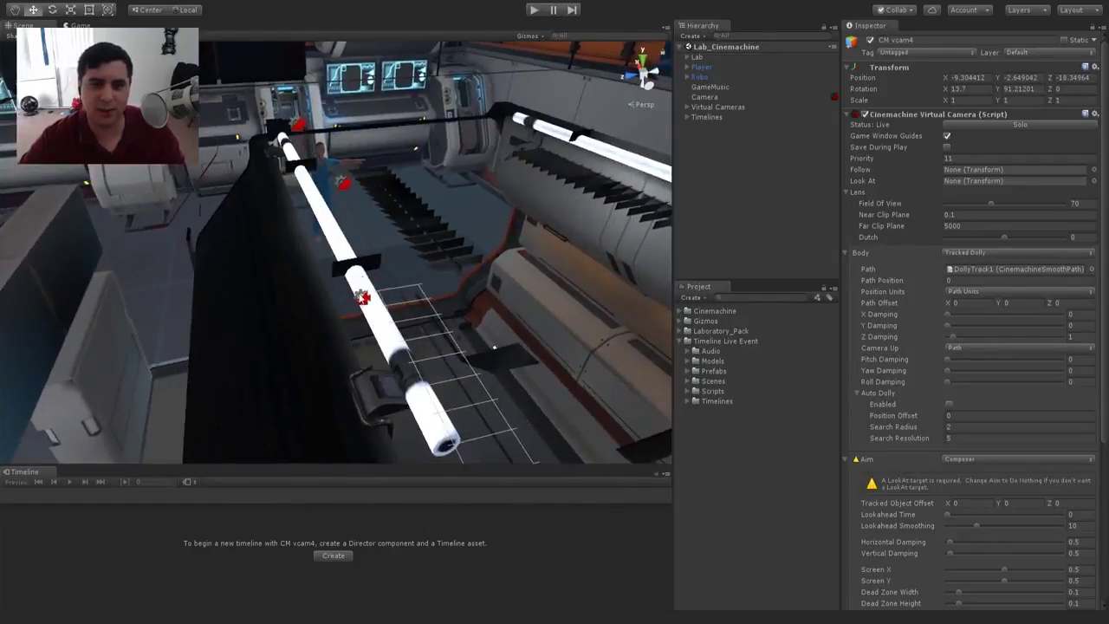
scroll(363, 297, up, 3)
alt+drag(366, 299, 345, 262)
alt+middle_drag(346, 263, 414, 269)
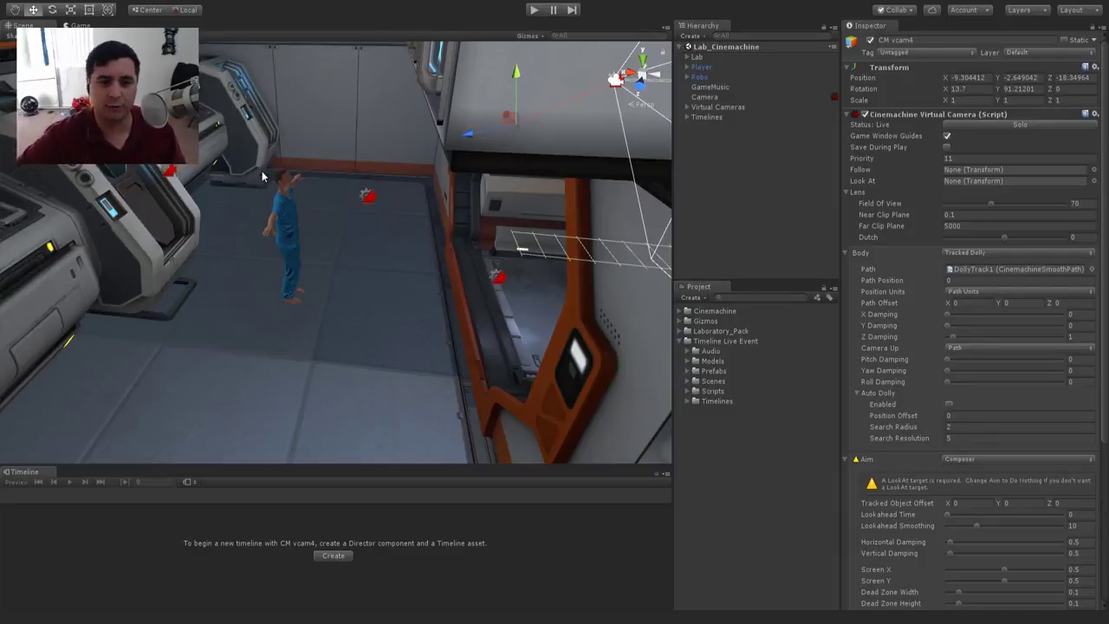
middle_drag(498, 254, 349, 275)
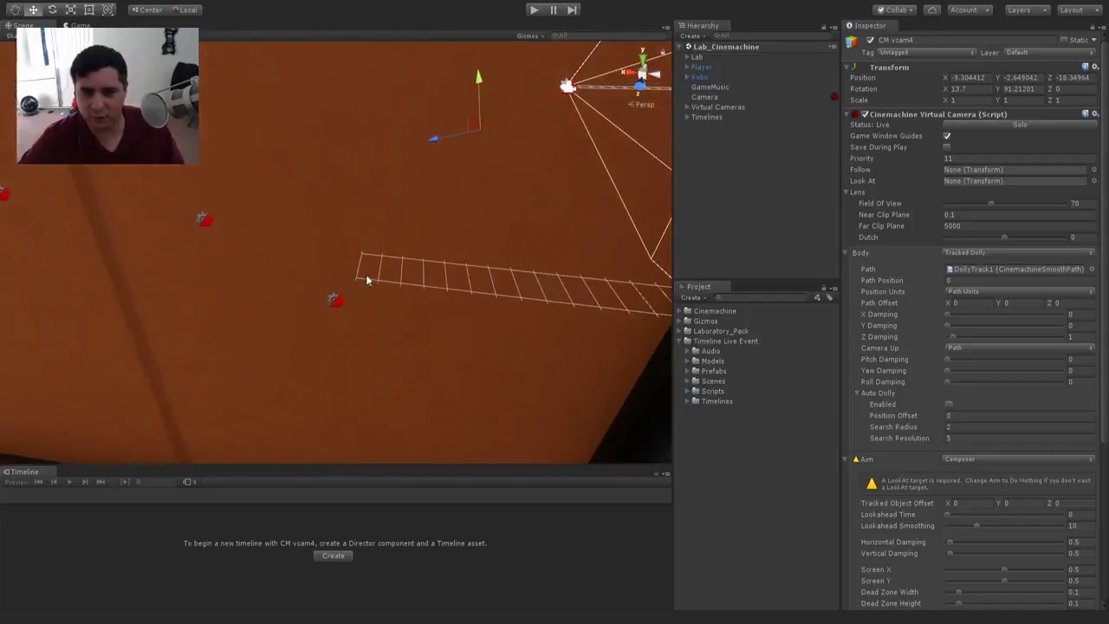
middle_drag(523, 298, 413, 393)
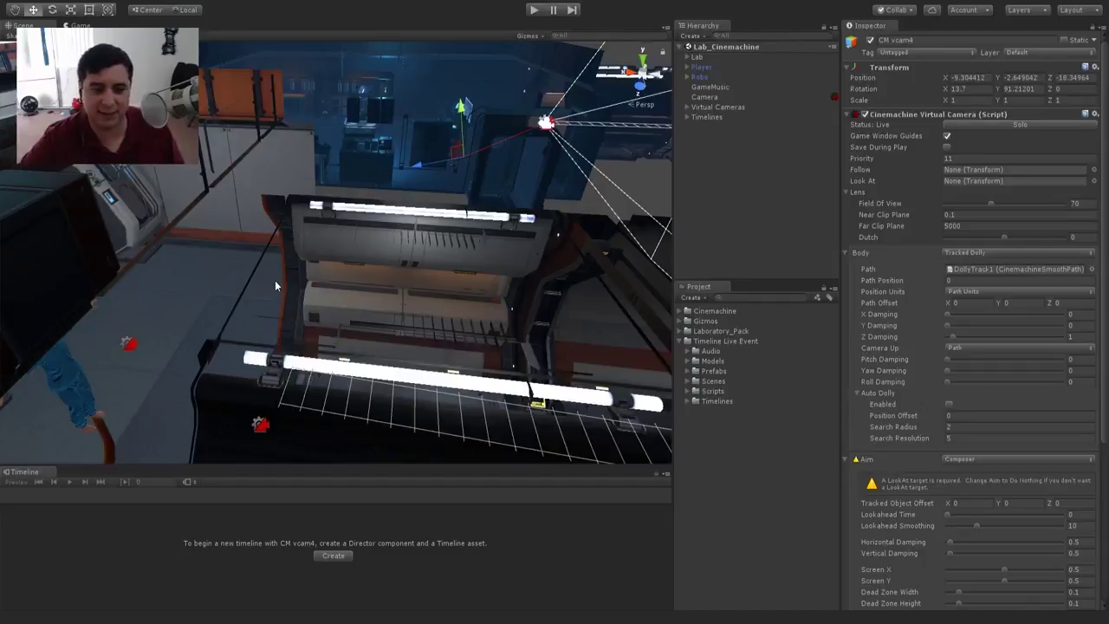
right_drag(275, 280, 138, 294)
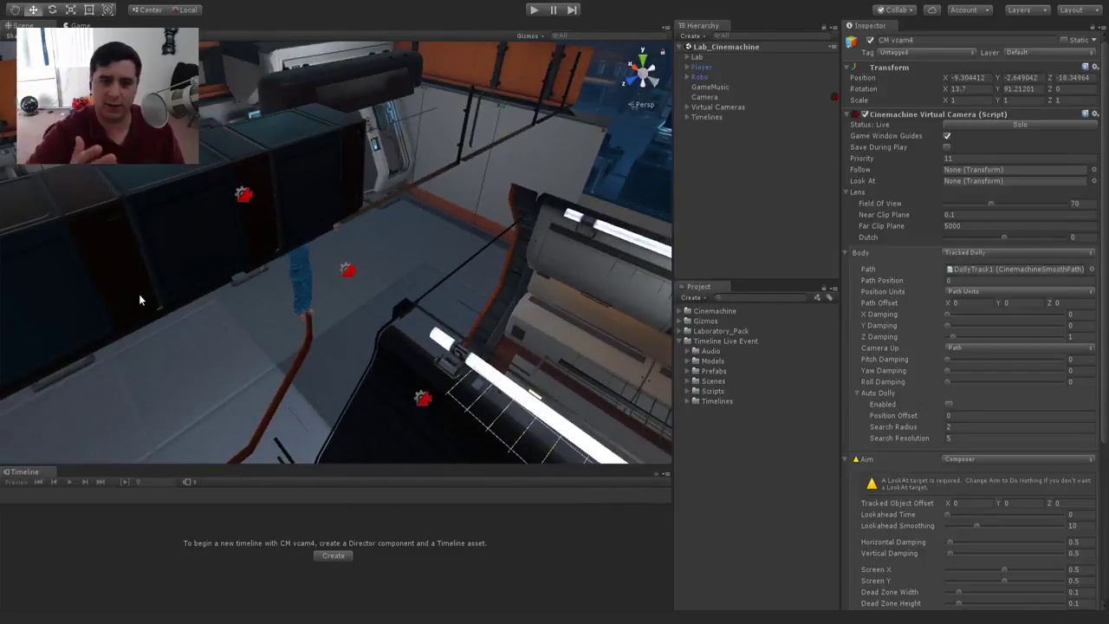
middle_drag(290, 283, 258, 290)
alt+drag(386, 276, 220, 258)
middle_drag(232, 242, 340, 265)
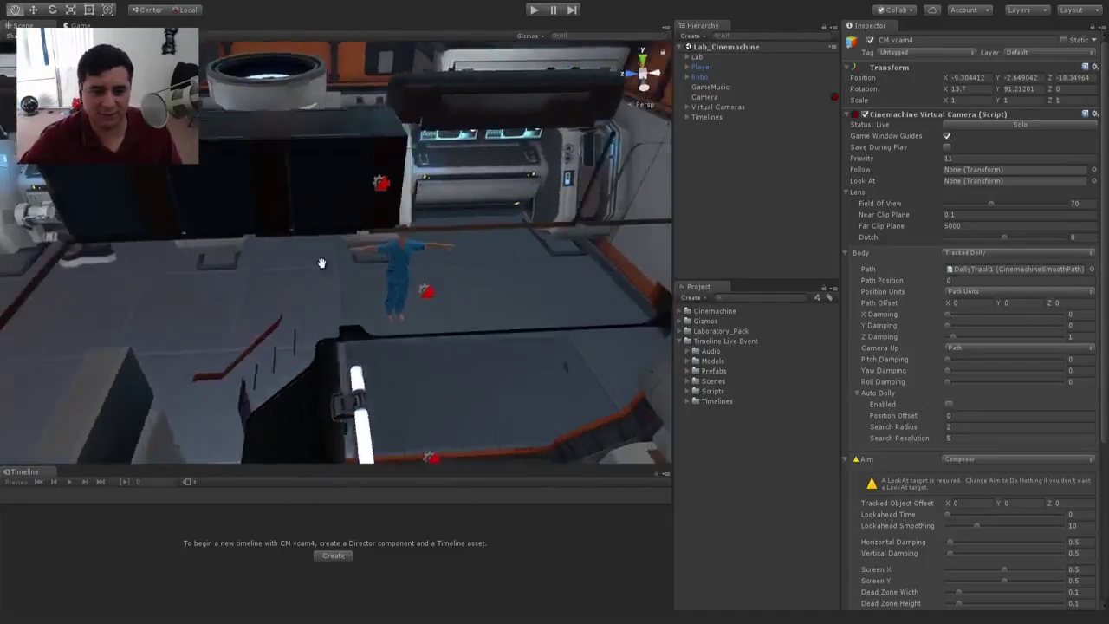
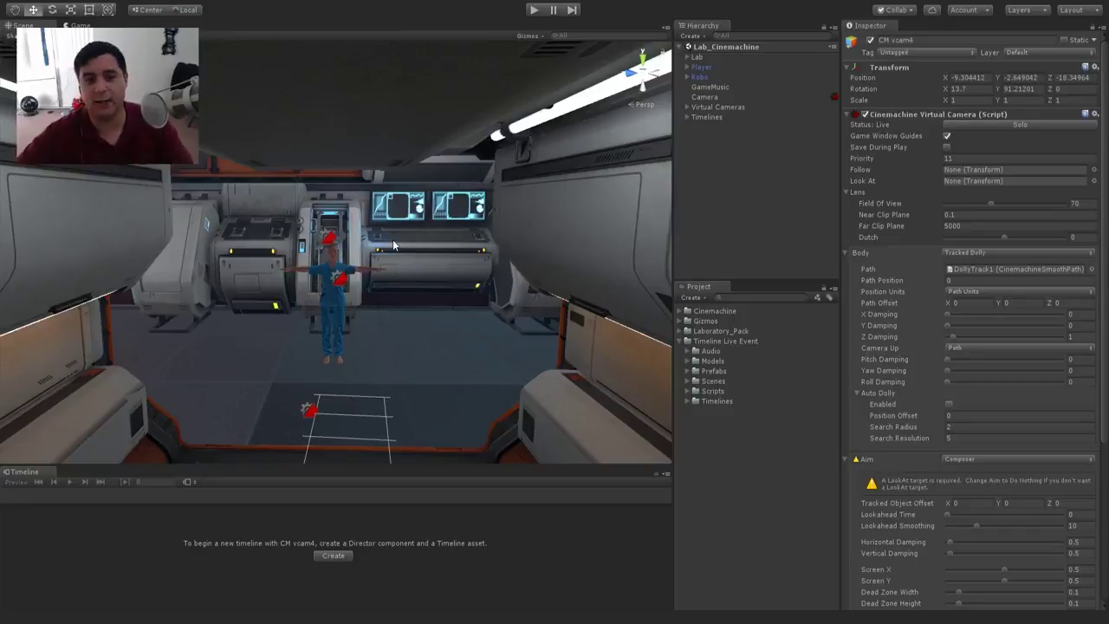
right_drag(394, 246, 415, 342)
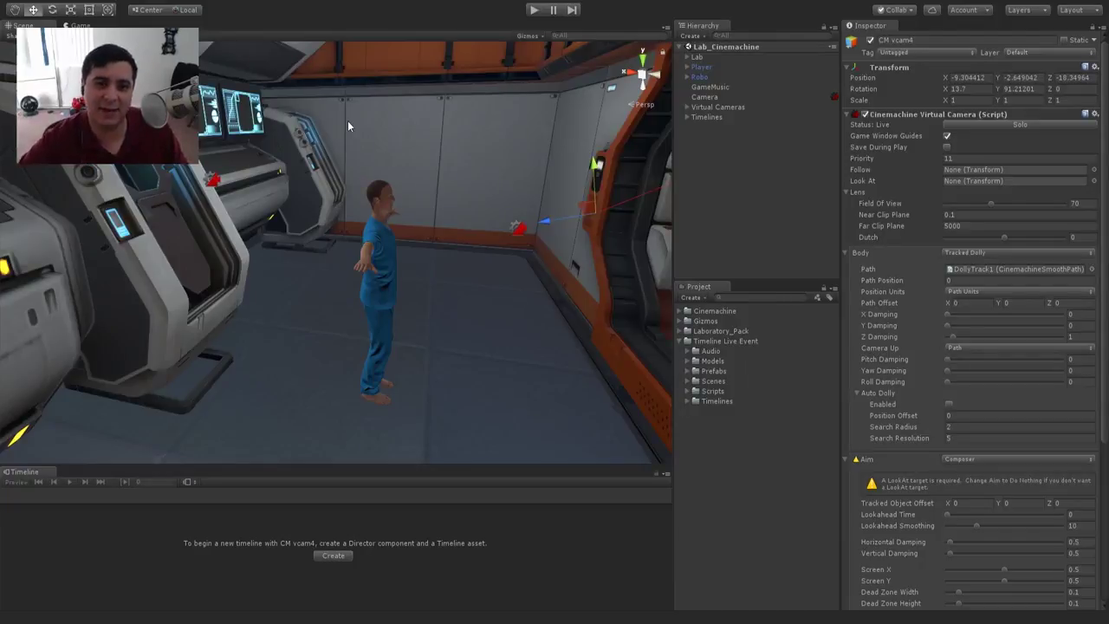
scroll(348, 120, down, 1)
alt+drag(348, 120, 465, 195)
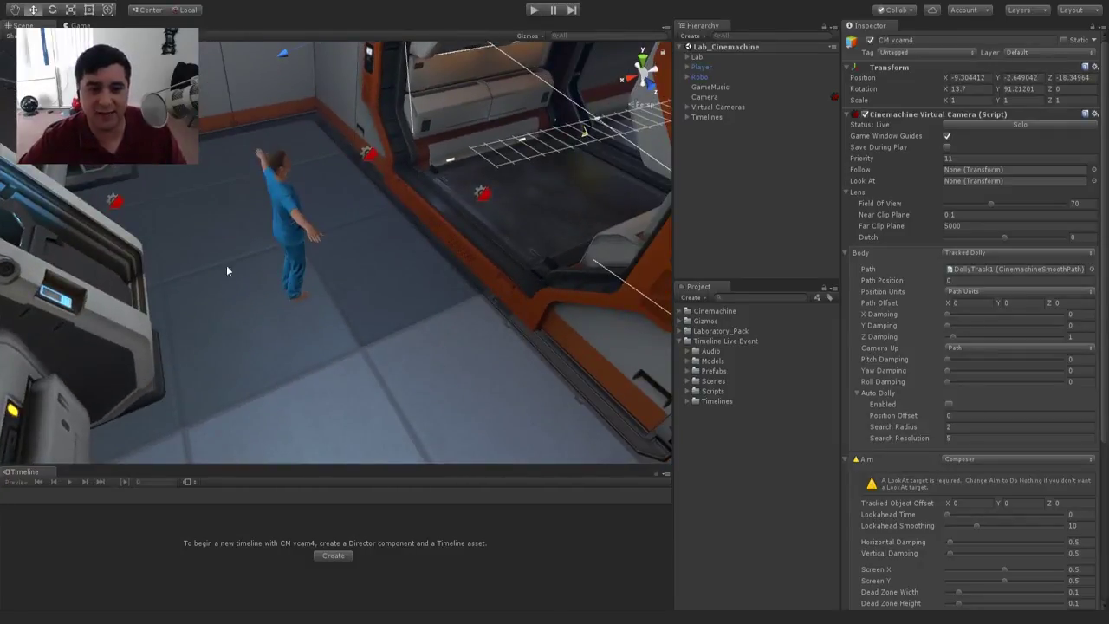
alt+drag(477, 239, 384, 211)
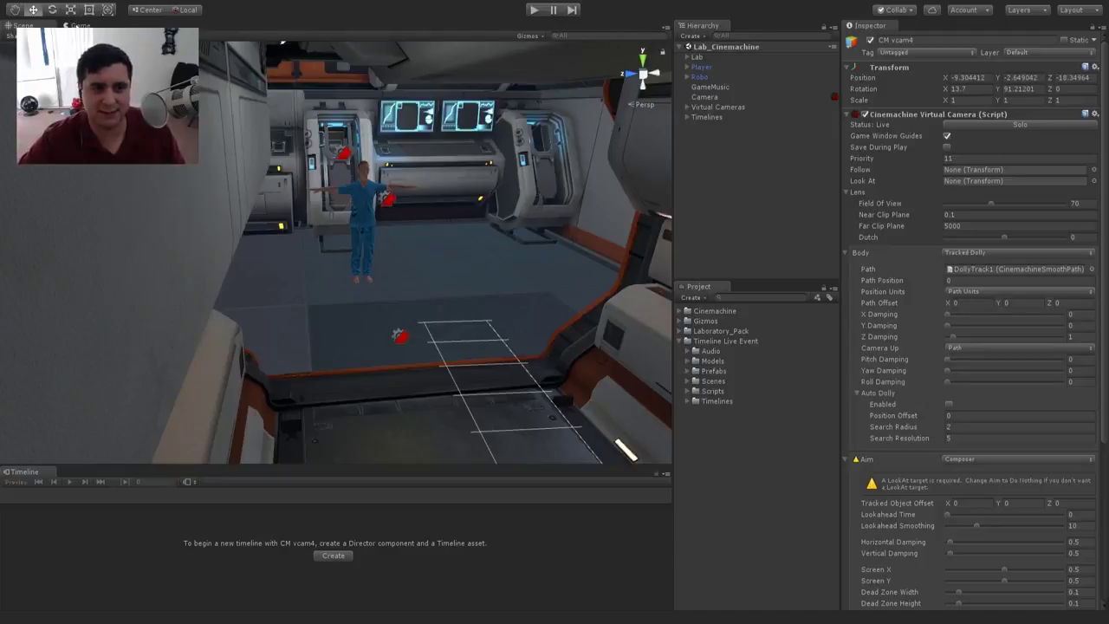
Step: Play the finished Cinemachine sequence in the Game view, and stop playback
click(80, 25)
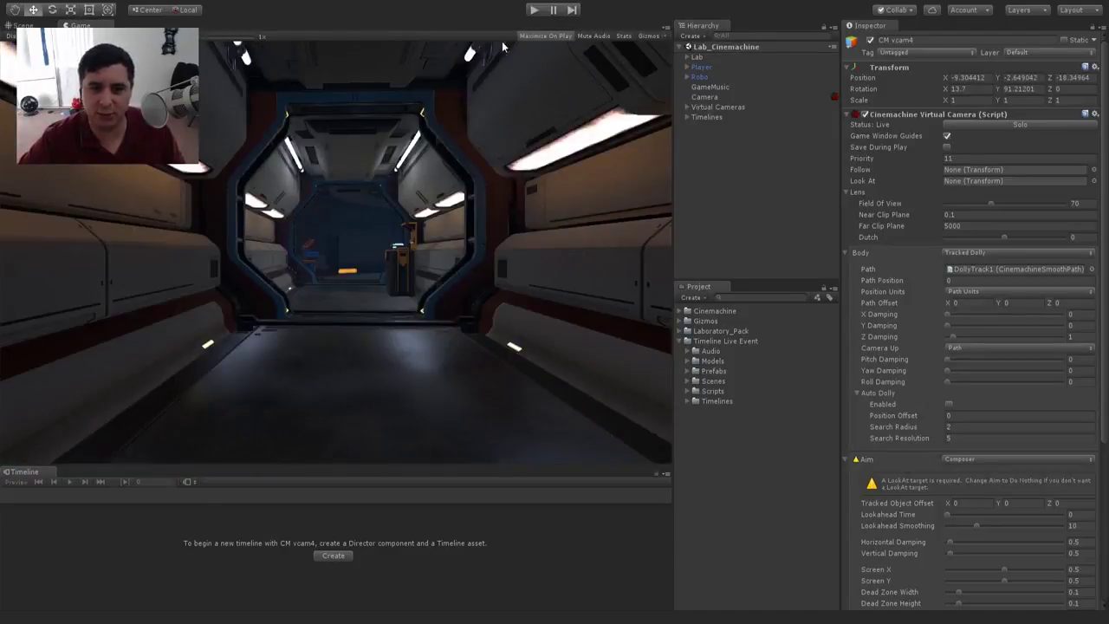
click(534, 10)
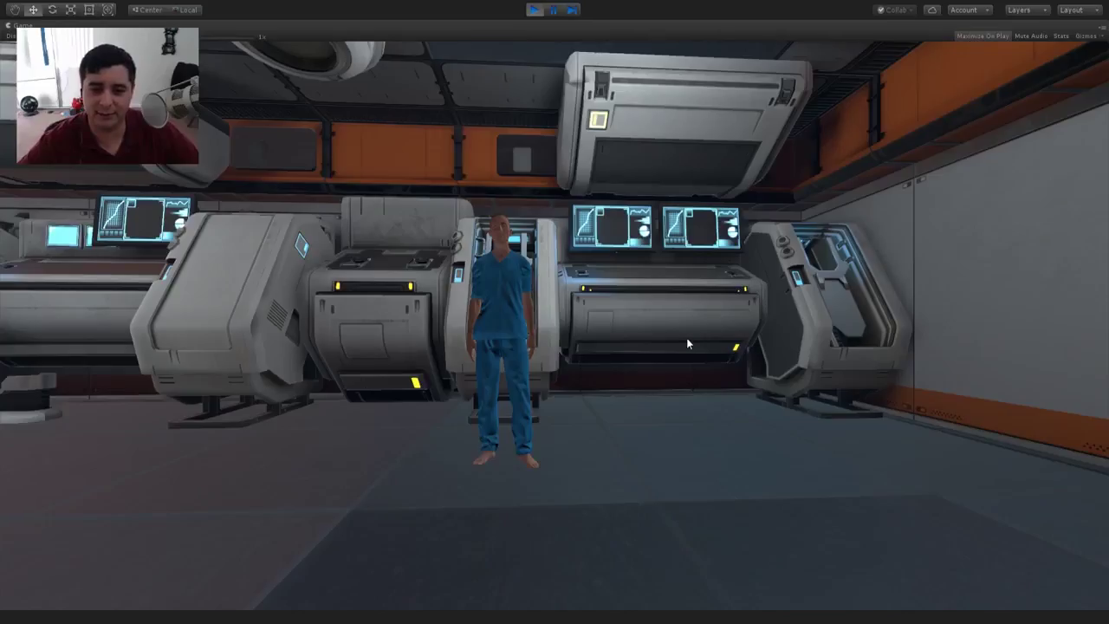
click(534, 10)
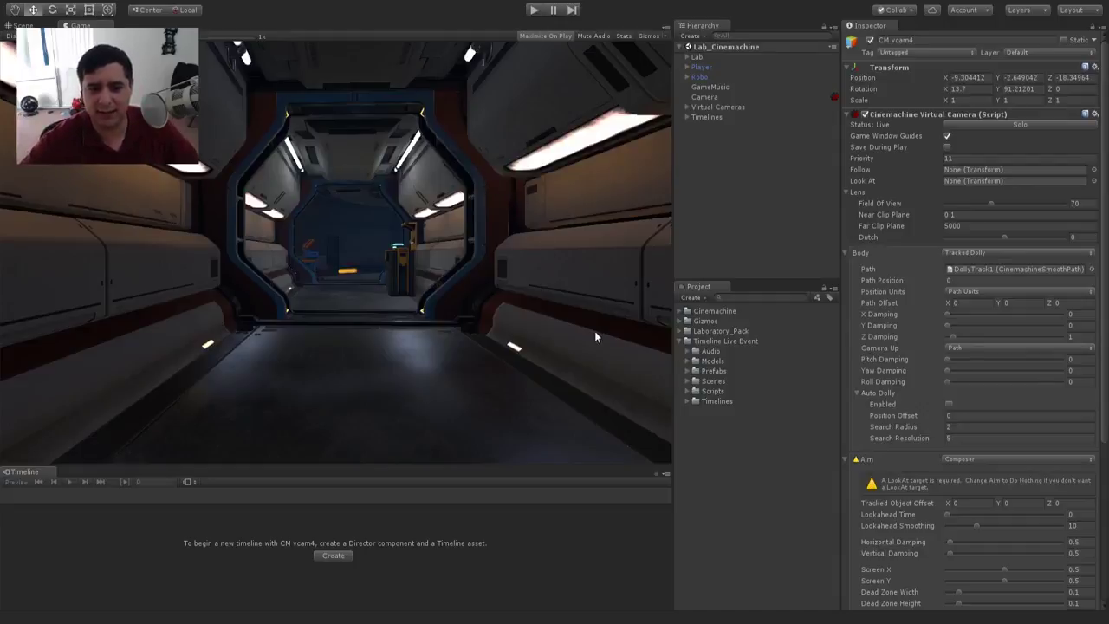
Step: Return to the Scene view and inspect the dolly track and surrounding rooms from above
click(26, 23)
scroll(377, 197, down, 8)
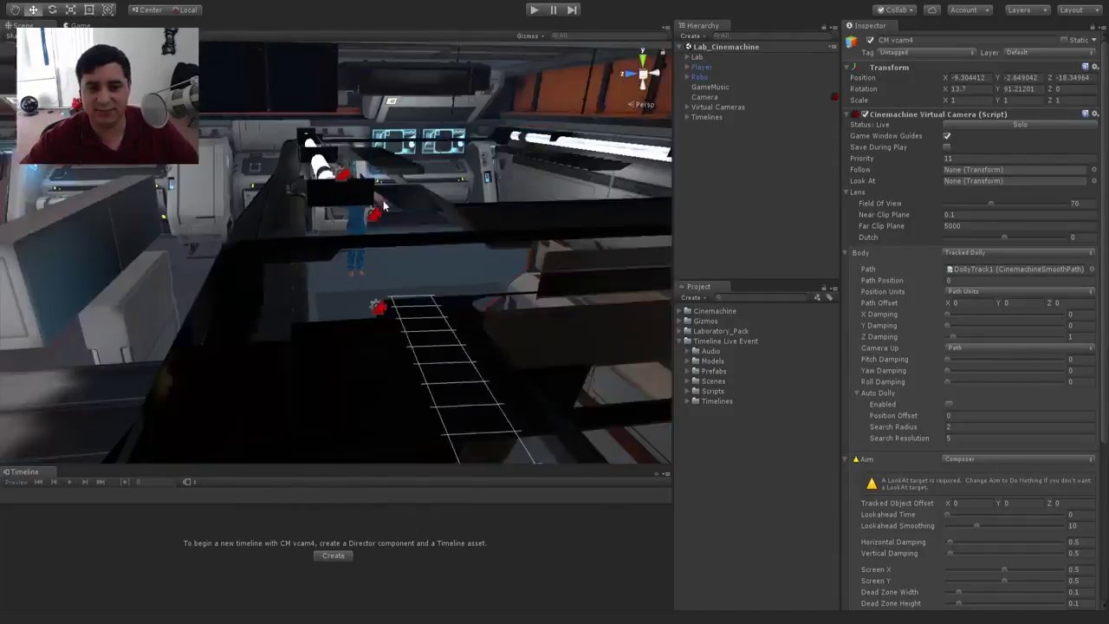
middle_drag(228, 218, 459, 223)
middle_drag(217, 268, 373, 227)
middle_drag(130, 291, 332, 275)
right_drag(333, 275, 473, 172)
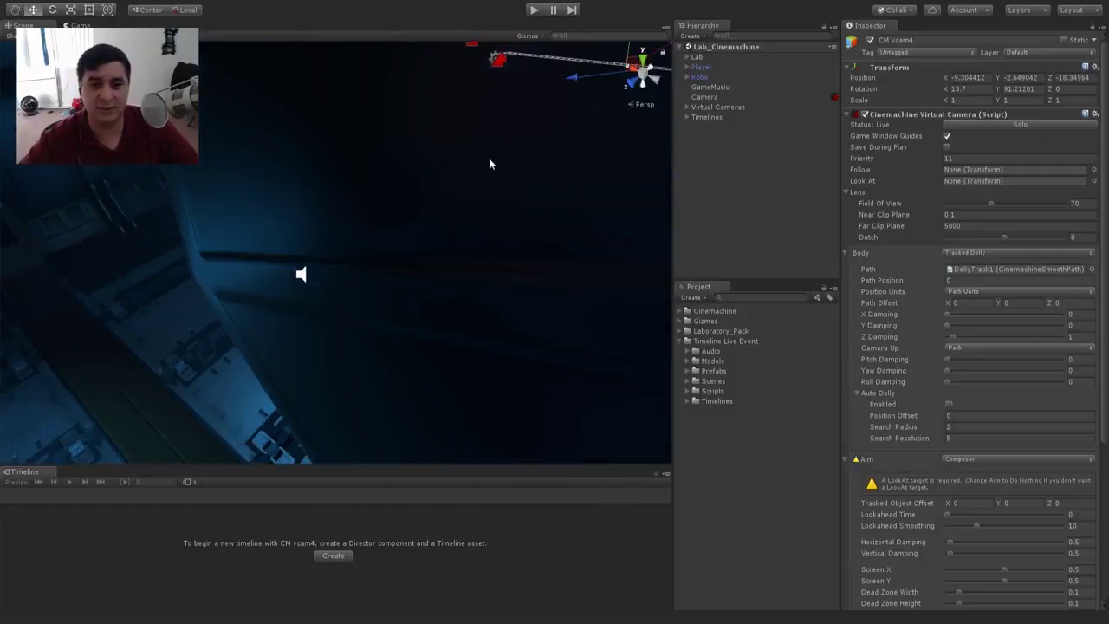
scroll(569, 139, down, 10)
middle_drag(572, 141, 446, 282)
right_drag(447, 283, 404, 227)
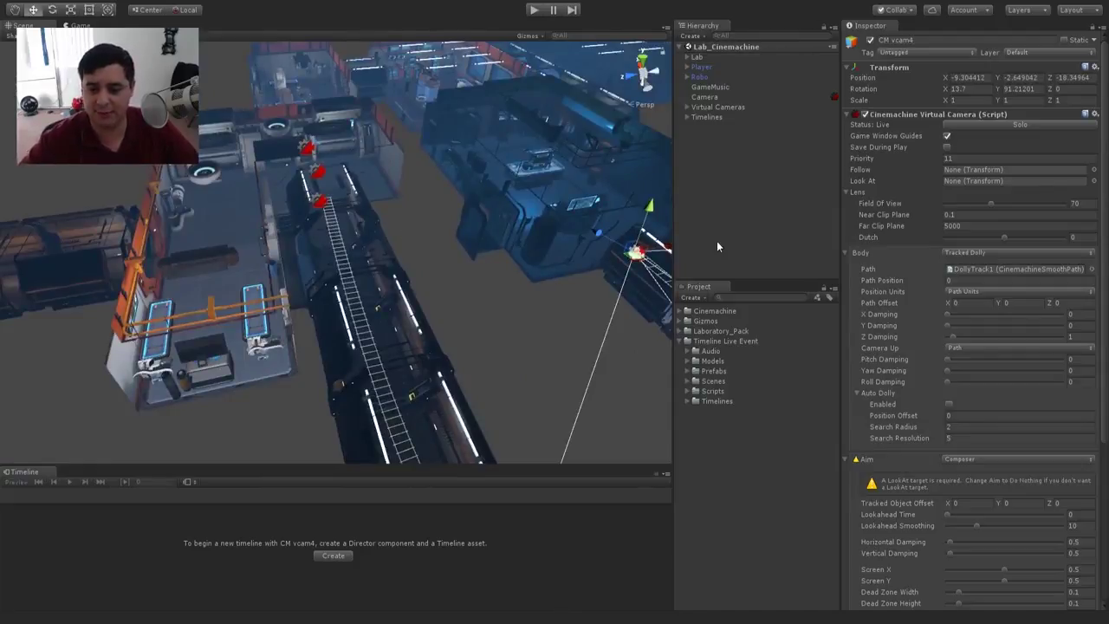
Step: Open the Lab_Cinemachine_Start scene from the project's Scenes folder
click(687, 381)
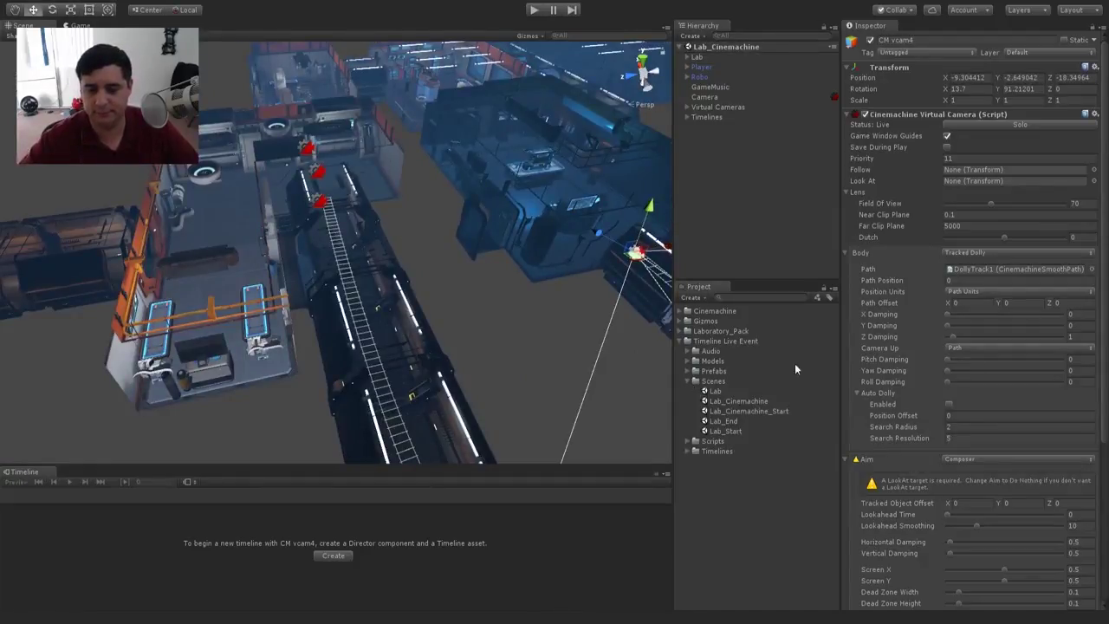
click(766, 412)
double_click(766, 413)
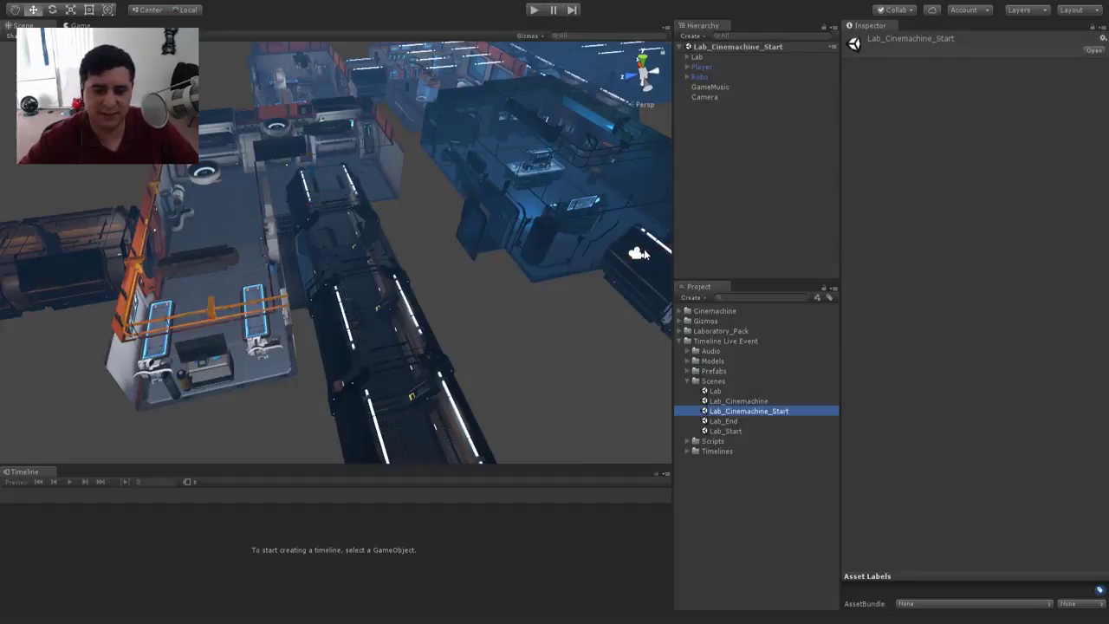
Step: Look over the start scene's corridors and lab rooms, ending above the room where the character stands
middle_drag(516, 205, 434, 201)
alt+drag(519, 259, 463, 272)
middle_drag(462, 272, 393, 318)
alt+drag(393, 318, 461, 297)
middle_drag(462, 297, 392, 306)
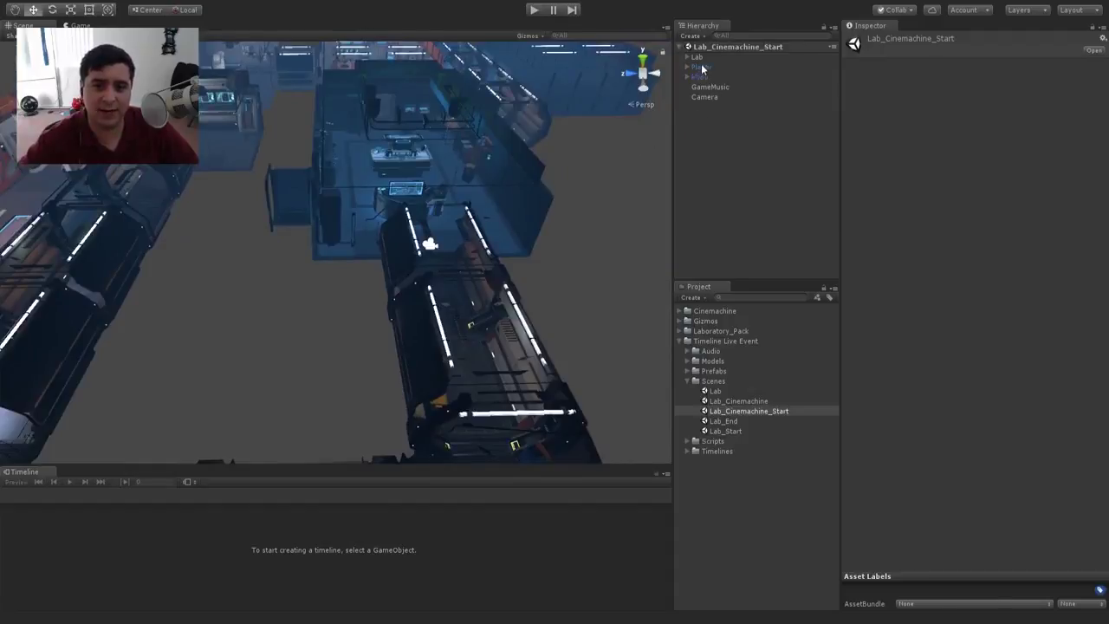
middle_drag(337, 168, 521, 211)
middle_drag(186, 173, 439, 183)
scroll(414, 163, up, 5)
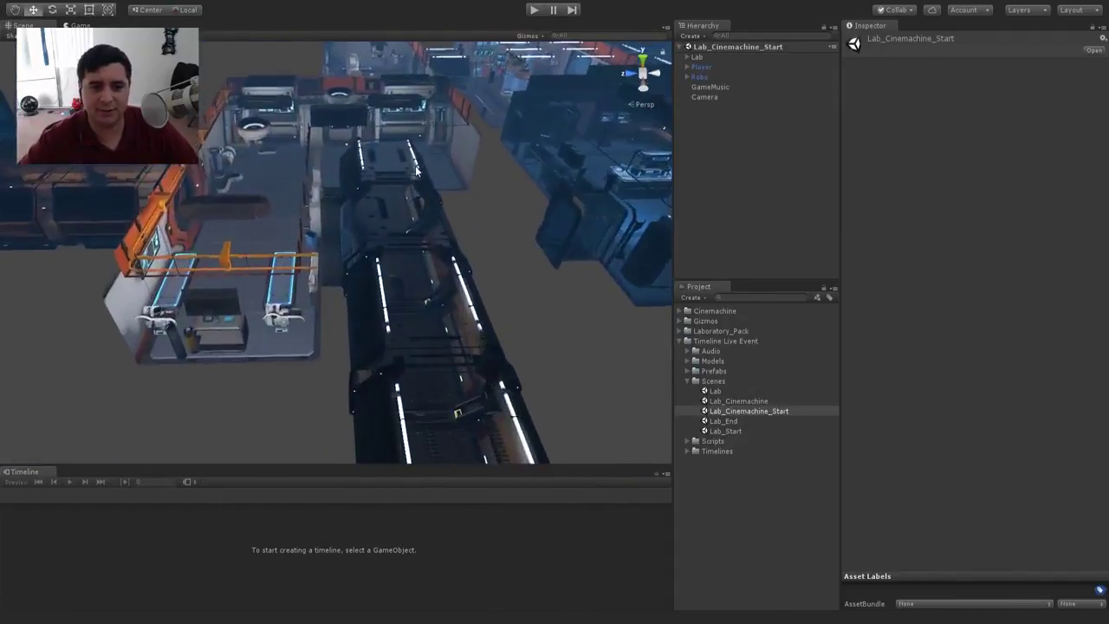
middle_drag(404, 127, 324, 292)
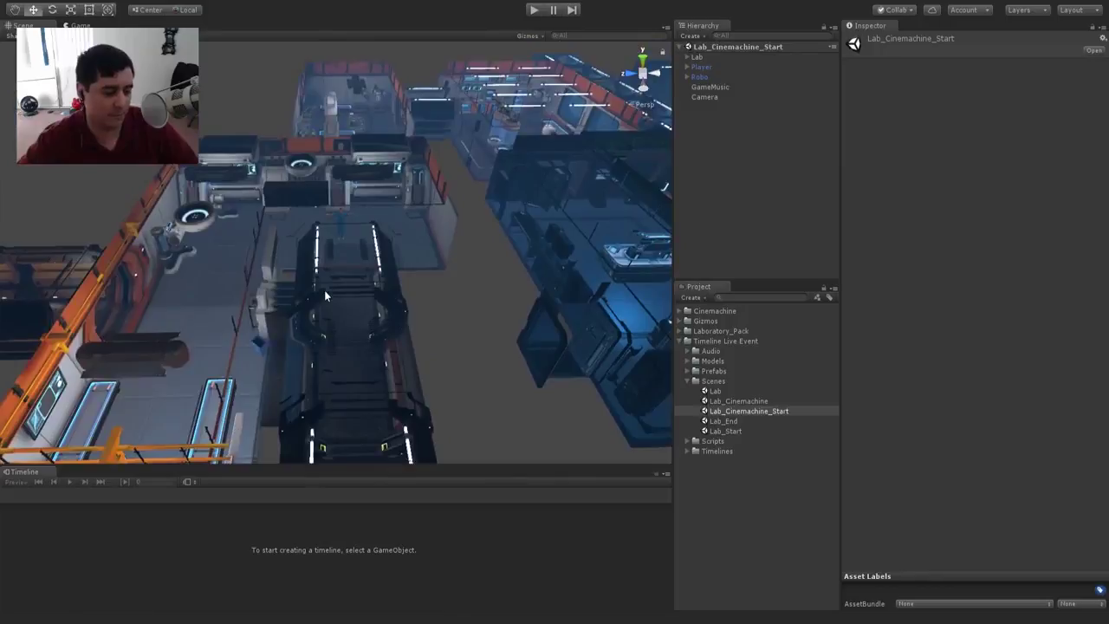
scroll(433, 229, up, 5)
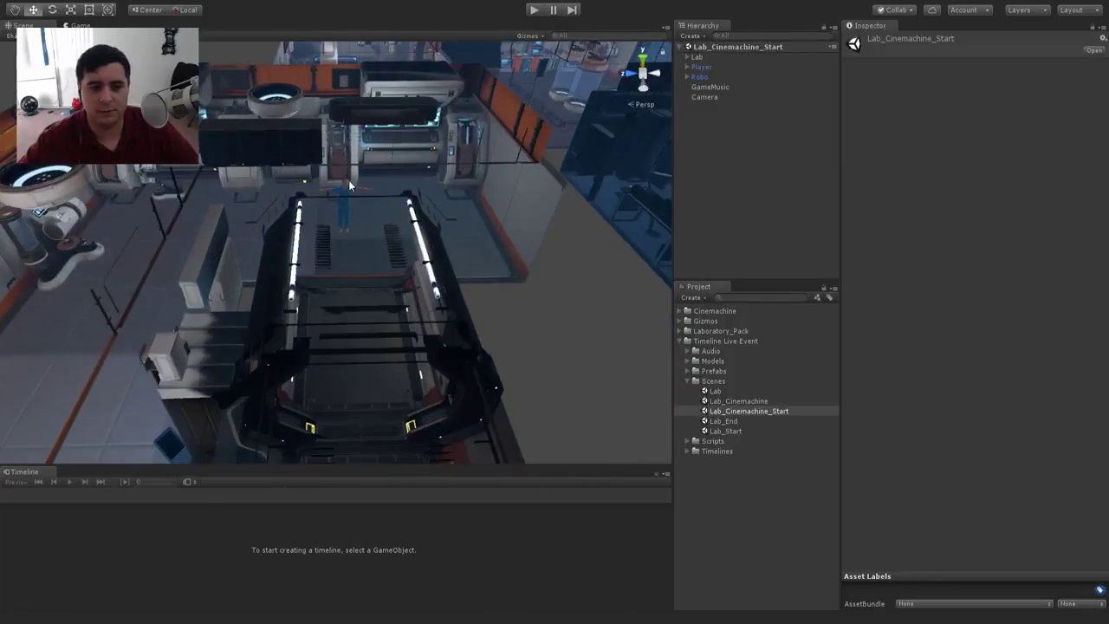
Step: Select the Player character in the lab room and frame it in a close view
click(349, 181)
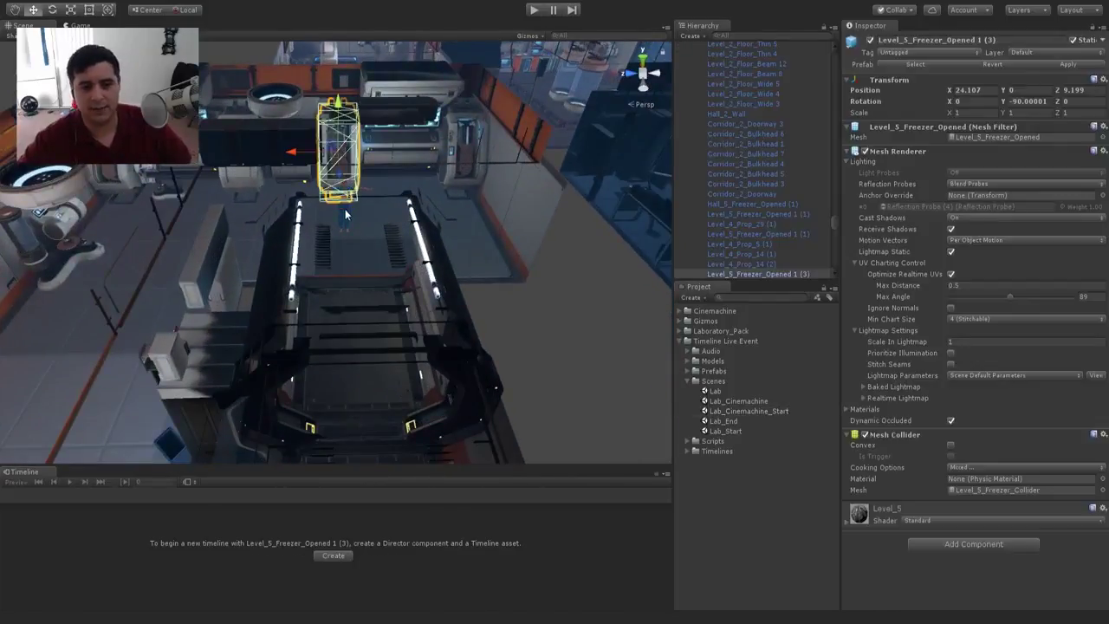
click(346, 212)
scroll(349, 214, up, 5)
scroll(350, 217, up, 3)
middle_drag(362, 123, 385, 267)
middle_drag(420, 178, 387, 188)
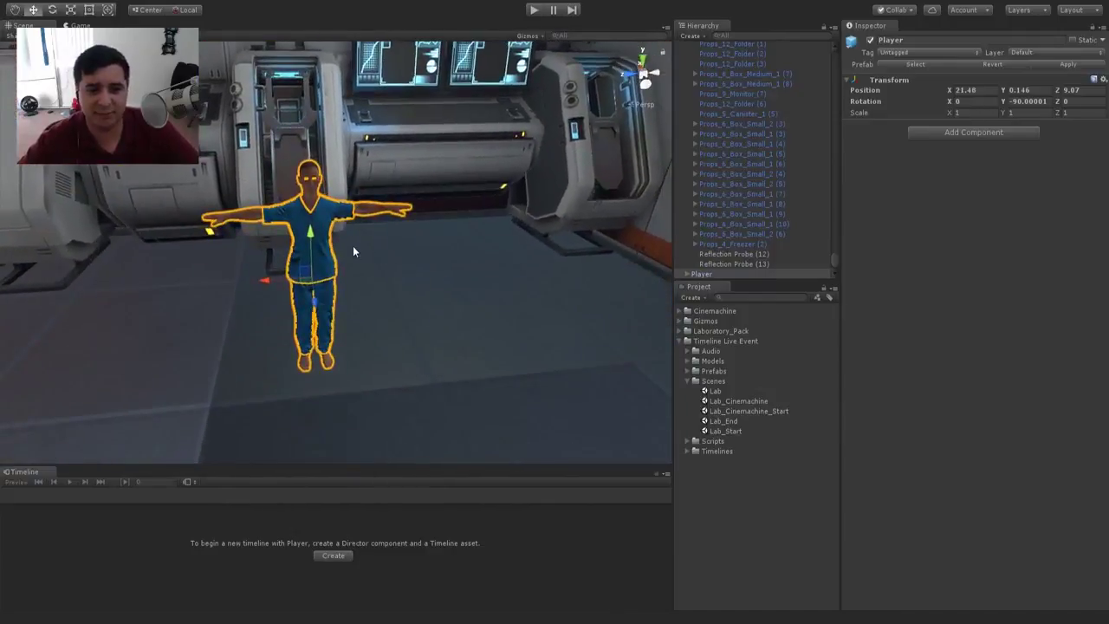
middle_drag(353, 246, 360, 229)
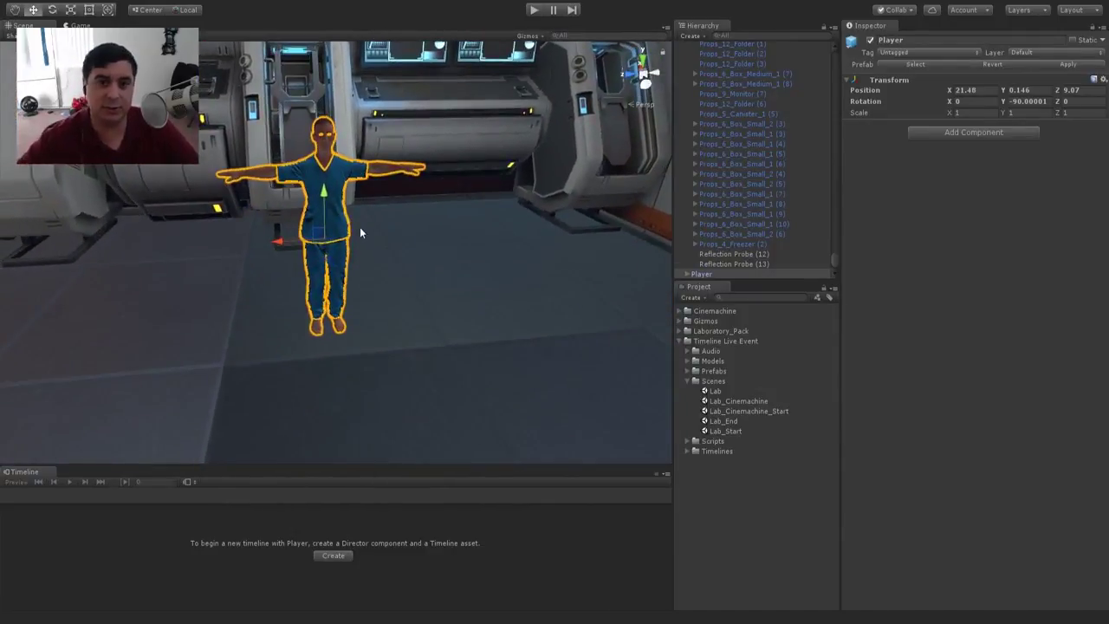
Step: Collapse the Lab group in the scene hierarchy and clear the selection
drag(833, 260, 836, 50)
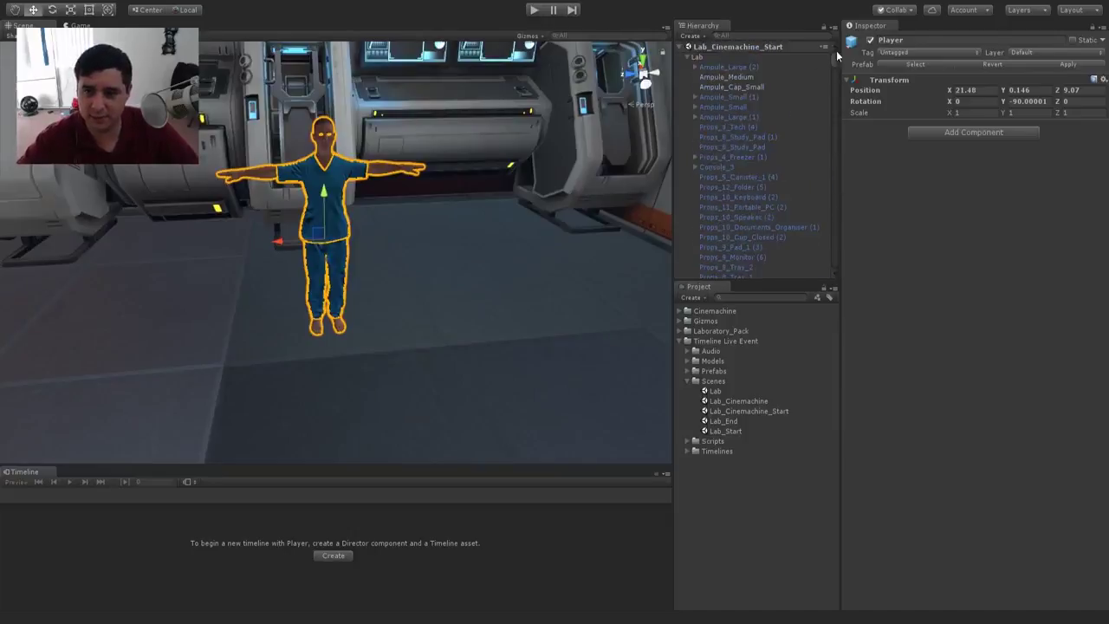
click(689, 57)
click(702, 127)
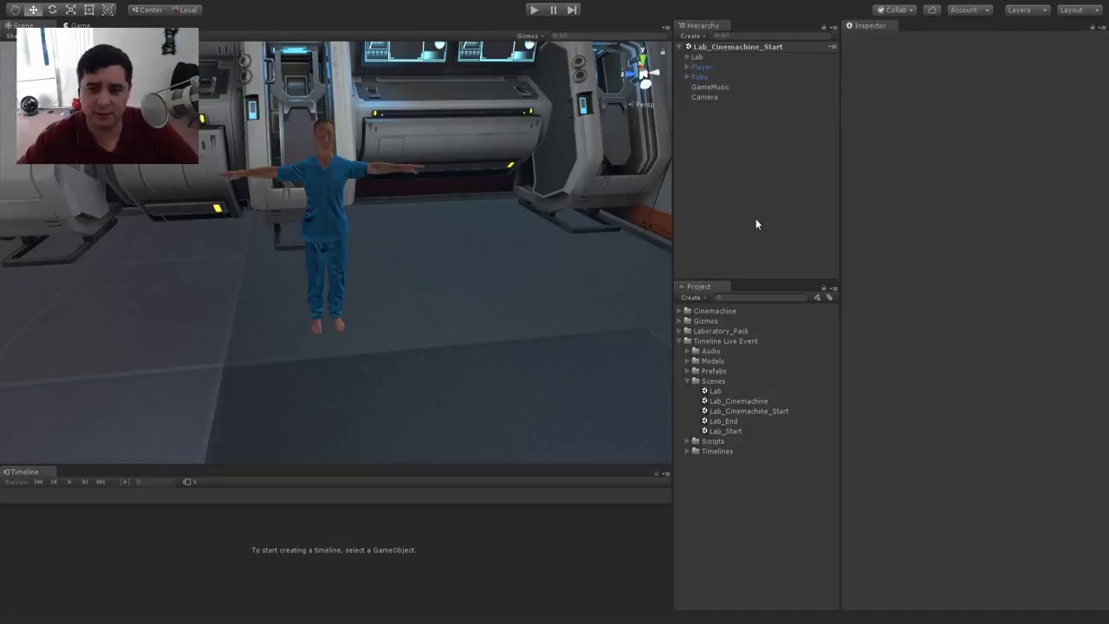
Step: Create an empty object at the scene's root level and name it Timelines
key(ctrl+shift+n)
key(F2)
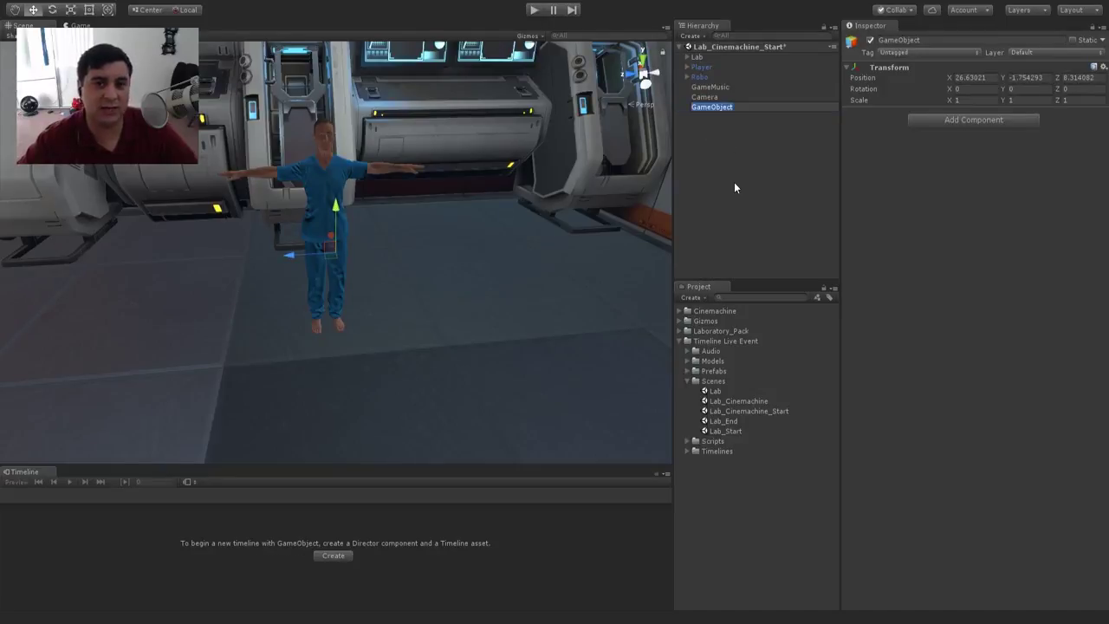
text(Timelines)
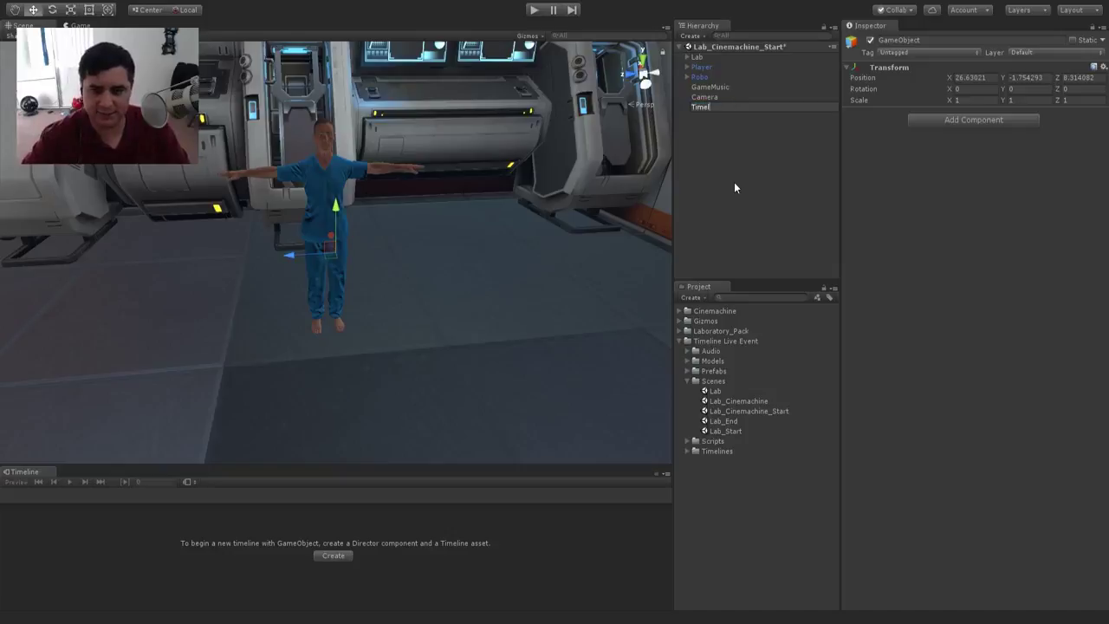
key(Return)
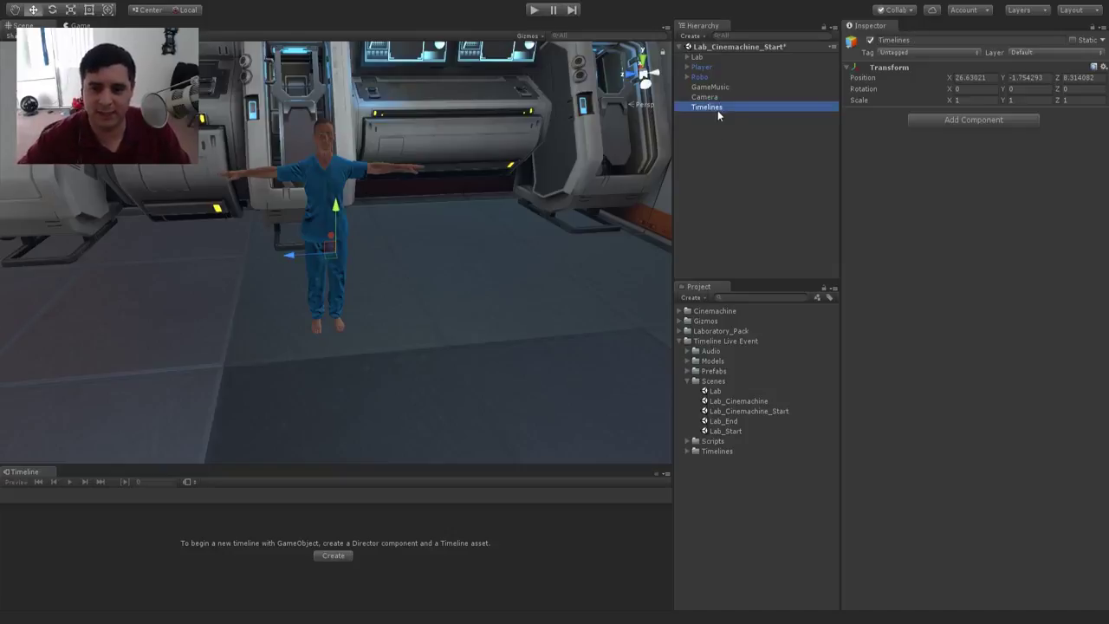
Step: Add an empty child named Timeline_Mid under Timelines and create a Timeline_Mid timeline asset for it
key(alt+shift+n)
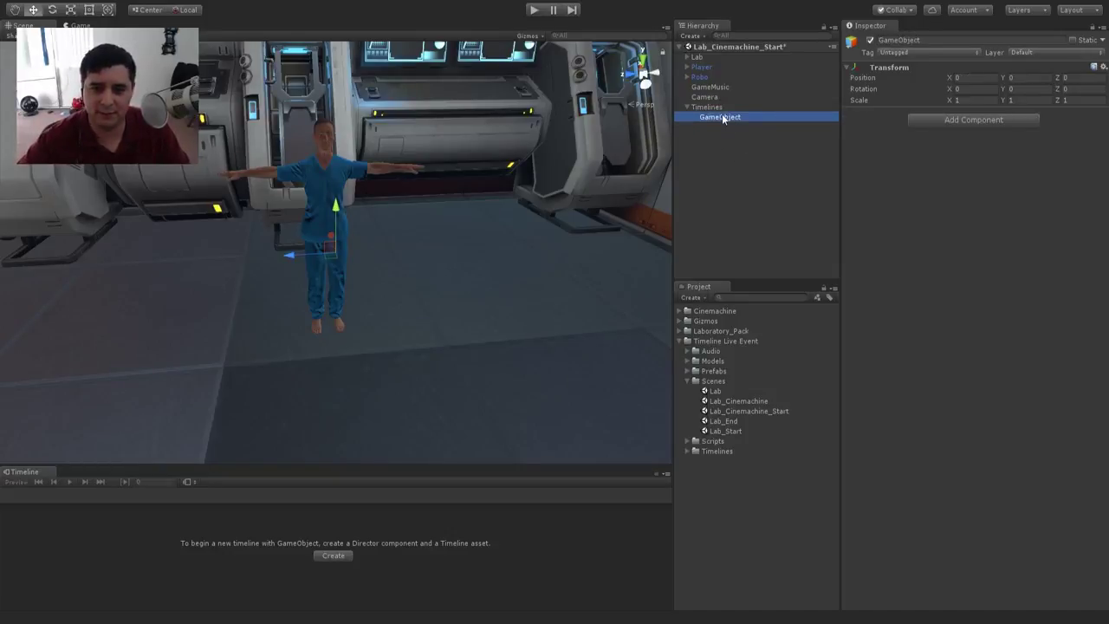
text(Ti)
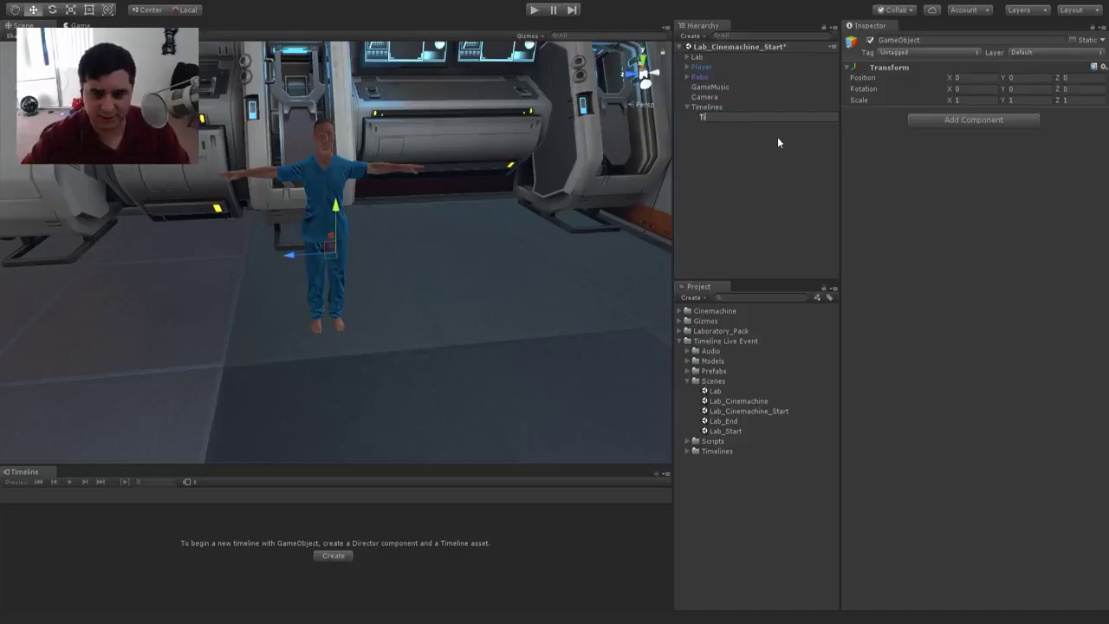
text(meline_Mid)
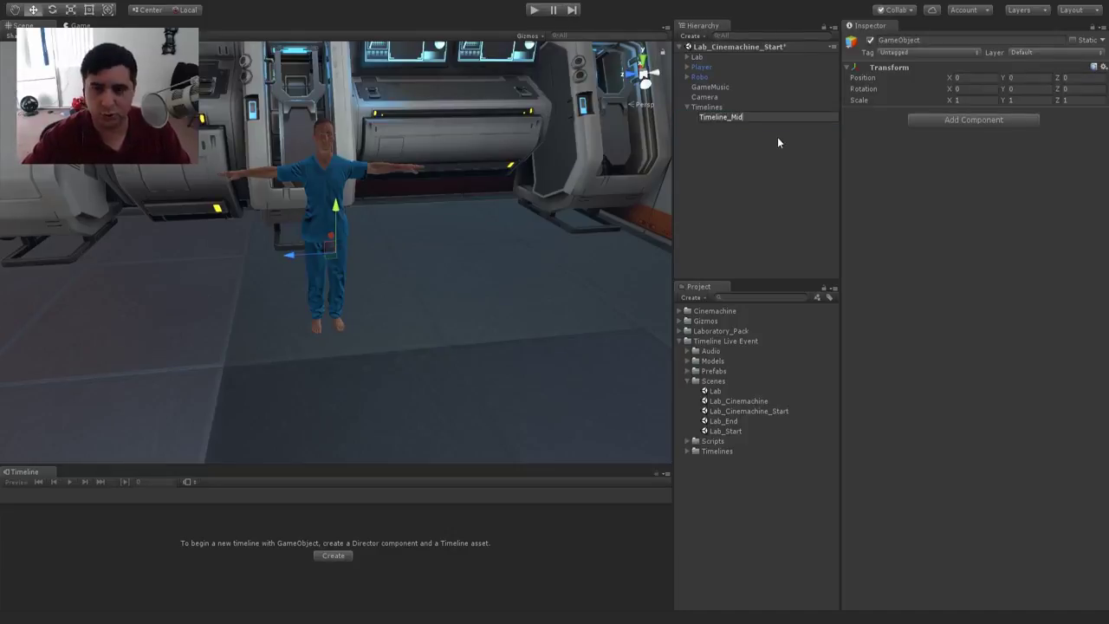
key(Return)
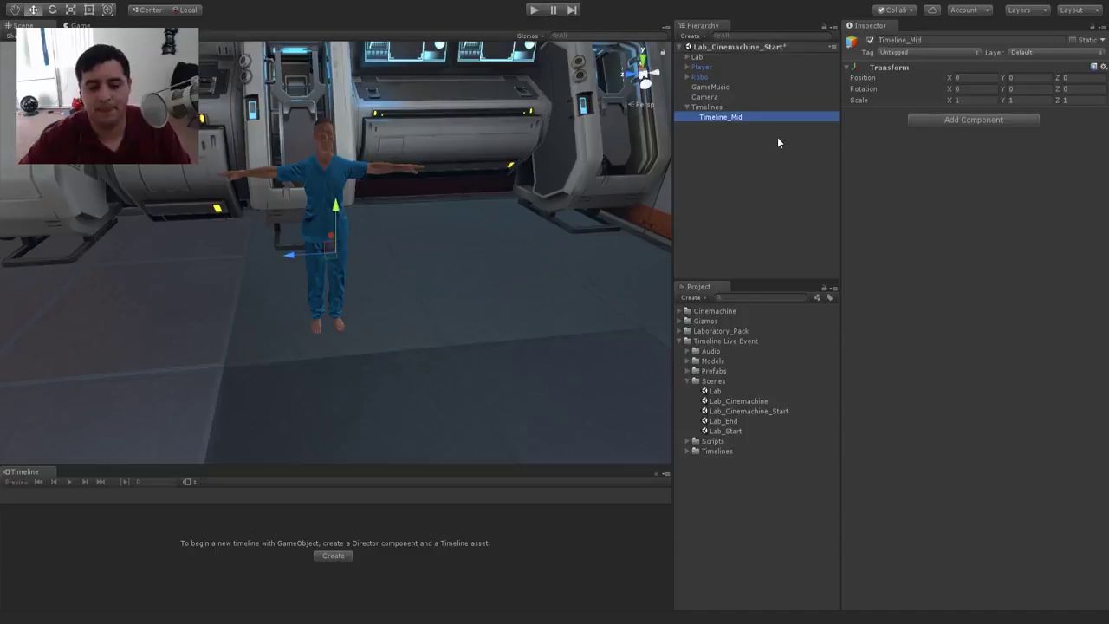
click(331, 558)
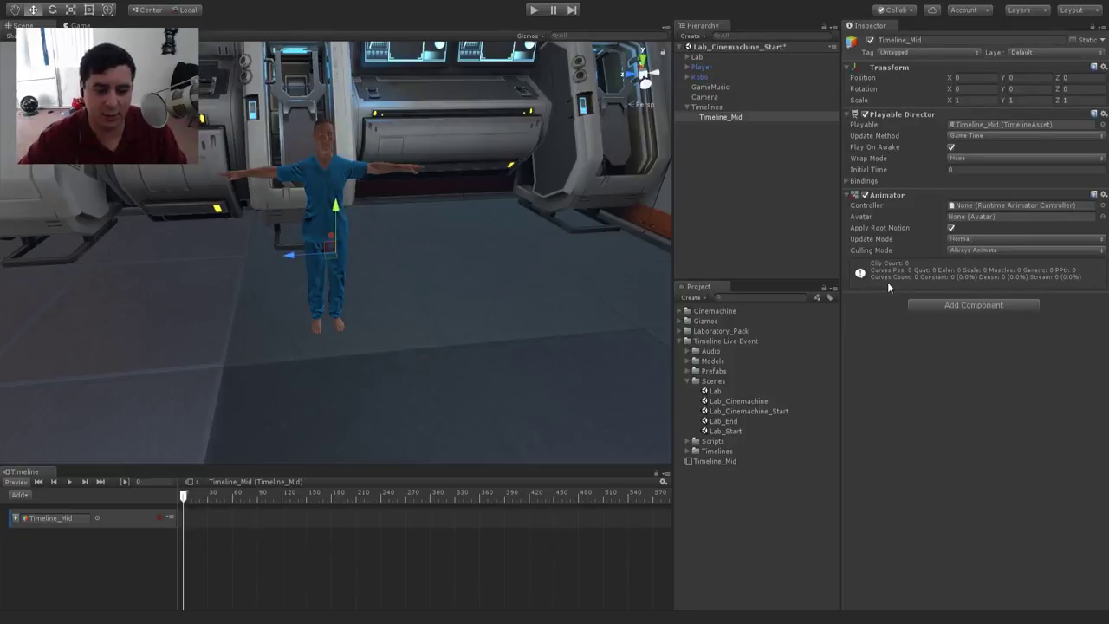
Step: Delete the new timeline's default animation track and remove the Animator component from Timeline_Mid
click(118, 517)
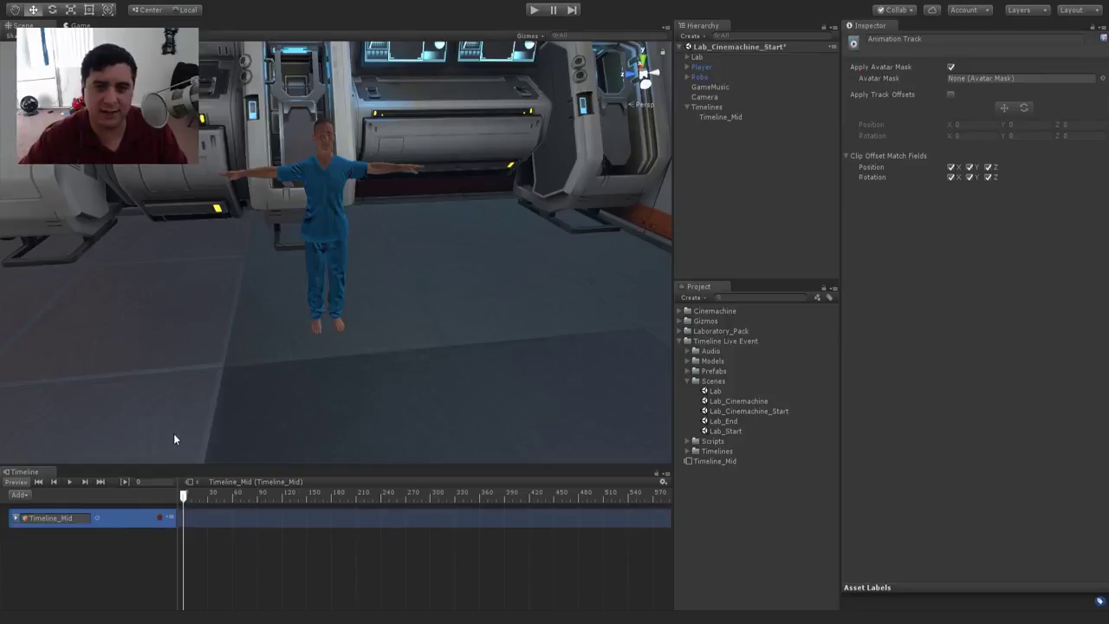
key(Delete)
click(716, 117)
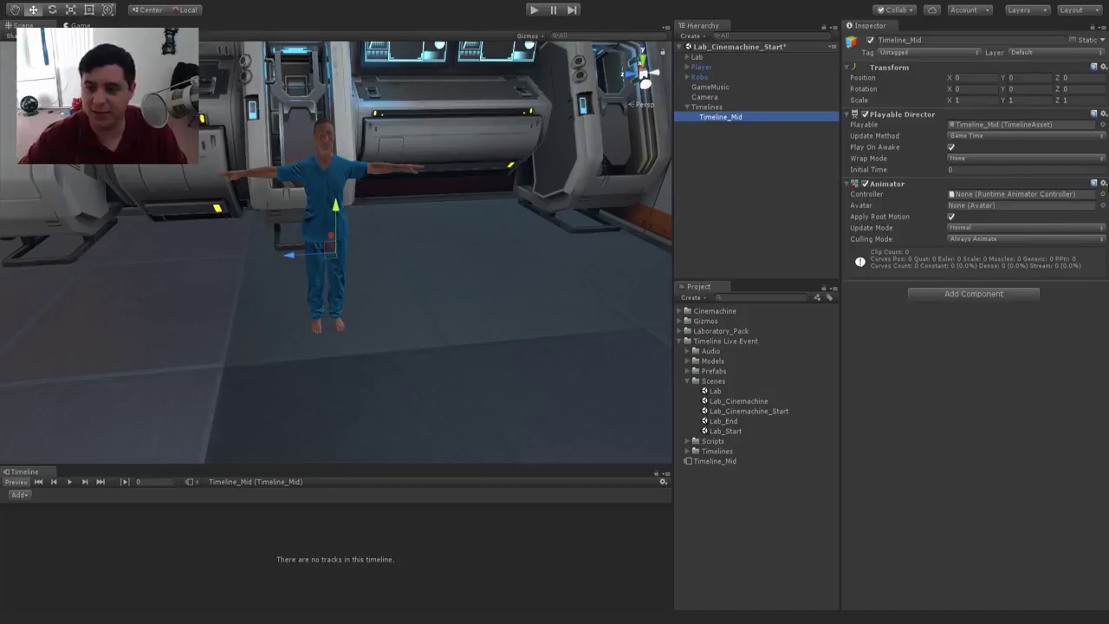
click(1071, 218)
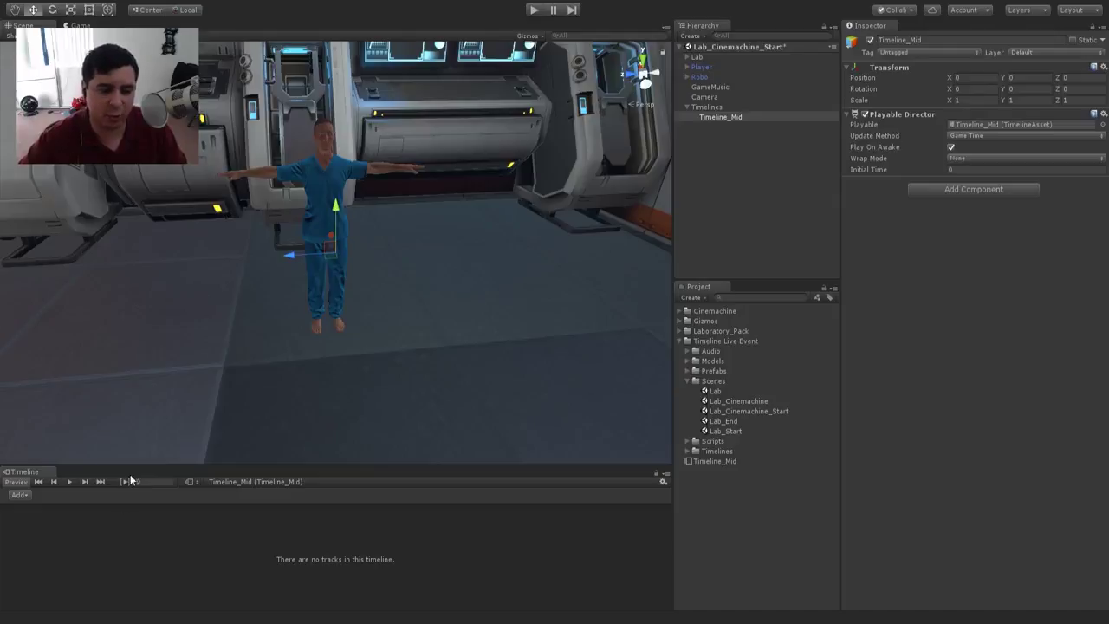
Step: Enlarge the Timeline window and lock it to the Timeline_Mid object
drag(127, 462, 127, 422)
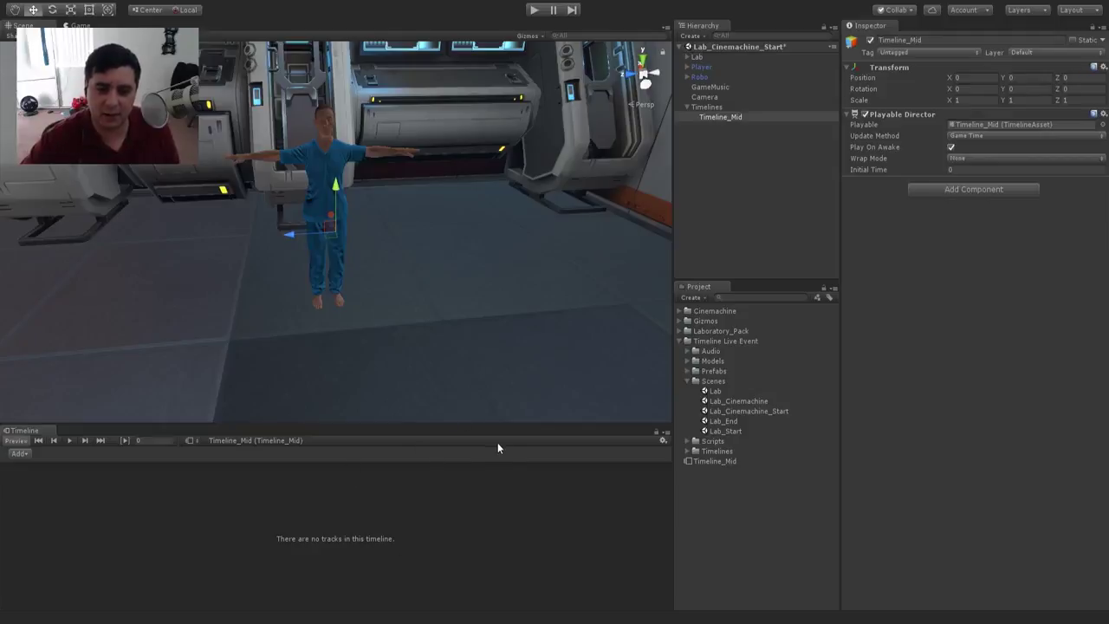
click(701, 67)
click(709, 86)
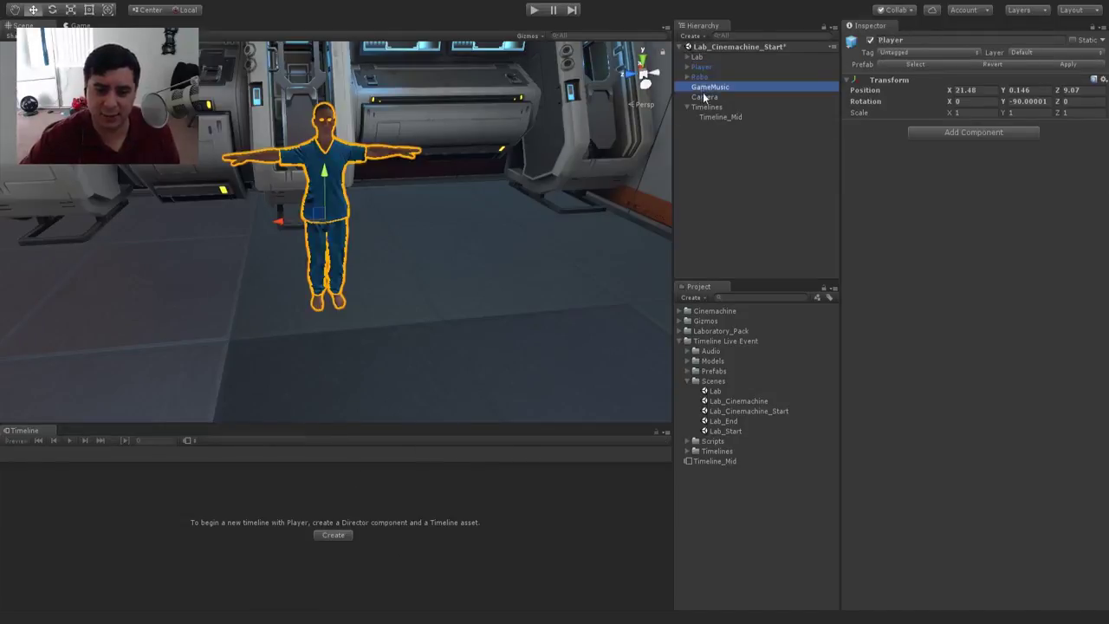
click(720, 117)
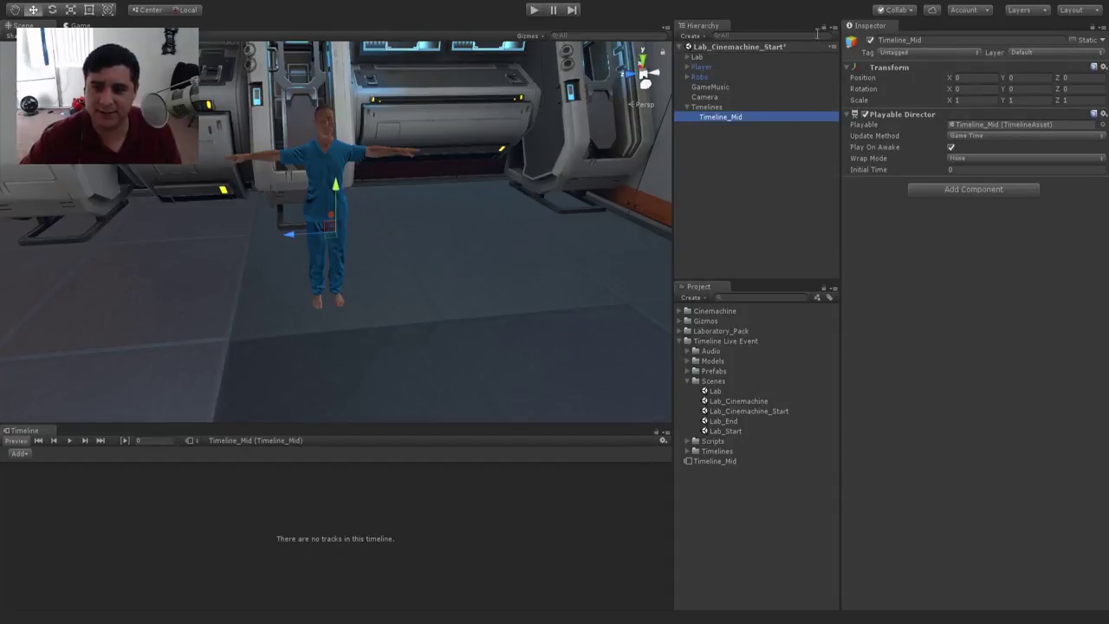
click(657, 438)
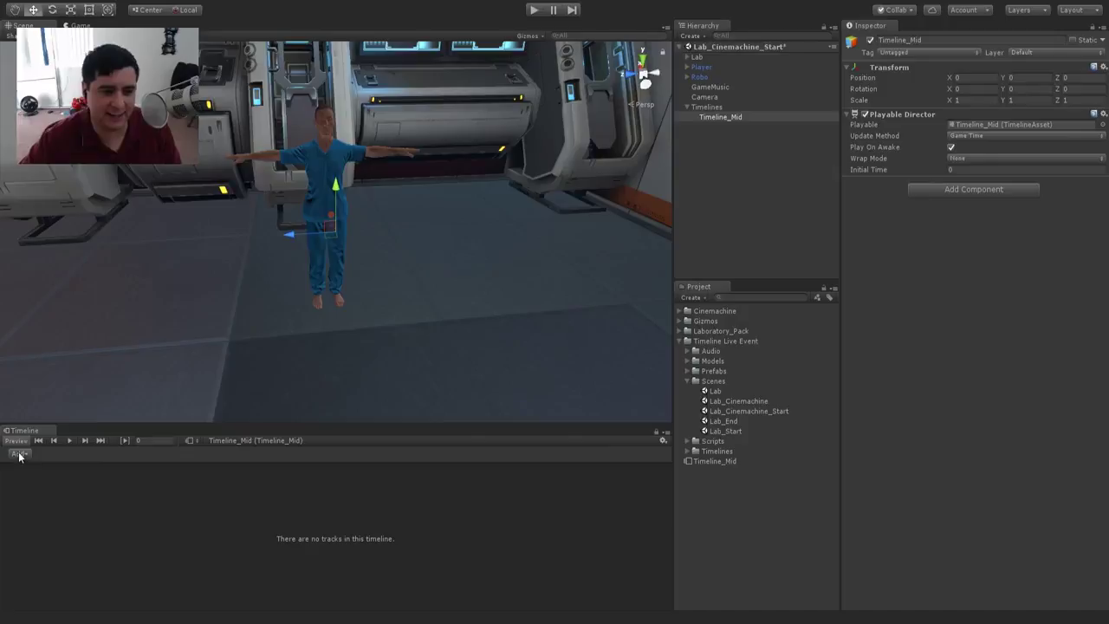
Step: Add an animation track to the timeline and bind it to the Player's Human object
click(74, 490)
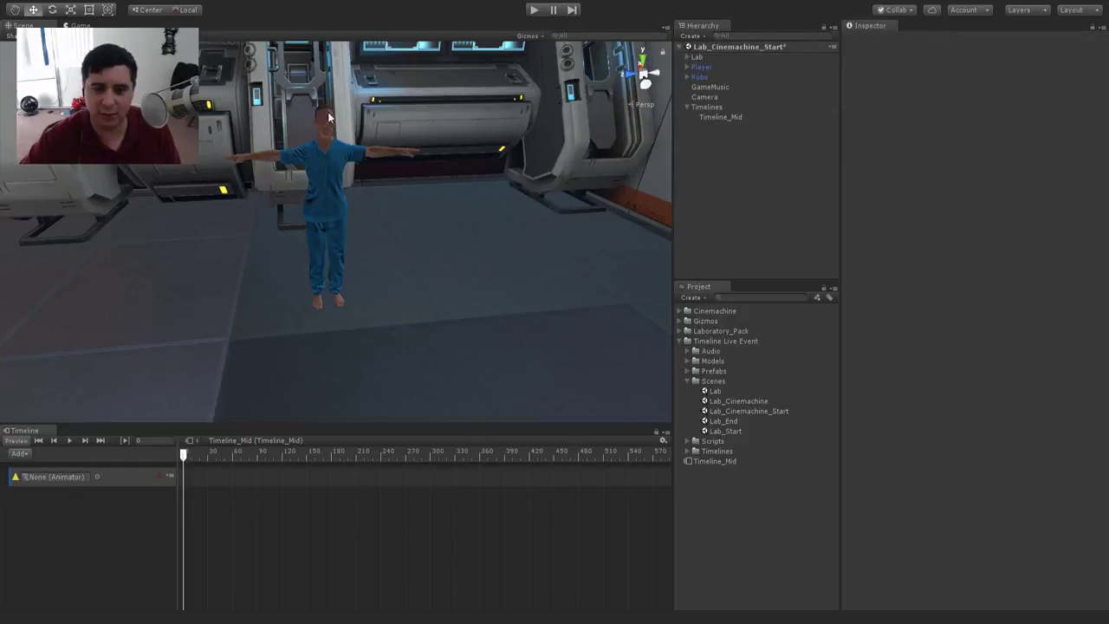
click(687, 66)
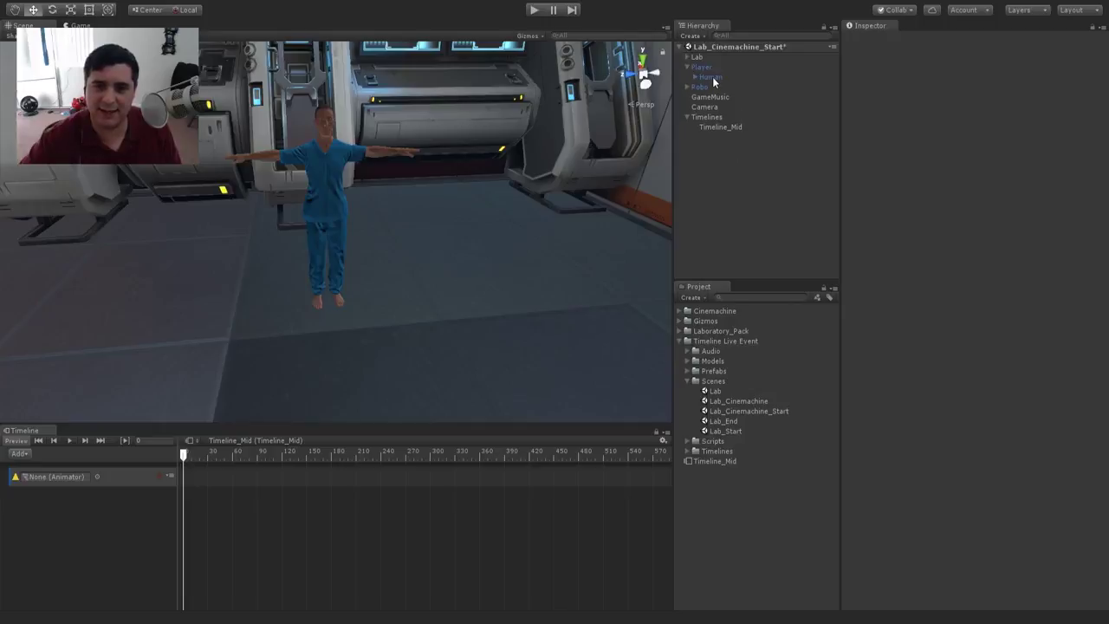
click(710, 77)
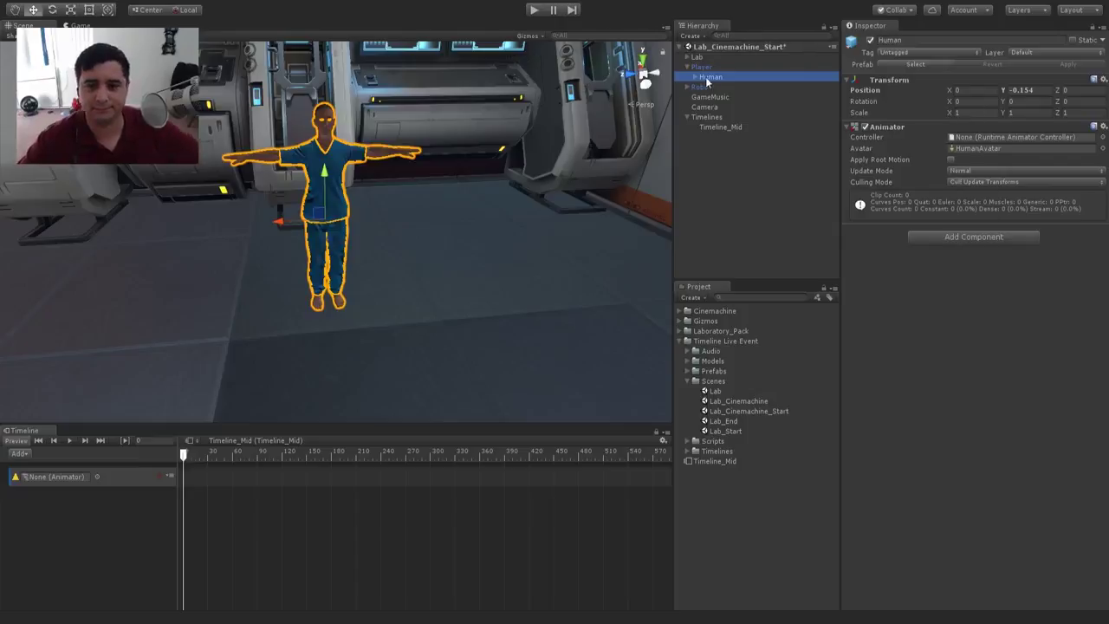
drag(705, 80, 75, 477)
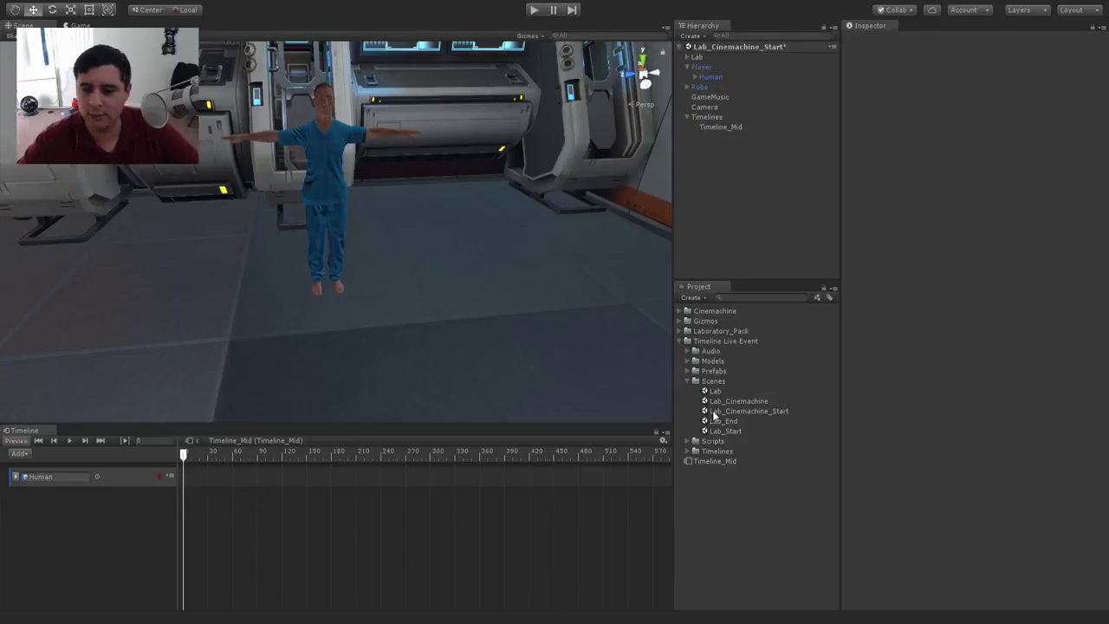
Step: Expand the Models folder's Animations and the Standing Up asset, giving the project browser more height
click(688, 380)
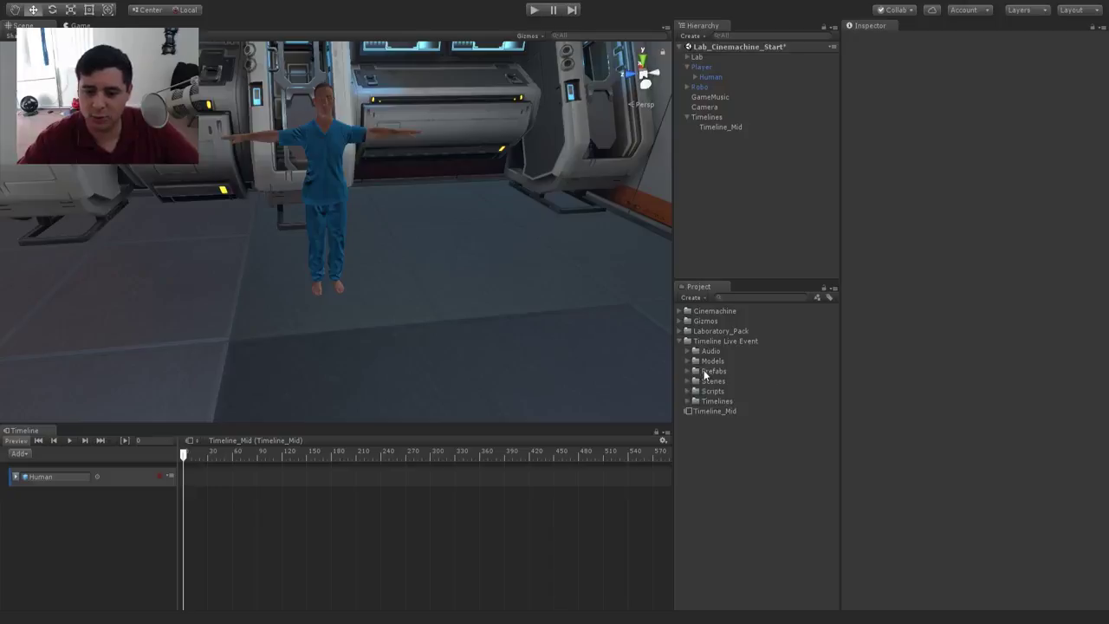
click(688, 360)
click(694, 371)
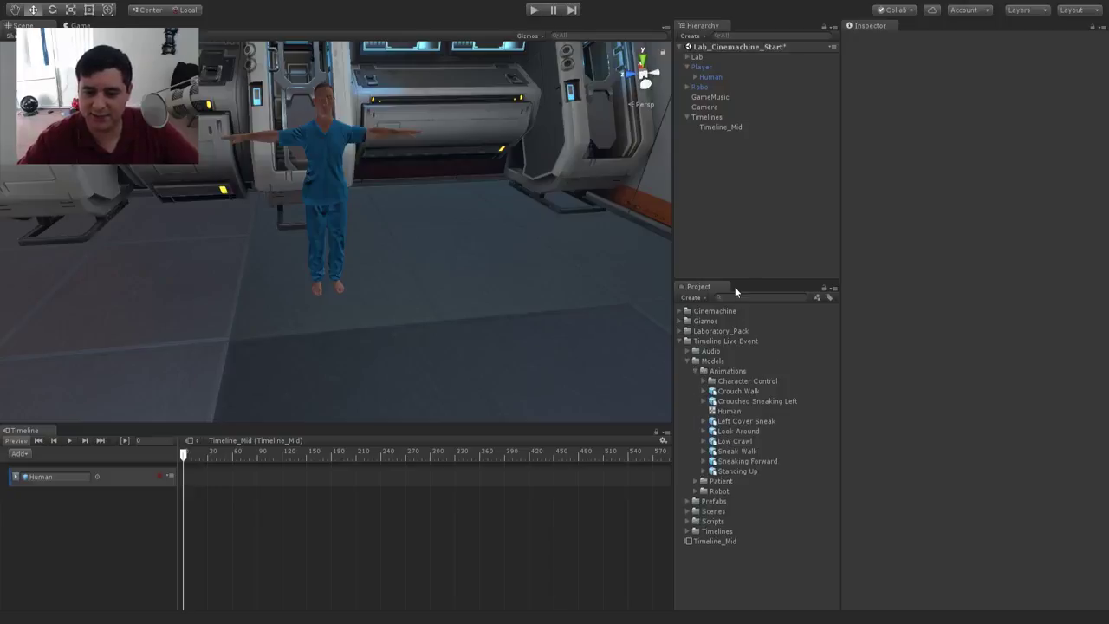
drag(736, 280, 736, 166)
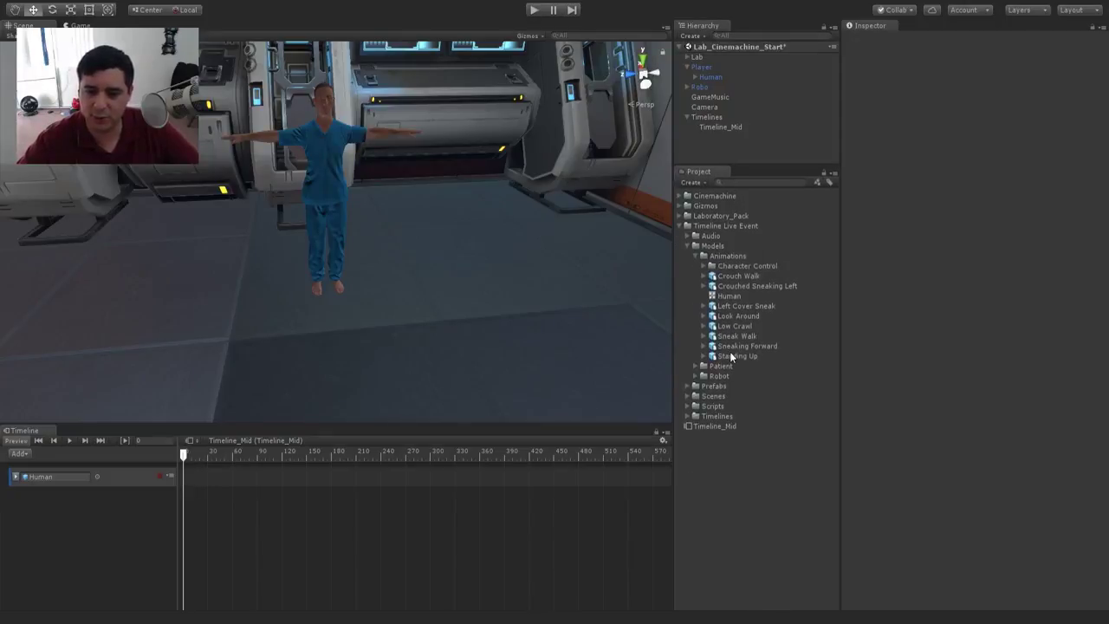
click(737, 356)
click(703, 357)
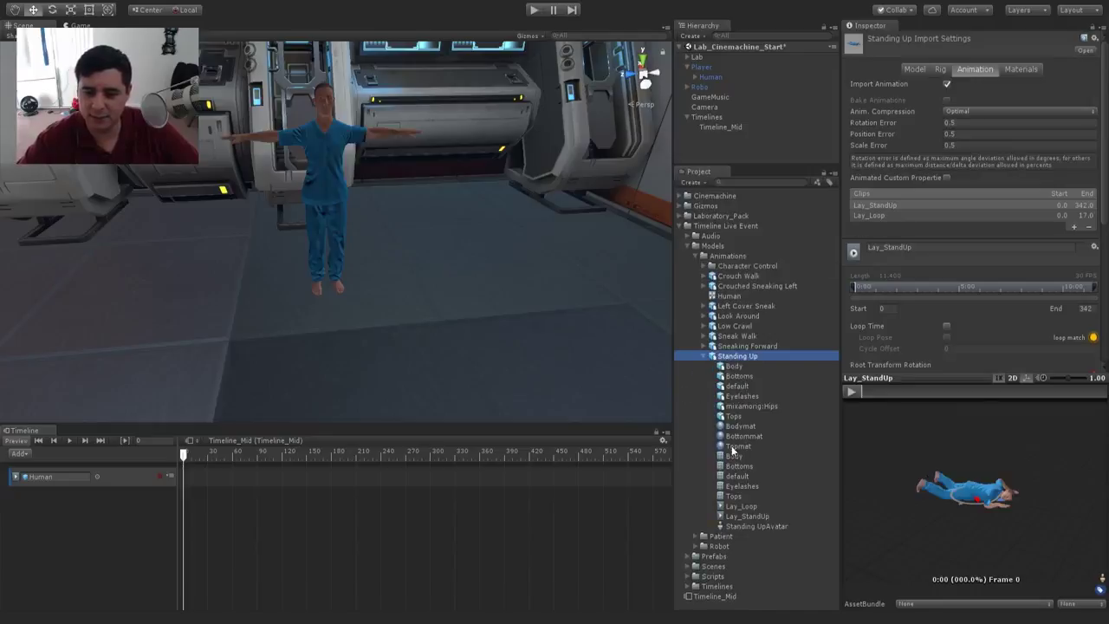
Step: Preview the Lay_Loop clip of the Standing Up asset in an enlarged animation preview
click(868, 214)
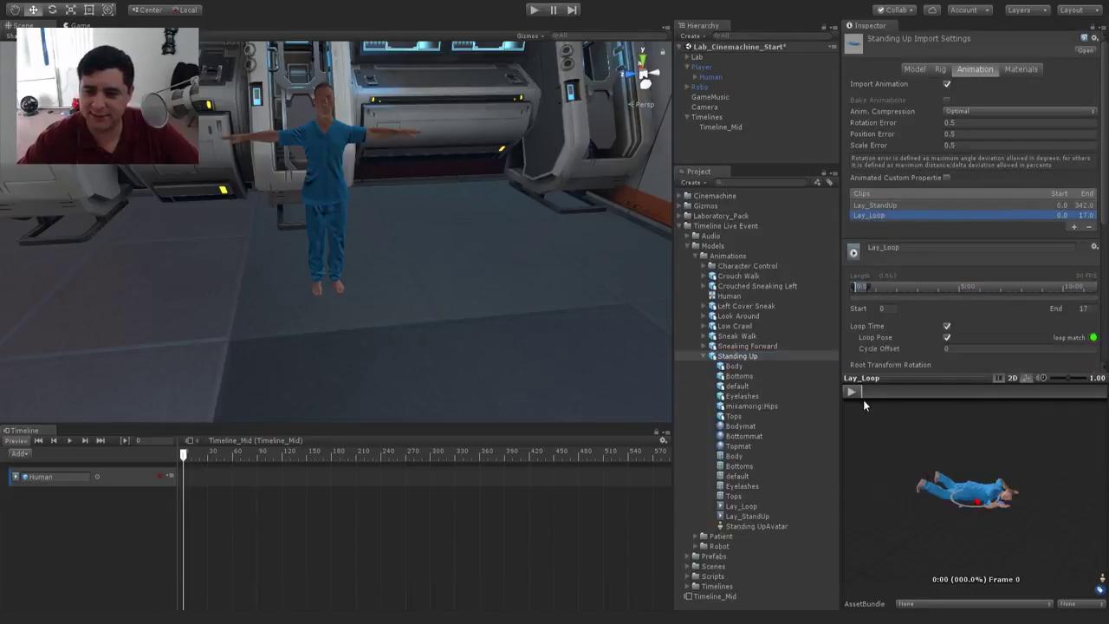
drag(852, 379, 877, 307)
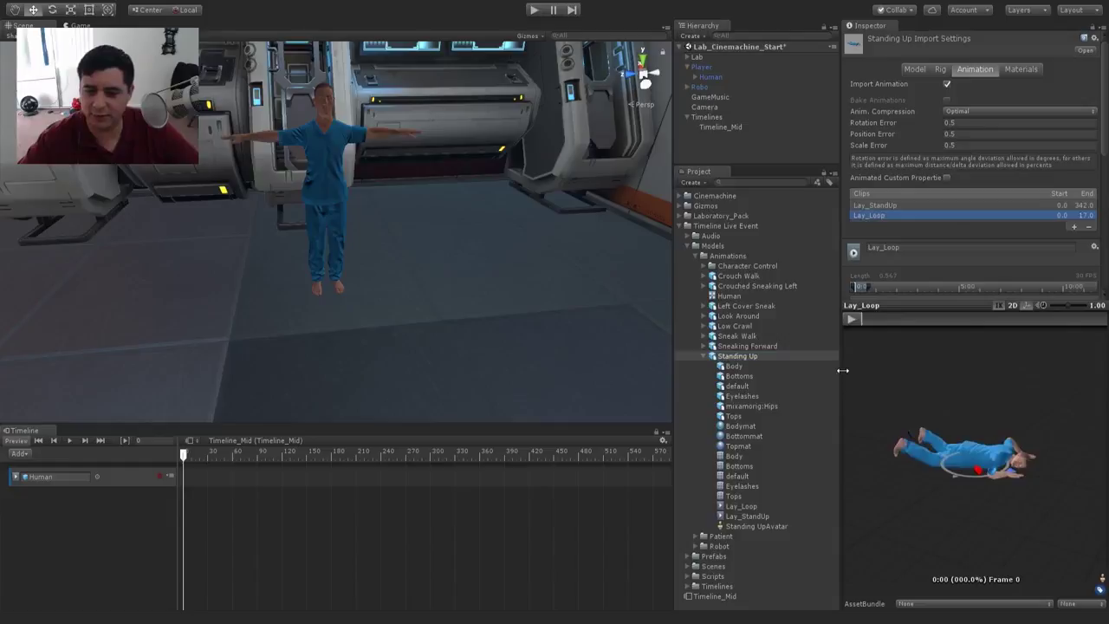
drag(842, 373, 794, 366)
mouse_move(992, 428)
mouse_down()
mouse_move(968, 434)
mouse_move(976, 428)
mouse_up()
drag(946, 490, 931, 472)
click(804, 319)
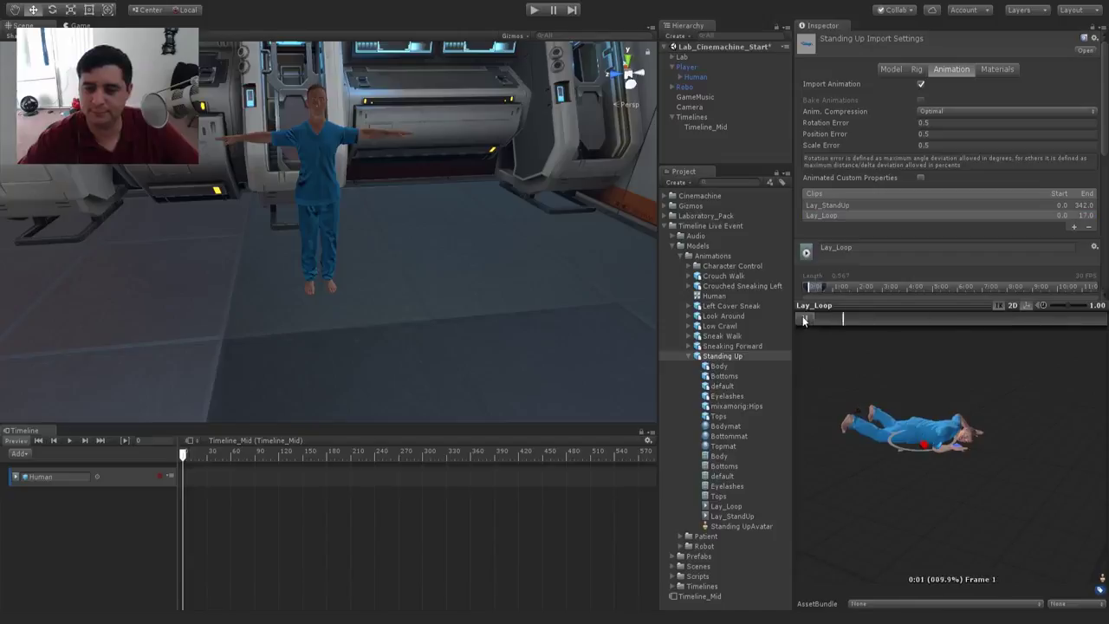
Step: Place the Lay_StandUp clip at frame 0 of the Human track and return the playhead to the start
click(830, 204)
drag(734, 517, 212, 478)
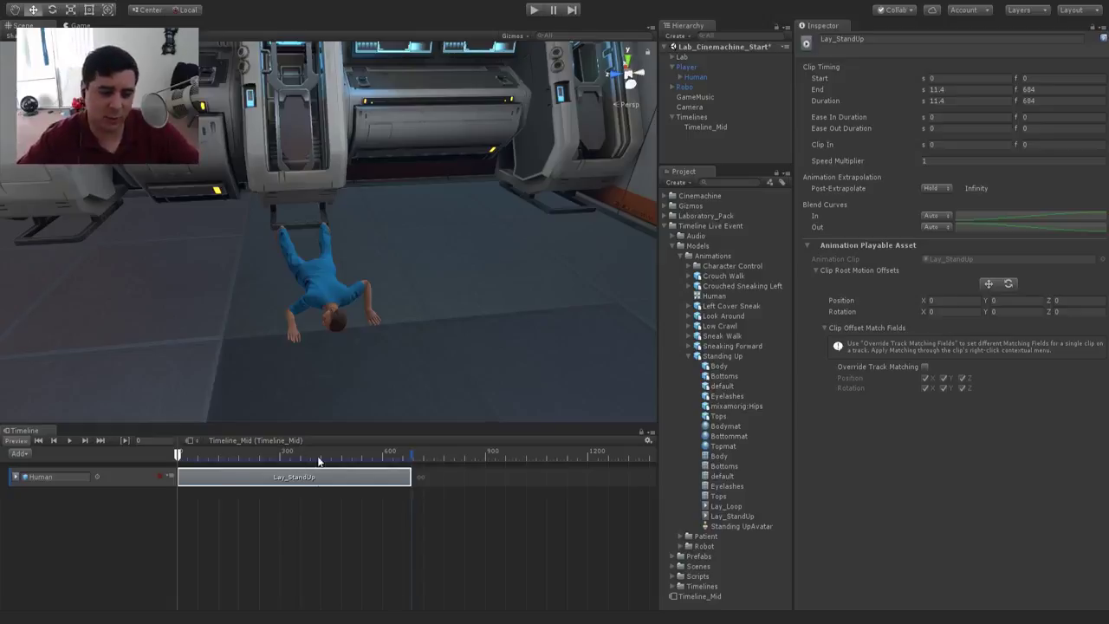
mouse_move(183, 448)
mouse_down()
mouse_move(387, 463)
mouse_move(188, 459)
mouse_move(403, 462)
mouse_move(167, 434)
mouse_up()
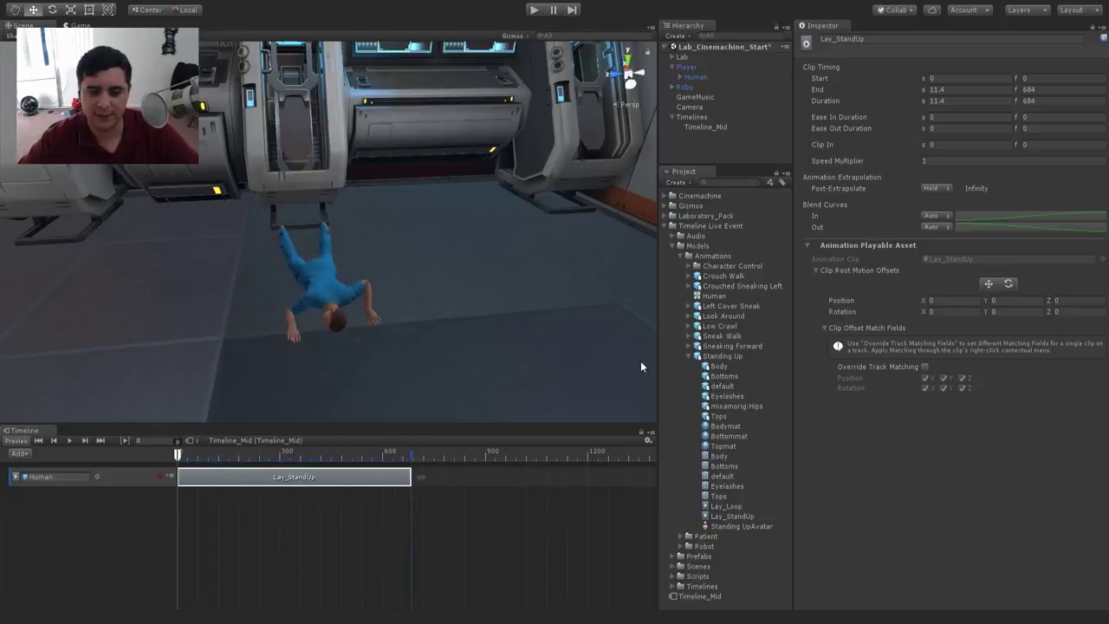
Step: Add the LookAround clip at frame 611 so it blends with the end of Lay_StandUp, and scrub through the result
click(690, 356)
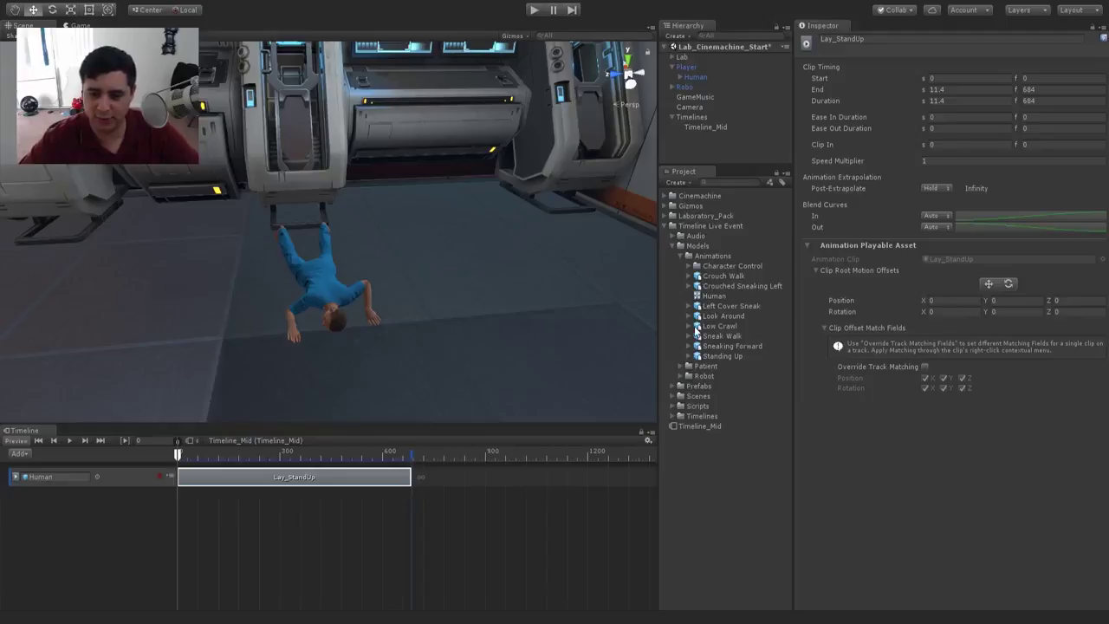
click(689, 316)
click(733, 467)
drag(732, 468, 488, 478)
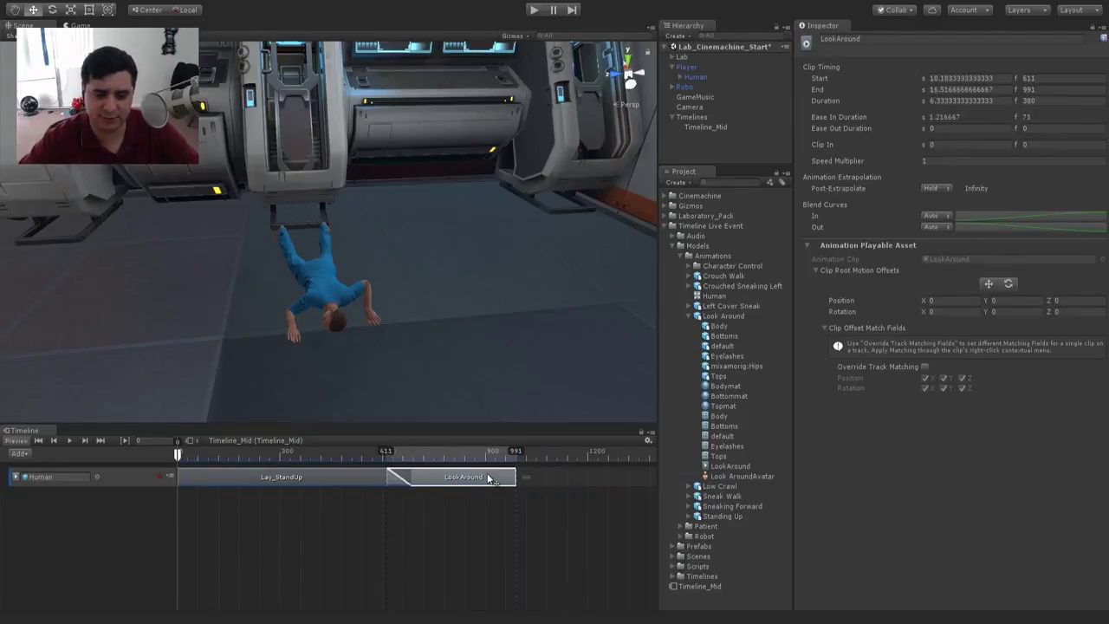
drag(371, 455, 513, 476)
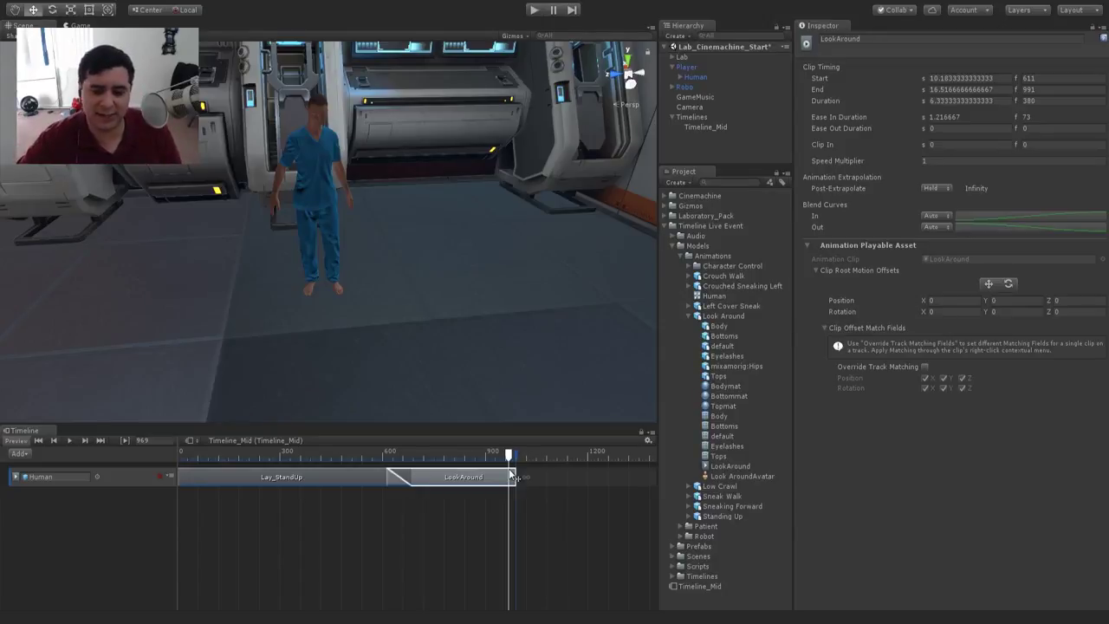
drag(510, 456, 515, 457)
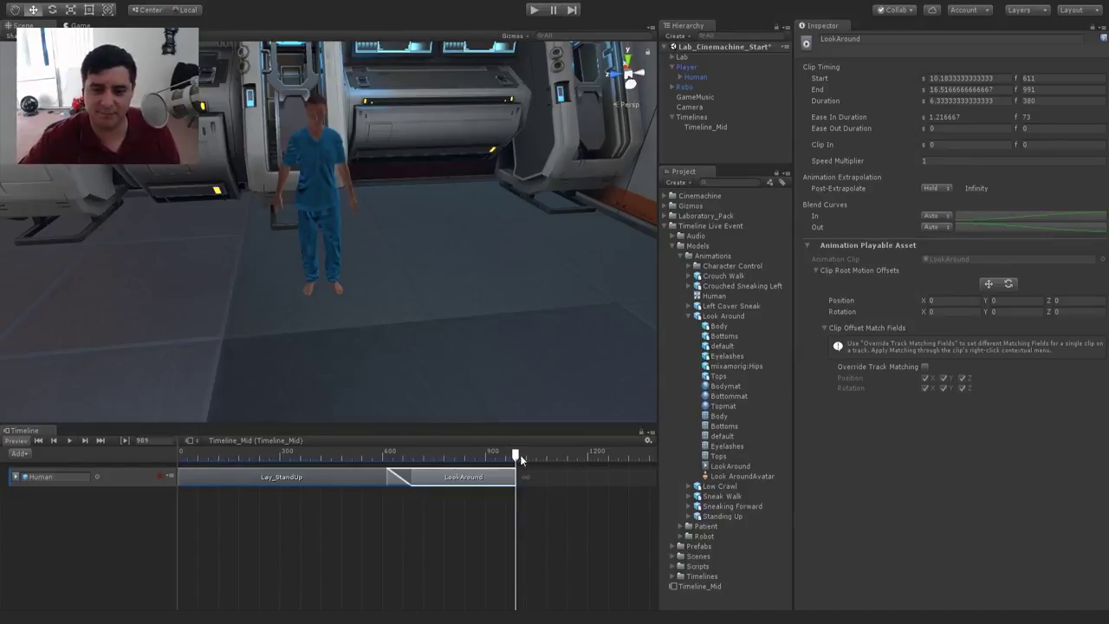
Step: Add the Idle clip from Character Control at frame 927, blending with the end of LookAround, and scrub to check it
click(690, 266)
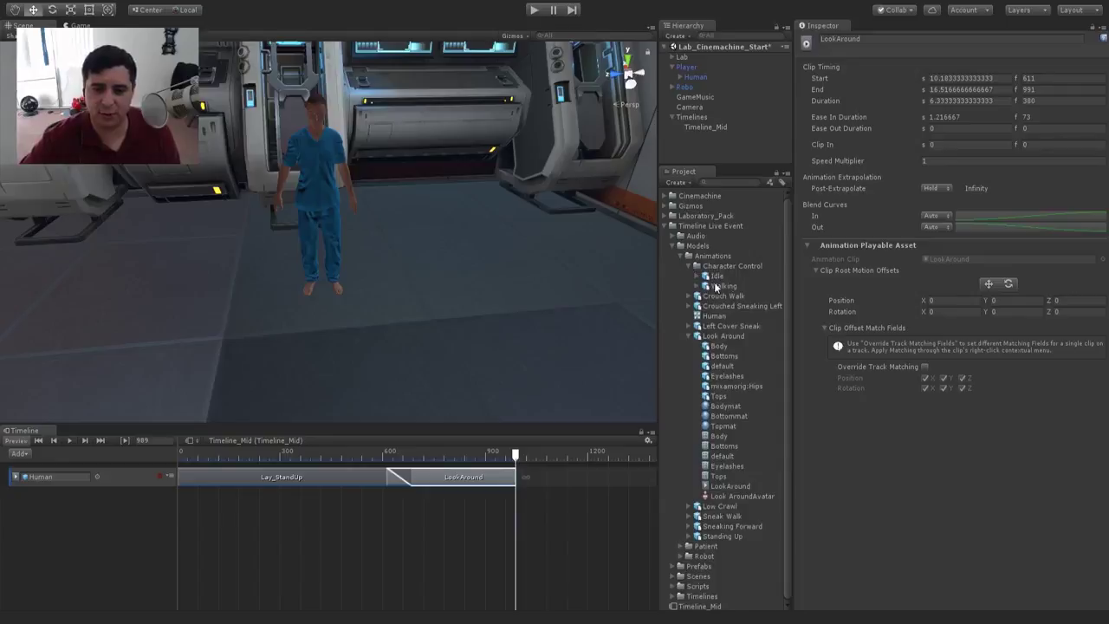
click(698, 275)
drag(723, 431, 575, 473)
drag(483, 454, 486, 514)
scroll(491, 511, down, 3)
scroll(491, 513, down, 1)
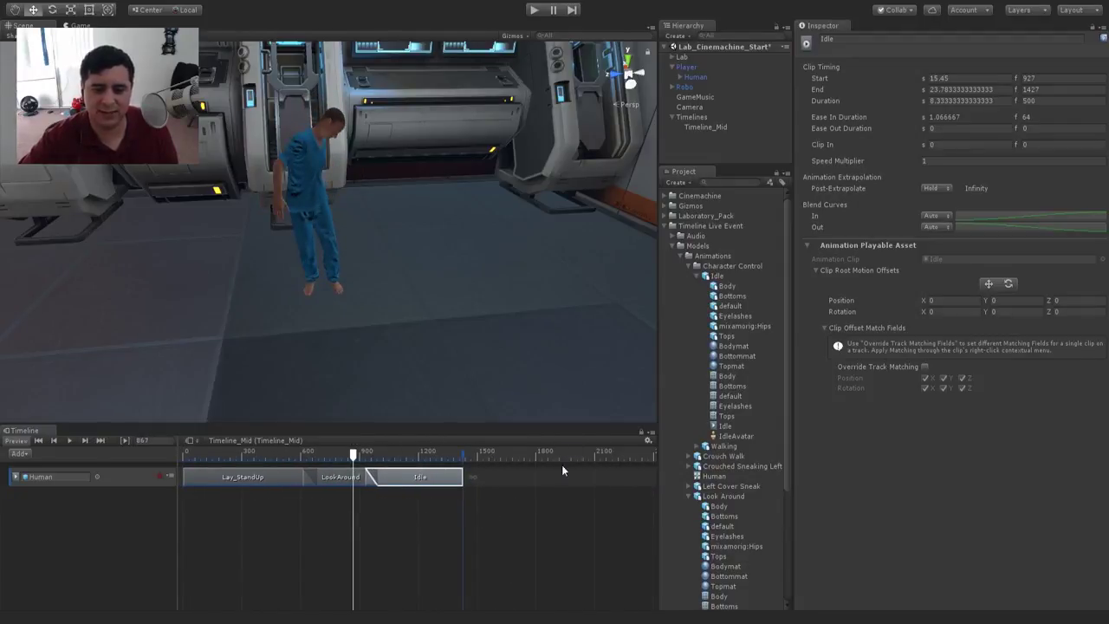
Step: Switch the timeline's time display from frames to seconds
click(647, 441)
click(678, 449)
scroll(469, 475, up, 10)
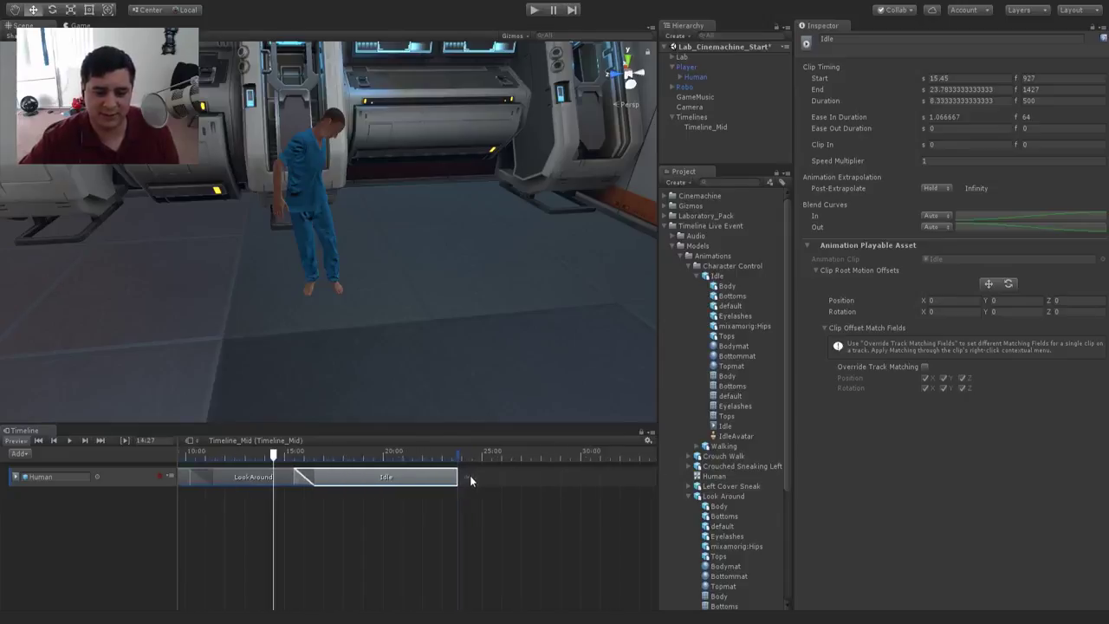
Step: Examine the Human track's clips from the end of Idle back to the start of the sequence
scroll(429, 469, up, 5)
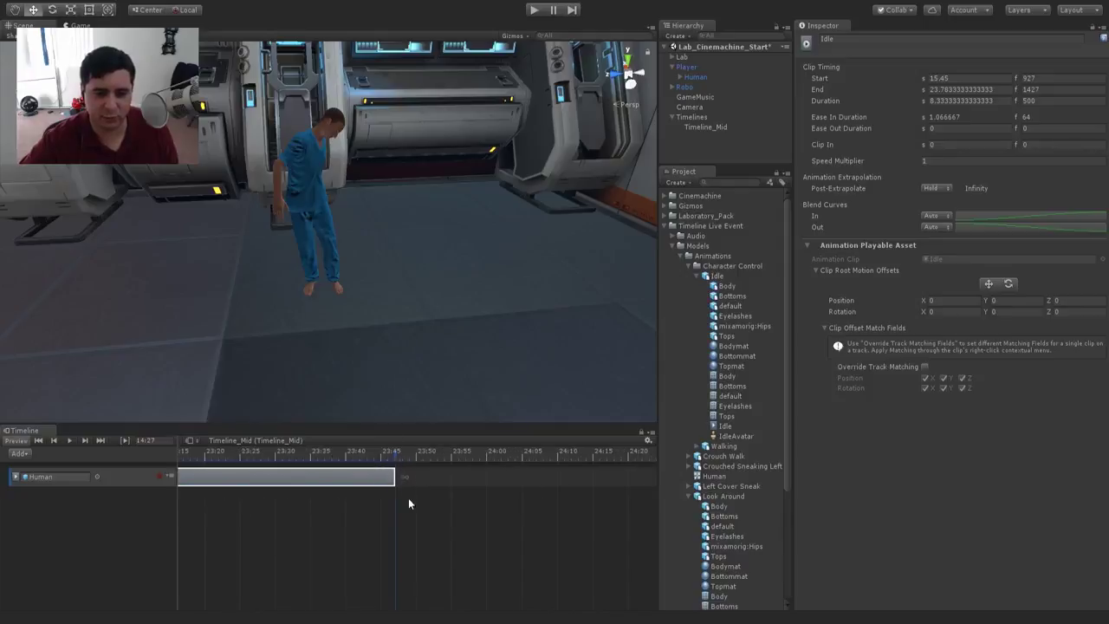
scroll(456, 494, down, 8)
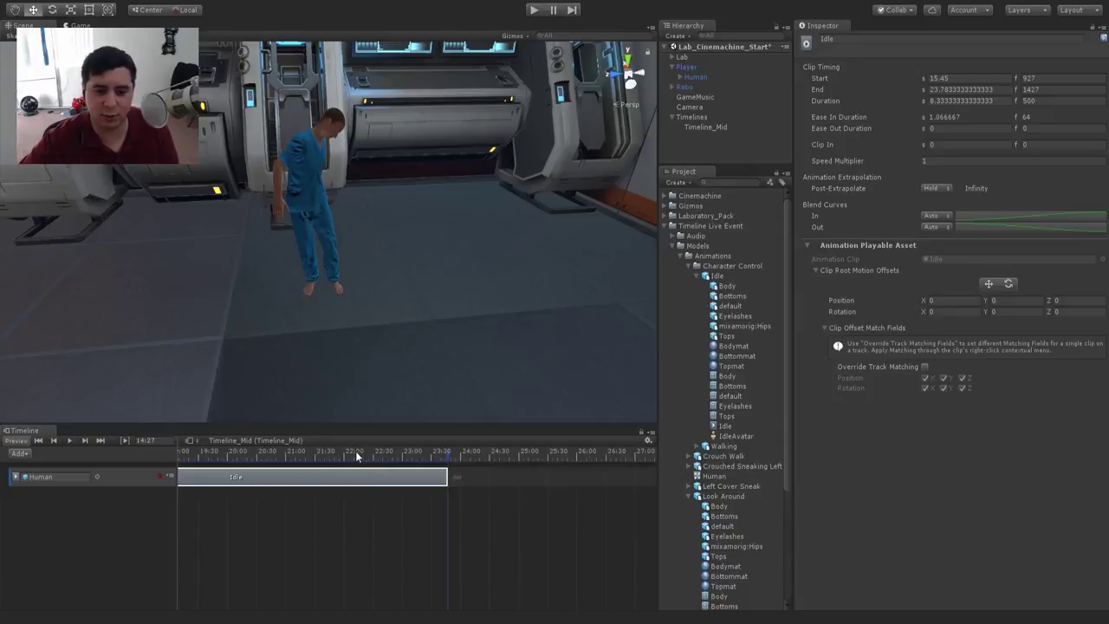
middle_drag(352, 450, 512, 463)
middle_drag(354, 466, 483, 465)
middle_drag(250, 455, 369, 454)
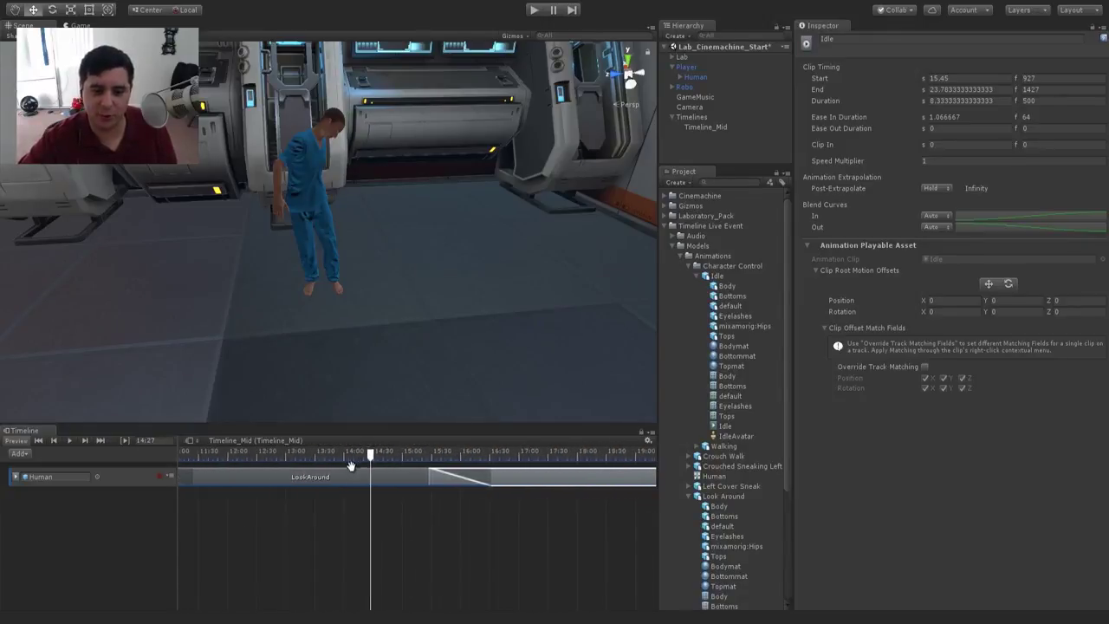
middle_drag(263, 455, 375, 455)
scroll(300, 528, down, 8)
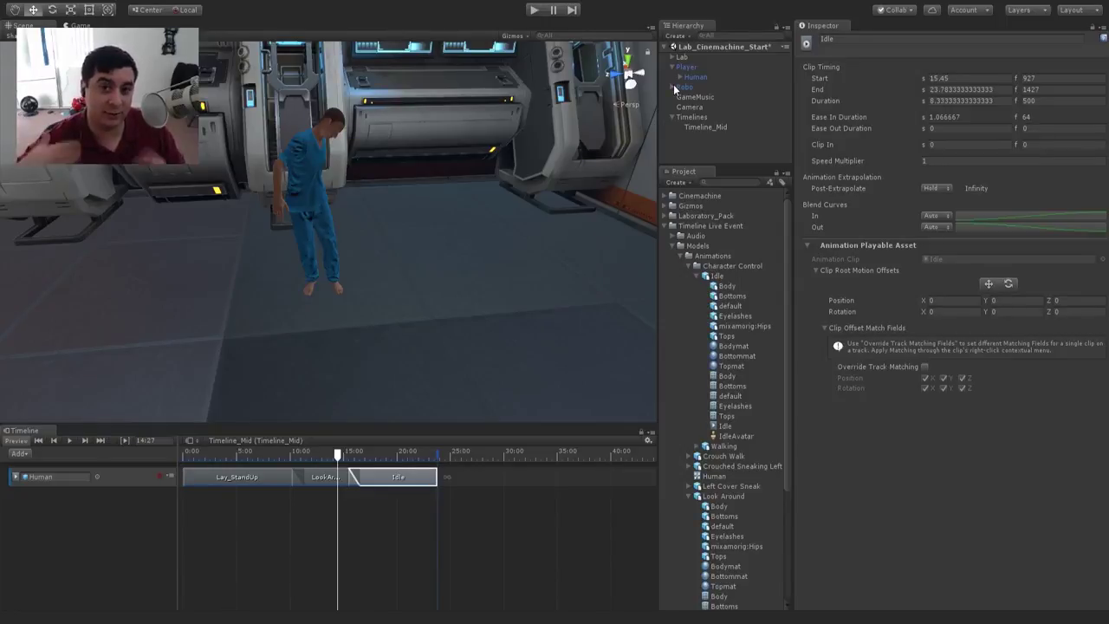
Step: Collapse the expanded Character Control, Animations, Models and Timeline Live Event folders in the project's assets
click(695, 276)
click(689, 265)
click(688, 315)
click(688, 256)
click(681, 245)
click(672, 225)
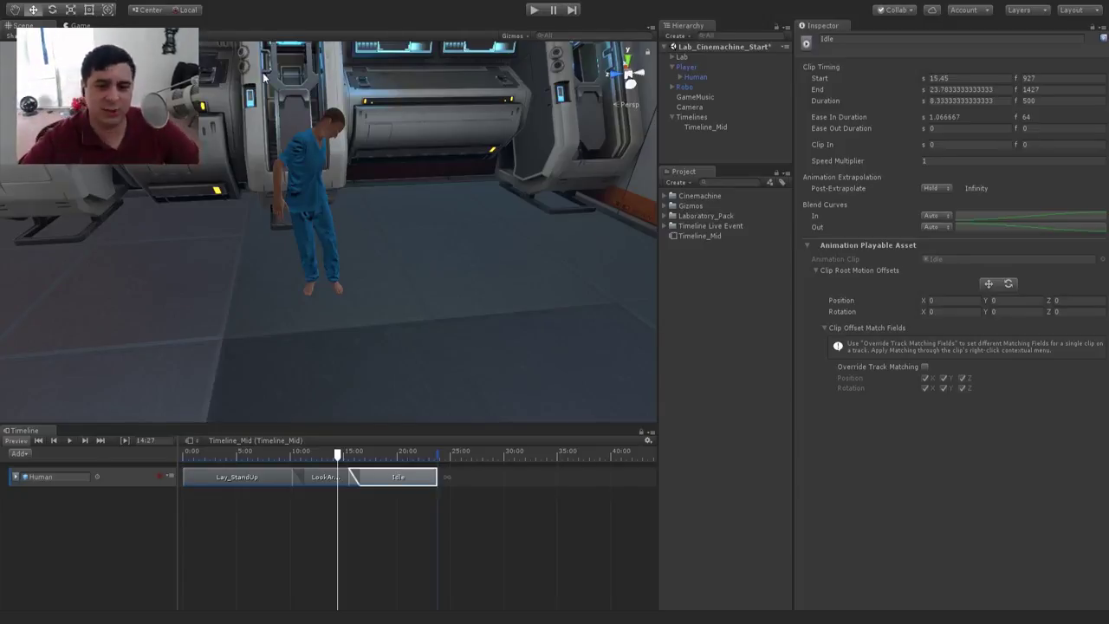
Step: Create a Cinemachine virtual camera with more room for the scene hierarchy, and inspect the Cinemachine Brain on the Camera object
click(235, 9)
drag(698, 166, 701, 315)
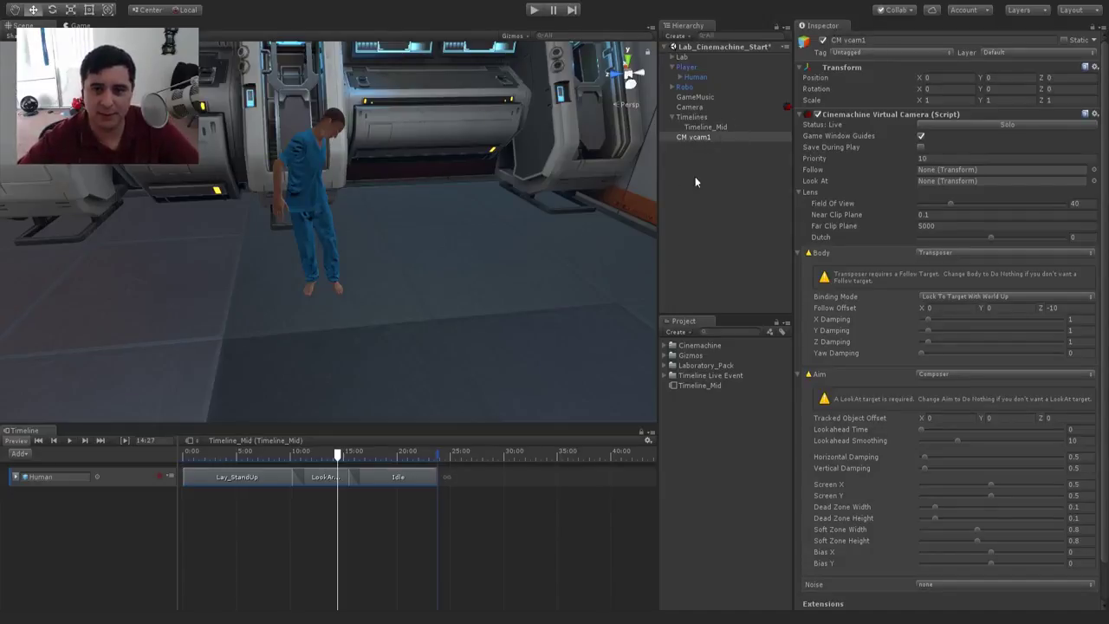
scroll(879, 264, down, 2)
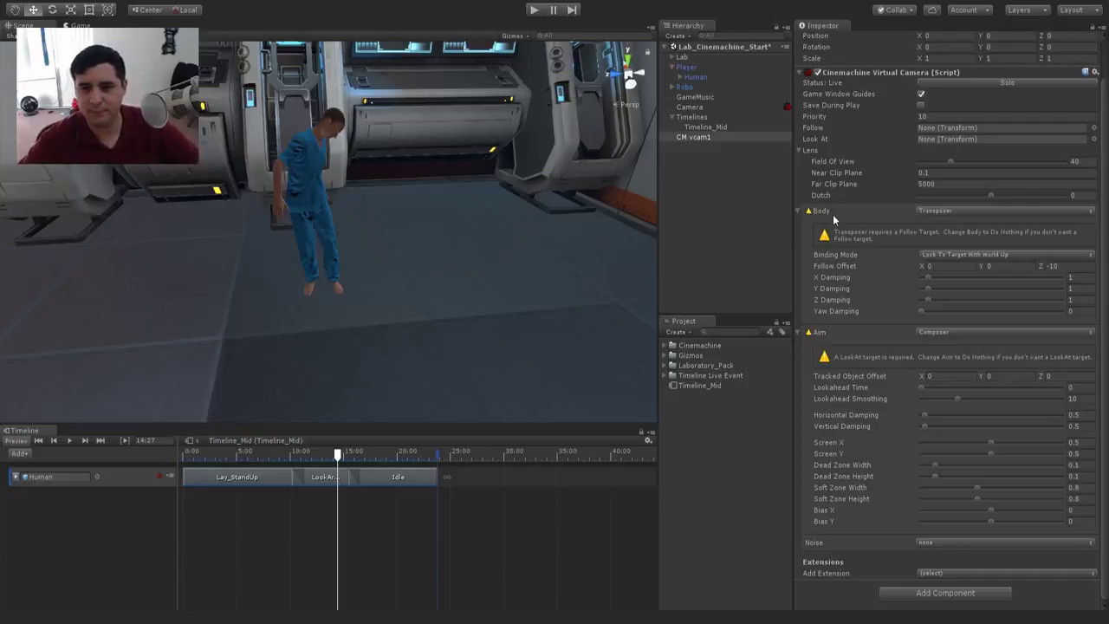
click(688, 107)
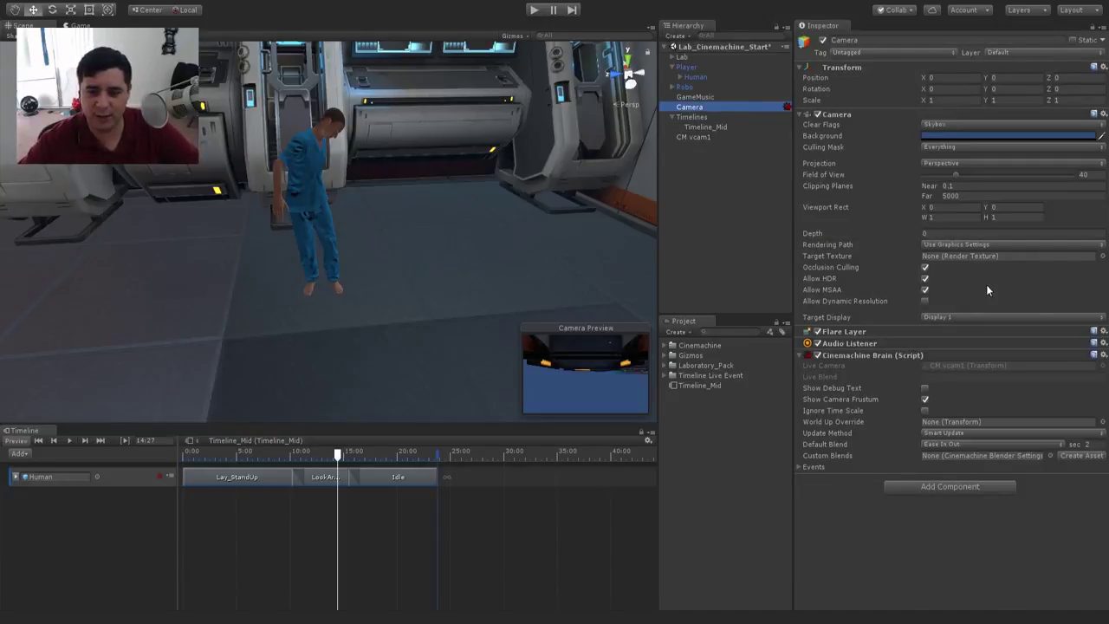
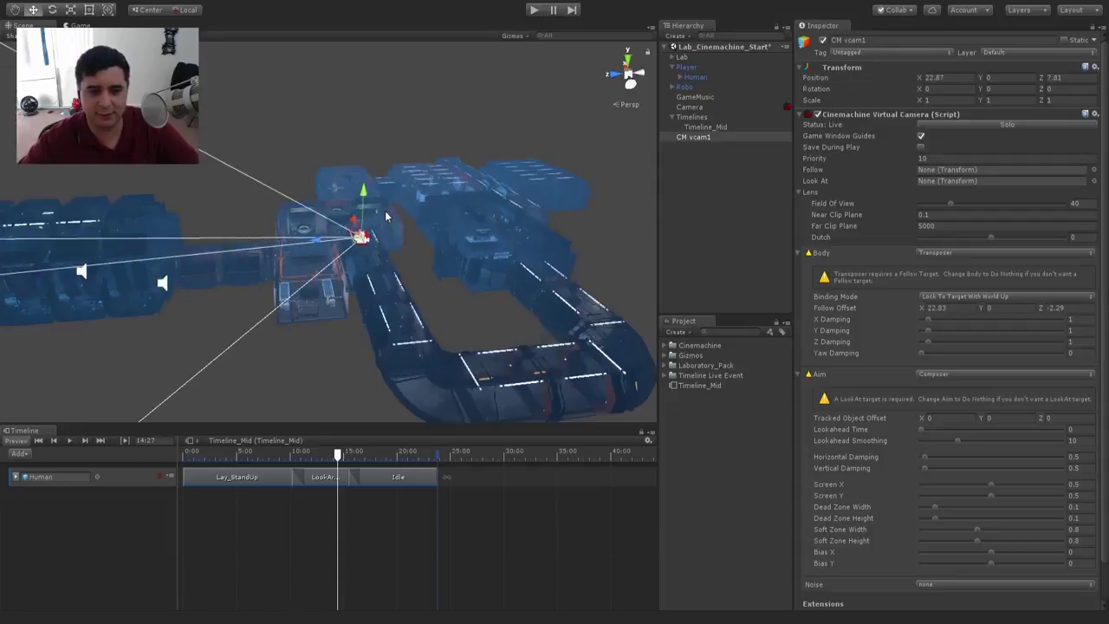
Step: Move CM vcam1 into the room where the human character stands, to about X 21.42, Z 7.81
middle_drag(408, 187, 350, 273)
drag(351, 314, 343, 295)
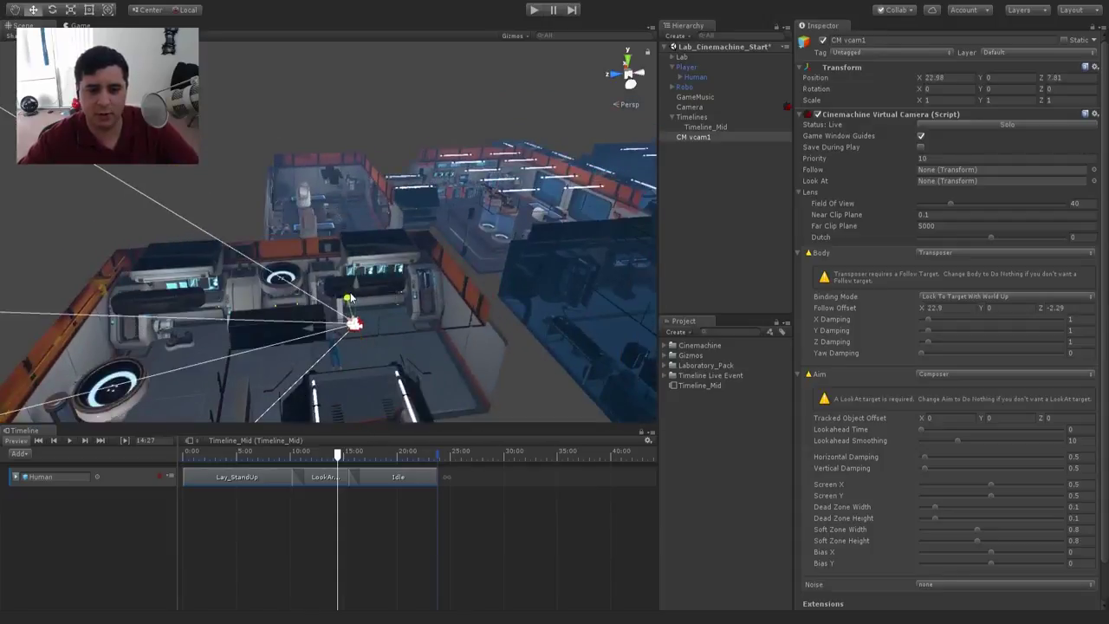
mouse_move(369, 332)
middle_down()
mouse_move(374, 387)
mouse_move(365, 354)
middle_up()
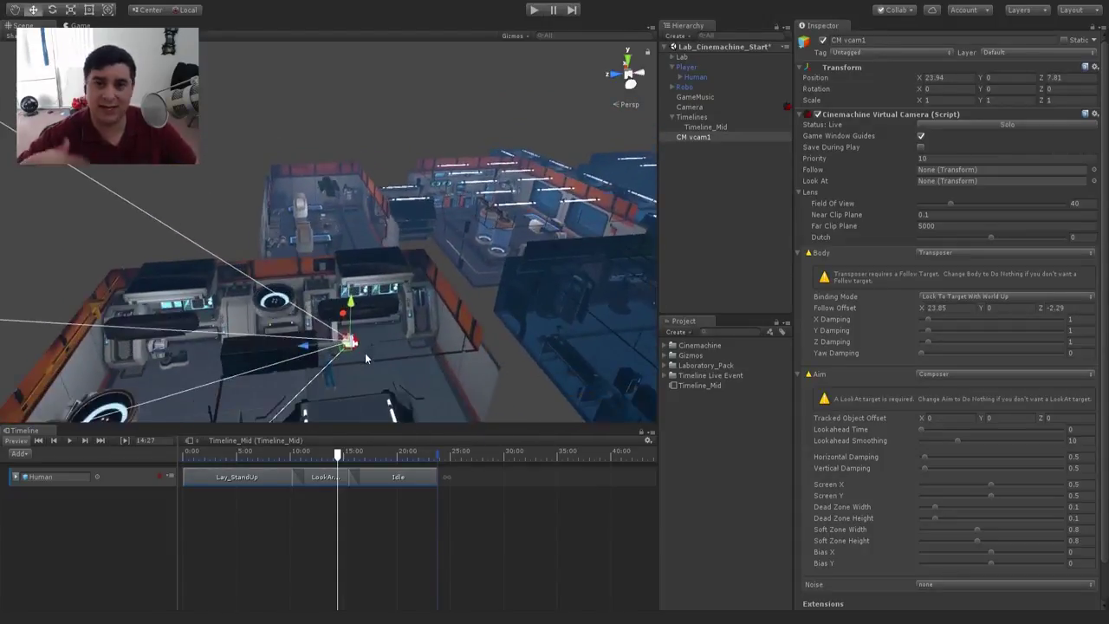
drag(336, 314, 351, 364)
middle_drag(411, 293, 428, 245)
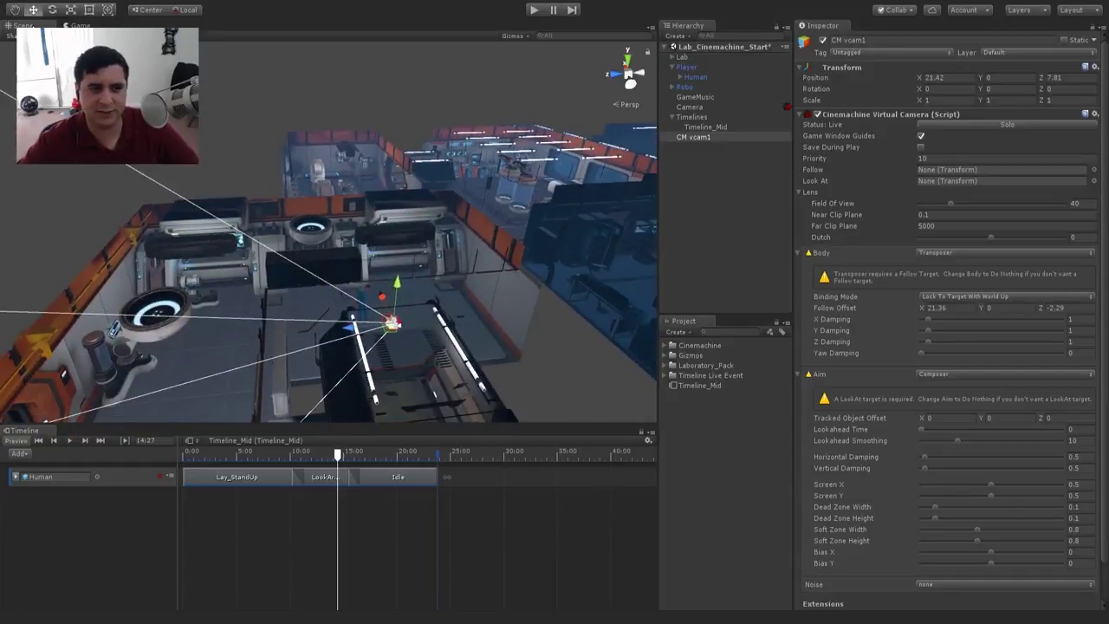
Step: Dock the Game view beside the Scene view, collapse the Lab group and reselect CM vcam1
drag(24, 25, 52, 156)
drag(216, 142, 411, 202)
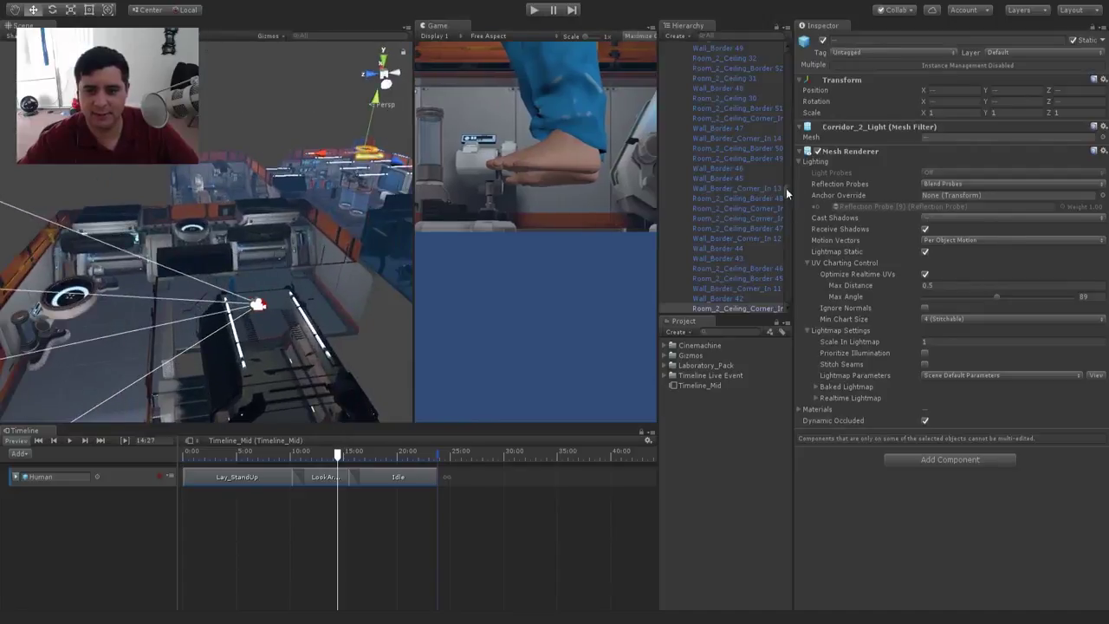
drag(785, 188, 790, 30)
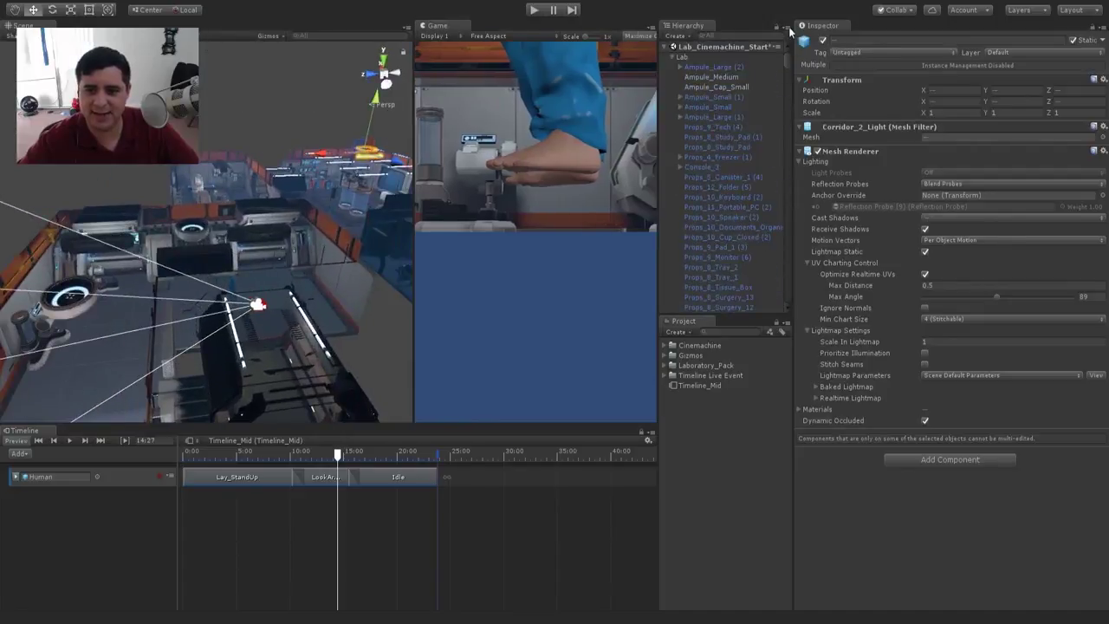
click(670, 57)
click(702, 136)
Step: Rotate CM vcam1 to 90 on Y and move it to about X 18.03, Y 1.15, Z 9.19, facing the human character
middle_drag(216, 265, 212, 228)
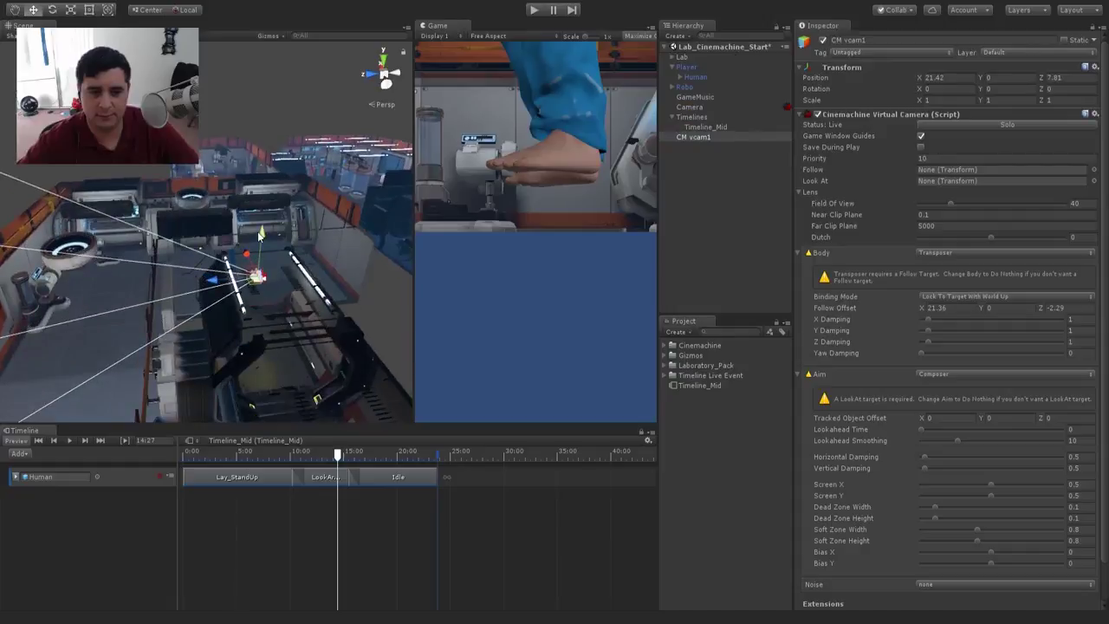
mouse_move(258, 231)
mouse_down()
mouse_move(263, 208)
mouse_move(250, 241)
mouse_up()
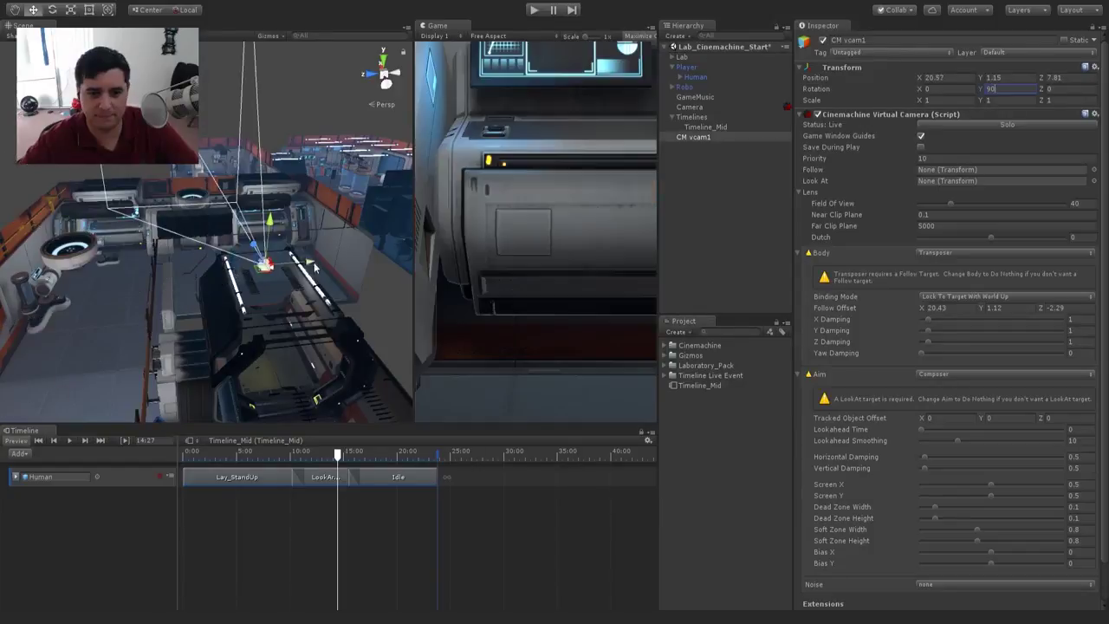
drag(264, 263, 224, 267)
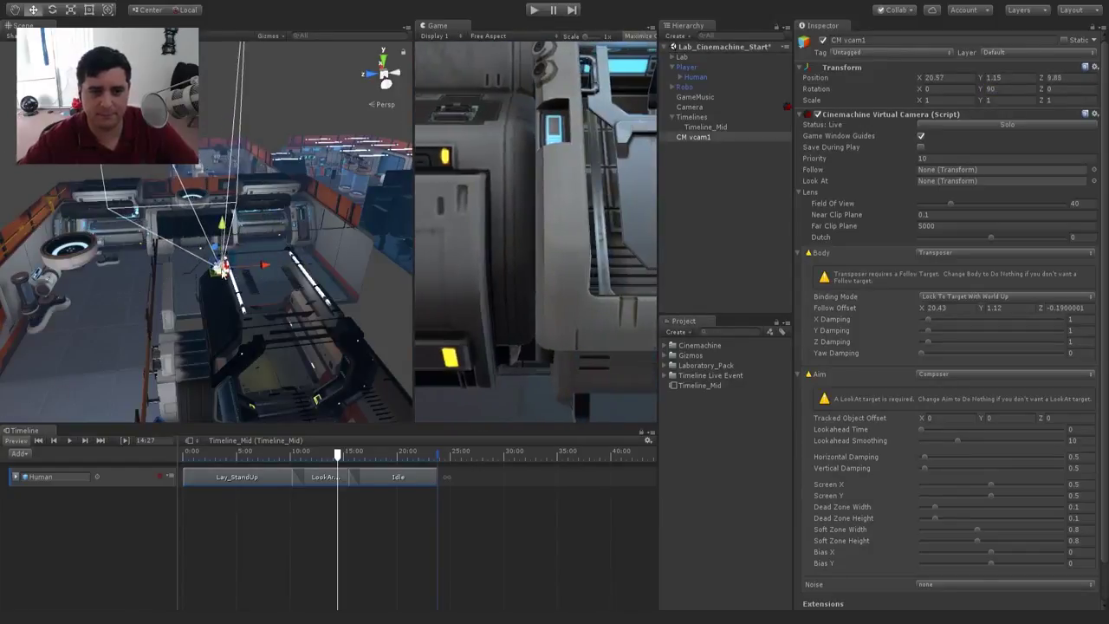
middle_drag(222, 270, 305, 348)
drag(288, 327, 339, 372)
drag(400, 404, 402, 405)
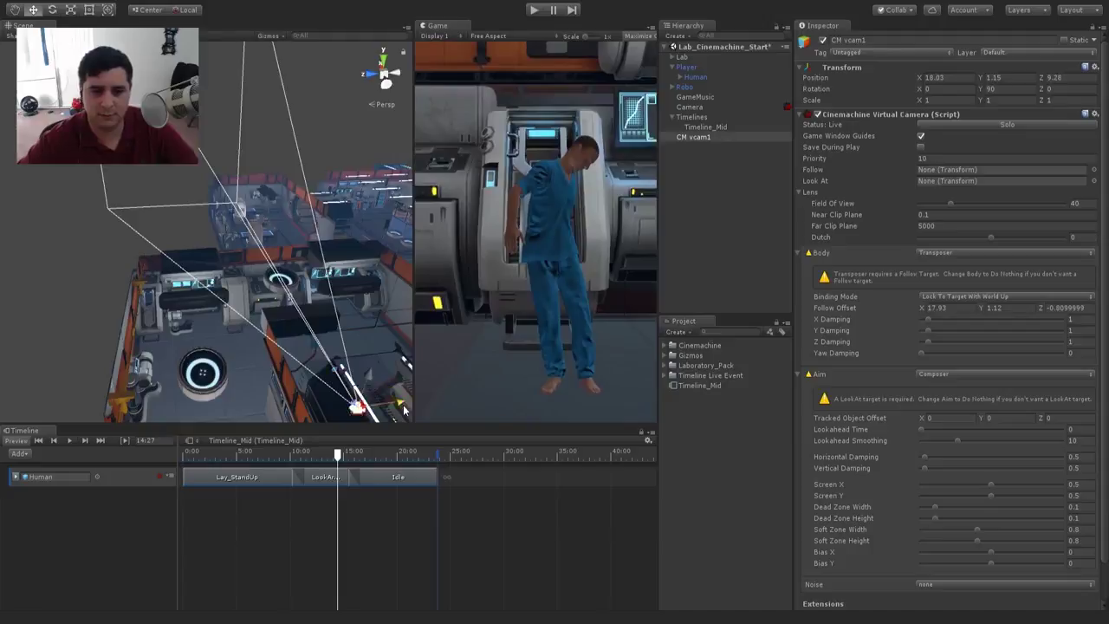
Step: Widen the Game view and reselect CM vcam1
click(407, 282)
drag(415, 283, 326, 282)
scroll(263, 253, up, 4)
alt+drag(263, 253, 174, 200)
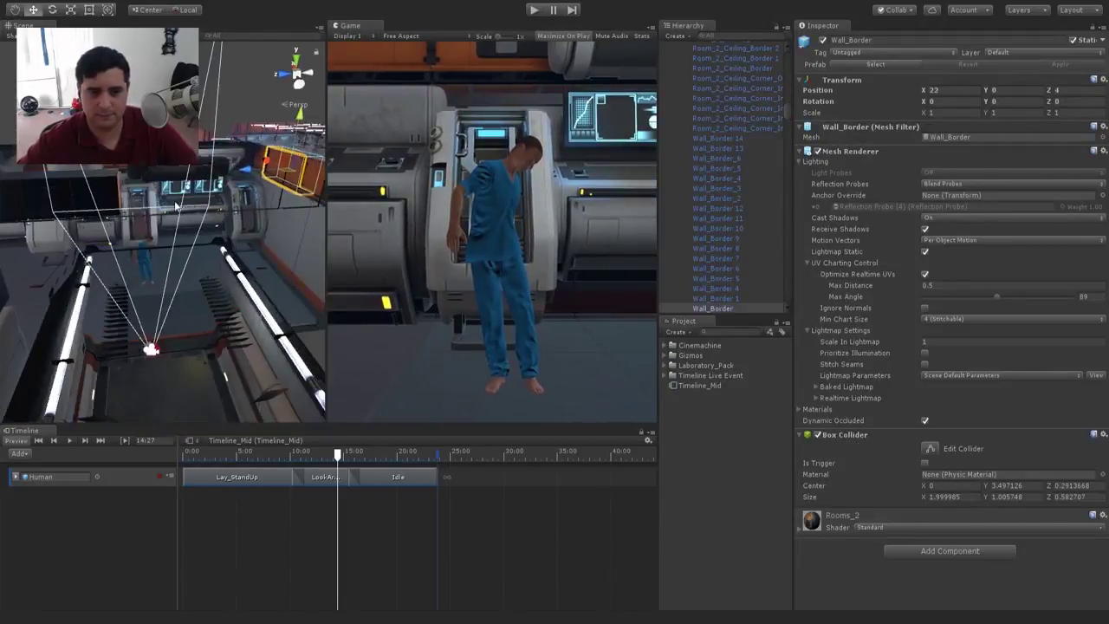
right_drag(174, 200, 263, 266)
click(270, 325)
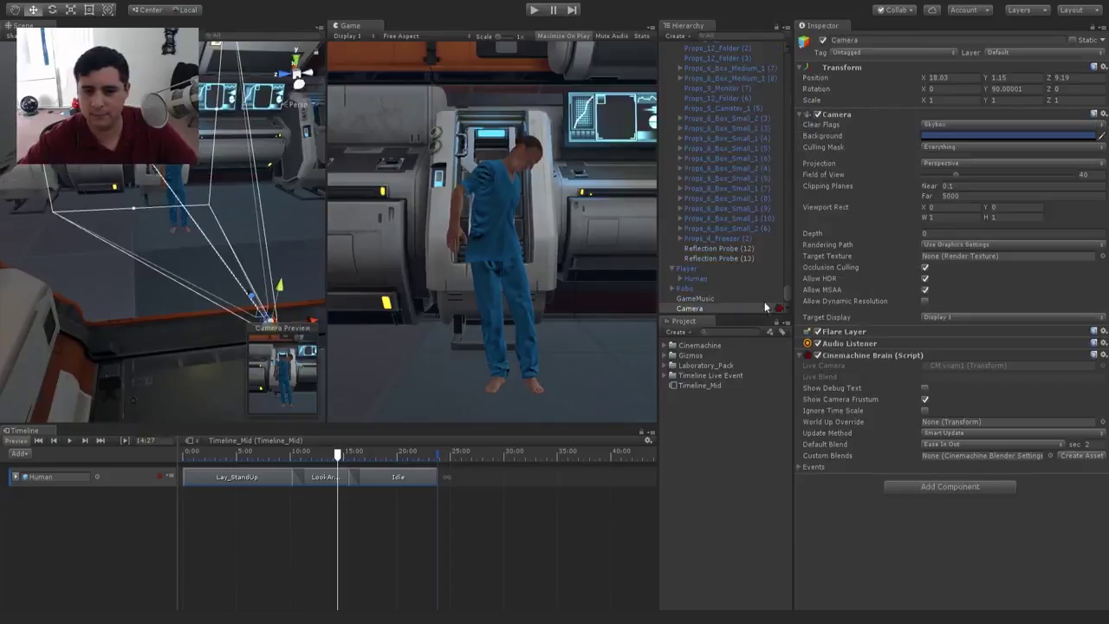
scroll(723, 275, down, 2)
click(713, 308)
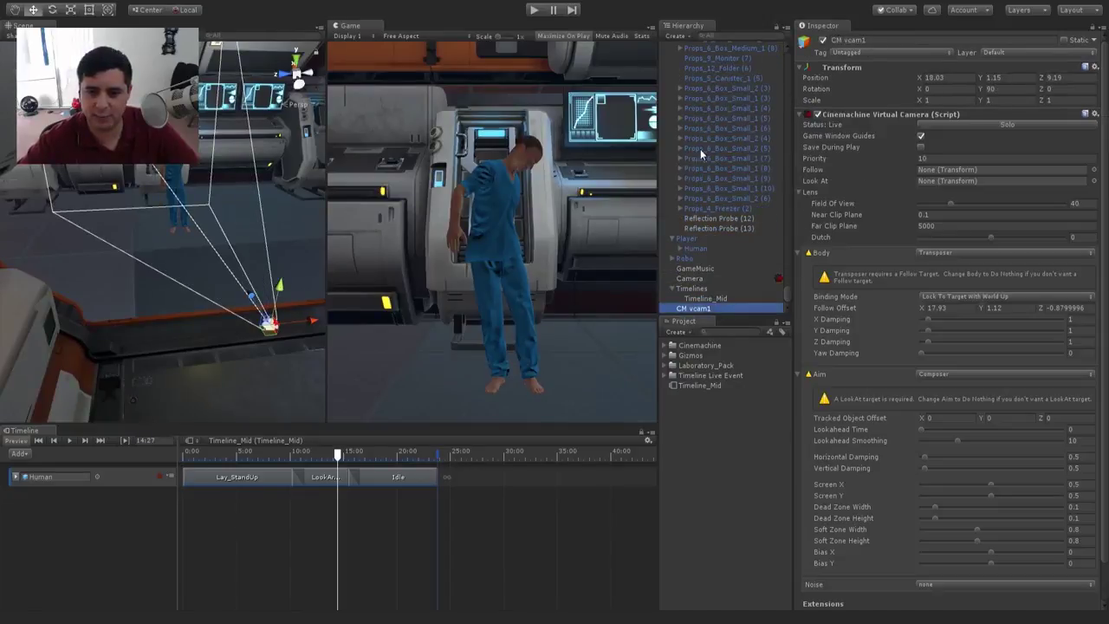
Step: Collapse the Lab group in the scene hierarchy again
scroll(700, 149, up, 10)
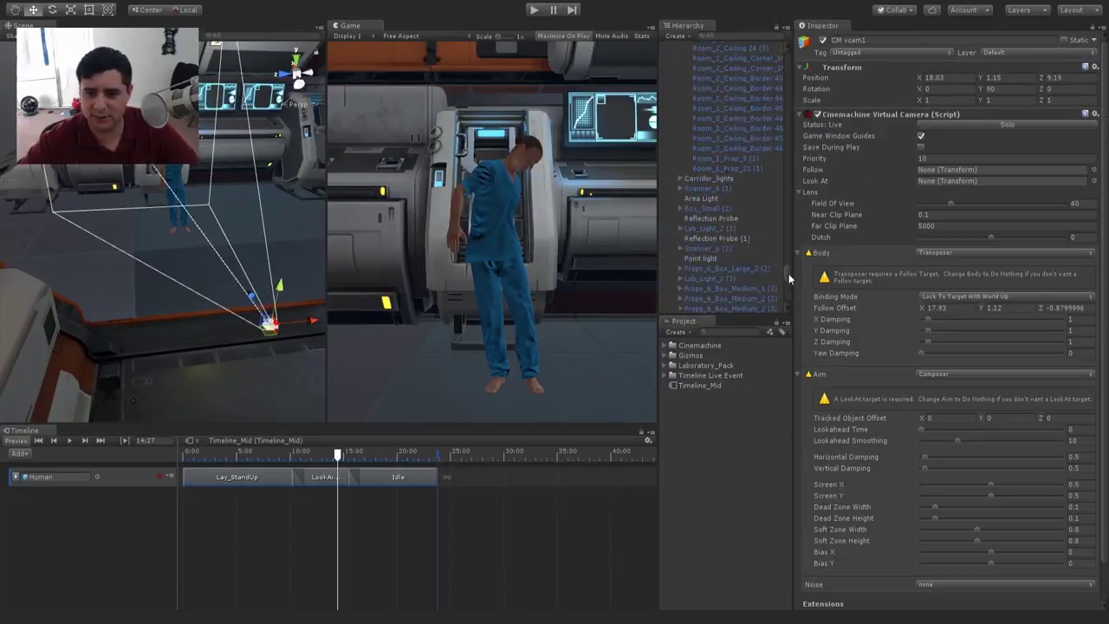
drag(788, 279, 795, 35)
click(673, 57)
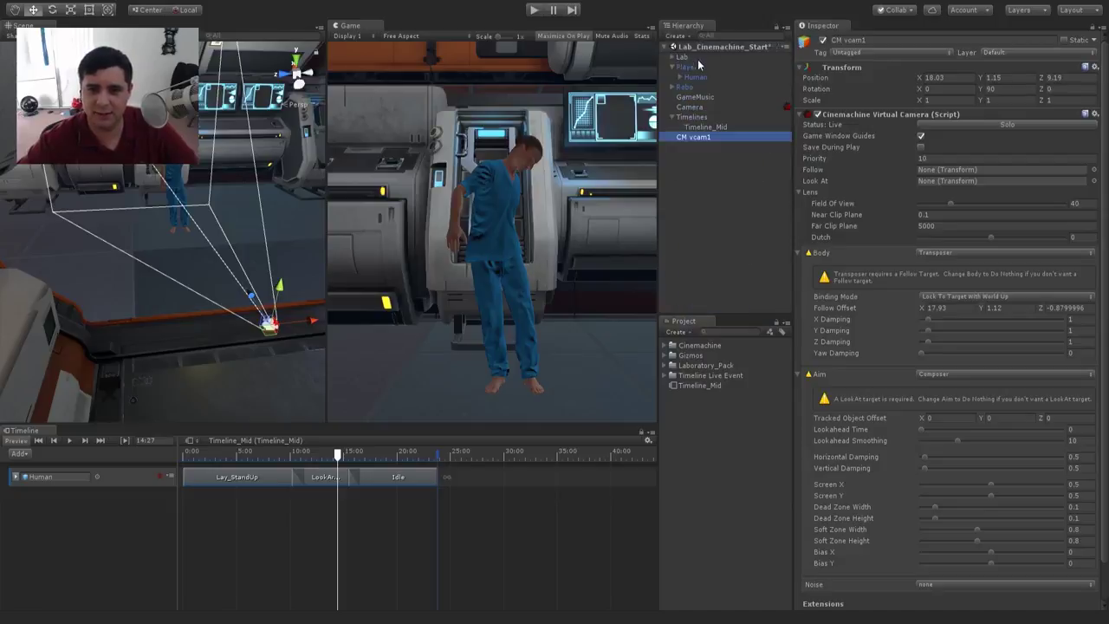
Step: Look at the layer options with the Lab object selected, and return to CM vcam1 in the scene
click(682, 57)
click(1036, 10)
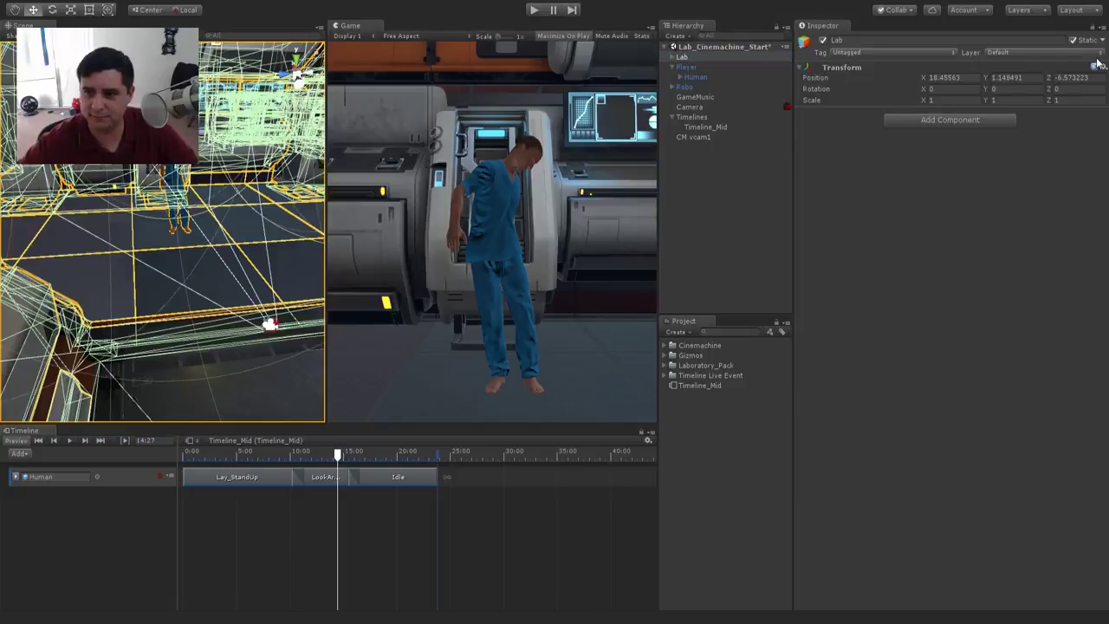
click(708, 210)
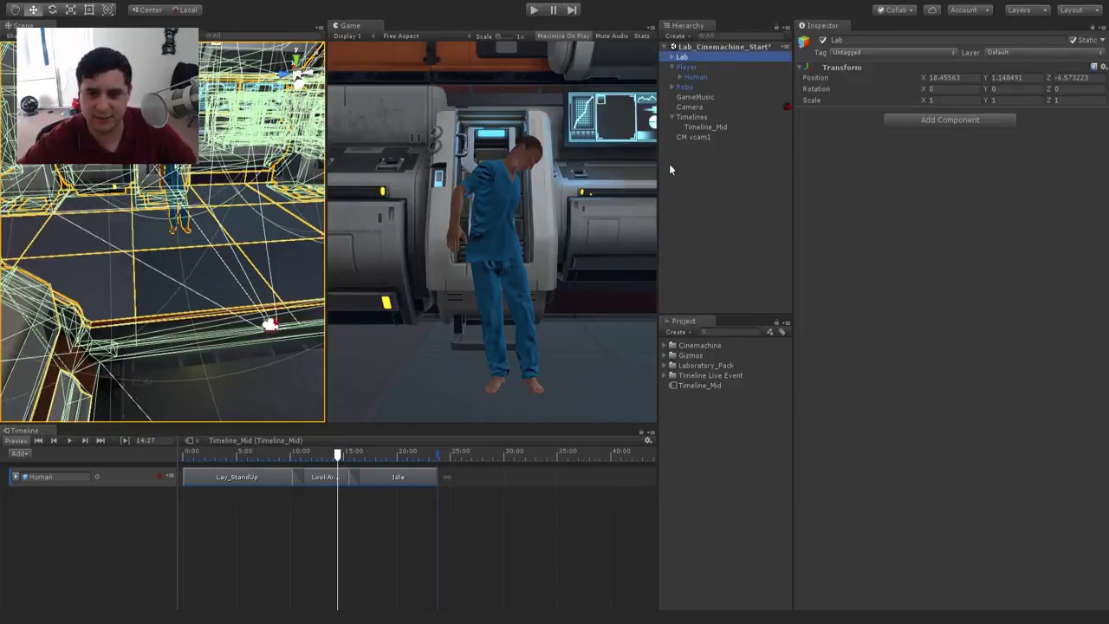
double_click(689, 137)
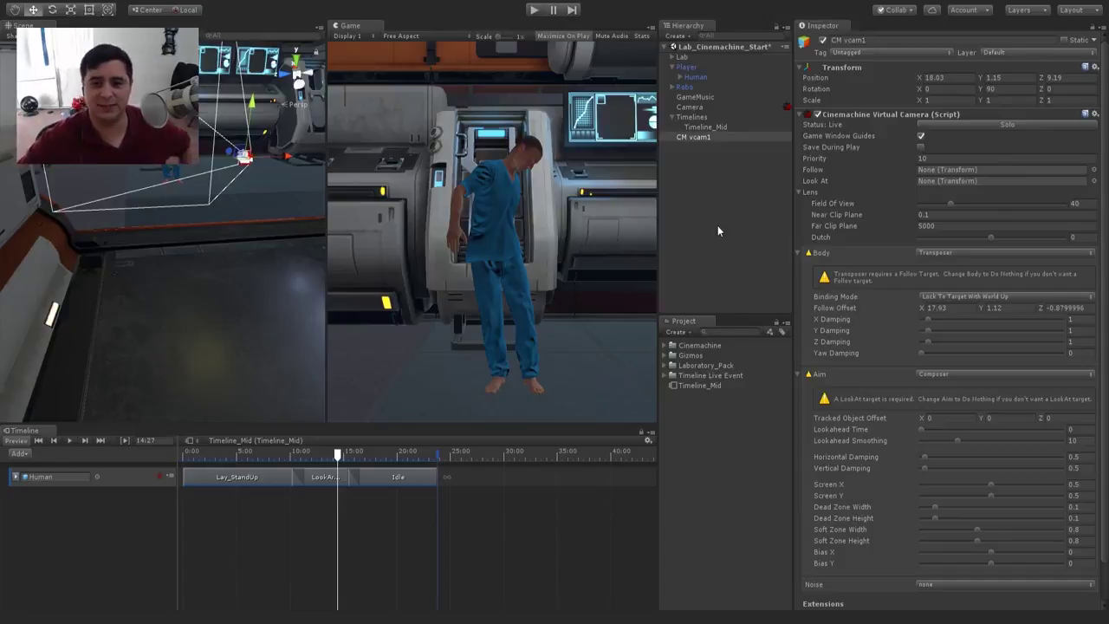
Step: Play the scene to check the character animation through CM vcam1, and stop playback
click(534, 10)
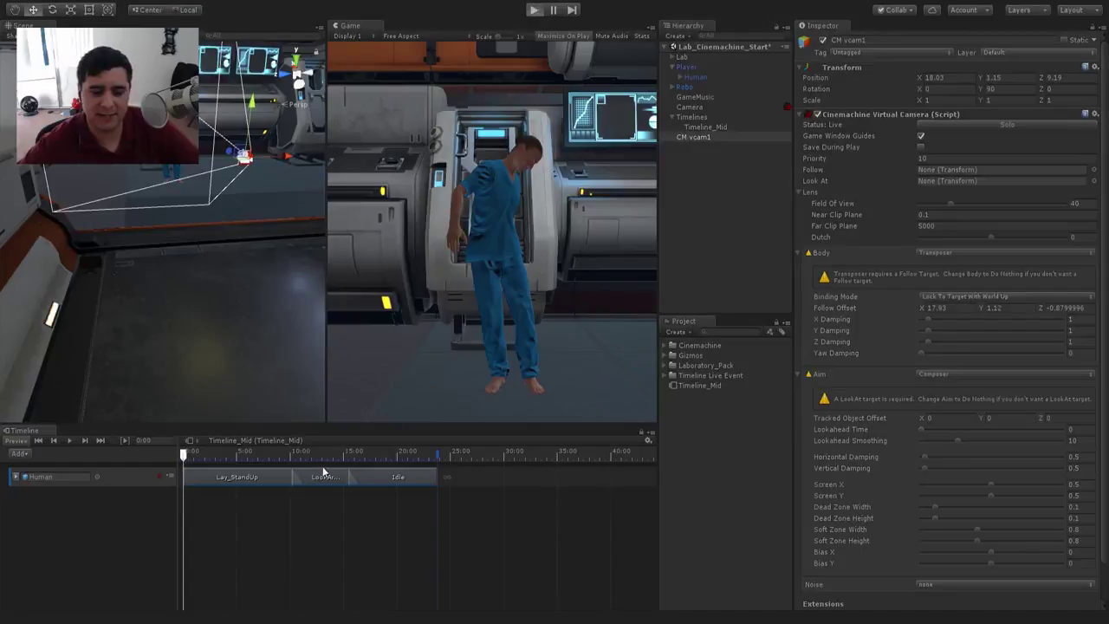
key(ctrl+p)
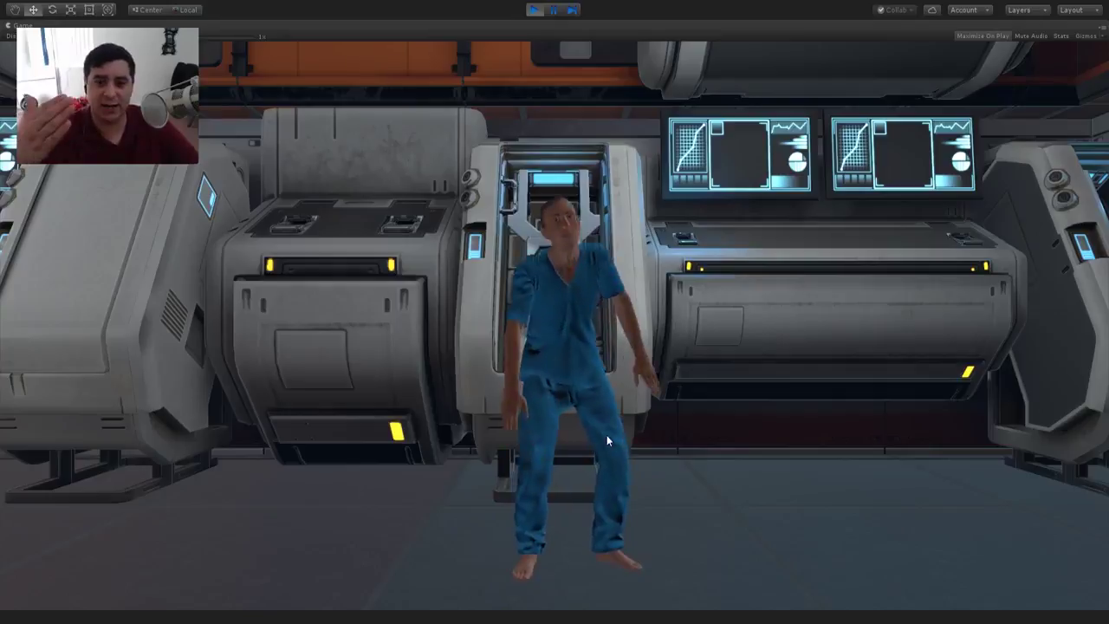
click(533, 10)
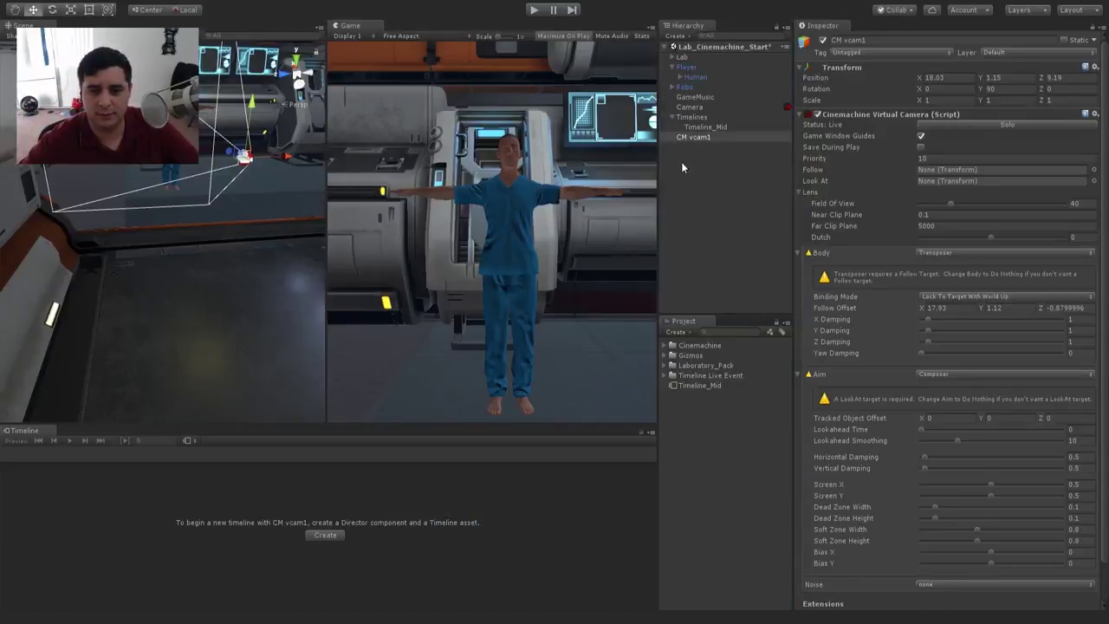
Step: Expand the Human skeleton to its head bone, assign mixamorig:Head as CM vcam1's Look At target, and widen the Game view
click(677, 76)
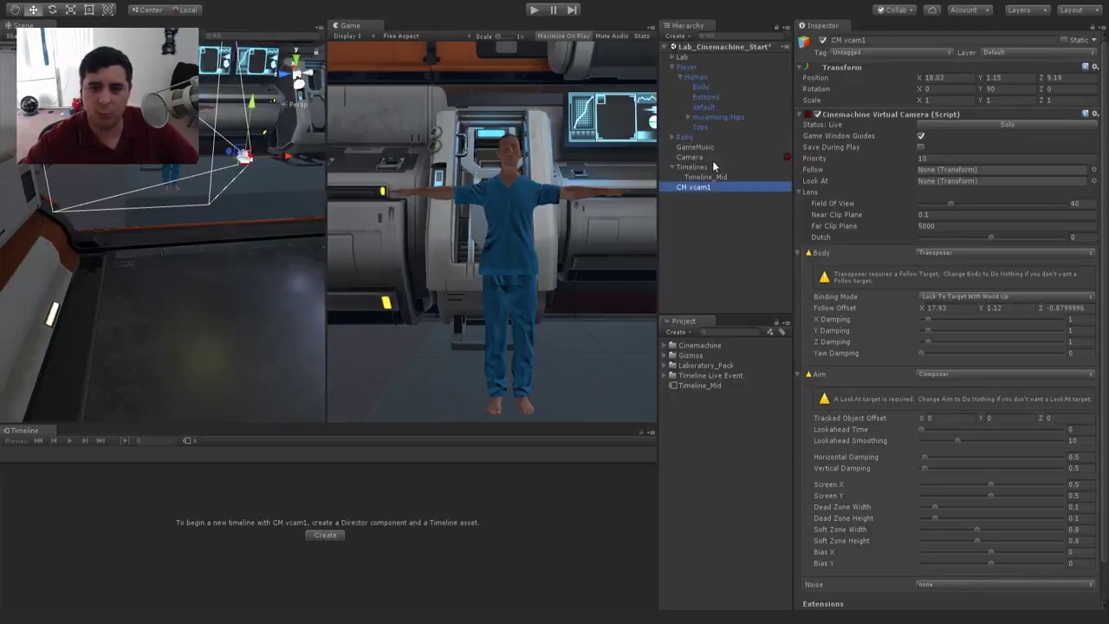
click(689, 117)
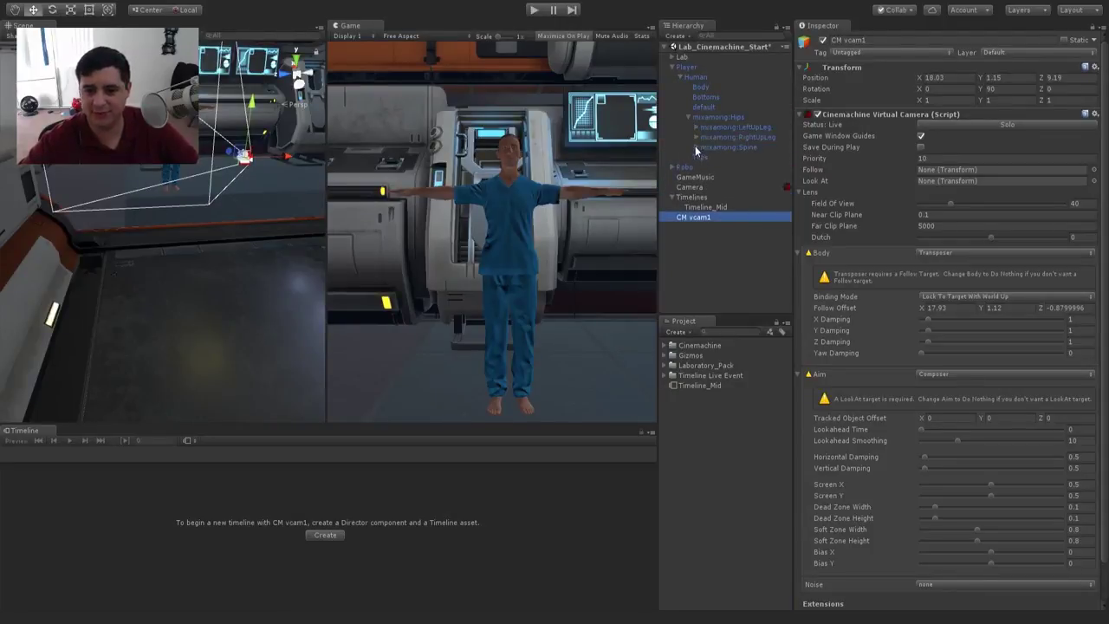
click(695, 148)
click(703, 157)
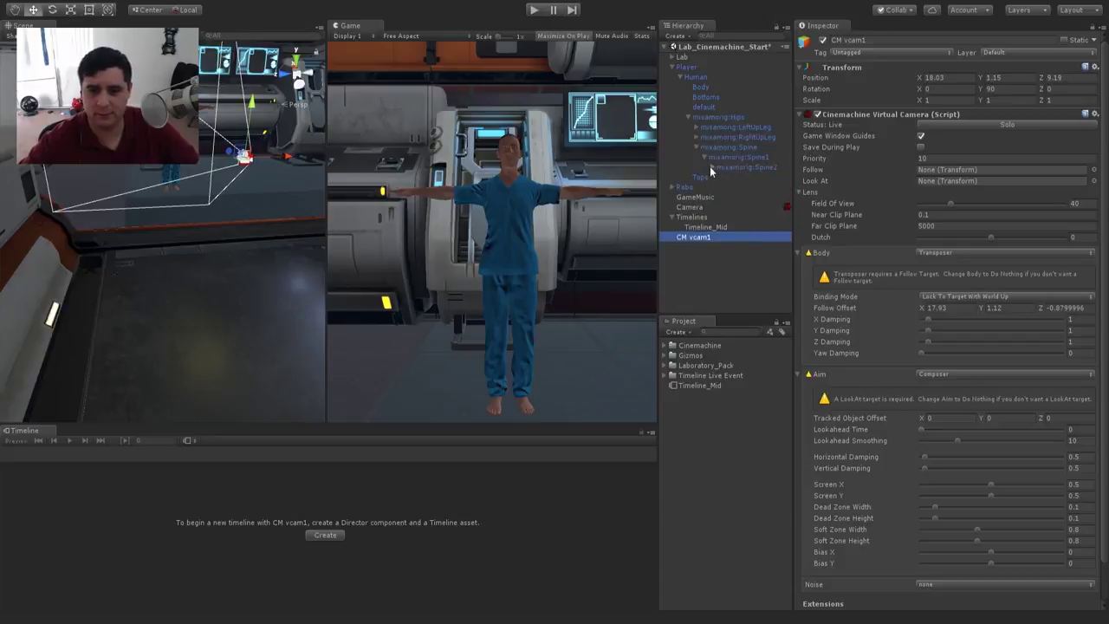
click(711, 167)
click(720, 187)
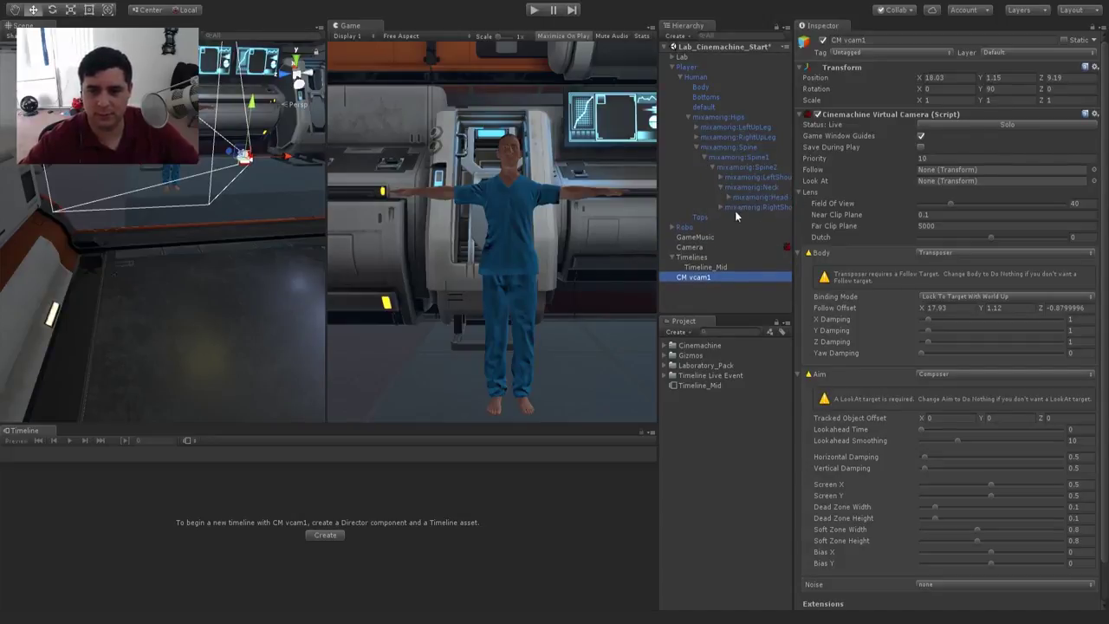
drag(762, 199, 964, 183)
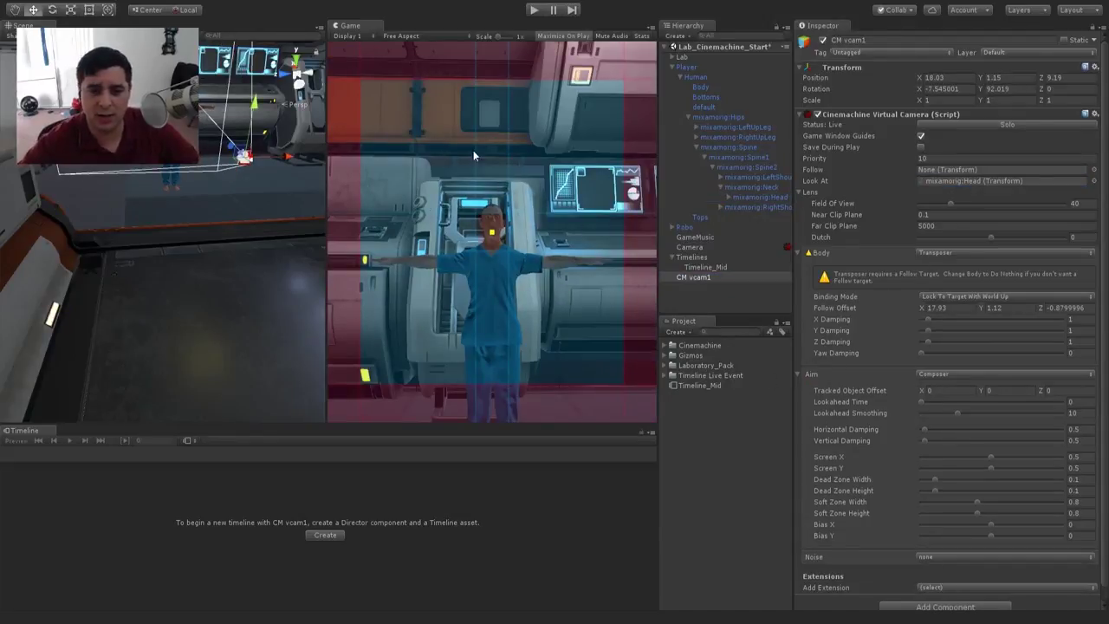
drag(326, 189, 252, 188)
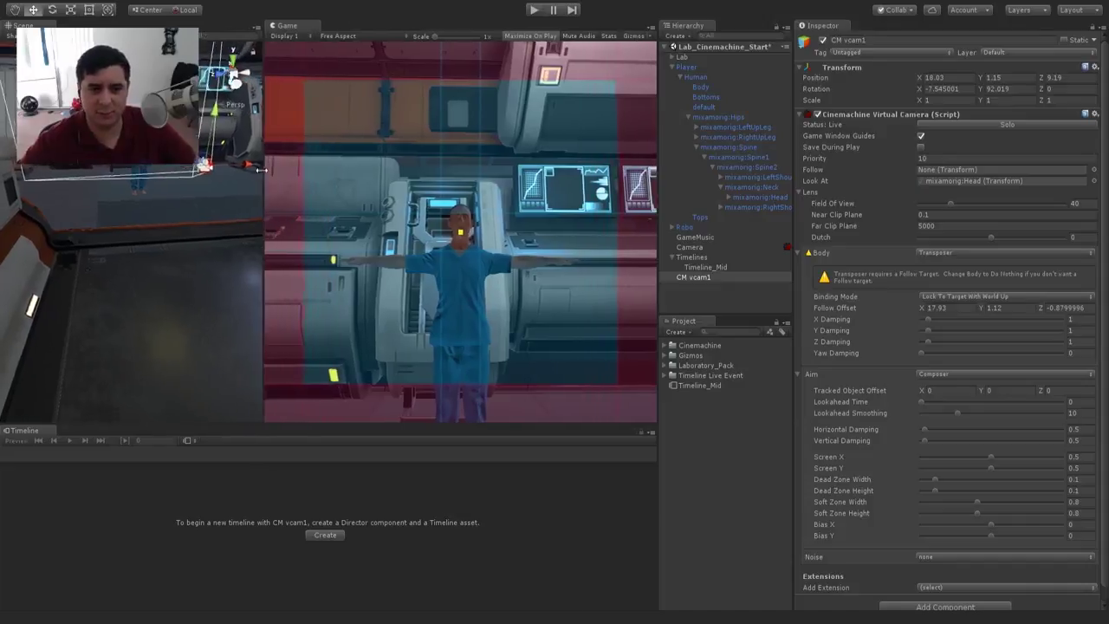
Step: Enlarge the Game view, turn off Maximize On Play, and play the scene to check CM vcam1's head tracking
drag(368, 424, 366, 472)
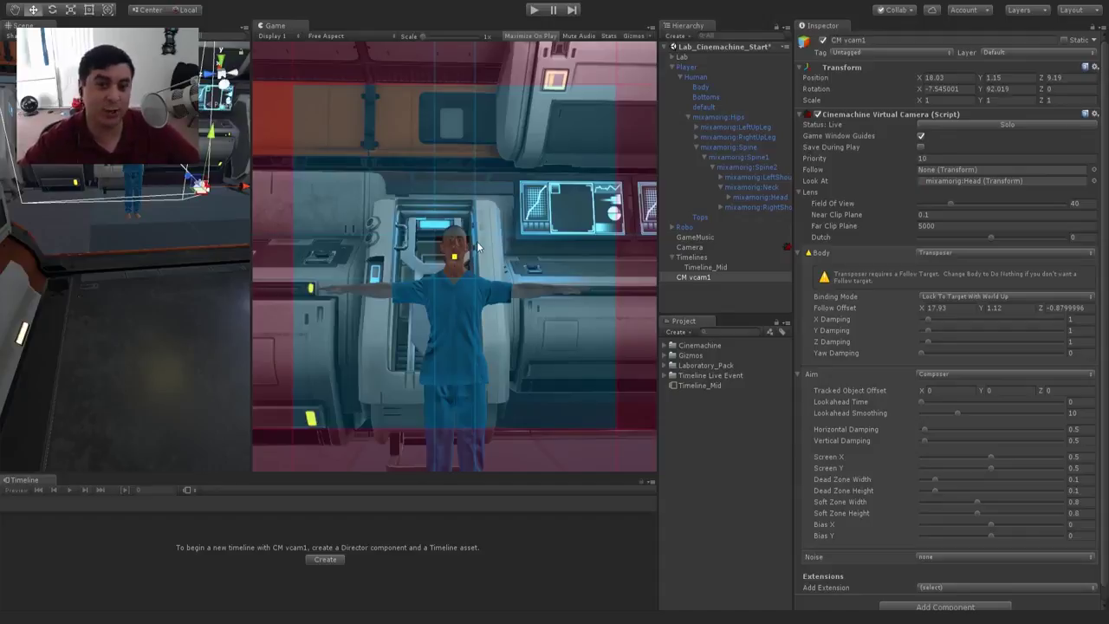
click(533, 11)
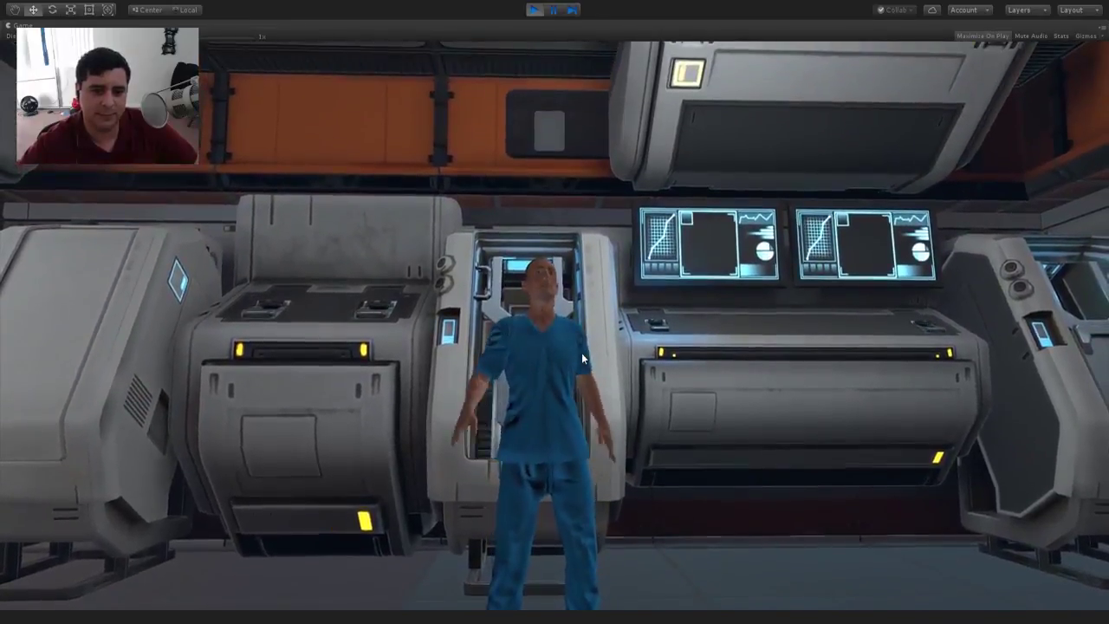
key(ctrl+p)
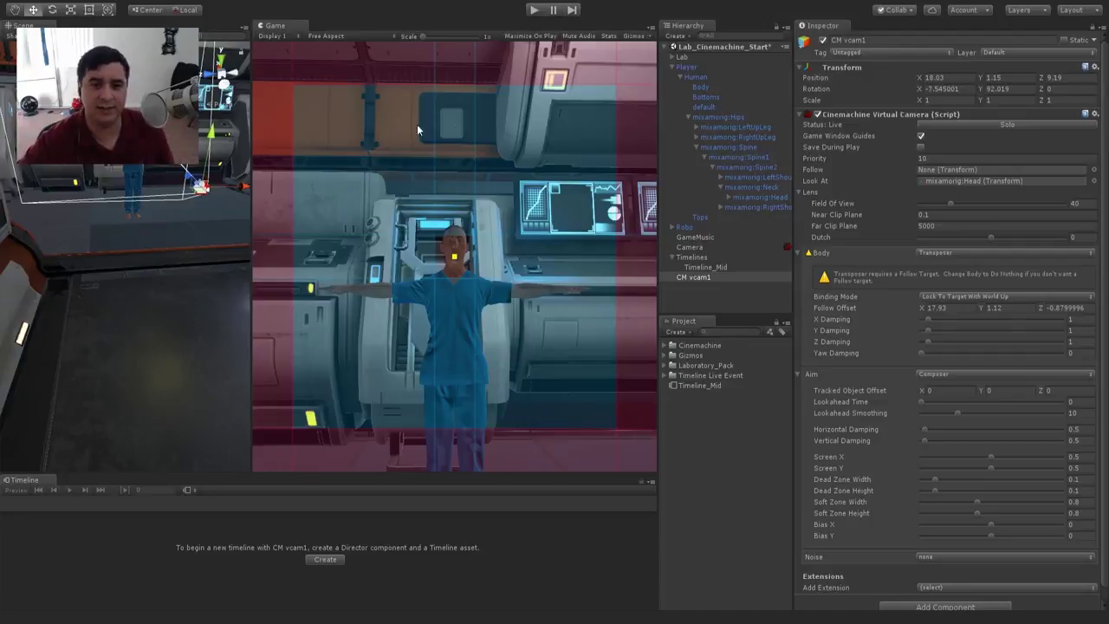
click(535, 9)
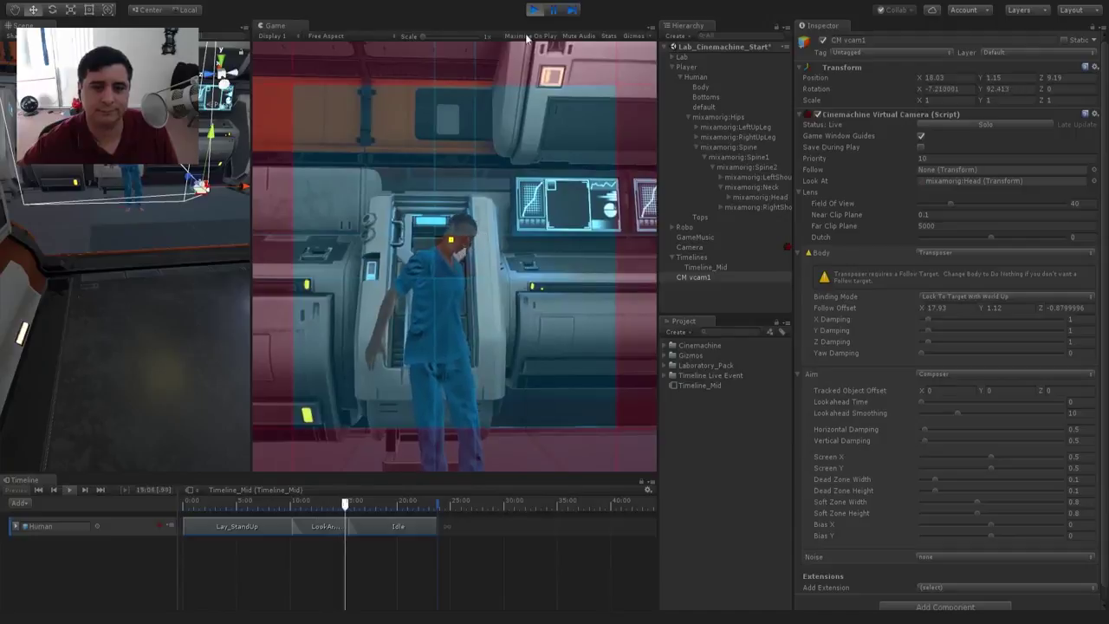
click(536, 9)
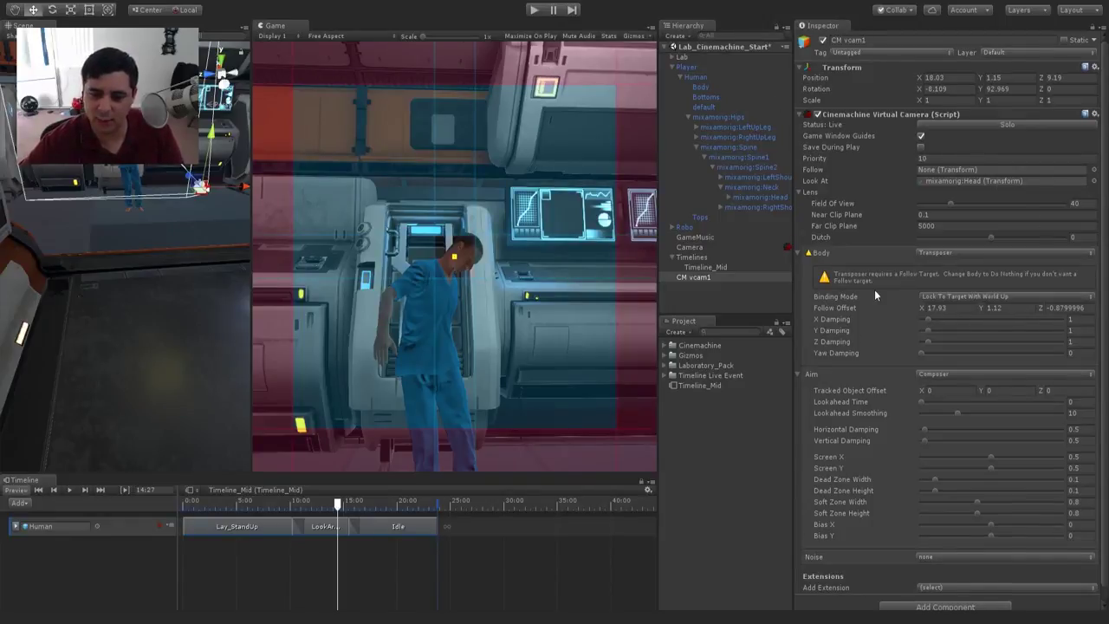
Step: Collapse CM vcam1's Body settings, set the Aim Vertical Damping to 10, and play the scene to test it
scroll(903, 327, down, 1)
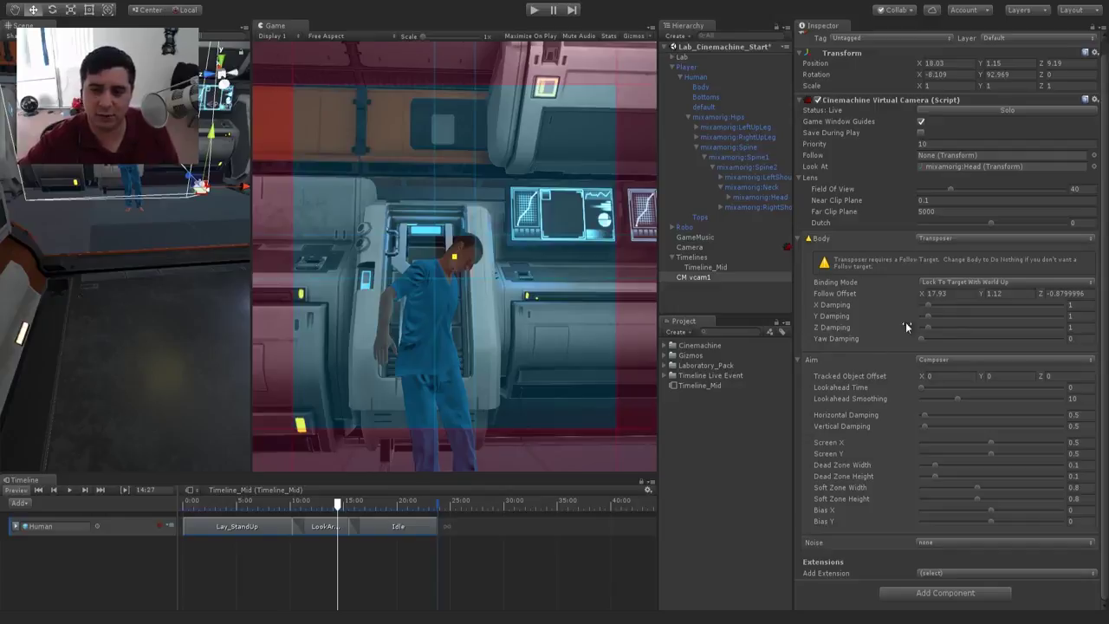
click(798, 239)
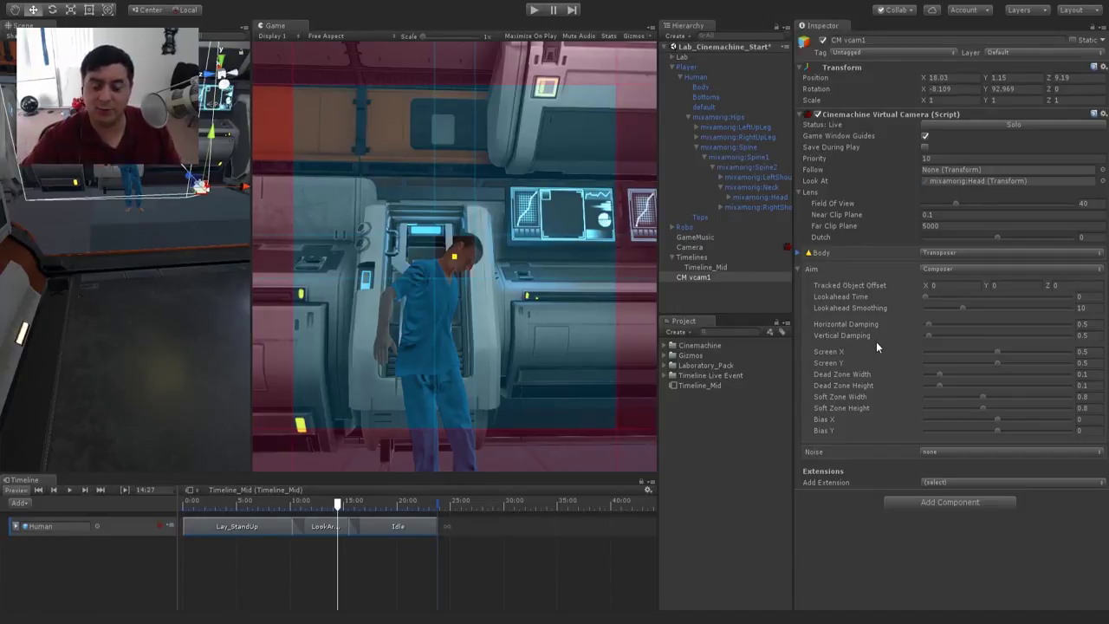
click(1083, 324)
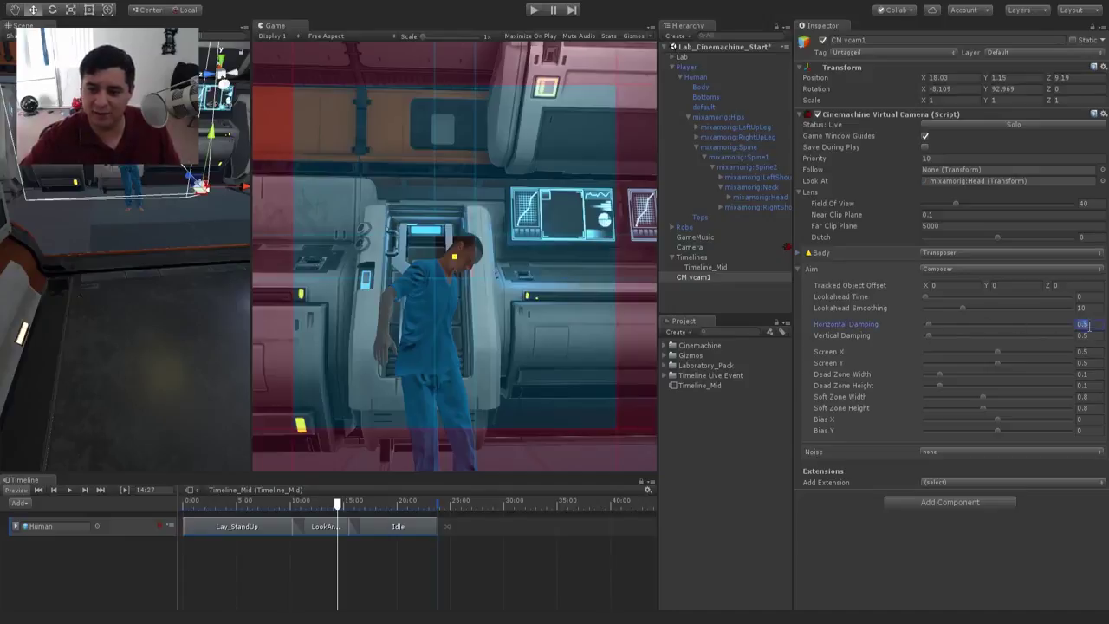
click(1085, 336)
drag(1093, 338, 898, 344)
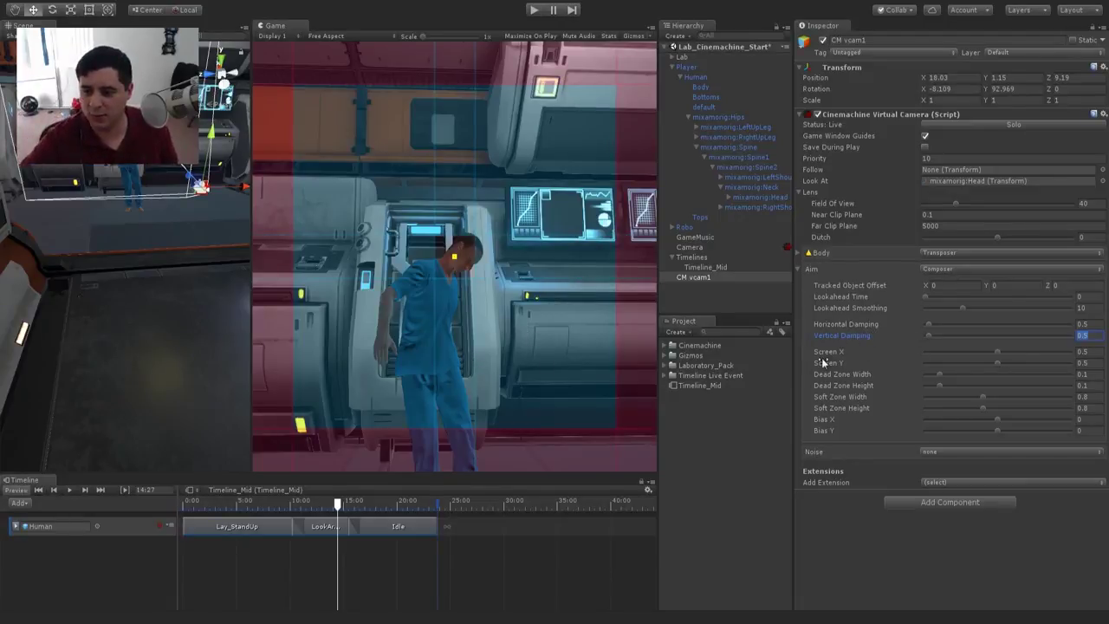
text(10)
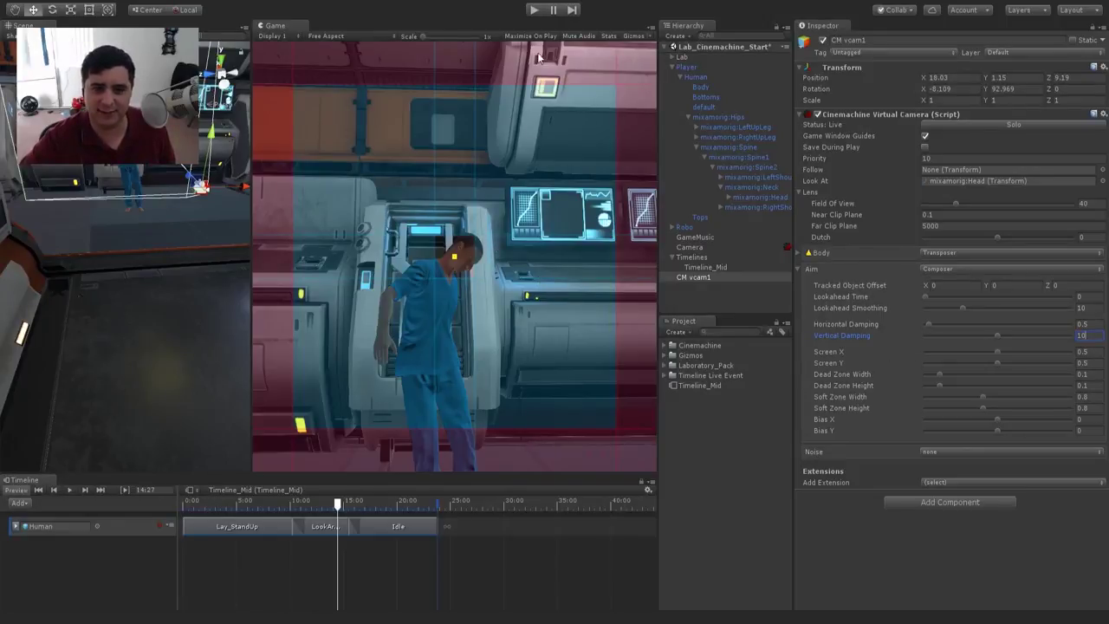
click(533, 9)
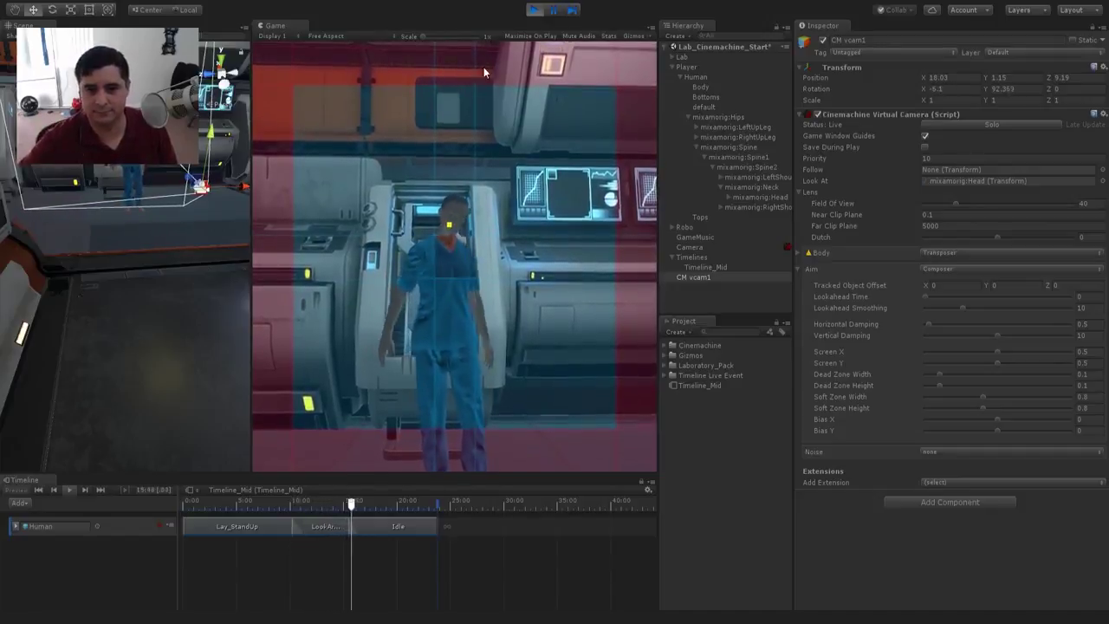
click(533, 10)
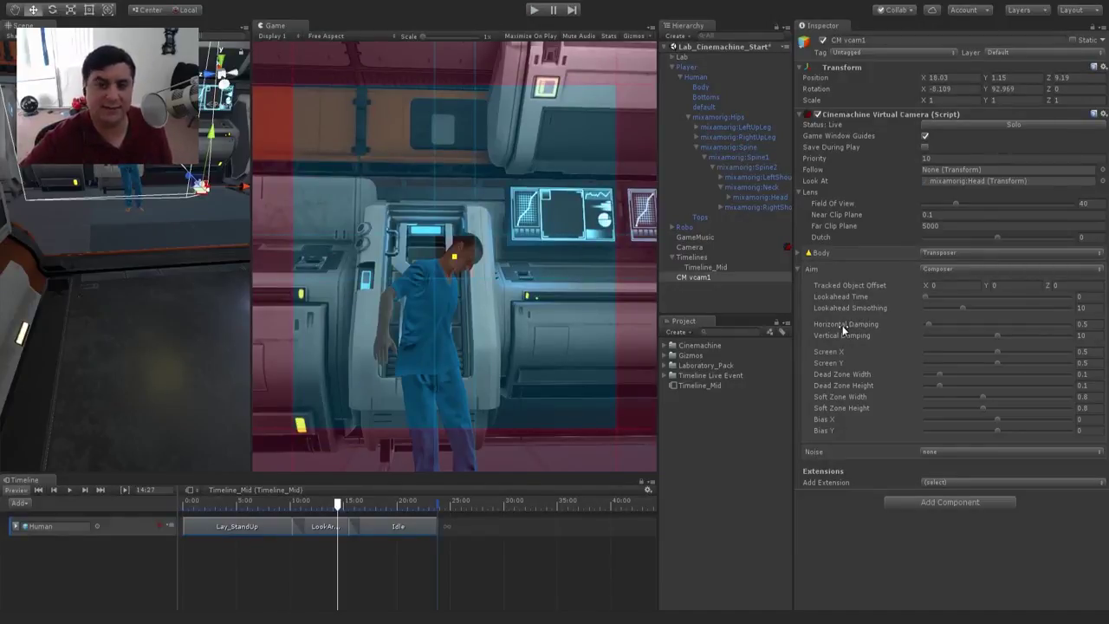
Step: Set CM vcam1's Vertical Damping back to 0.5
click(1092, 334)
key(BackSpace)
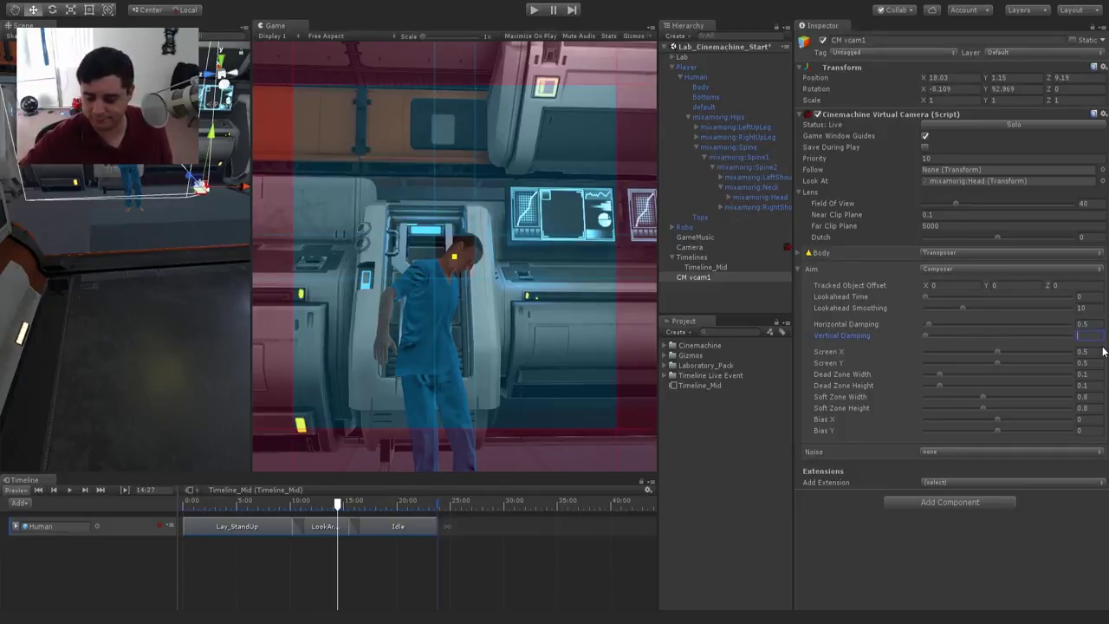
text(0.5)
key(Return)
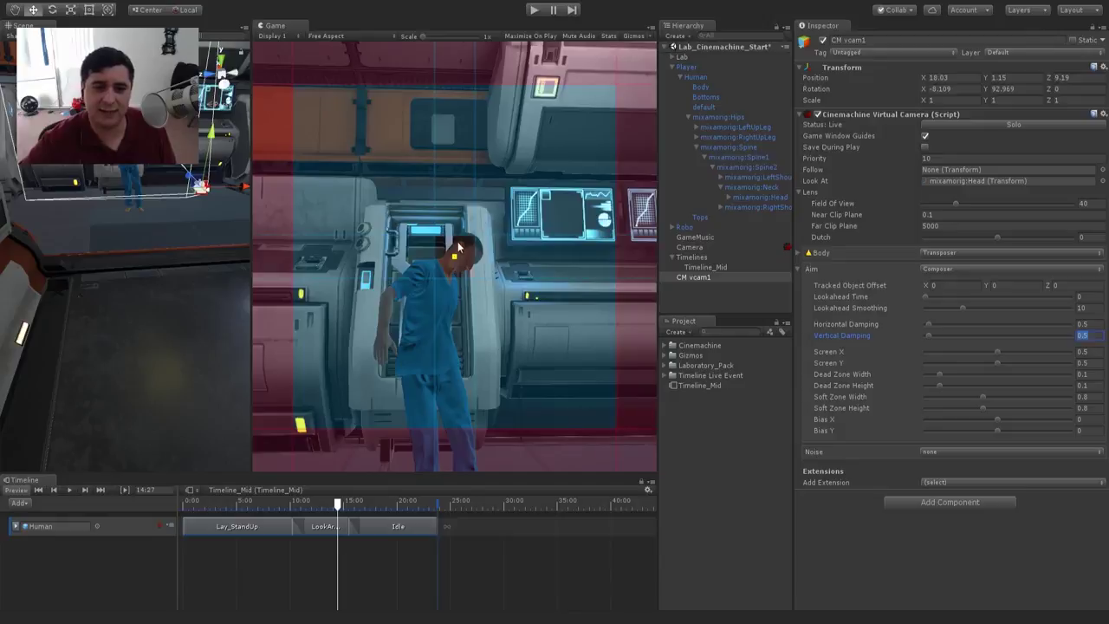
Step: Reposition the Composer framing around the character, ending at Screen X about 0.566 and Screen Y about 0.458
drag(444, 243, 446, 157)
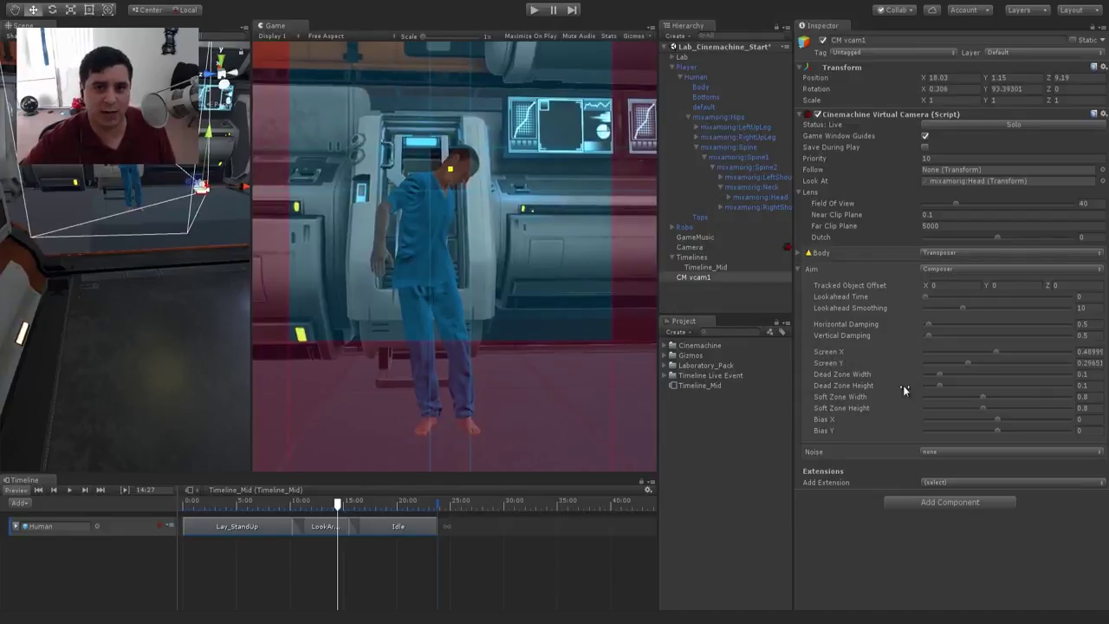
drag(456, 160, 500, 152)
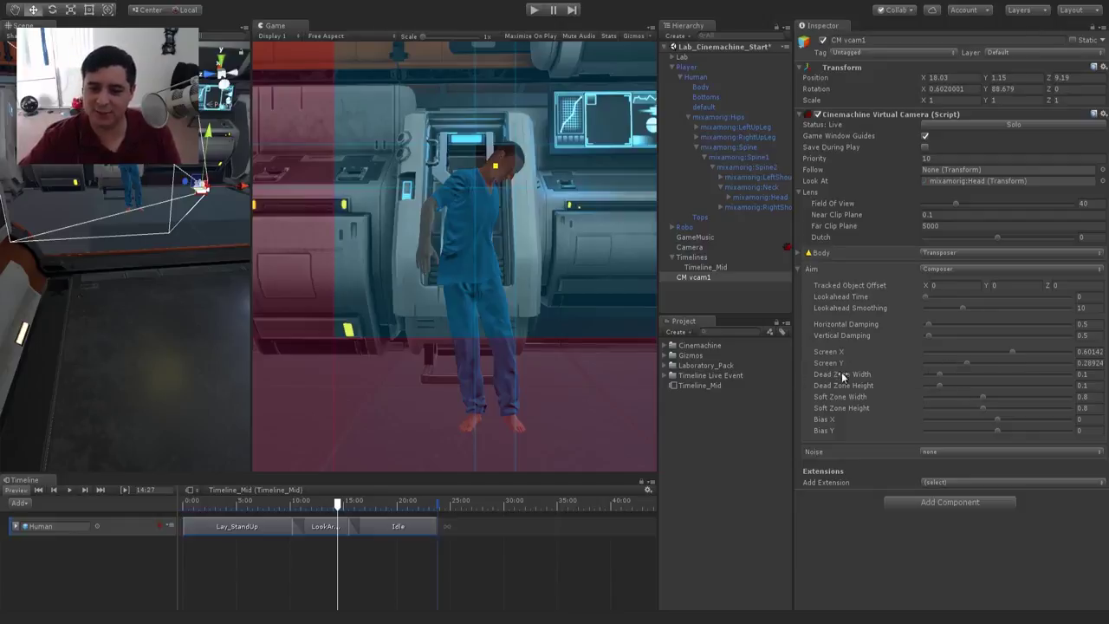
drag(1014, 351, 986, 361)
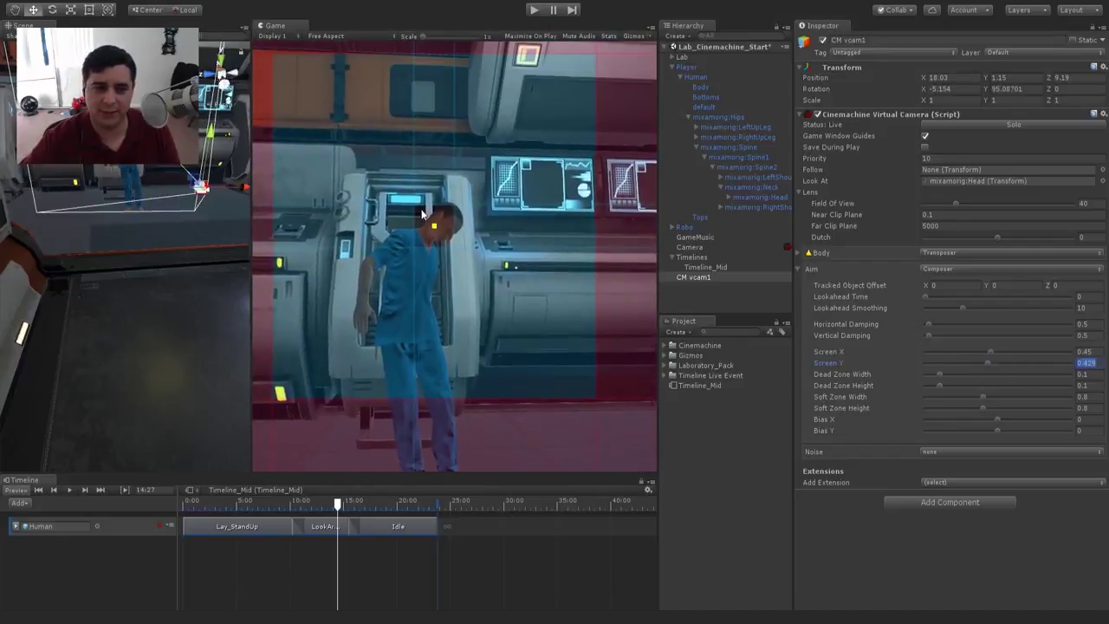
drag(421, 211, 478, 184)
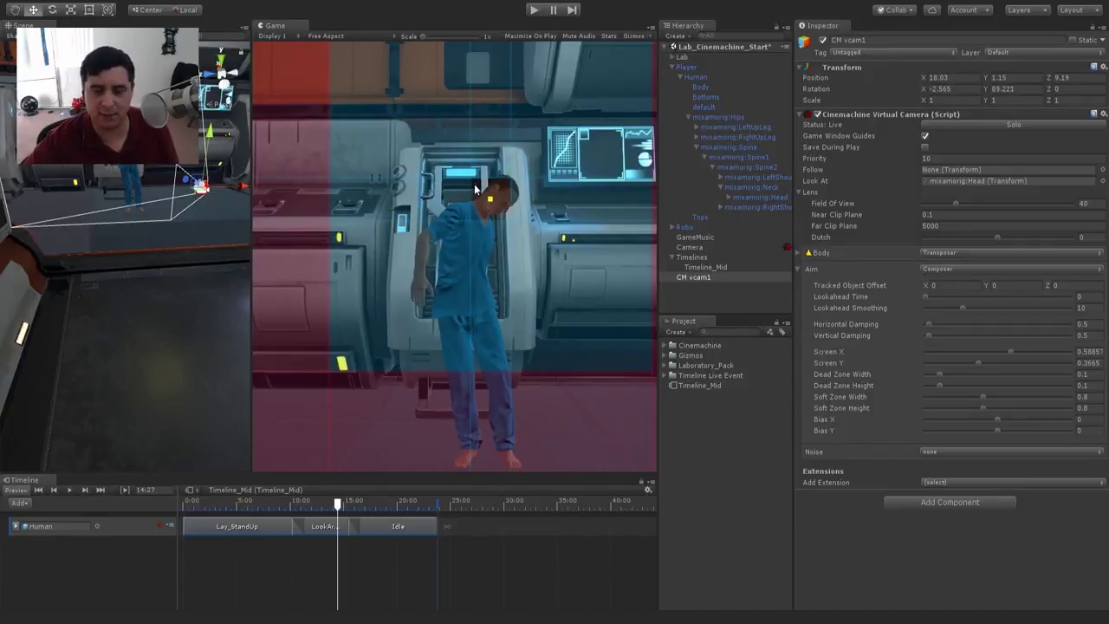
drag(515, 180, 479, 227)
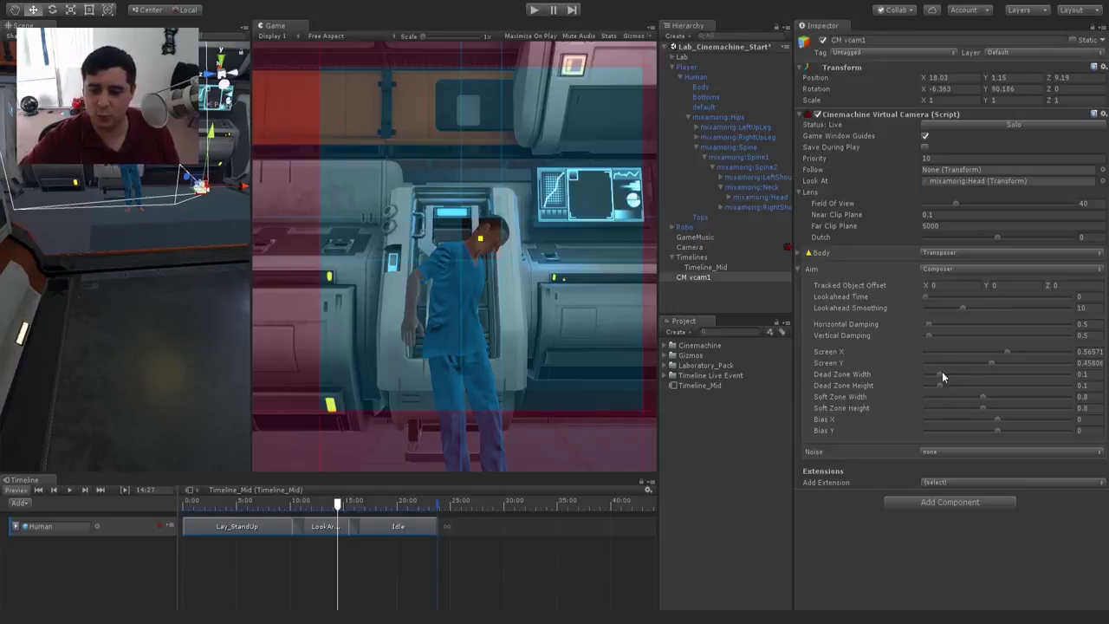
Step: Enlarge the dead zone to width 0.402 and height 0.363, and test the framing by scrubbing Timeline_Mid to 7:11
drag(940, 374, 977, 386)
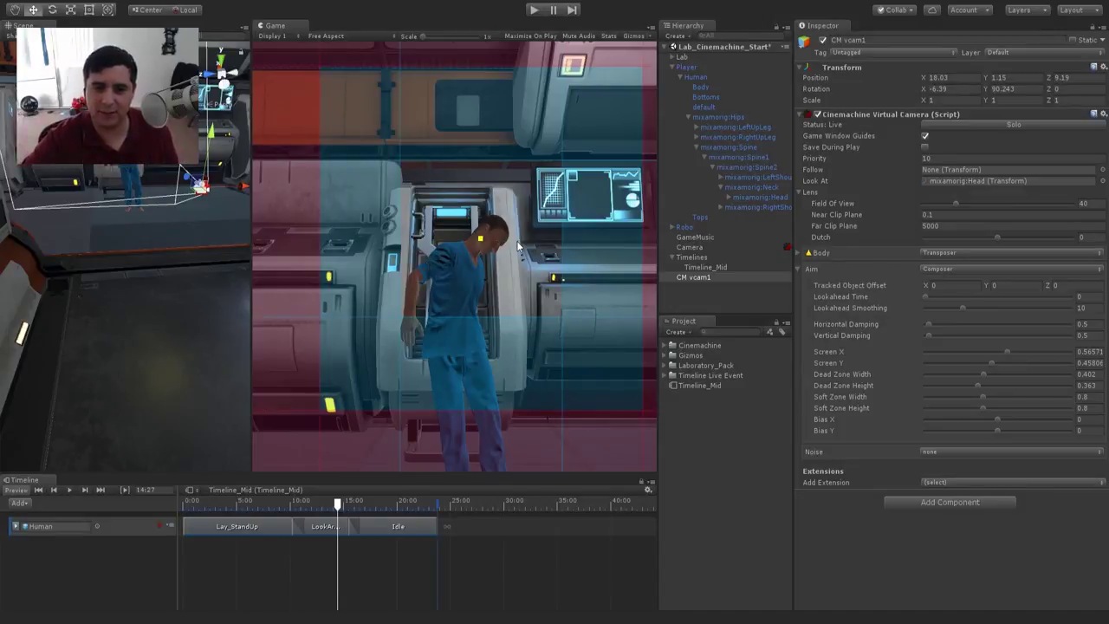
click(533, 10)
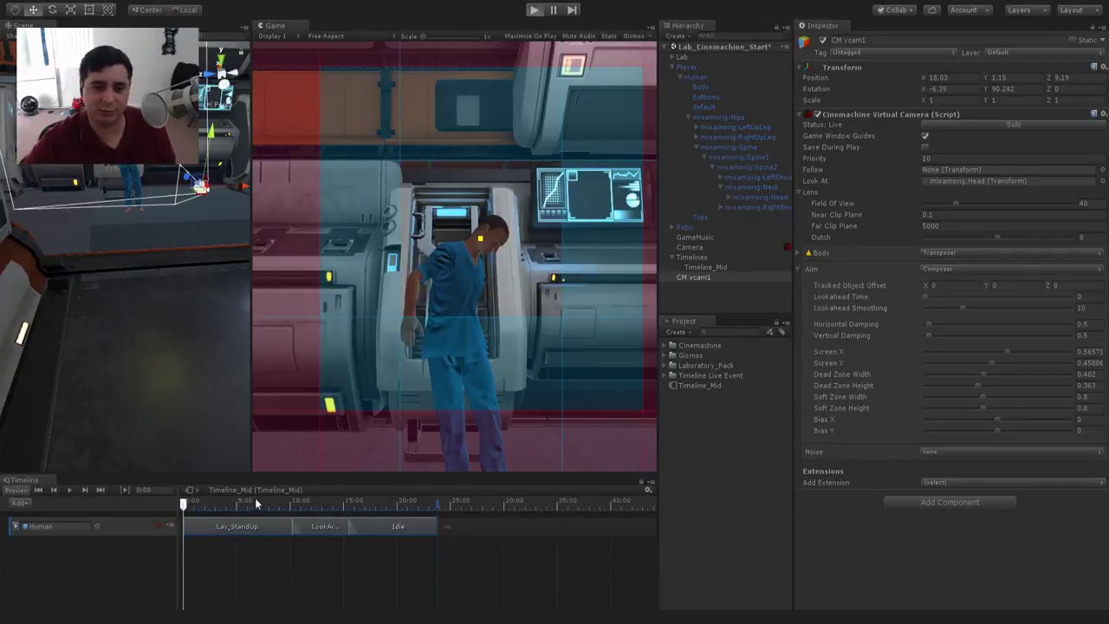
click(533, 10)
drag(229, 501, 259, 505)
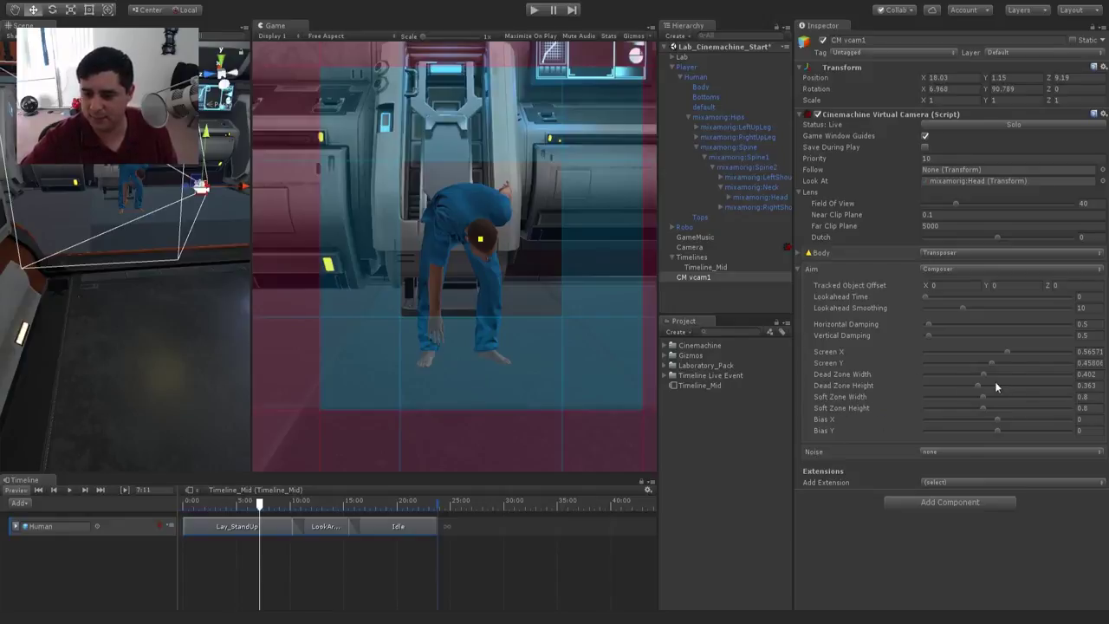
Step: Expand the dead zone to height 0.837 and width 0.761, and scrub Timeline_Mid back to 6:29 to check the tracking
drag(979, 386, 1049, 388)
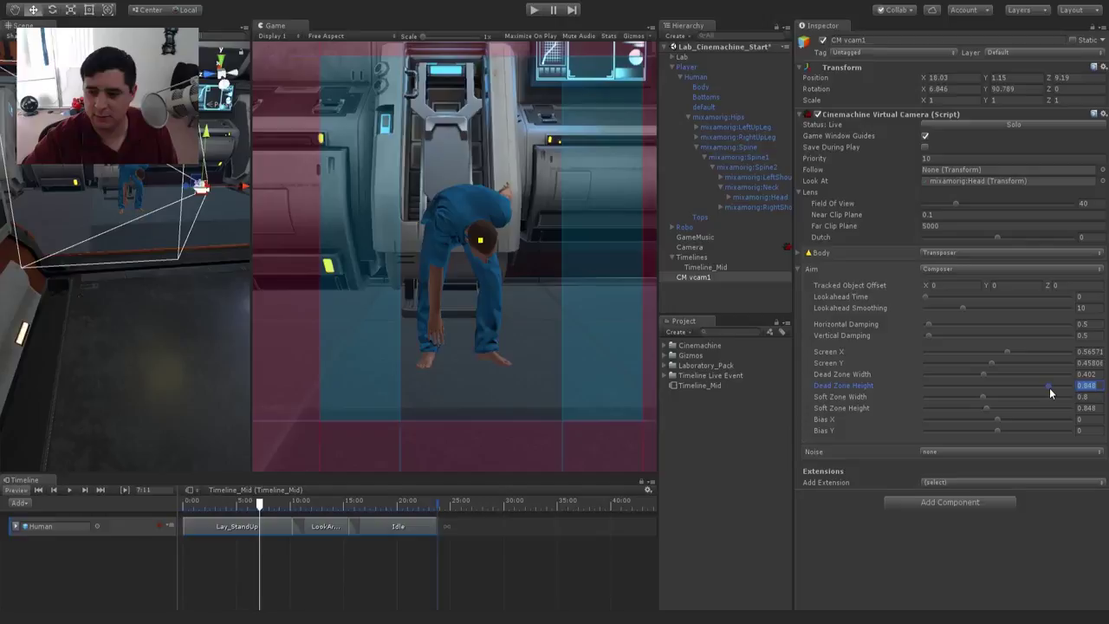
drag(982, 376, 1033, 381)
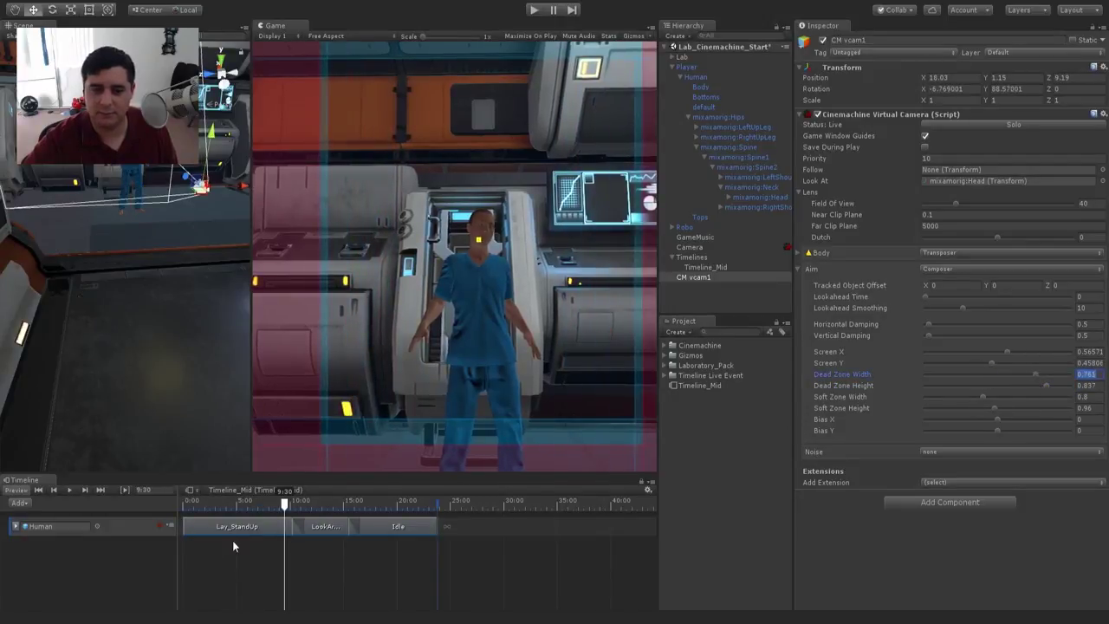
drag(285, 503, 252, 503)
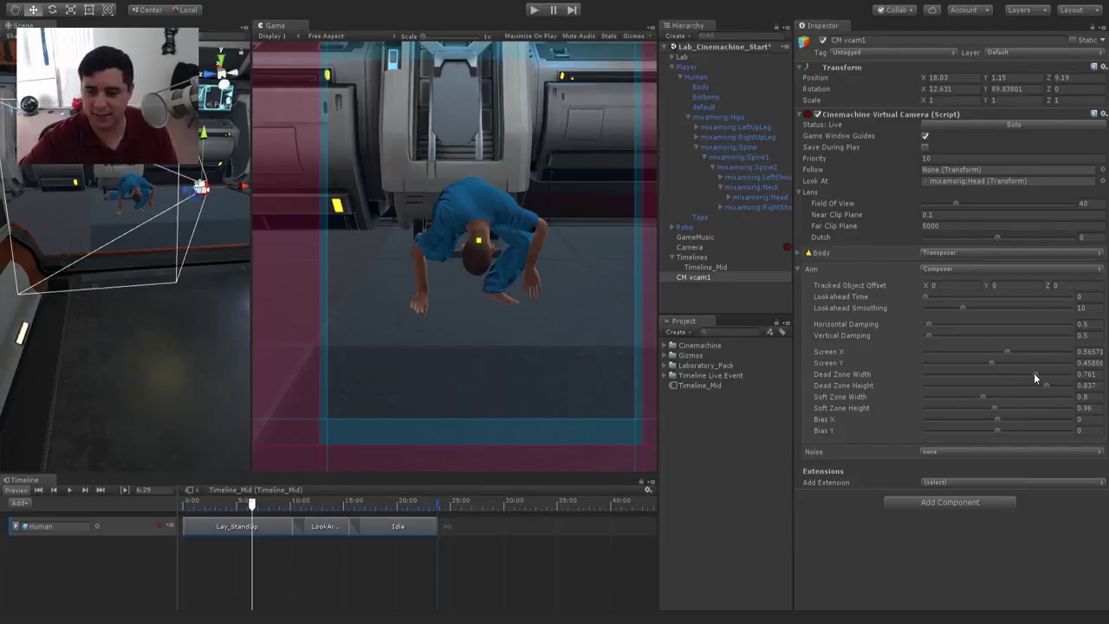
Step: Shrink the dead zone to about 0.065 wide and 0.049 high around the head, and scrub Timeline_Mid to 7:37
drag(1033, 373, 991, 393)
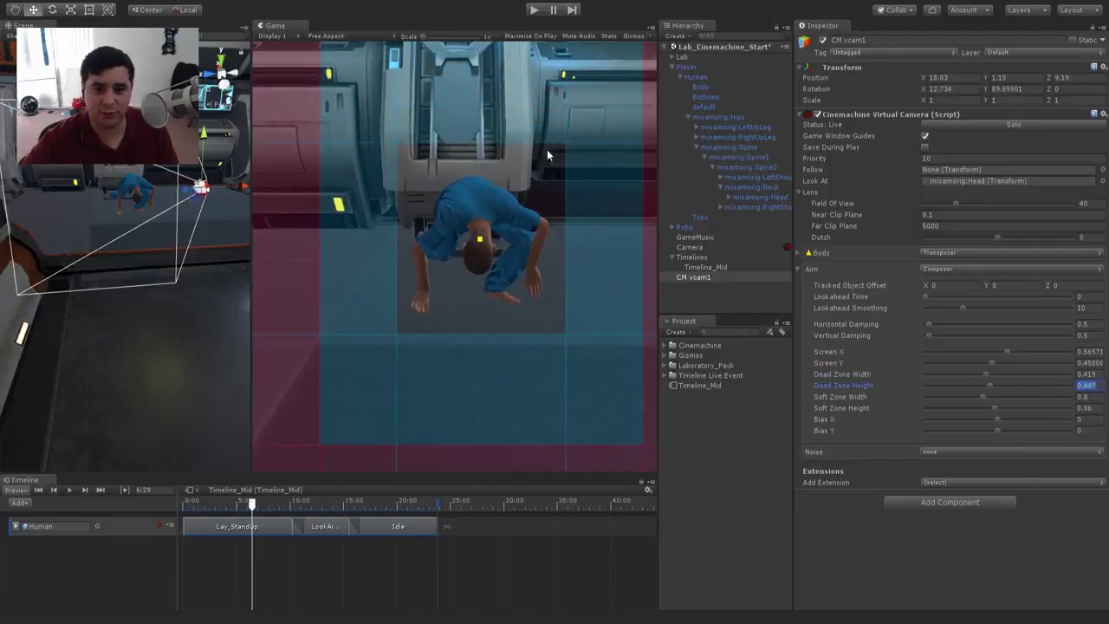
drag(537, 137, 528, 218)
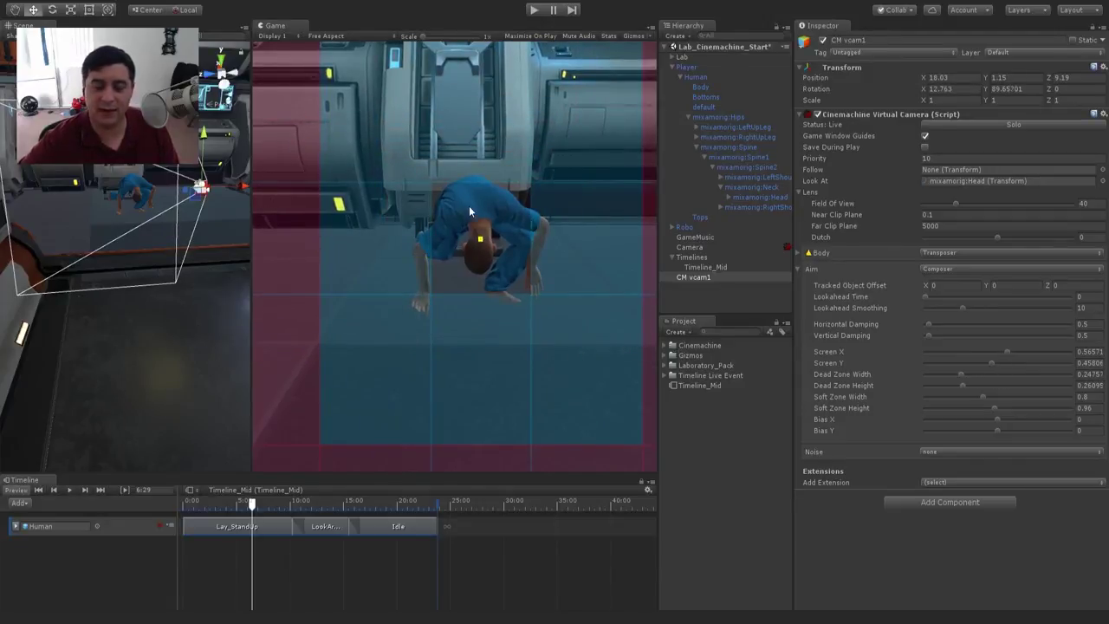
drag(475, 180, 486, 233)
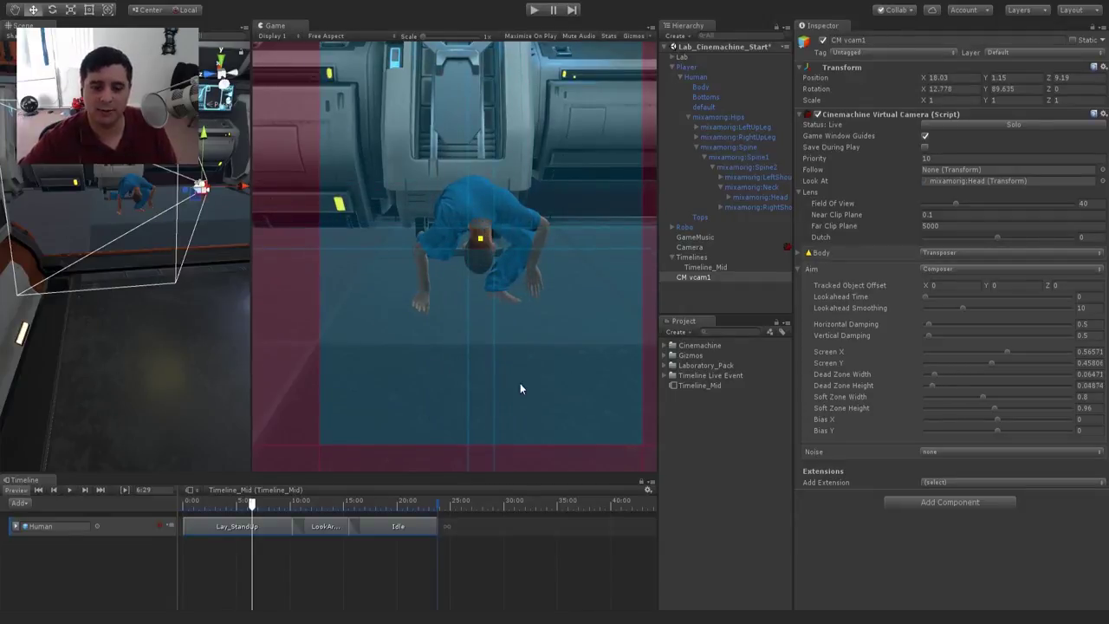
mouse_move(260, 501)
mouse_down()
mouse_move(248, 503)
mouse_move(286, 508)
mouse_move(228, 503)
mouse_move(298, 505)
mouse_move(225, 504)
mouse_move(285, 506)
mouse_move(265, 507)
mouse_up()
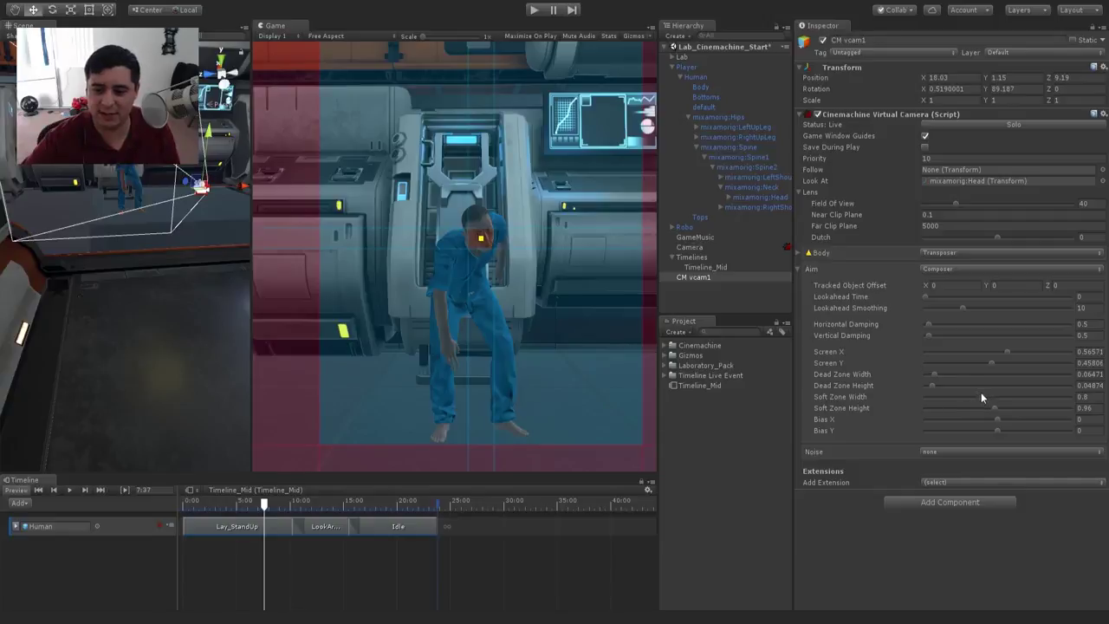
Step: Reduce the Soft Zone Width to 0.106 and the Soft Zone Height to 0.116
drag(981, 395, 935, 403)
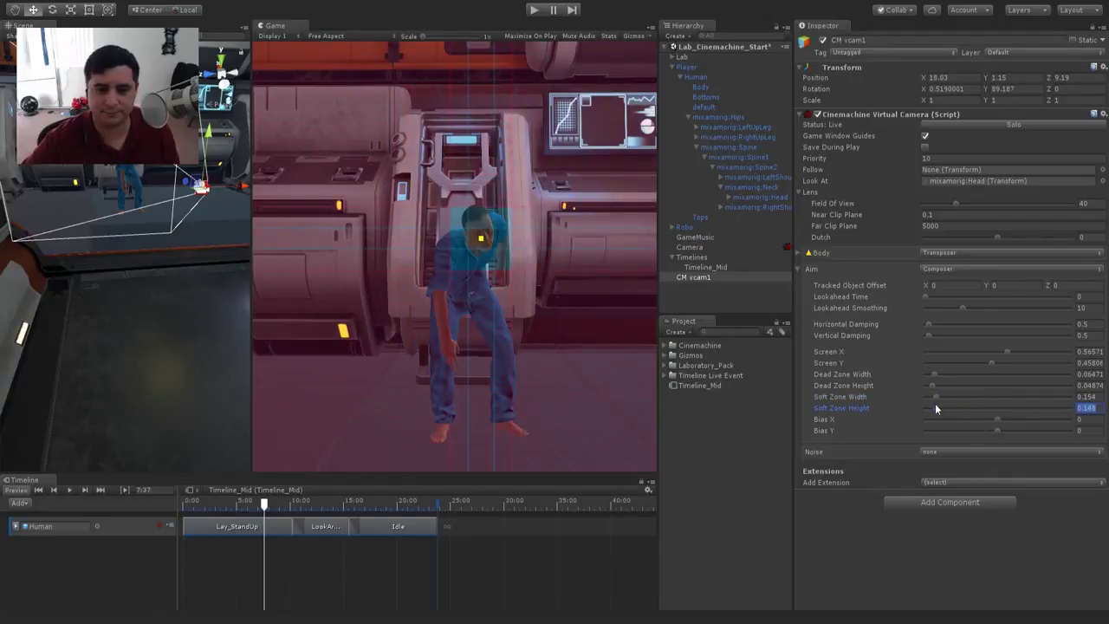
click(934, 396)
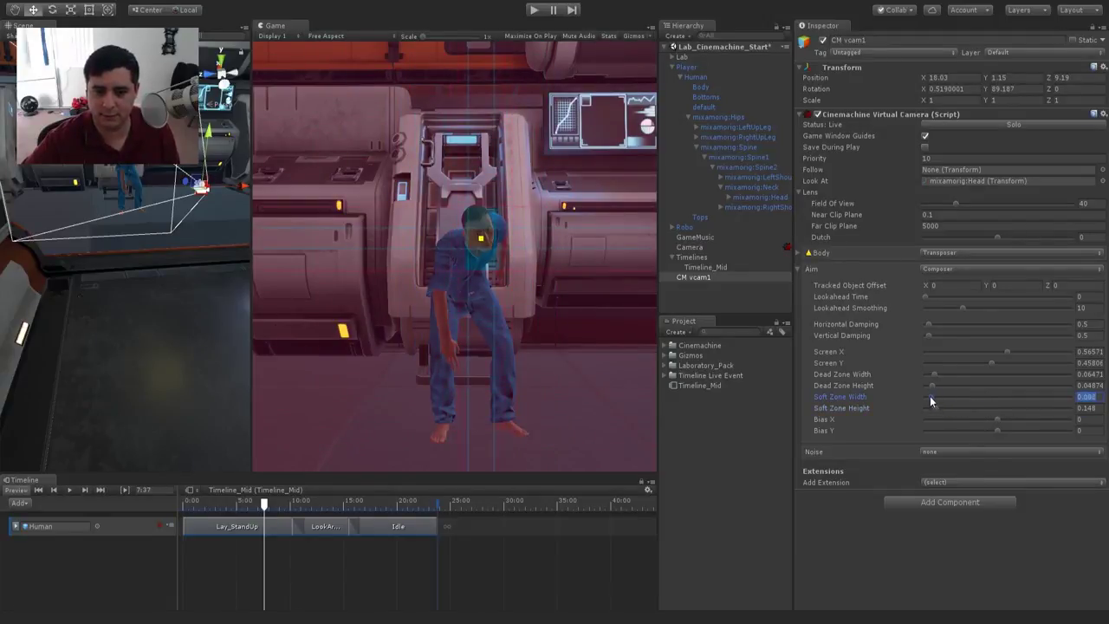
click(932, 407)
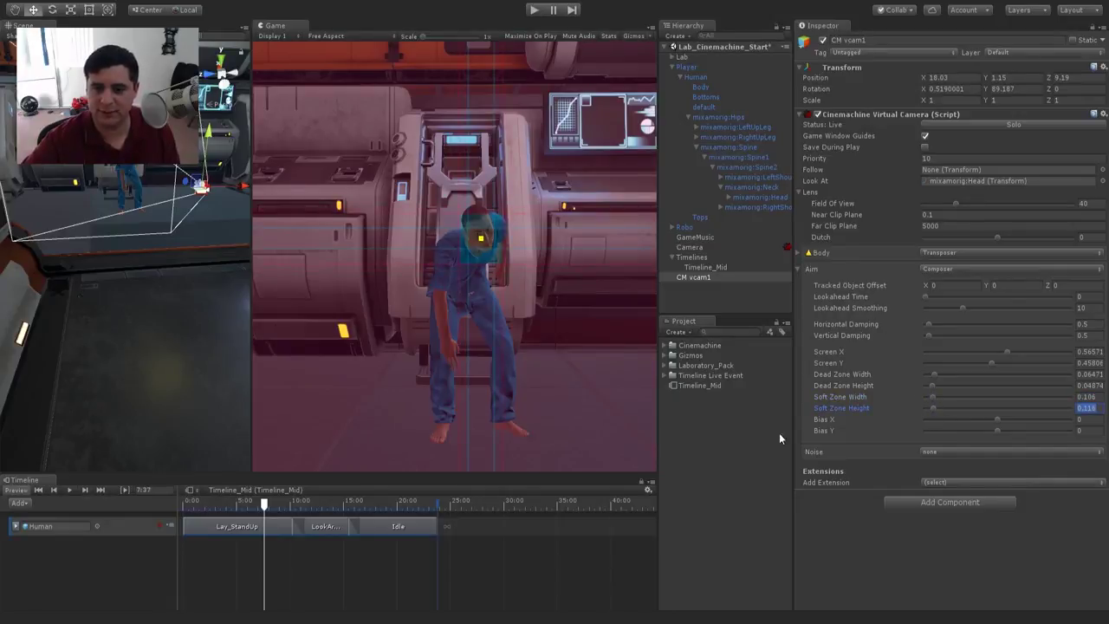
Step: Scrub Timeline_Mid back to 6:58 to check the soft zone, and set CM vcam1's Vertical Damping to 10
mouse_move(264, 504)
mouse_down()
mouse_move(302, 506)
mouse_move(240, 508)
mouse_move(304, 512)
mouse_move(248, 510)
mouse_move(257, 510)
mouse_up()
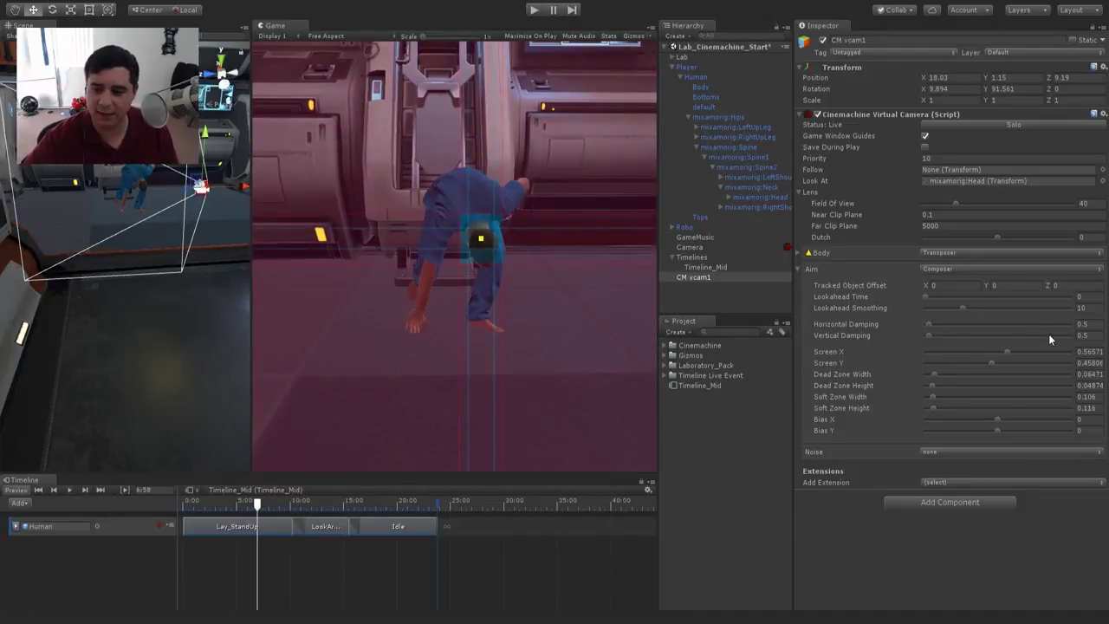
click(1090, 335)
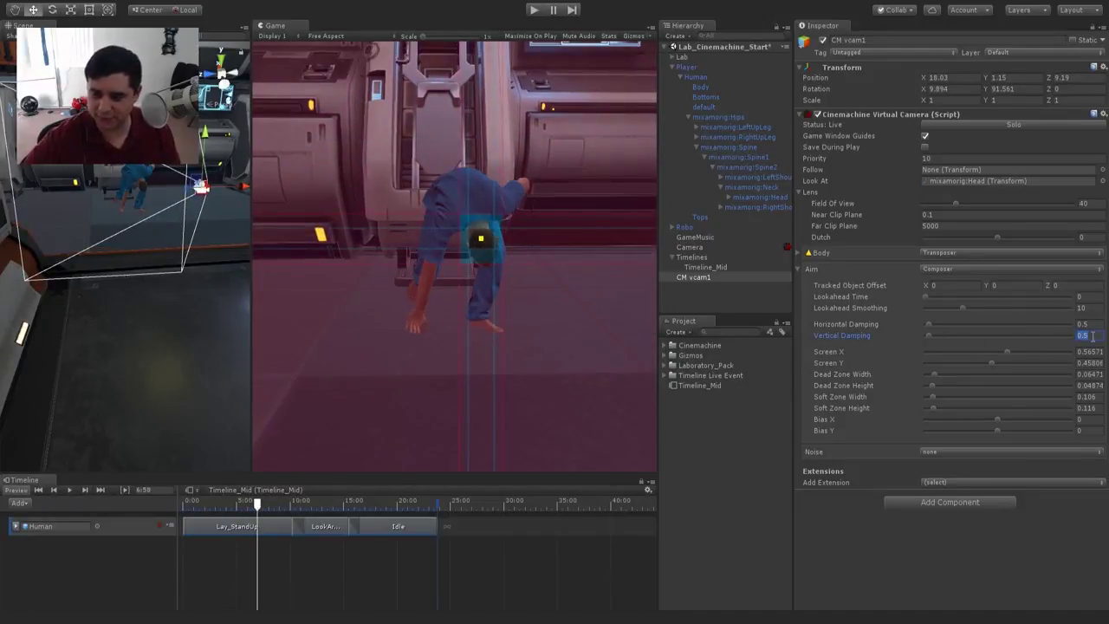
text(10)
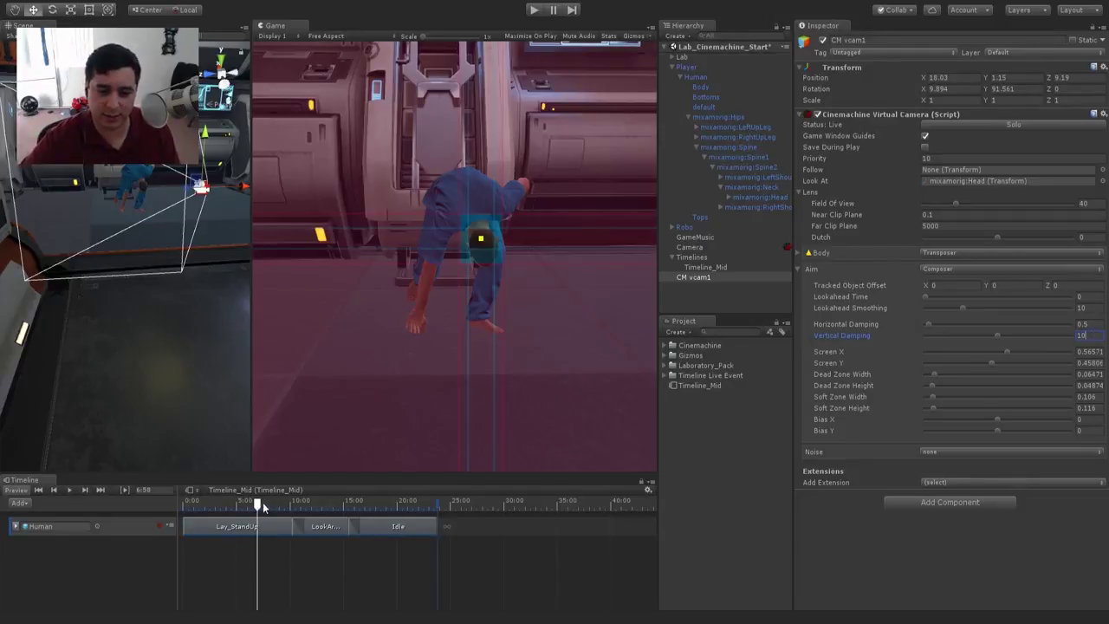
Step: Return Timeline_Mid to 0:00, play the scene to review how the camera tracks the head, and stop playback
drag(264, 507, 183, 507)
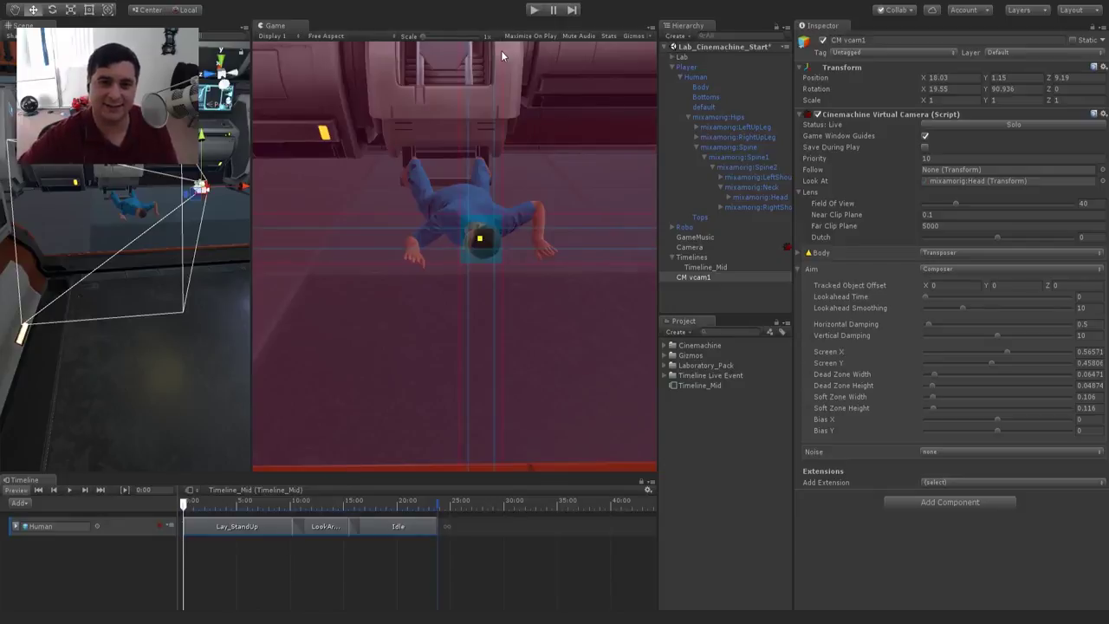
click(533, 9)
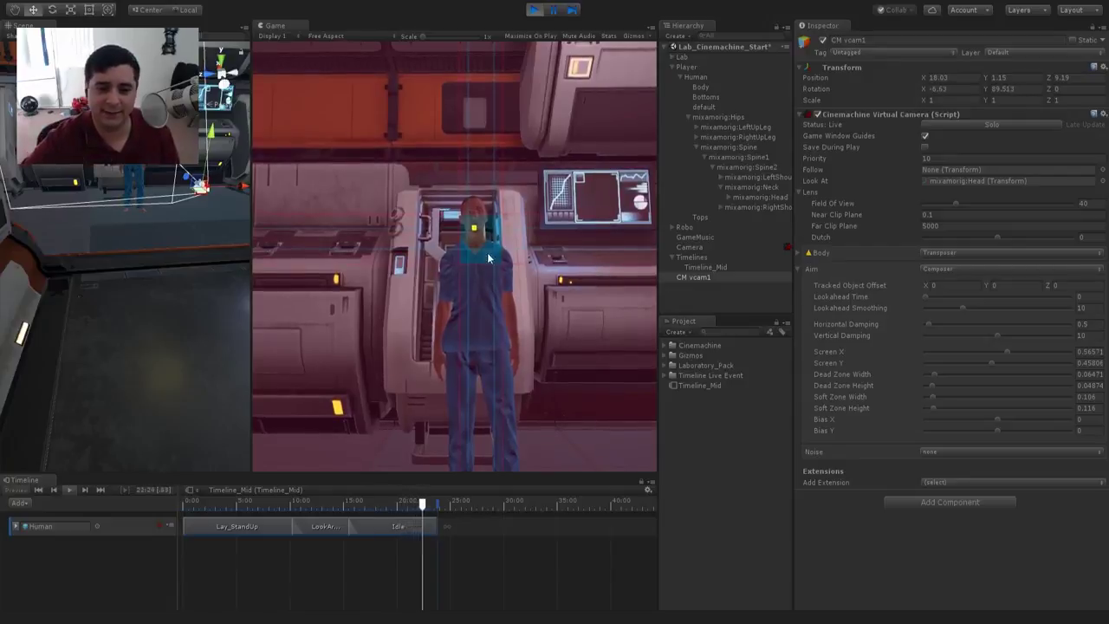
click(535, 9)
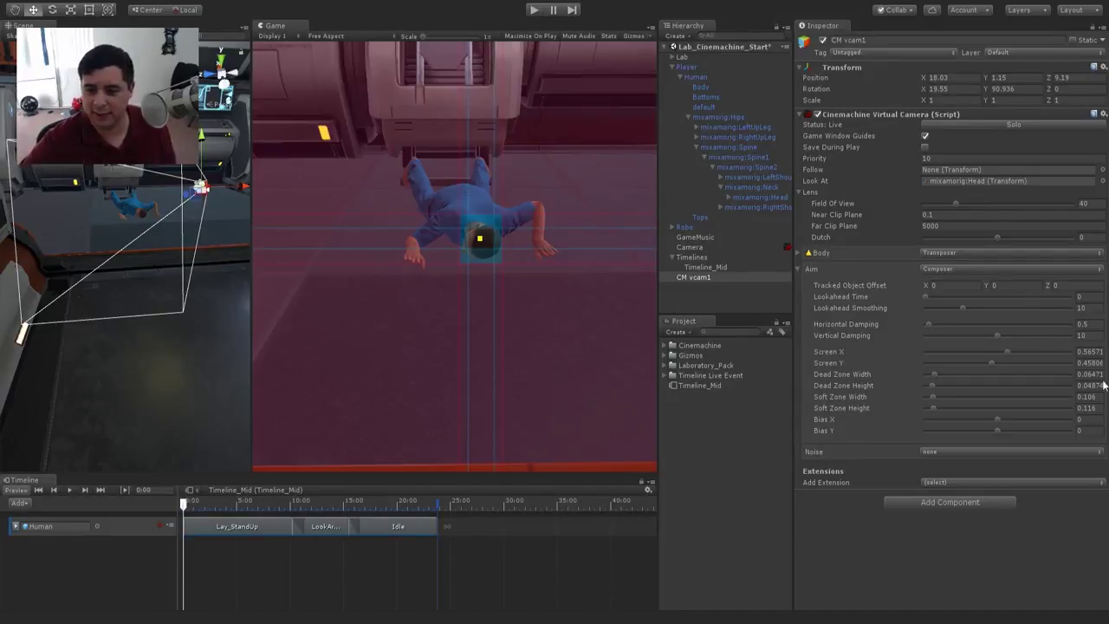
Step: Set CM vcam1's Composer Screen X and Screen Y to 0.5
click(1084, 353)
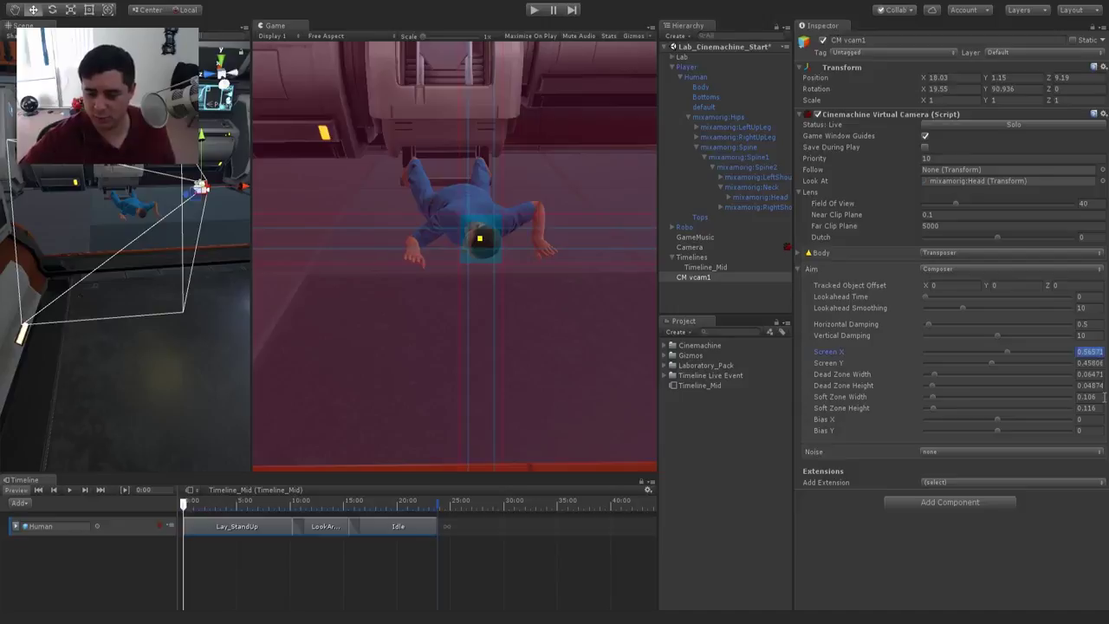
text(.5)
click(1087, 363)
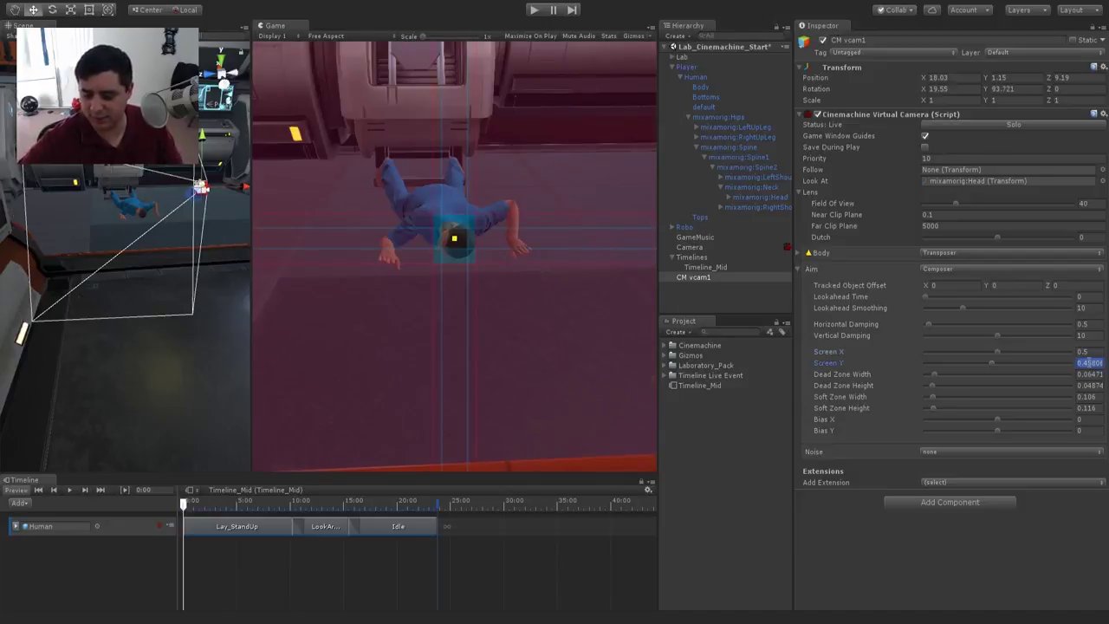
text(.5)
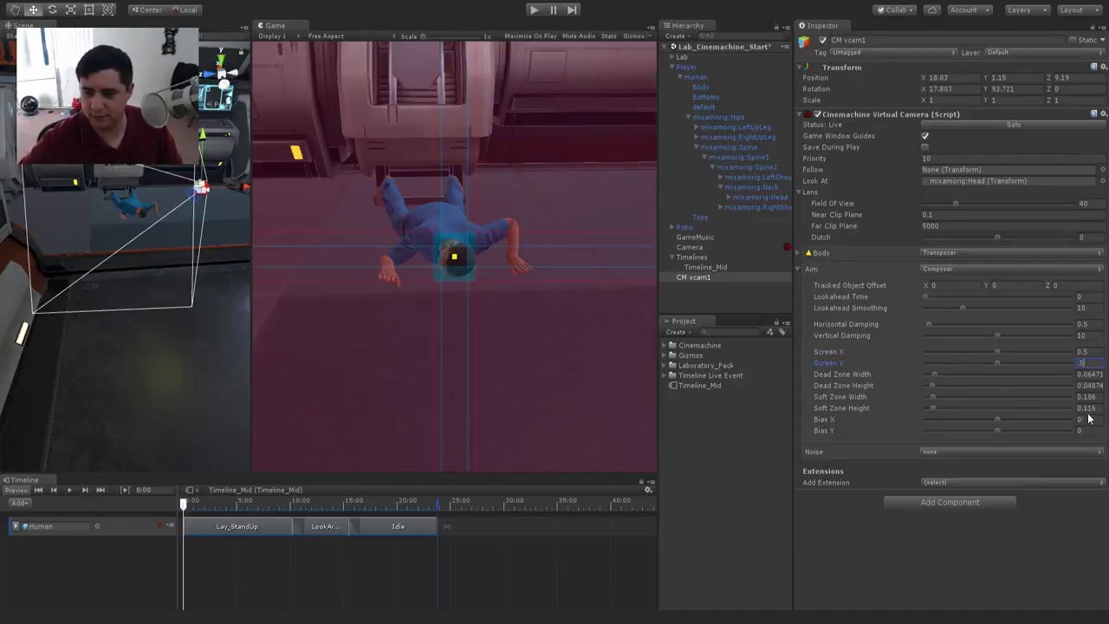
Step: Set the Dead Zone Width and Dead Zone Height to 0.5
click(1087, 374)
text(.5)
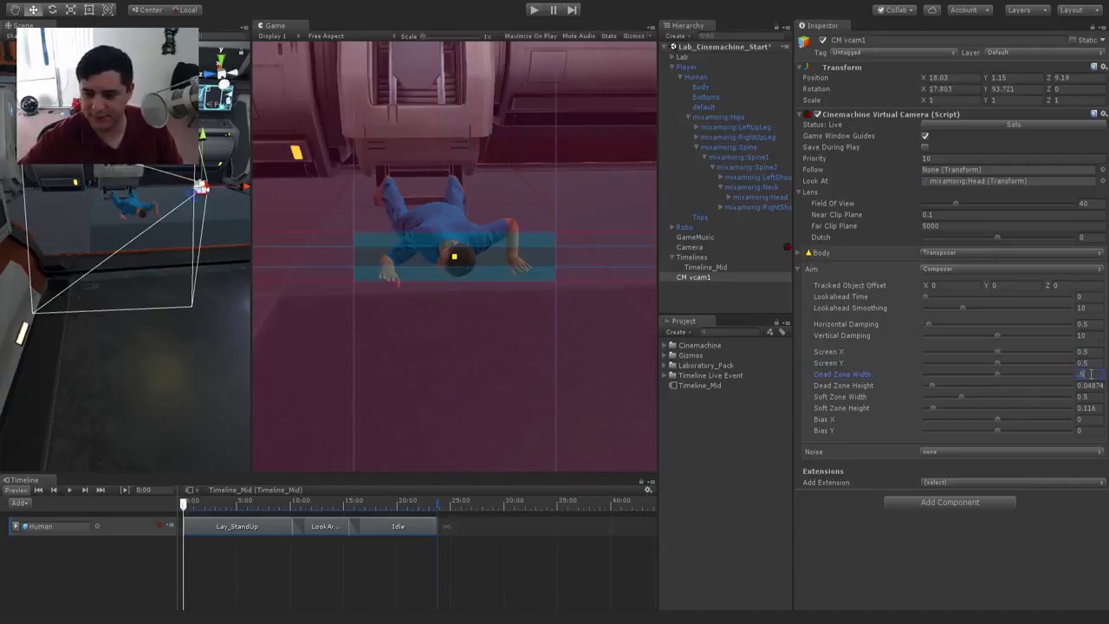
click(1087, 385)
text(.5)
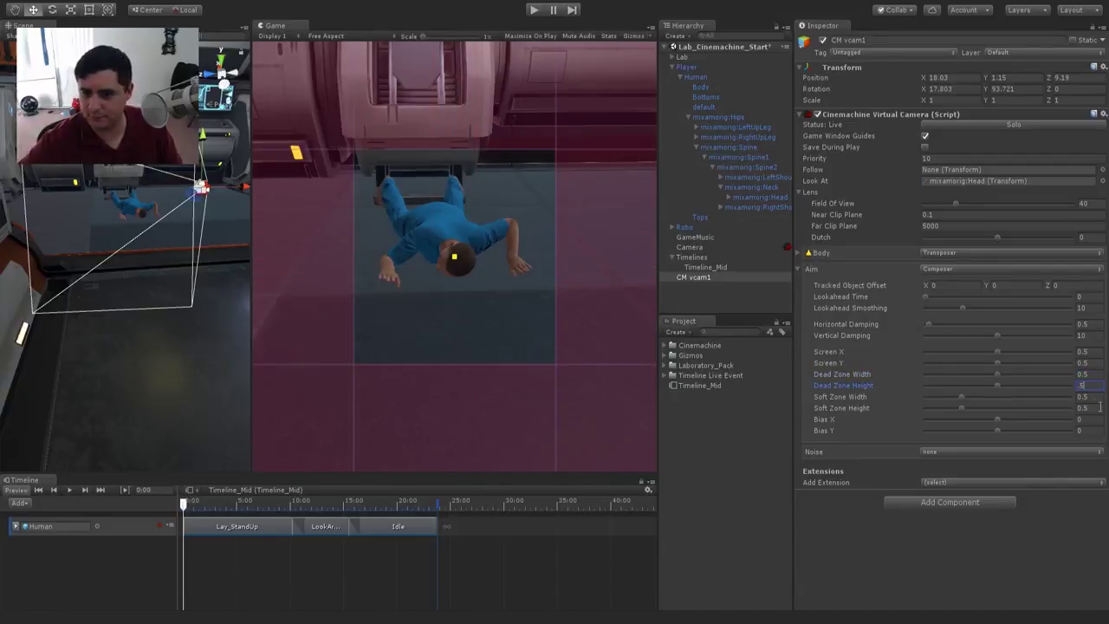
click(1093, 395)
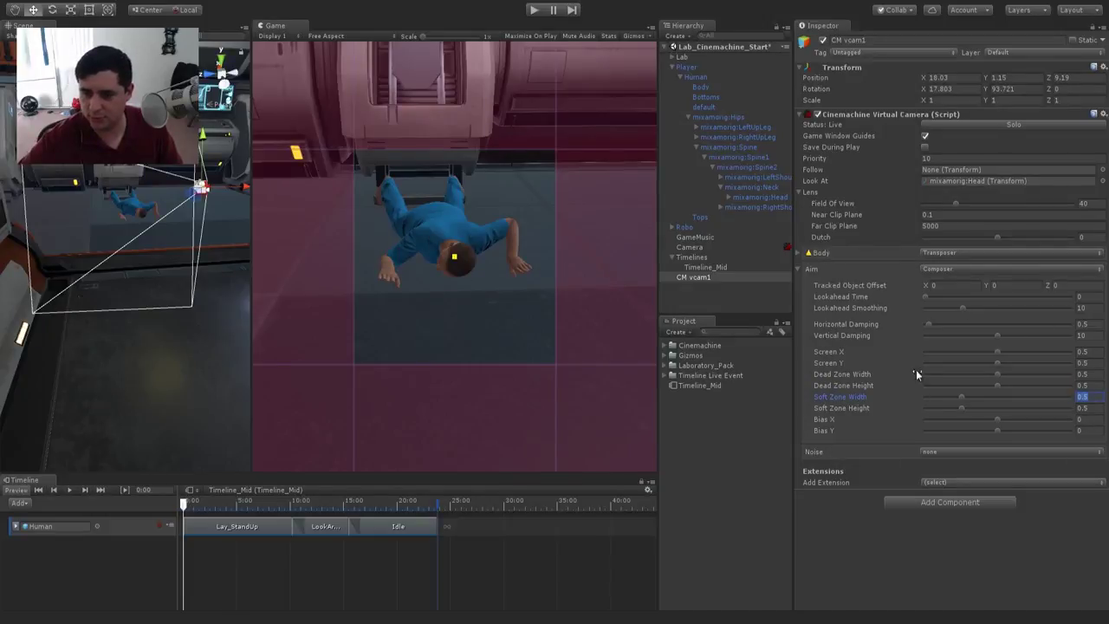
Step: Adjust the dead zone to about 0.186 wide and 0.181 high, and the soft zone to about 0.862 wide and 0.906 high
drag(998, 372, 990, 415)
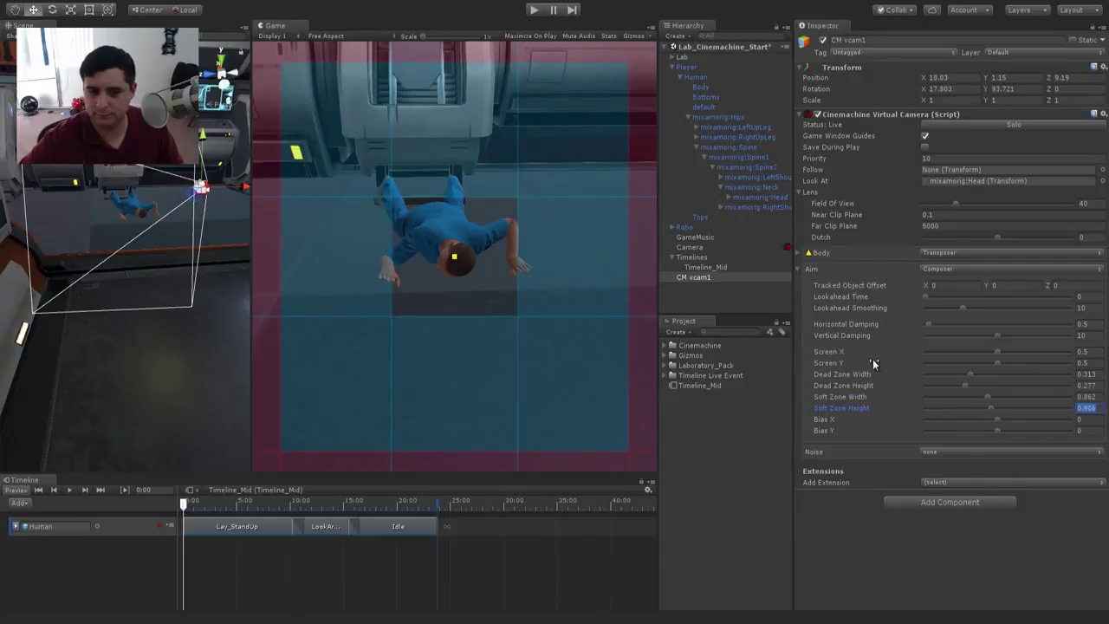
drag(968, 374, 950, 386)
click(960, 386)
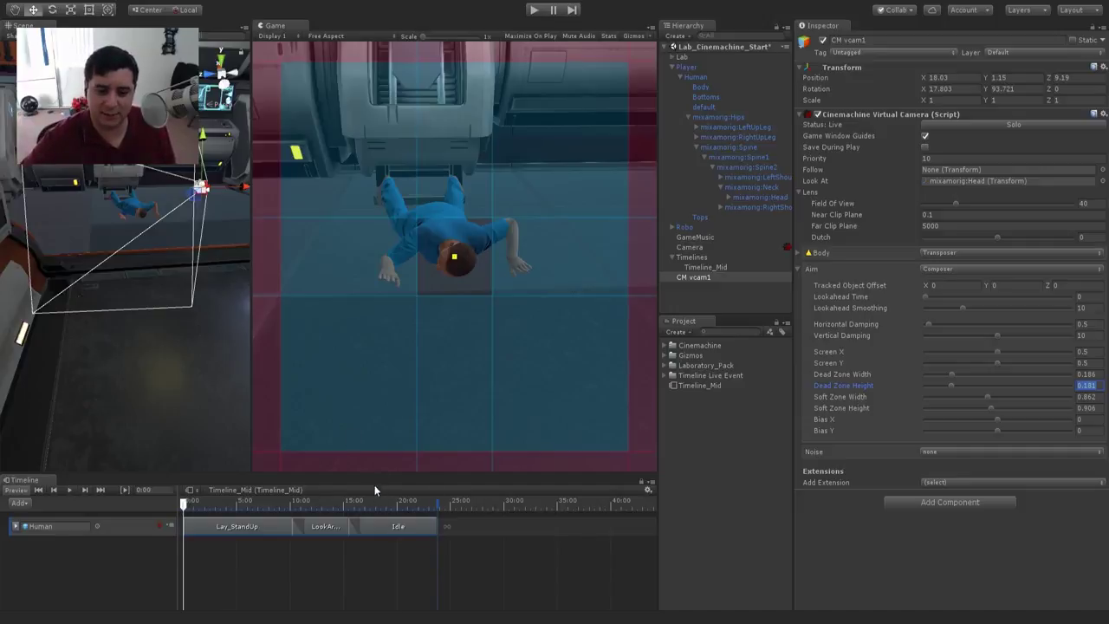
Step: Enlarge the Timeline area, add a Cinemachine track to Timeline_Mid, and bind the Camera object's Cinemachine Brain to it
drag(372, 472, 368, 353)
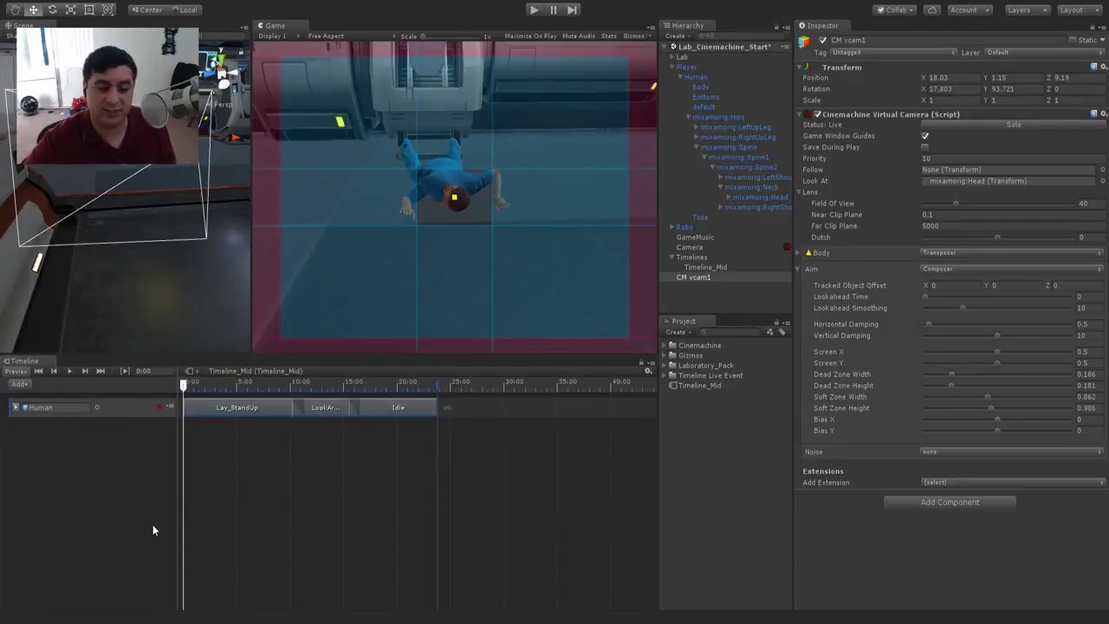
click(220, 529)
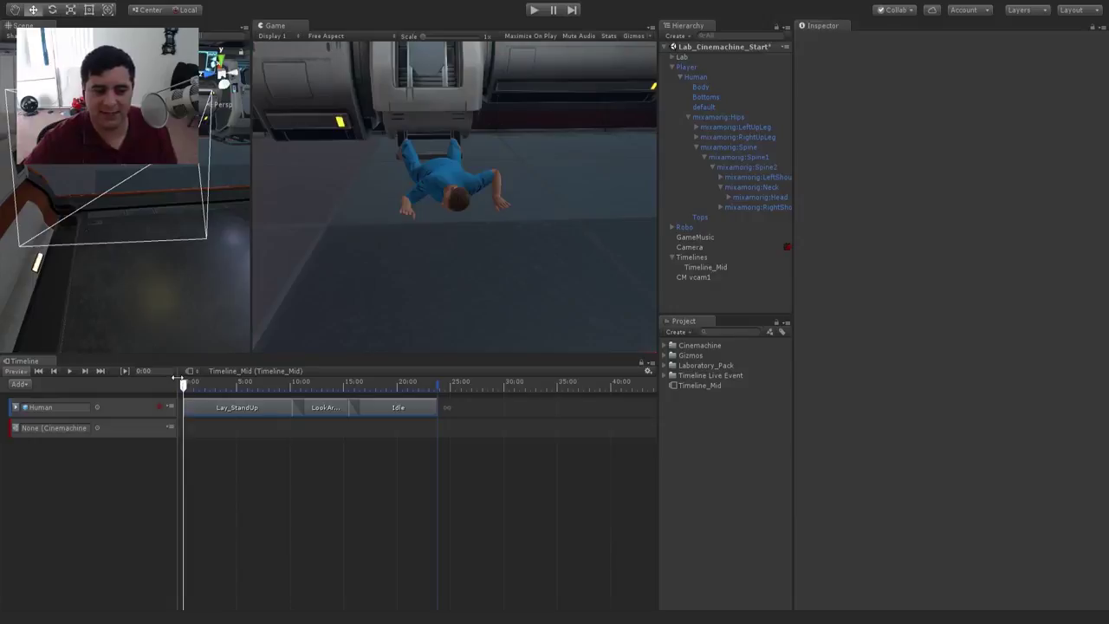
drag(175, 379, 236, 396)
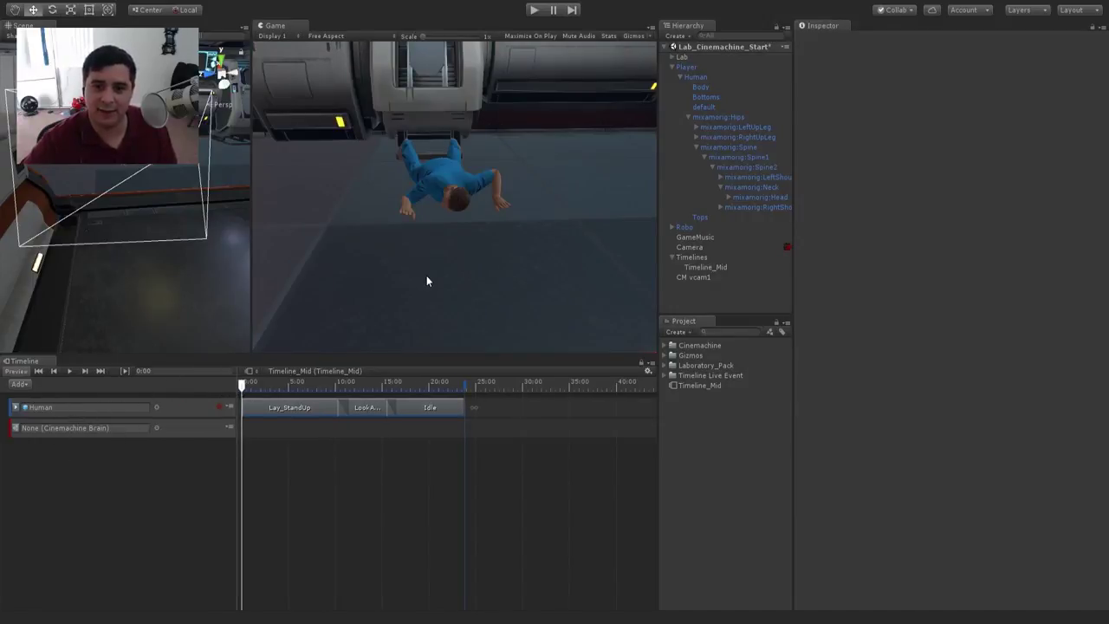
click(693, 248)
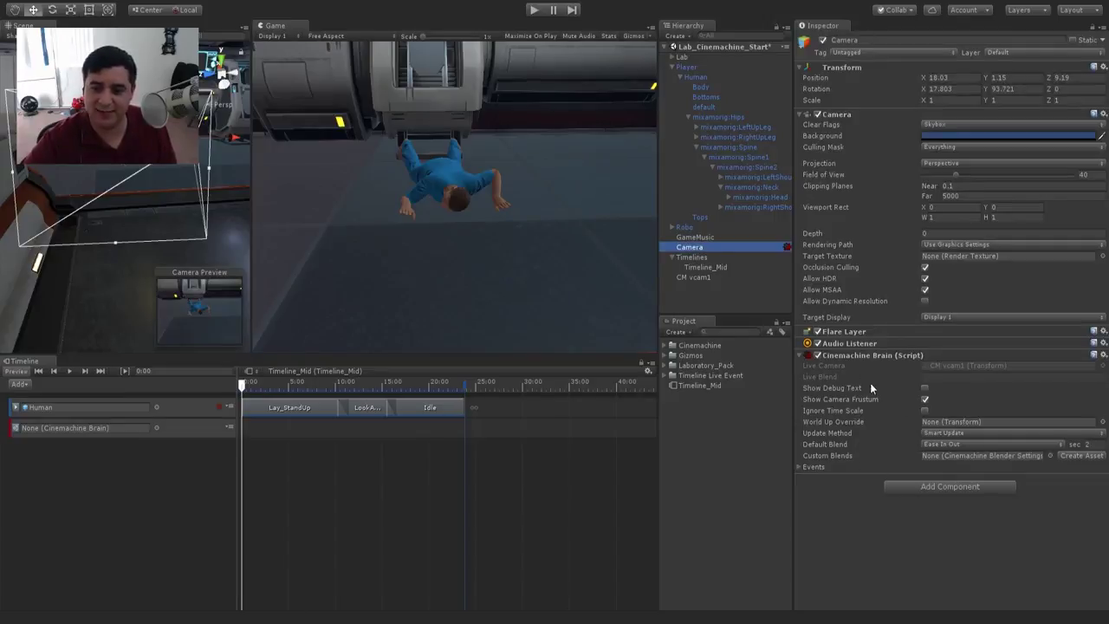
drag(693, 248, 130, 425)
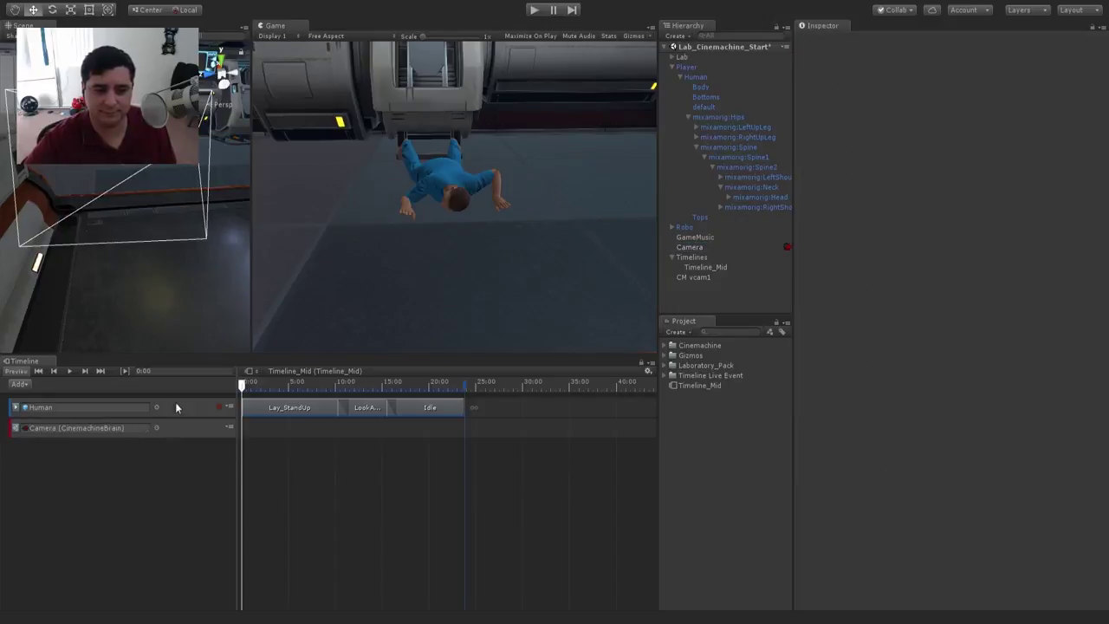
Step: Add a Cinemachine Shot clip at the start of the Camera track and extend it to about 13.08 seconds
click(309, 429)
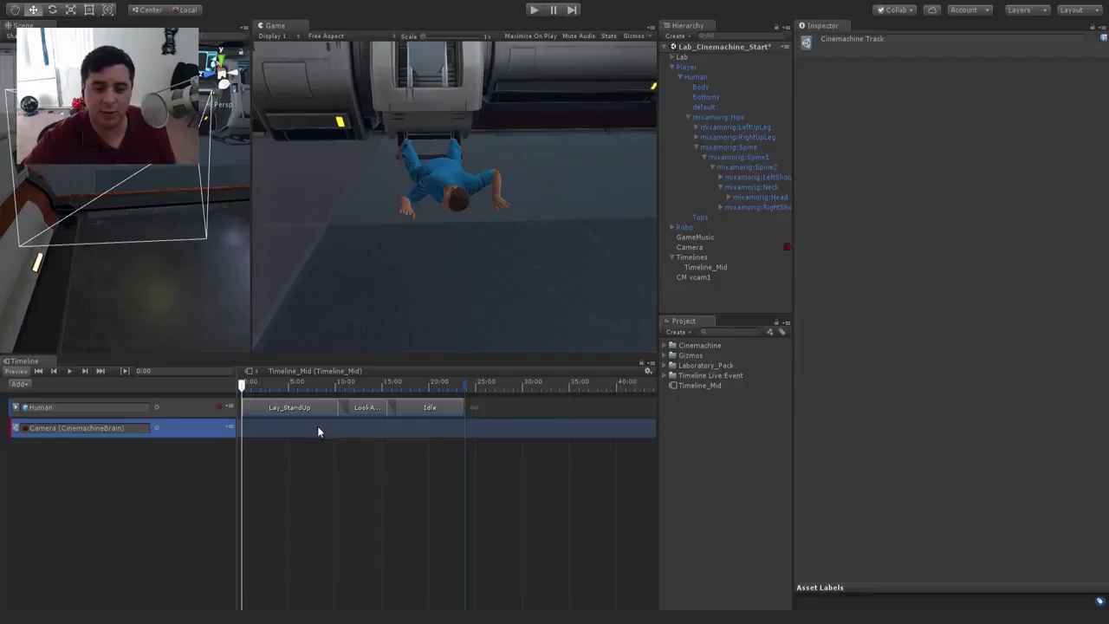
click(424, 524)
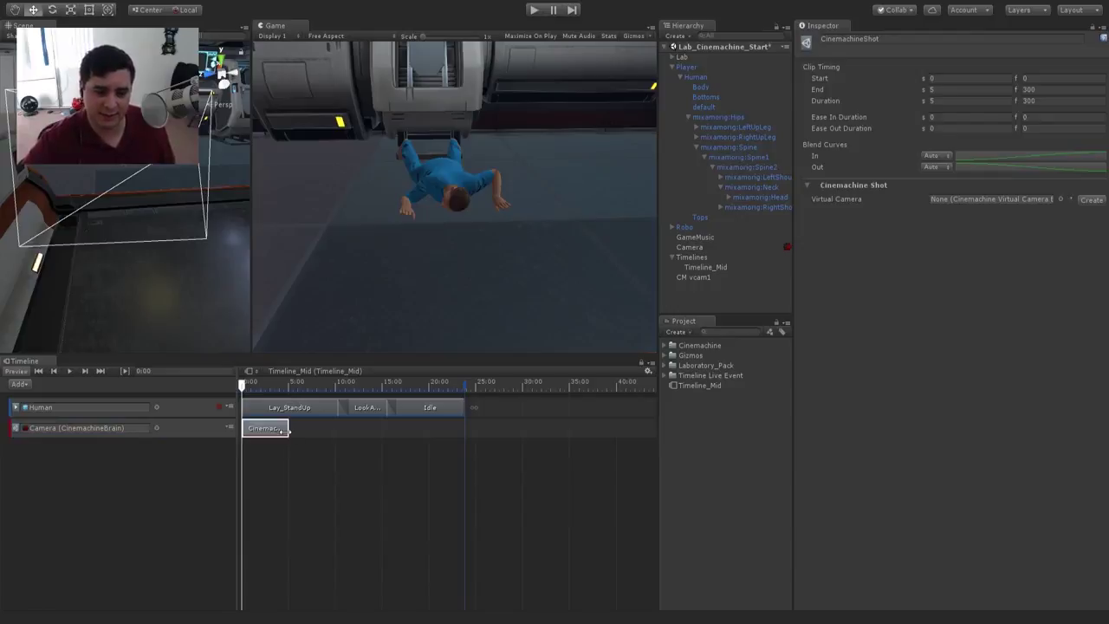
drag(284, 432, 363, 441)
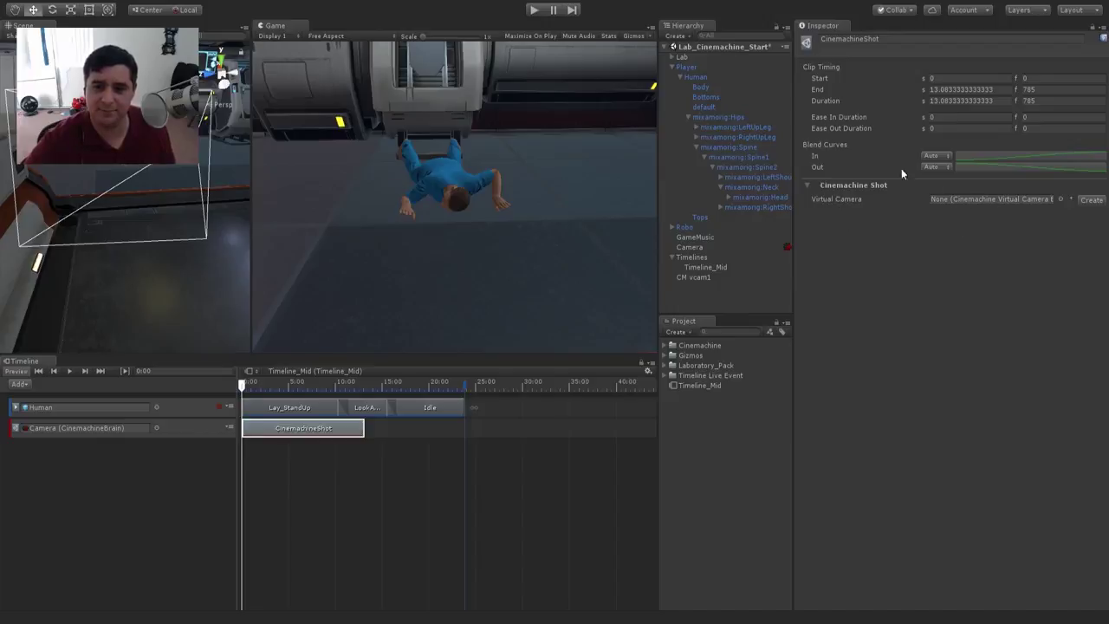
Step: Collapse the Player hierarchy, create an empty object named Virtual Cameras, and parent CM vcam1 under it
click(672, 67)
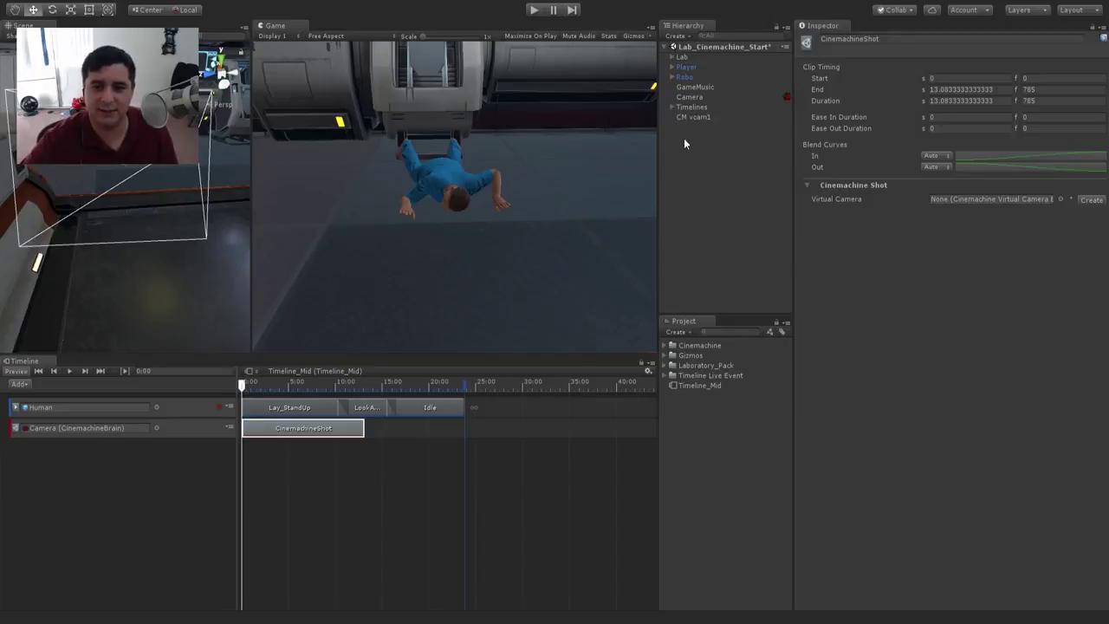
key(ctrl+shift+n)
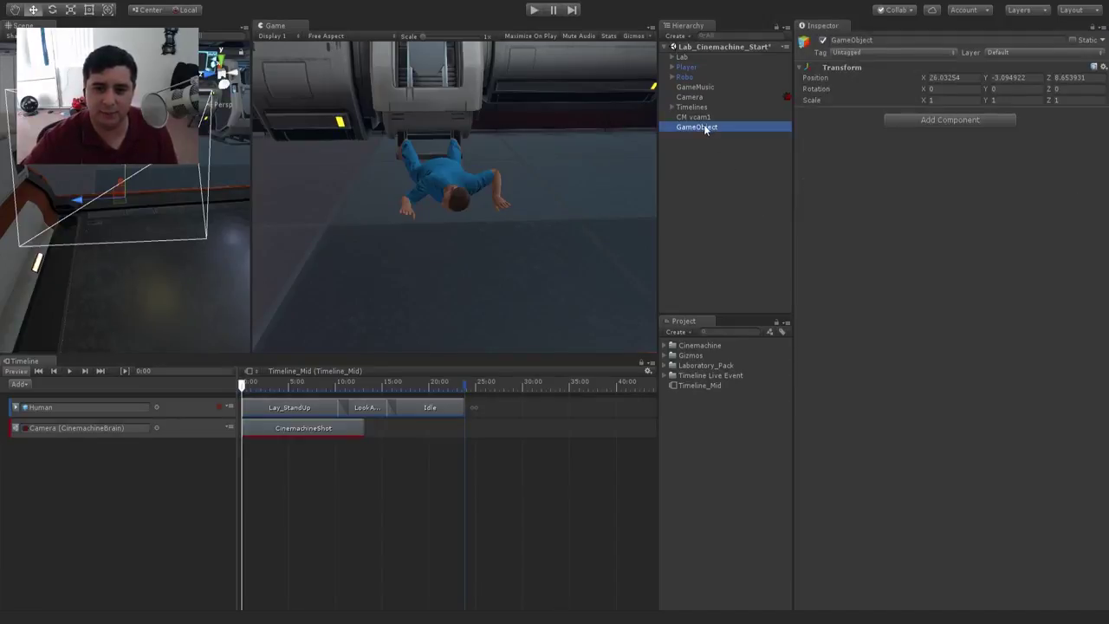
key(F2)
text(Virtu)
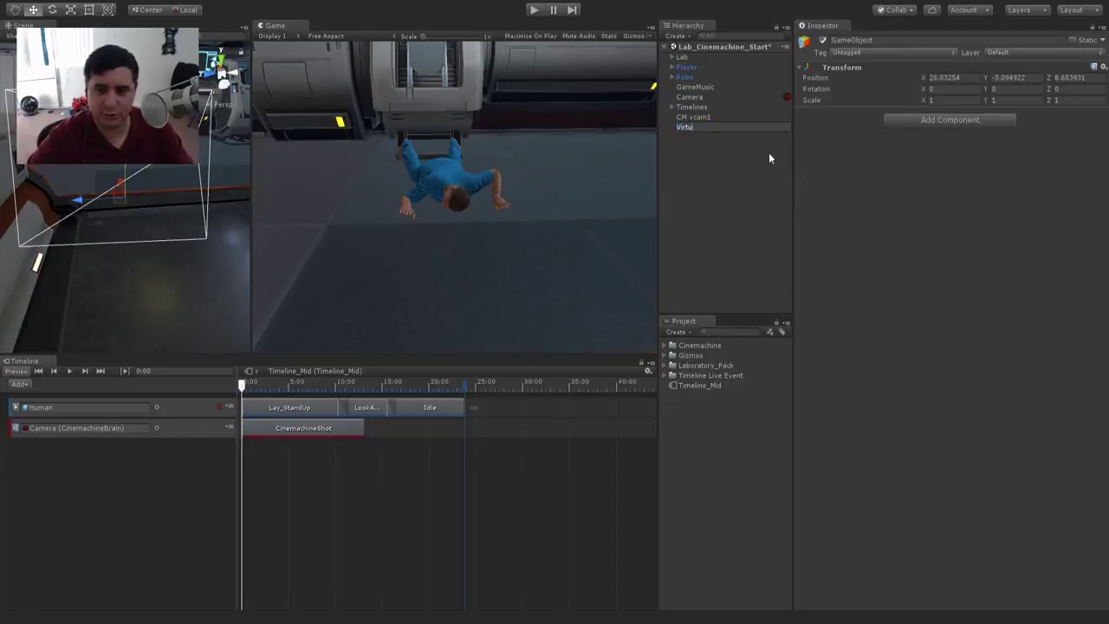
text(al Cameras)
key(Return)
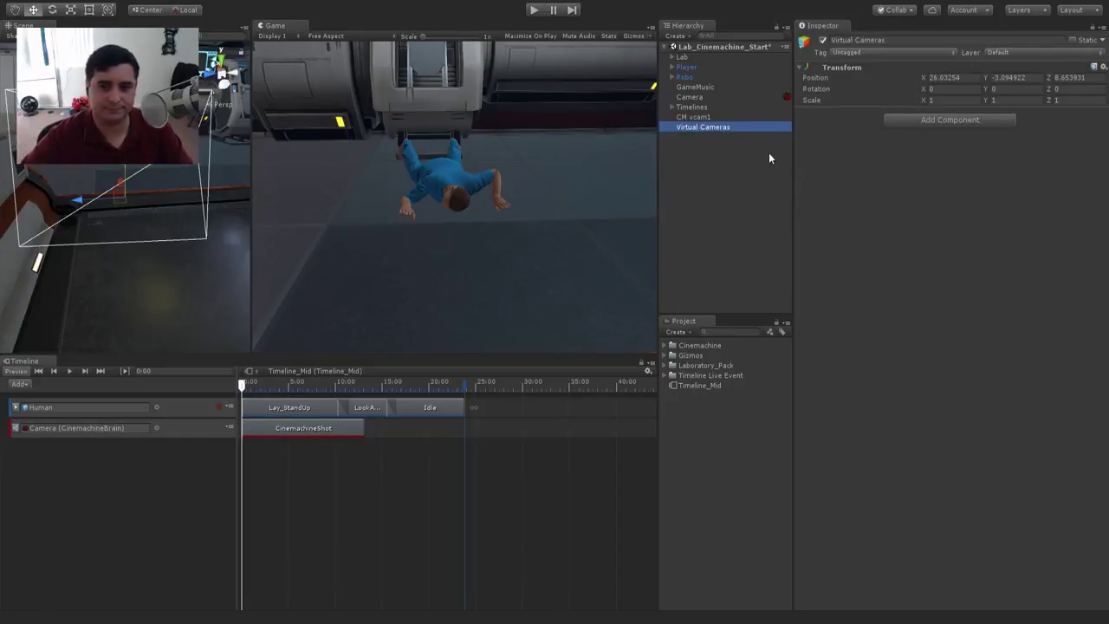
drag(702, 117, 702, 127)
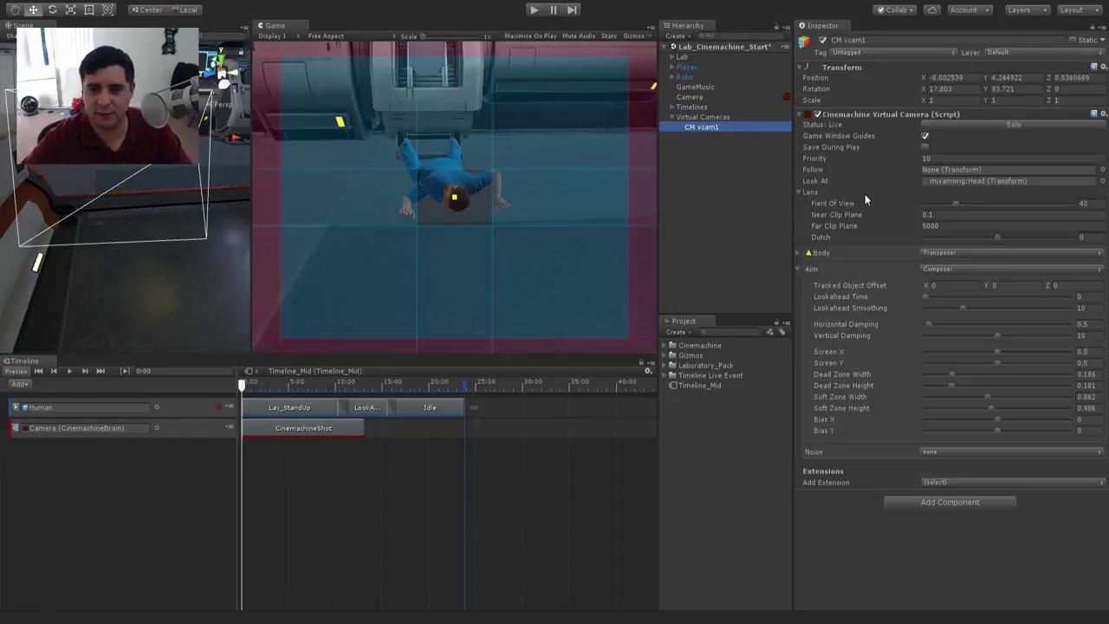
Step: Assign CM vcam1 as the Cinemachine Shot clip's Virtual Camera and scrub Timeline_Mid to check the shot
click(303, 432)
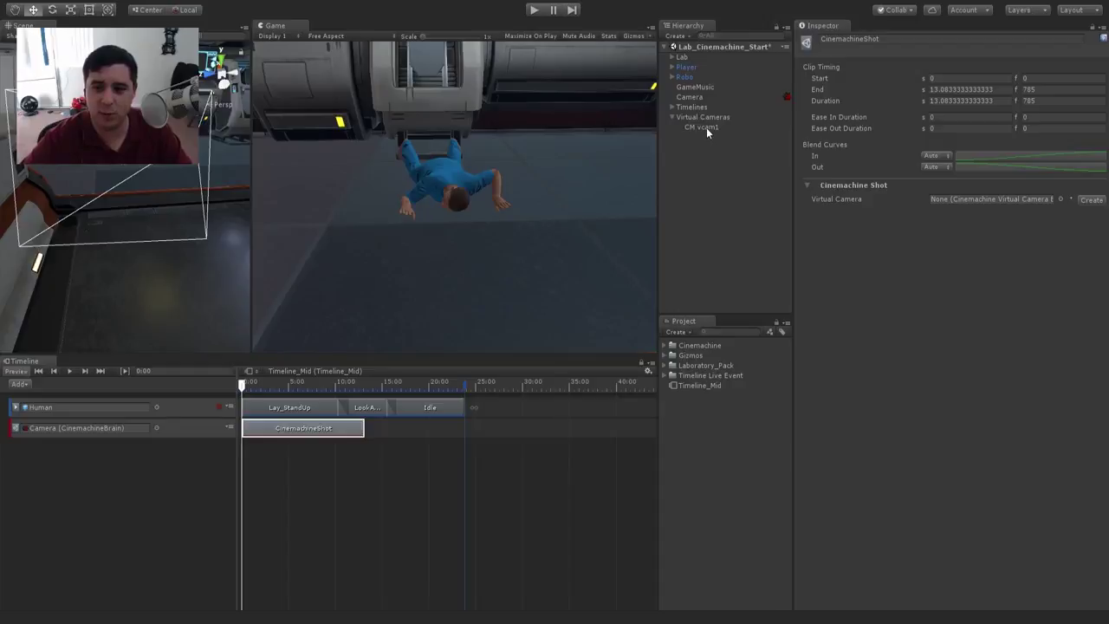
drag(706, 127, 951, 208)
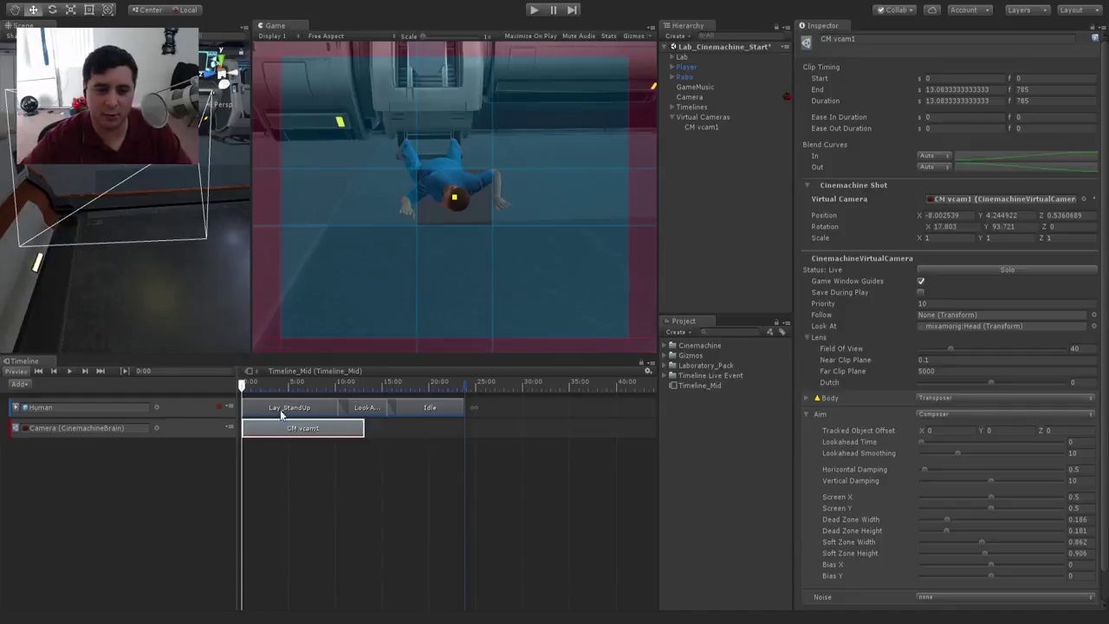
drag(244, 384, 241, 409)
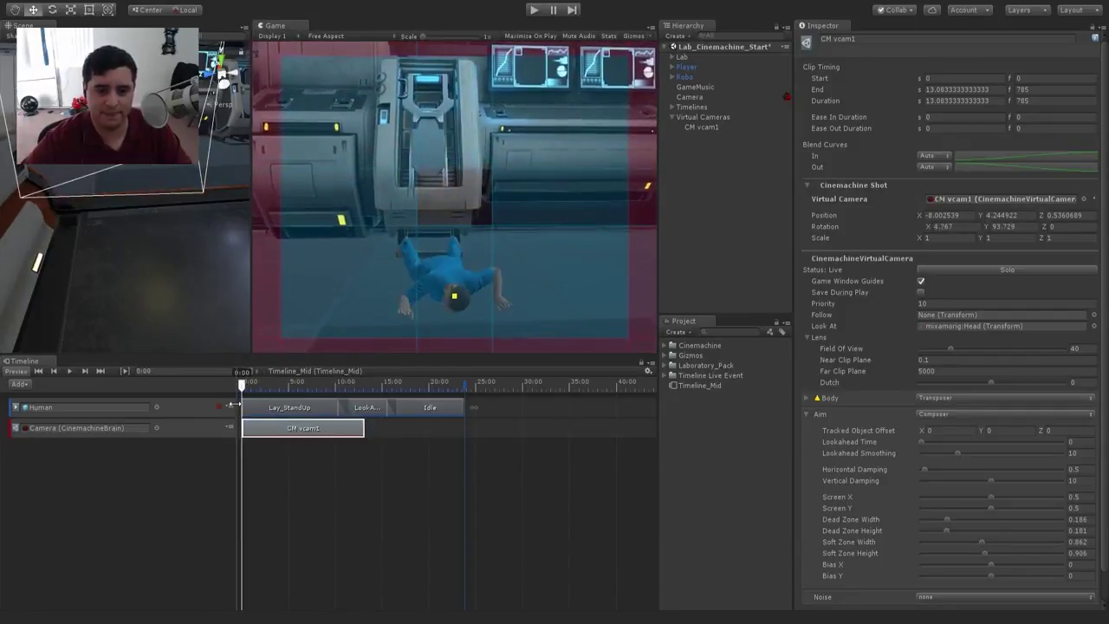
Step: Set CM vcam1's Vertical Damping to 0.5 and return Timeline_Mid to 0:00
click(1071, 480)
text(1)
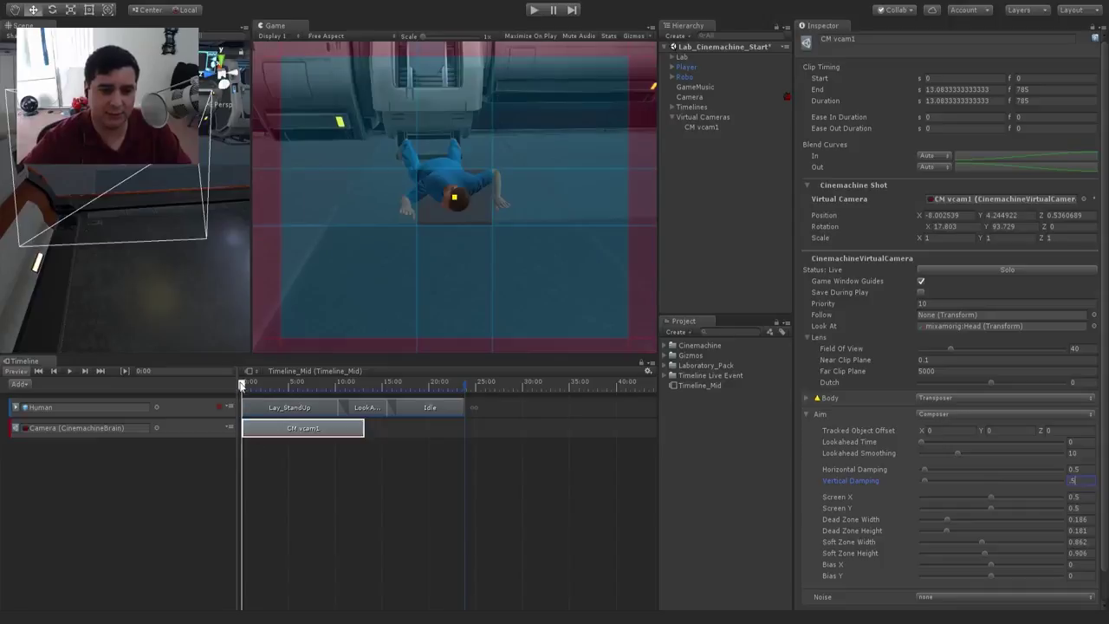
mouse_move(242, 385)
mouse_down()
mouse_move(353, 410)
mouse_move(254, 412)
mouse_move(326, 413)
mouse_move(299, 413)
mouse_move(242, 386)
mouse_up()
Step: Play the scene to check CM vcam1's shot with the reduced damping, and stop playback
click(533, 9)
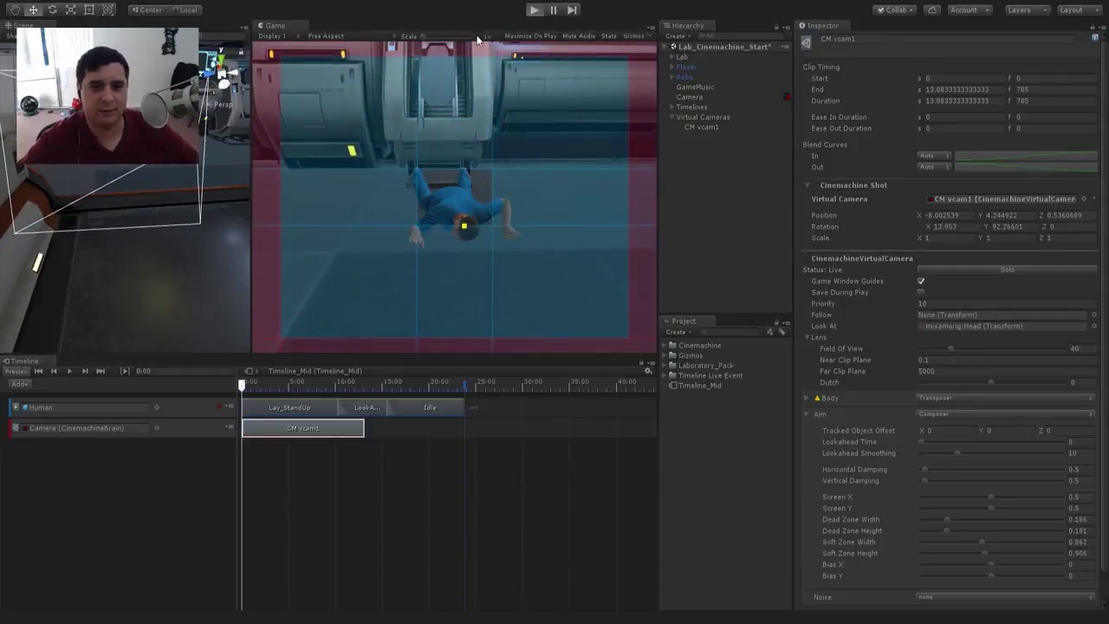
click(534, 9)
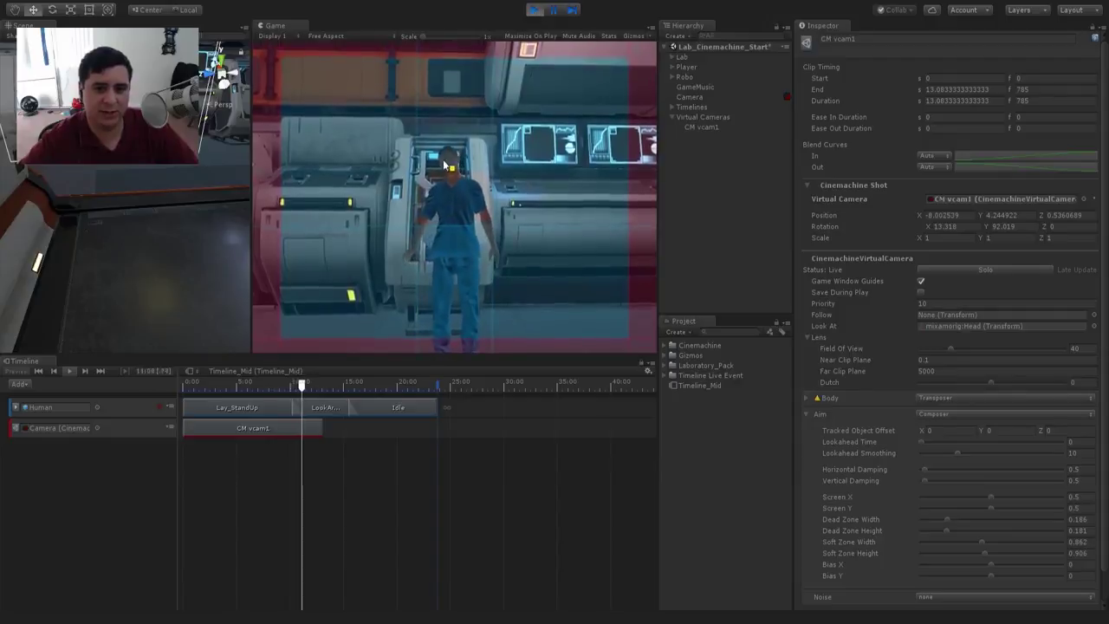
click(532, 11)
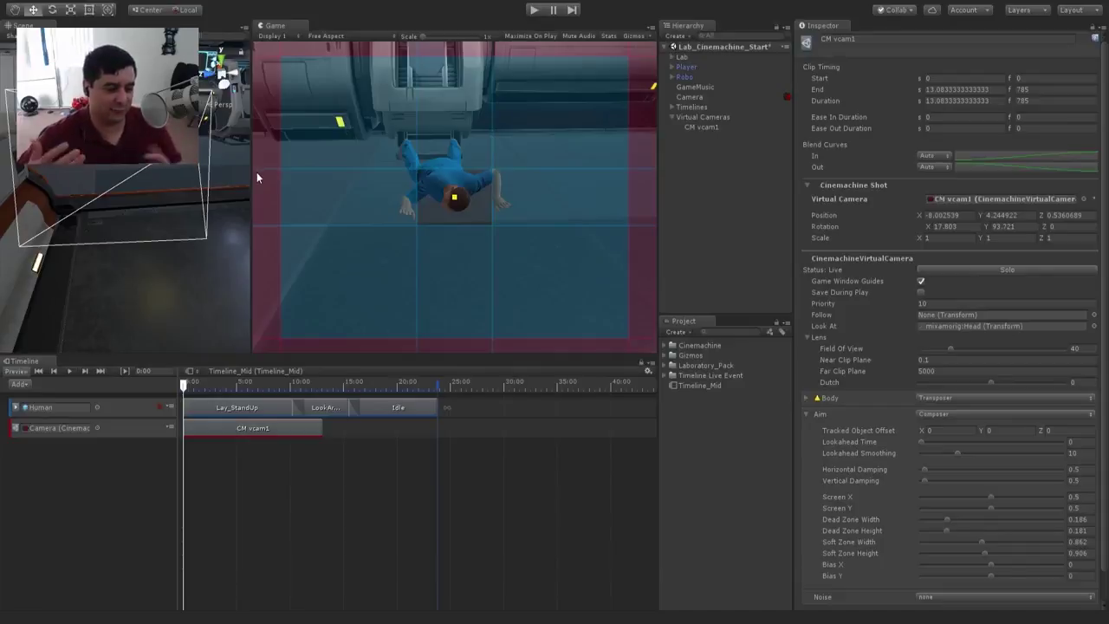
Step: Shorten the CM vcam1 clip to about 10.18 seconds so it ends with the Lay_StandUp clip
scroll(137, 220, down, 3)
right_drag(137, 212, 170, 237)
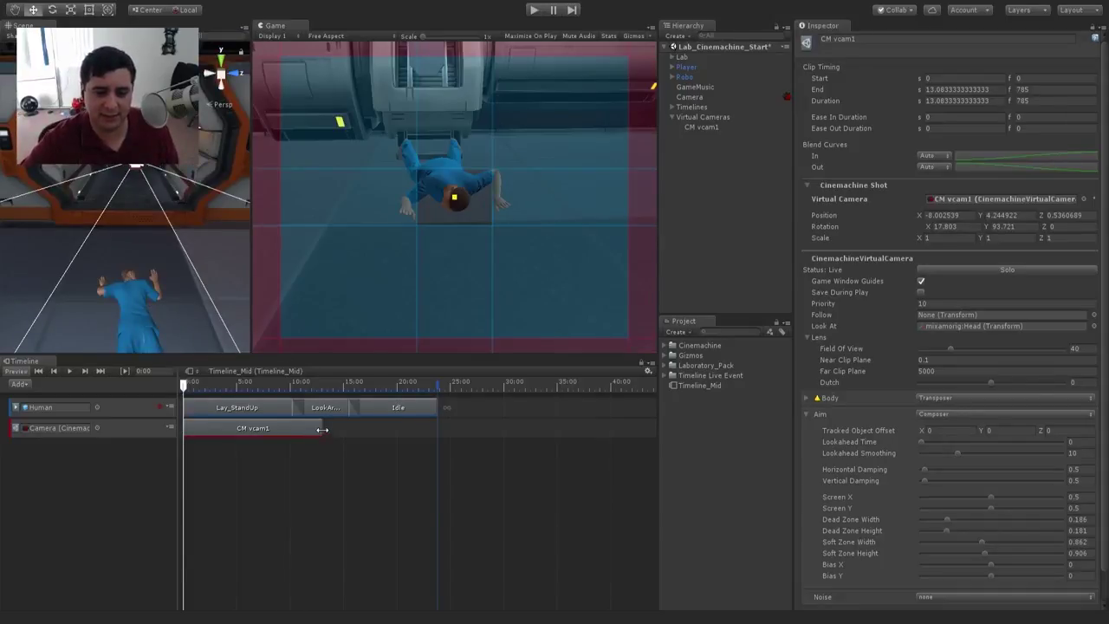
drag(309, 432, 291, 429)
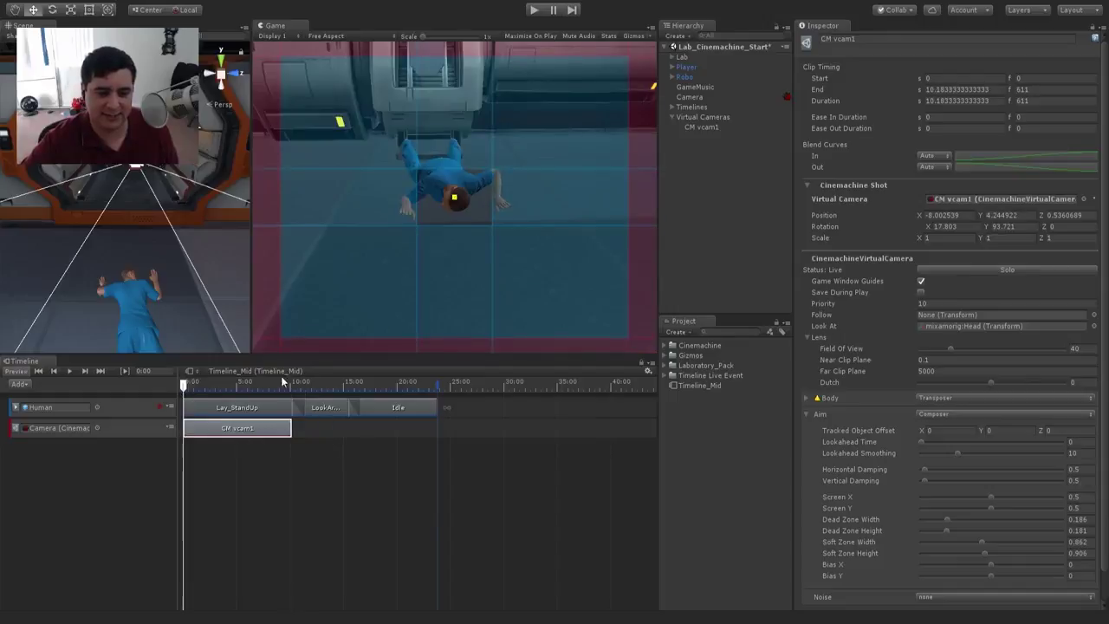
Step: Add a second Cinemachine Shot clip to the Camera track directly after the CM vcam1 clip
click(322, 428)
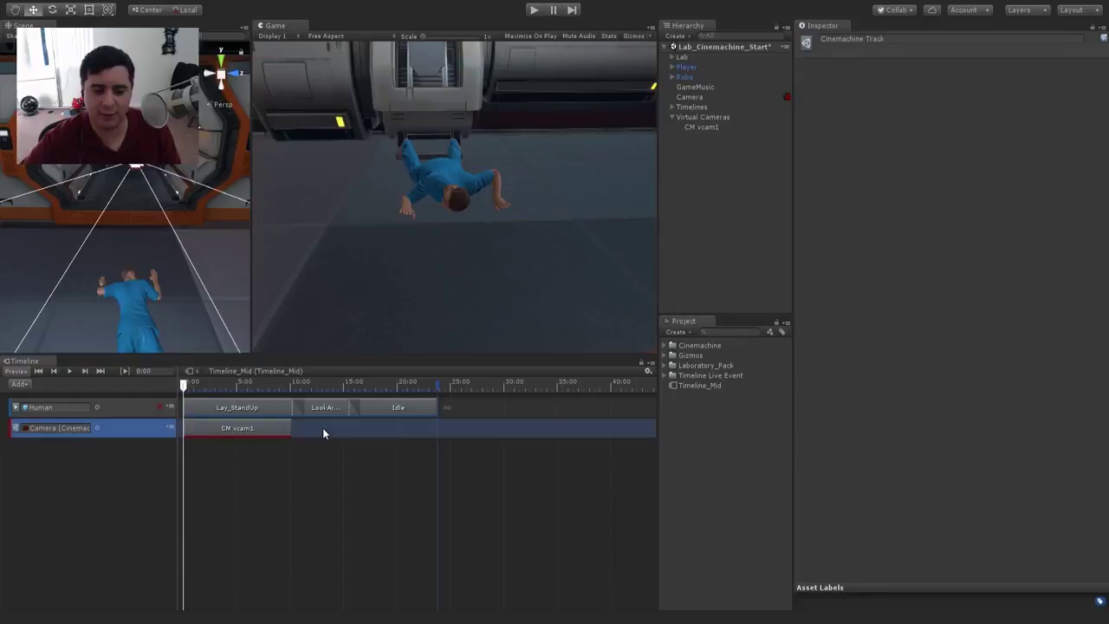
right_click(394, 428)
click(393, 518)
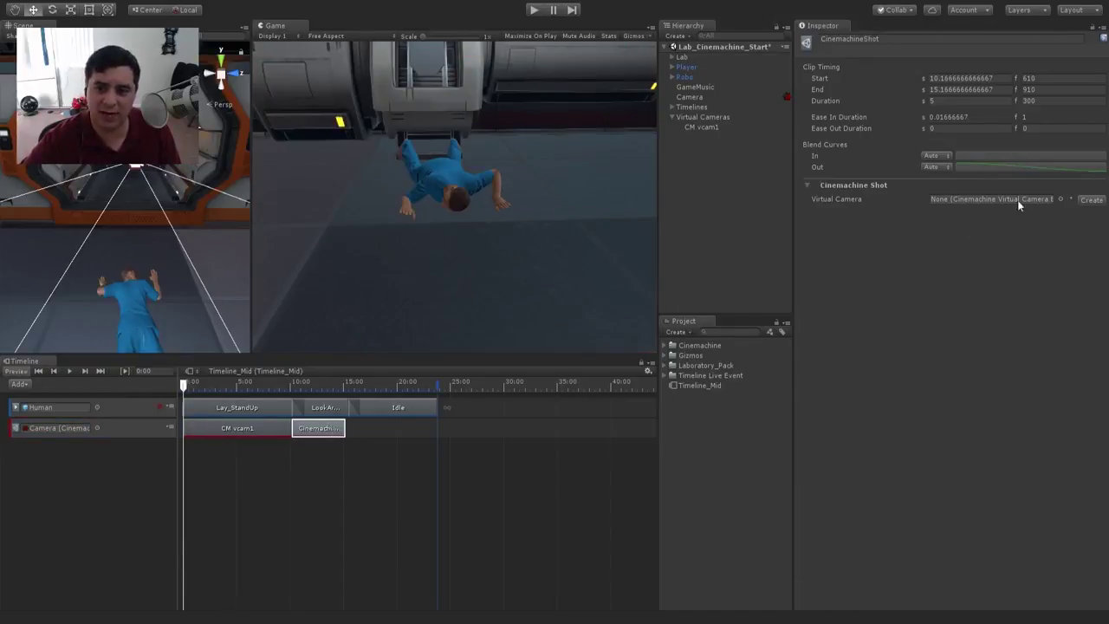
Step: Create the virtual camera CM vcam2 for the second shot clip and parent it under Virtual Cameras
click(1092, 200)
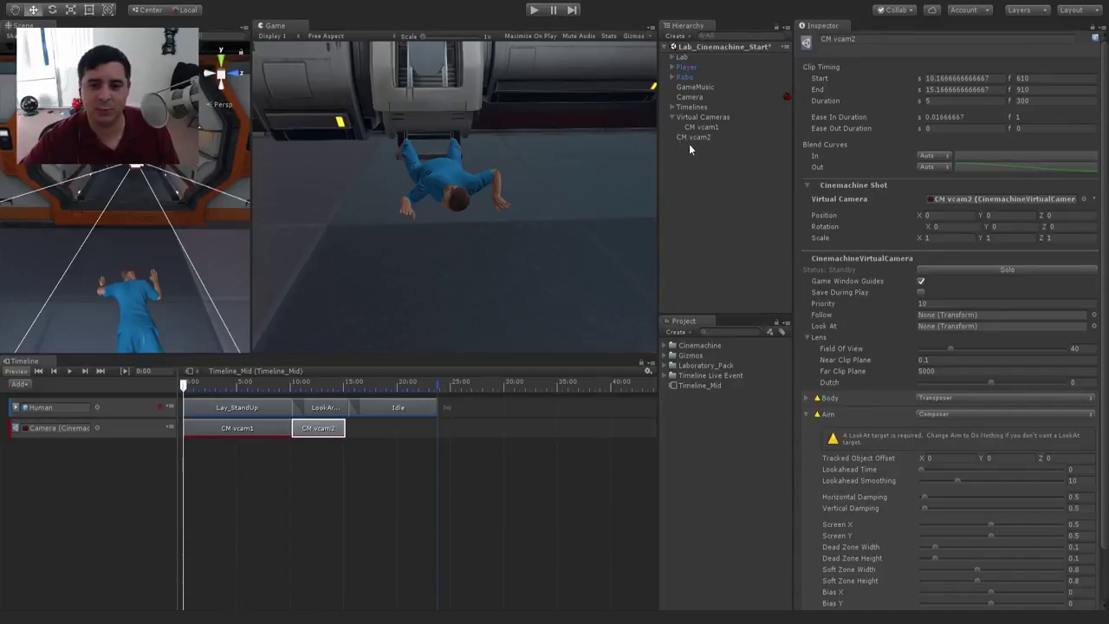
drag(697, 135, 713, 116)
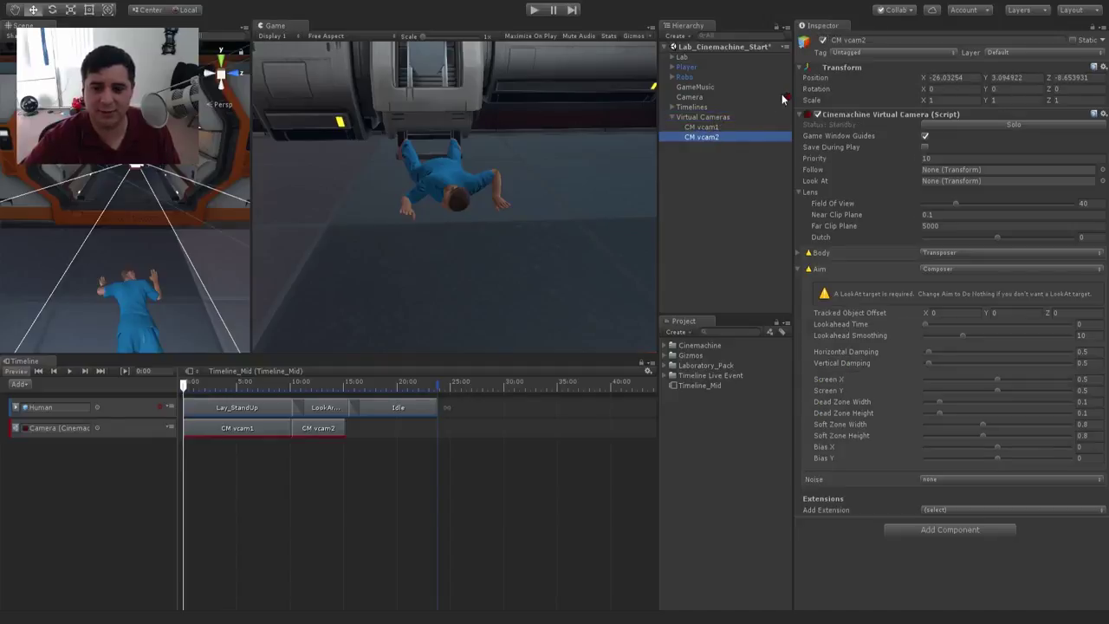
click(331, 429)
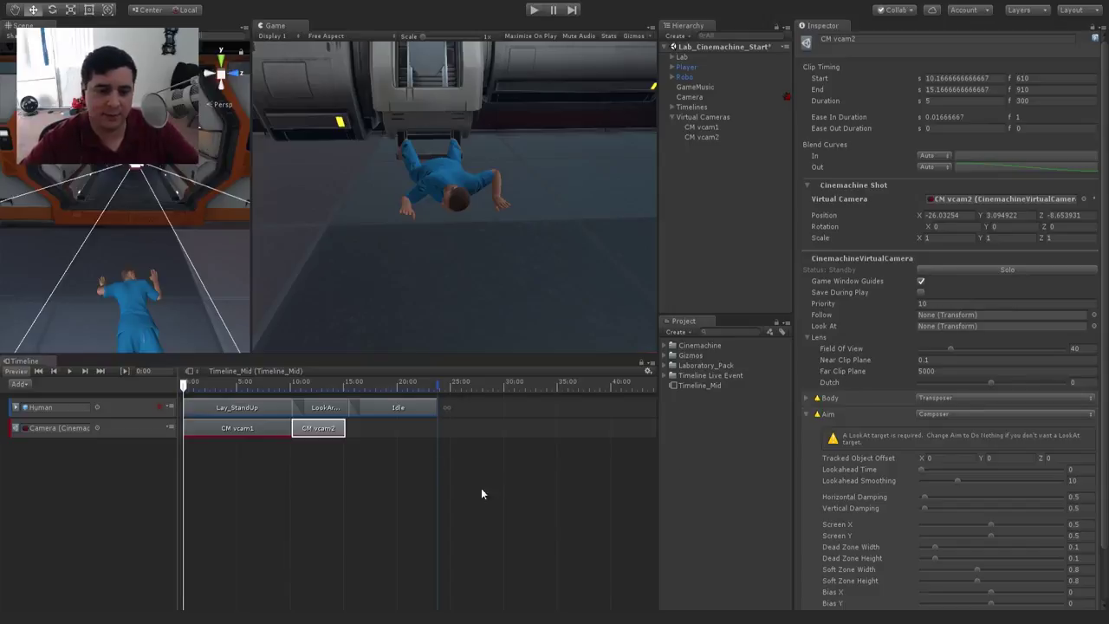
Step: With Timeline_Mid at 8:25, align CM vcam2 to a Scene view from behind the standing character, at about (-3.03, 5.10, 0.58)
mouse_move(264, 386)
mouse_down()
mouse_move(300, 382)
mouse_move(253, 382)
mouse_move(315, 382)
mouse_move(248, 382)
mouse_move(315, 403)
mouse_move(272, 394)
mouse_up()
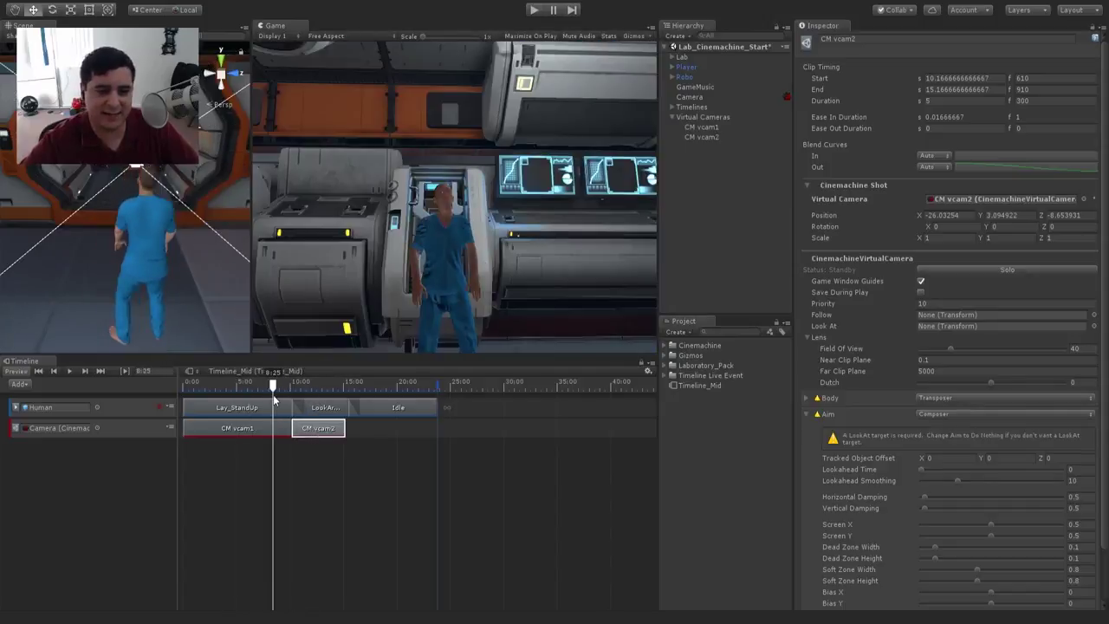
click(703, 136)
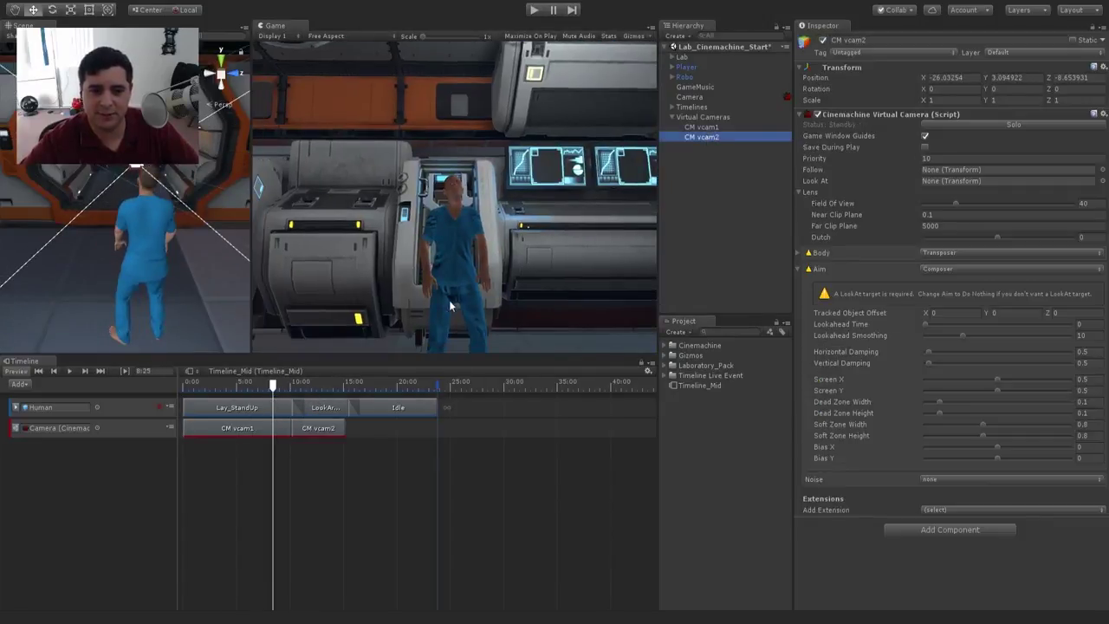
drag(251, 230, 346, 236)
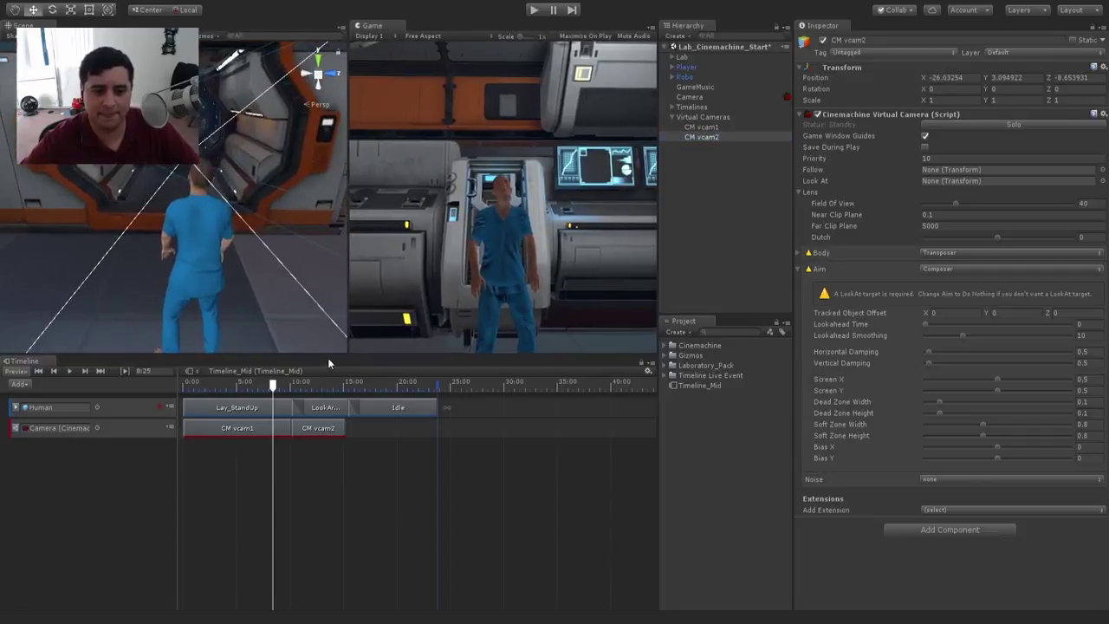
drag(329, 356, 329, 420)
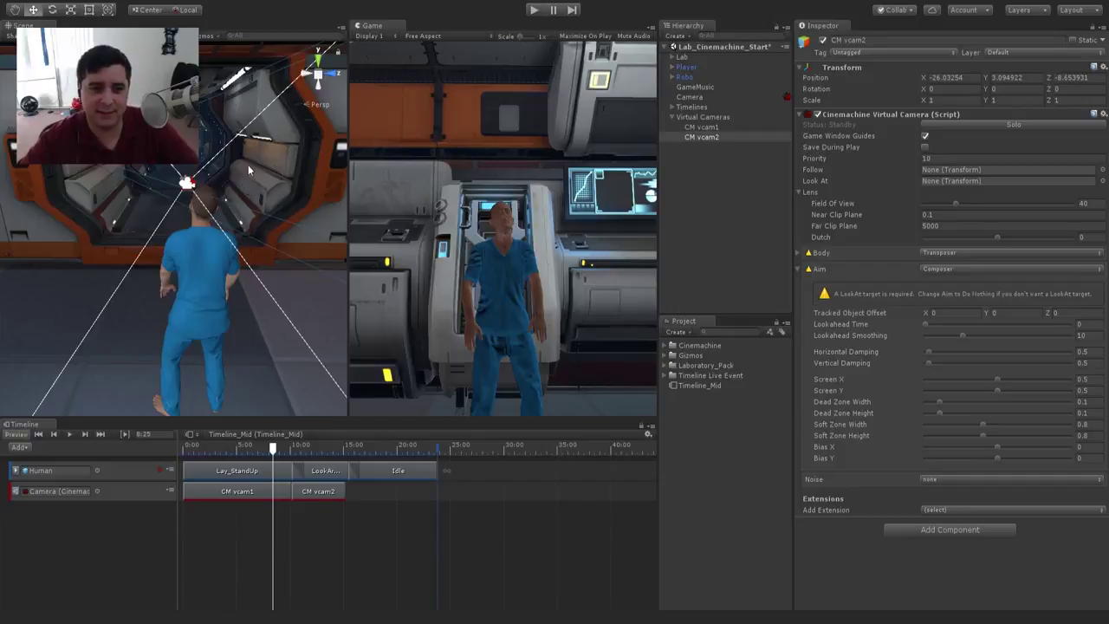
alt+drag(248, 169, 234, 150)
middle_drag(234, 150, 263, 198)
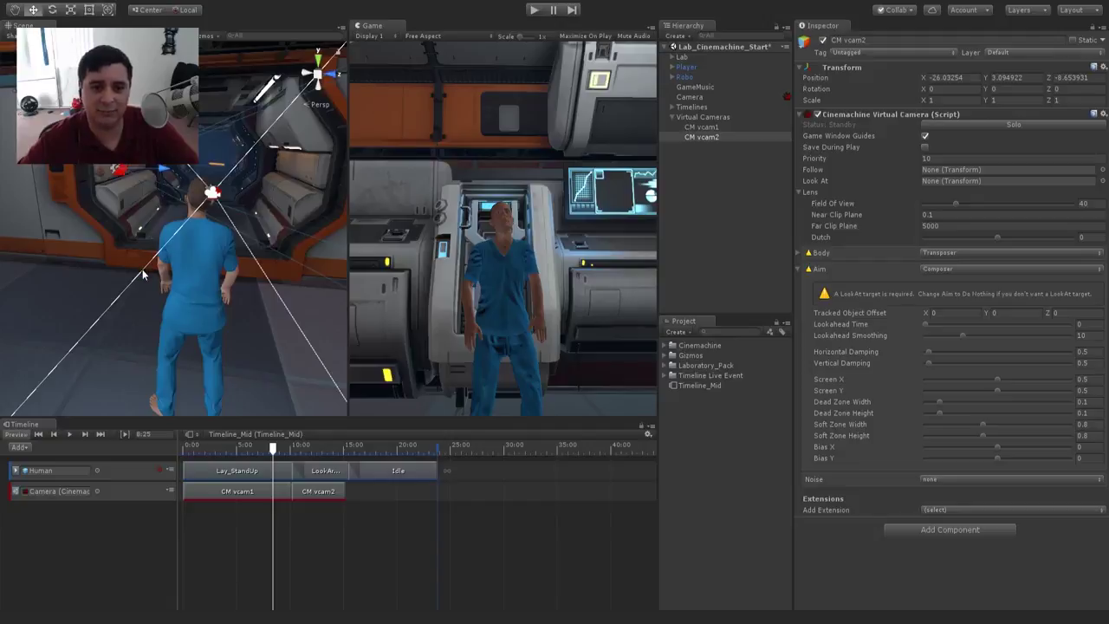
key(ctrl+shift+f)
middle_drag(282, 235, 241, 236)
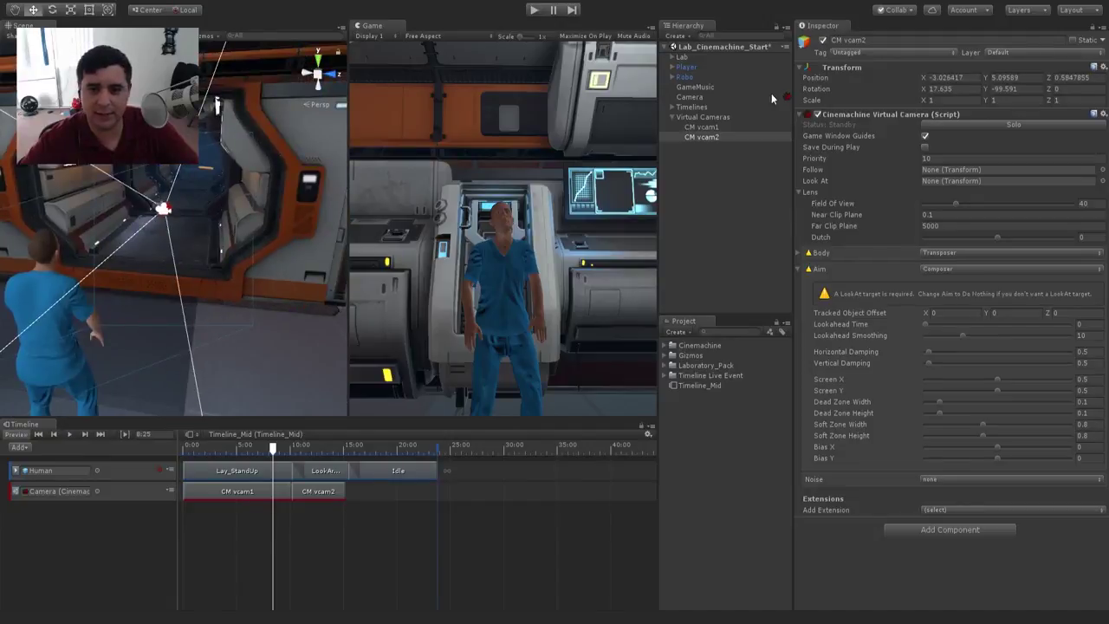
Step: Disable CM vcam1 to preview CM vcam2's shot in the Game view, and enable CM vcam1 again
click(701, 126)
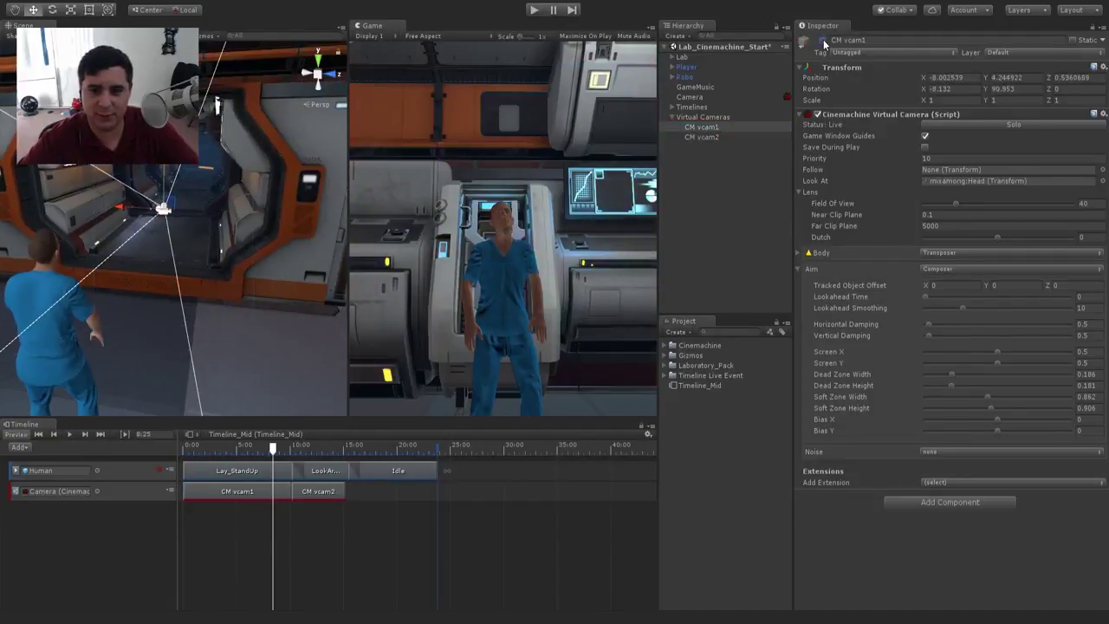
click(720, 137)
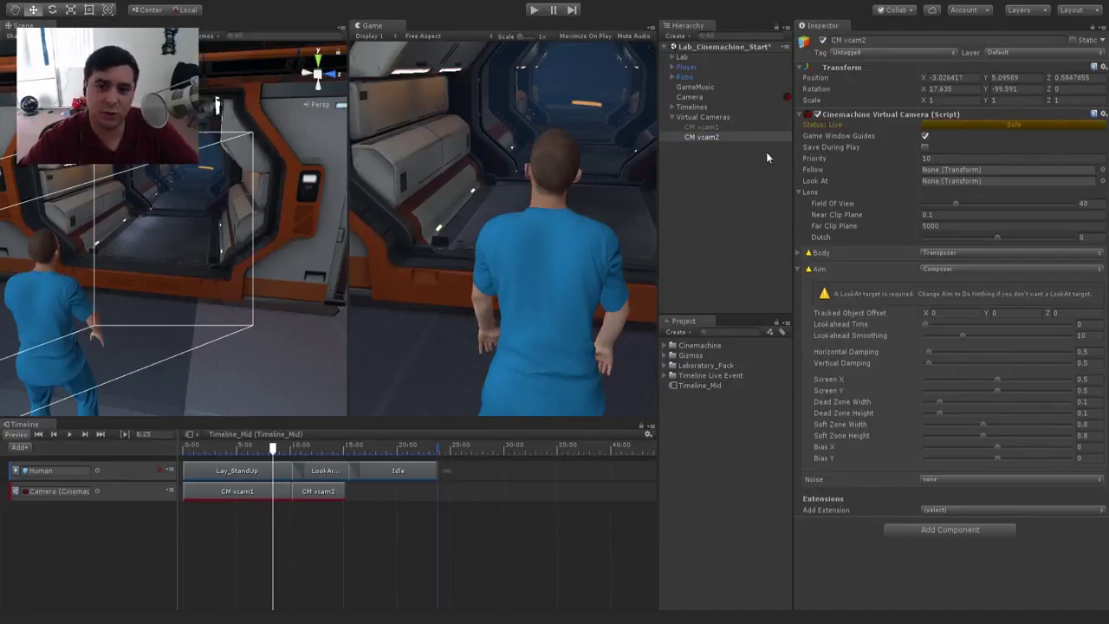
click(712, 128)
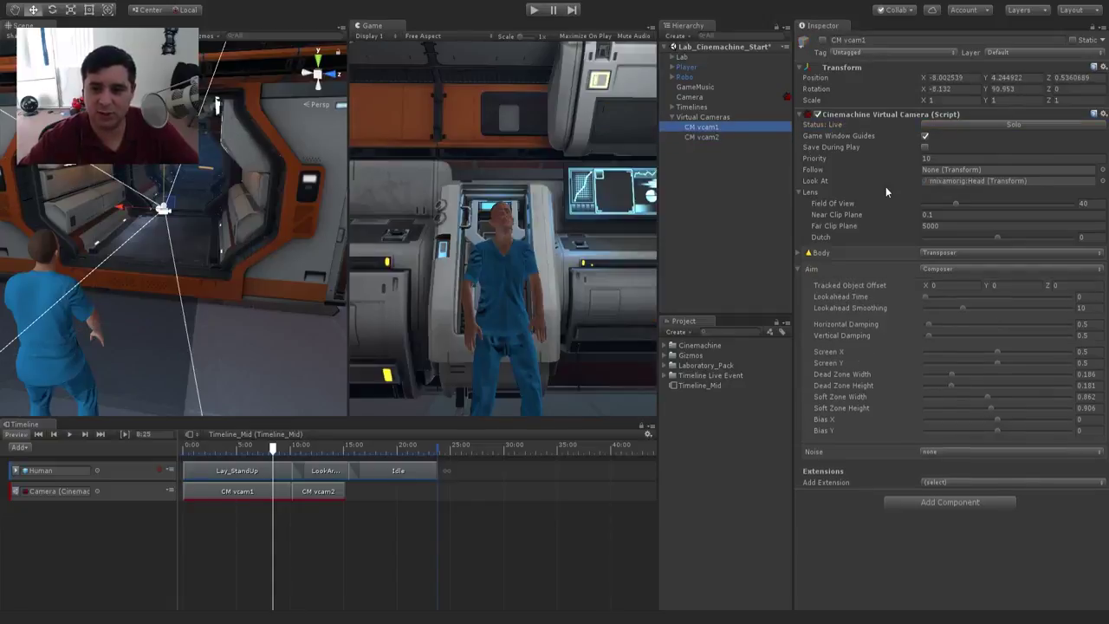
click(822, 40)
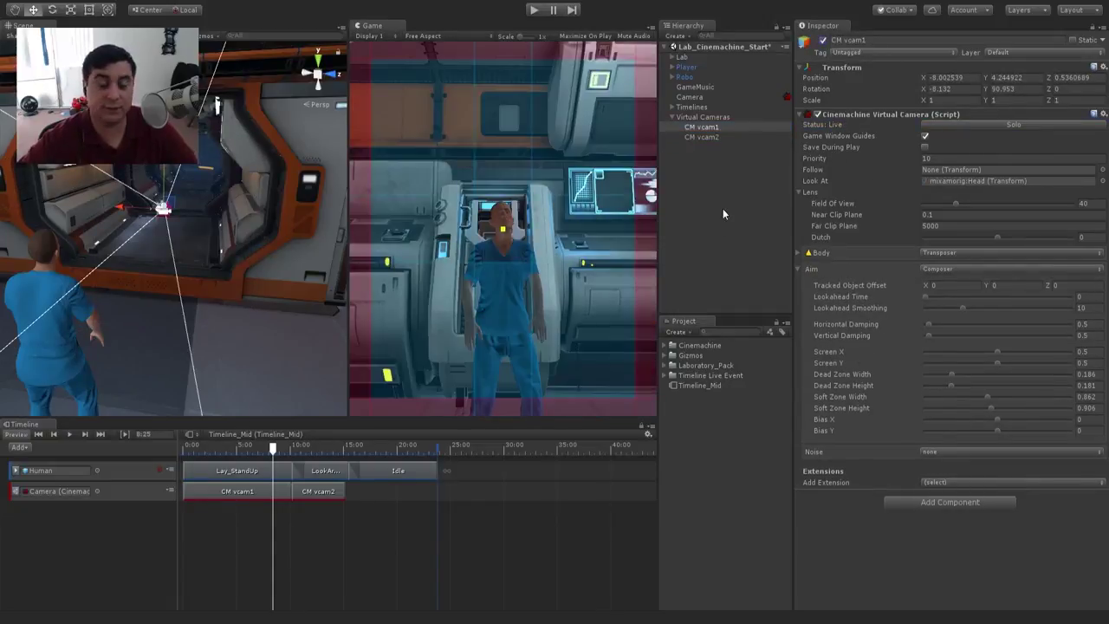
Step: Solo CM vcam2 to preview how it frames the character from behind
click(705, 138)
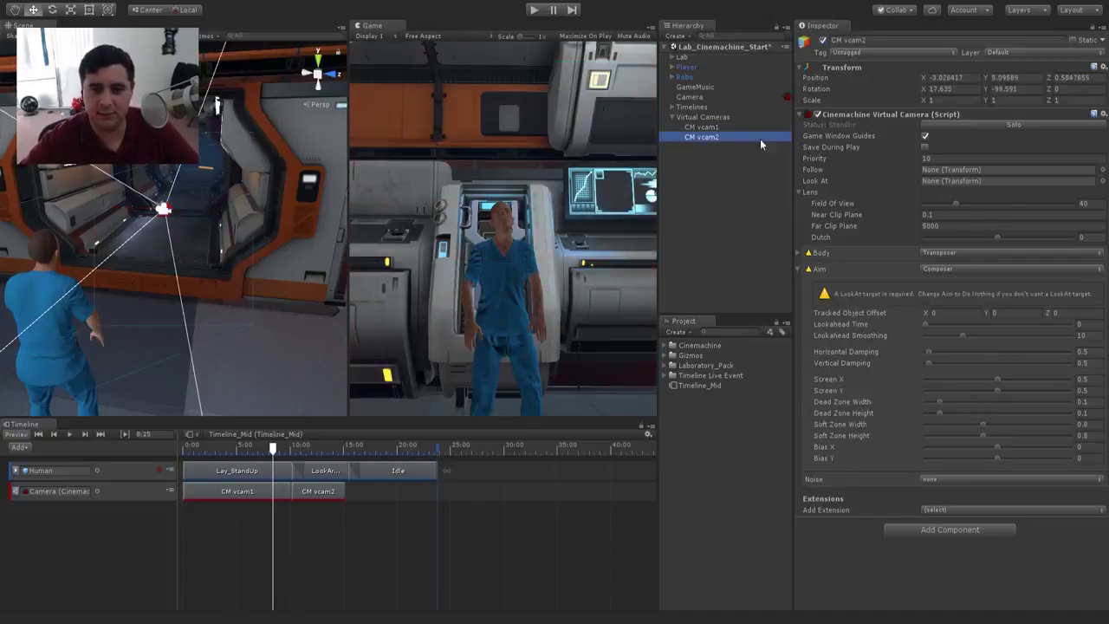
click(960, 125)
middle_drag(139, 225, 299, 210)
scroll(232, 179, down, 4)
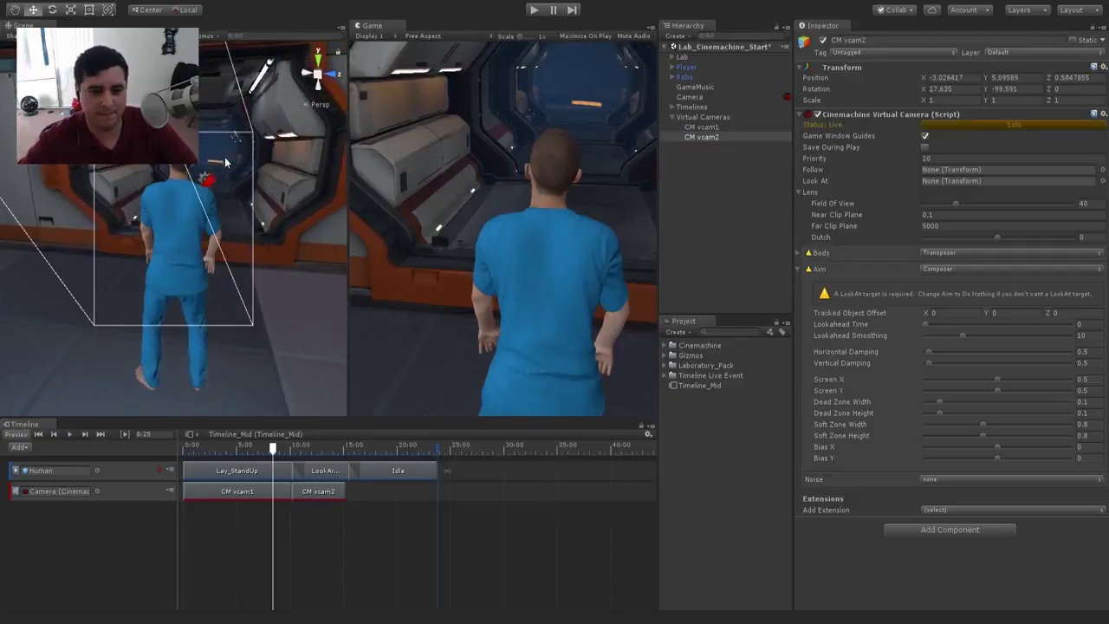
drag(347, 144, 233, 132)
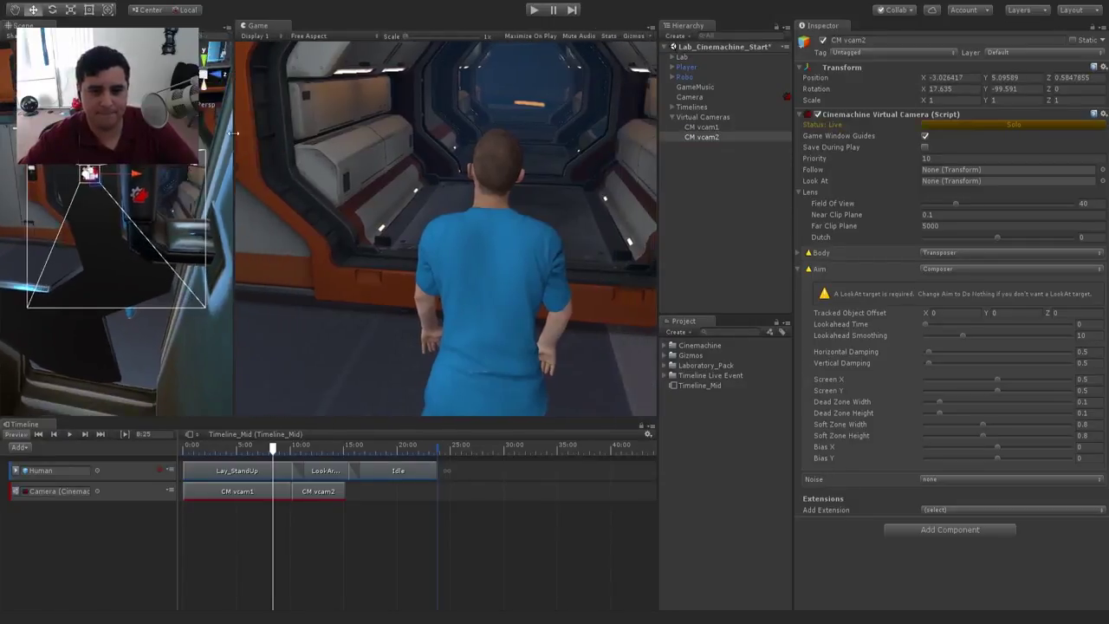
mouse_move(173, 210)
middle_down()
mouse_move(176, 220)
mouse_move(178, 207)
middle_up()
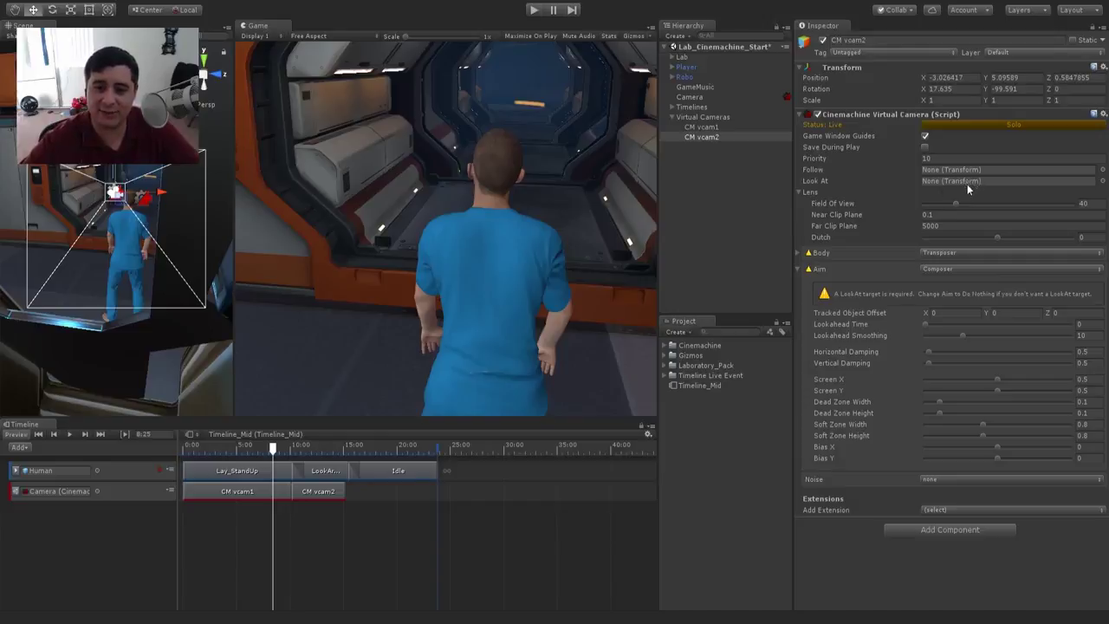
Step: Assign the same mixamorig:Head bone that CM vcam1 targets as CM vcam2's Look At target
click(723, 128)
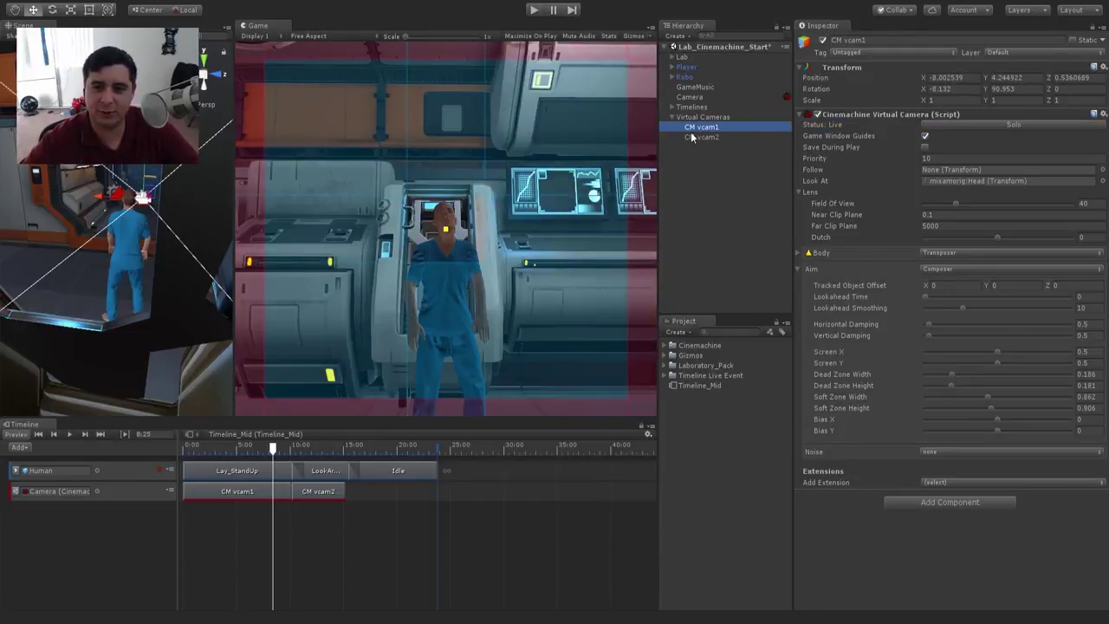
click(957, 181)
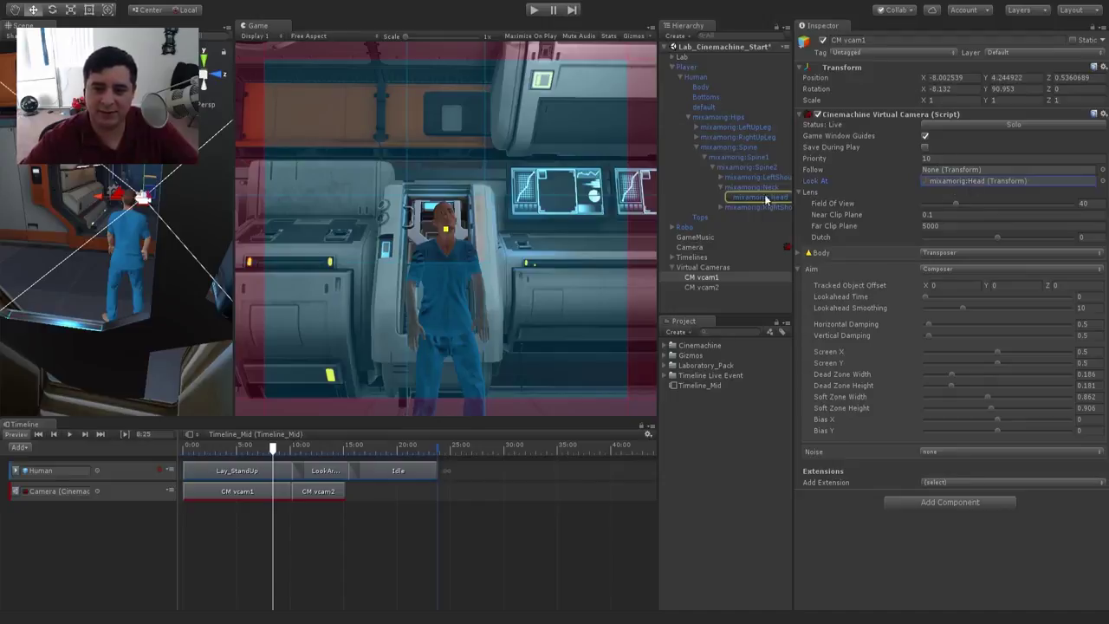
click(712, 287)
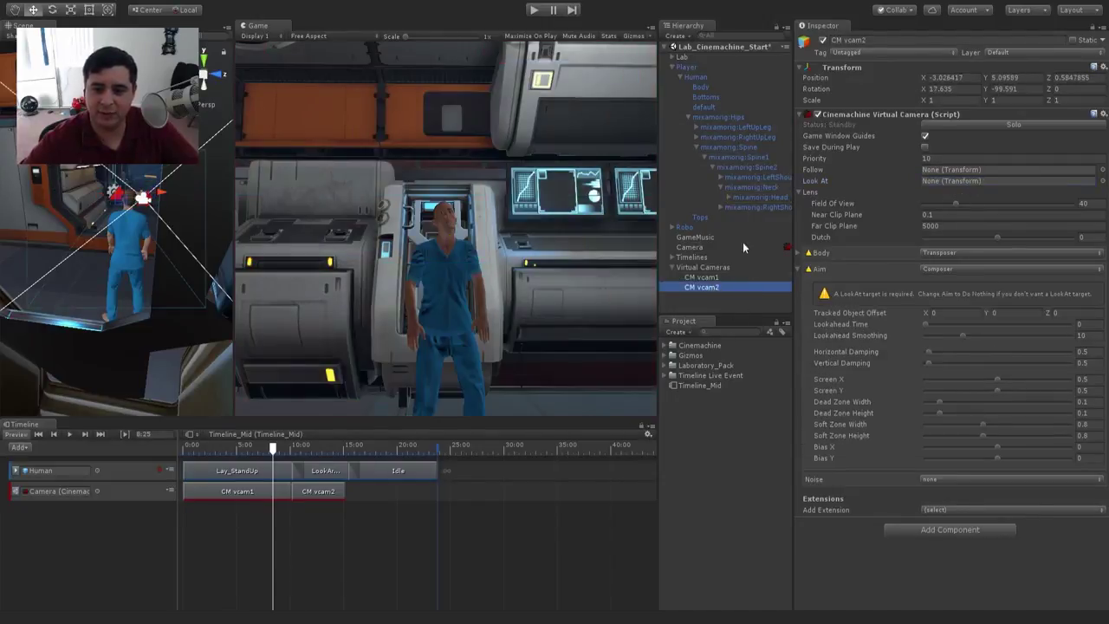
drag(746, 196, 940, 187)
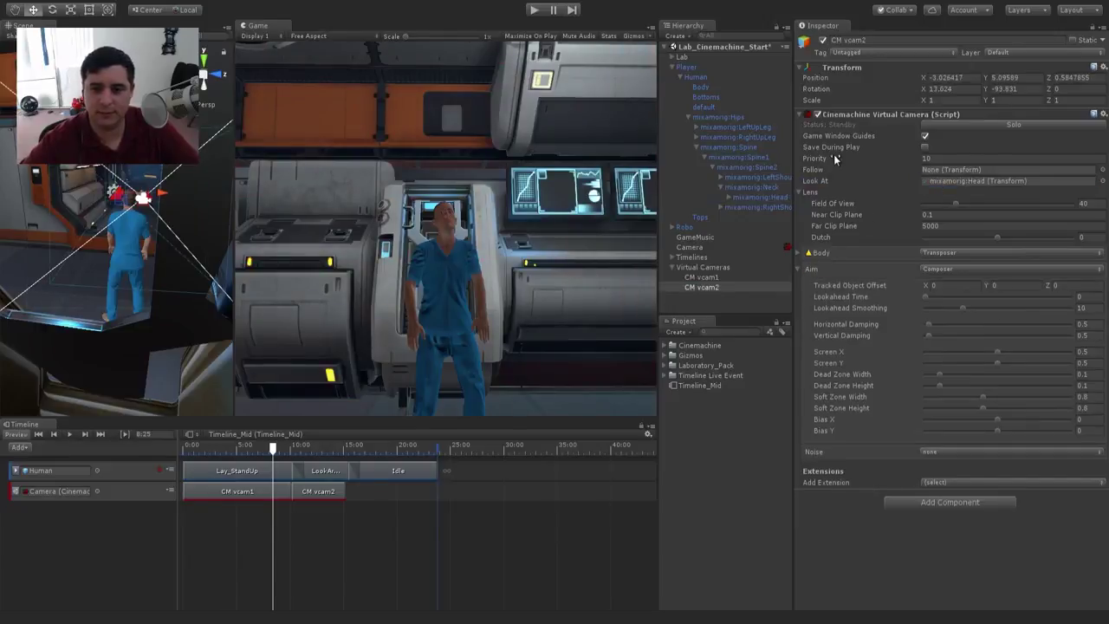
Step: Solo CM vcam2 and scrub Timeline_Mid back to 6:31 to check its head tracking, and turn Solo off
click(984, 124)
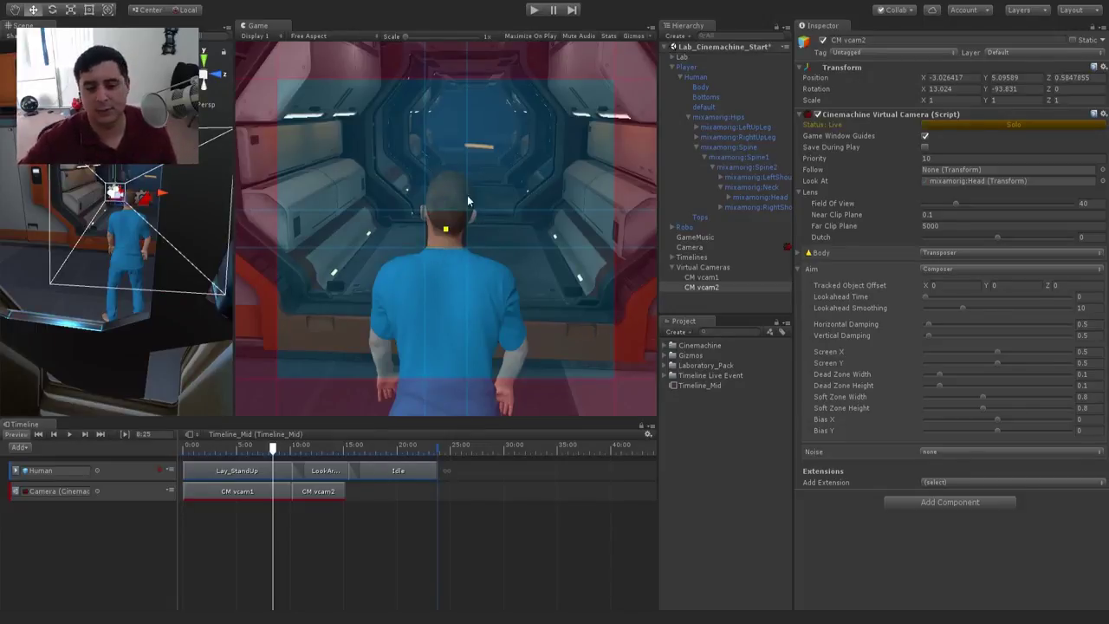
click(286, 448)
drag(287, 449, 256, 449)
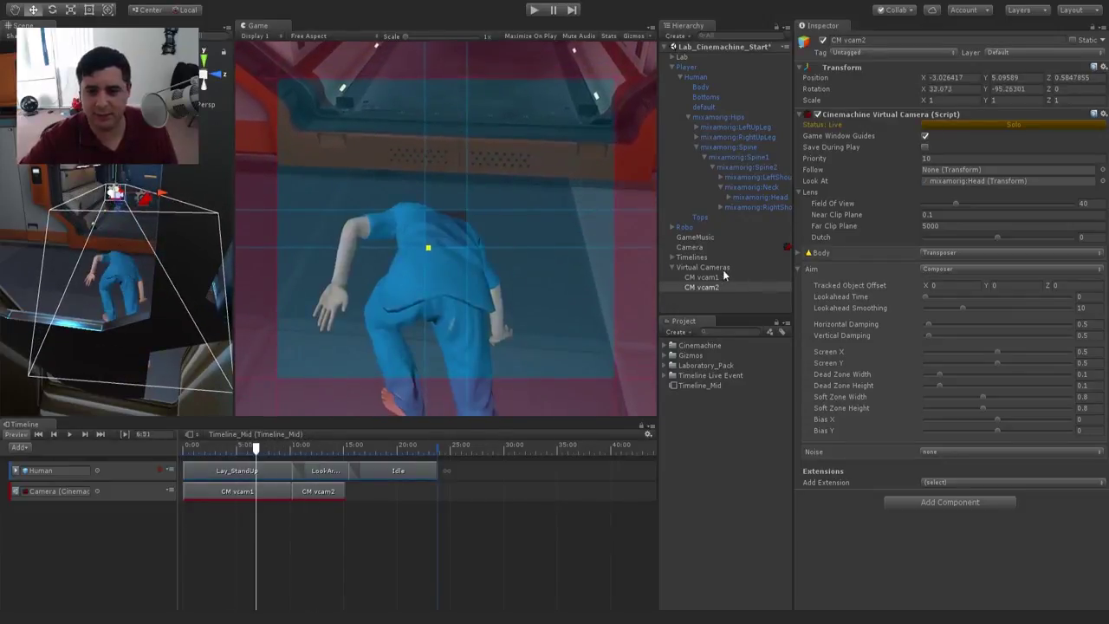
click(986, 127)
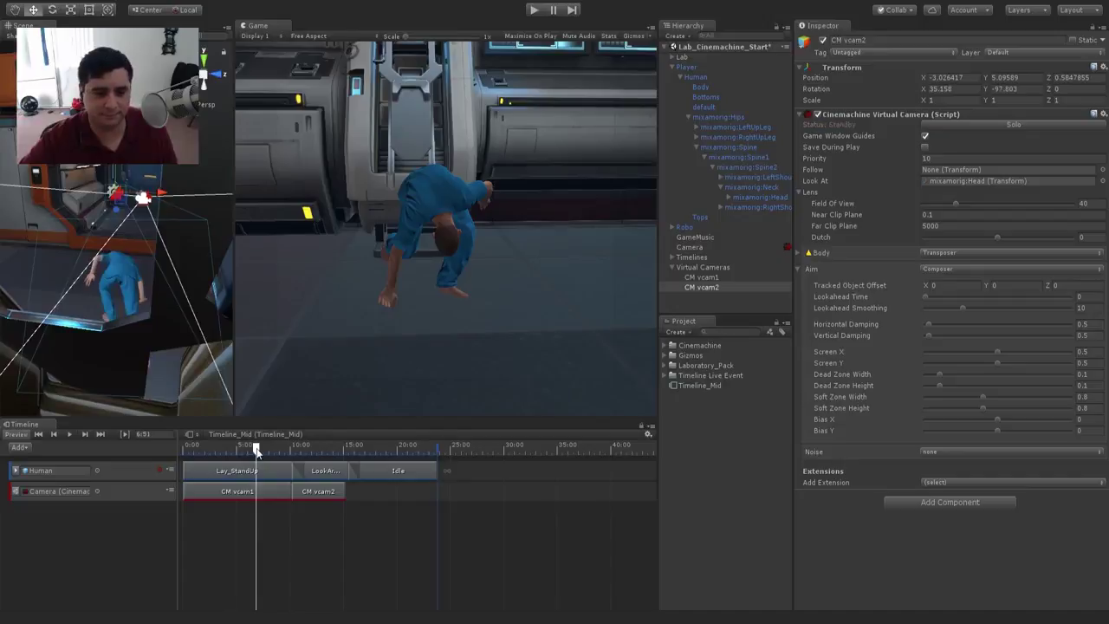
Step: Move the playhead to 10:35 and extend the CM vcam2 clip so it ends at 15.45 seconds
drag(257, 449, 297, 449)
click(341, 492)
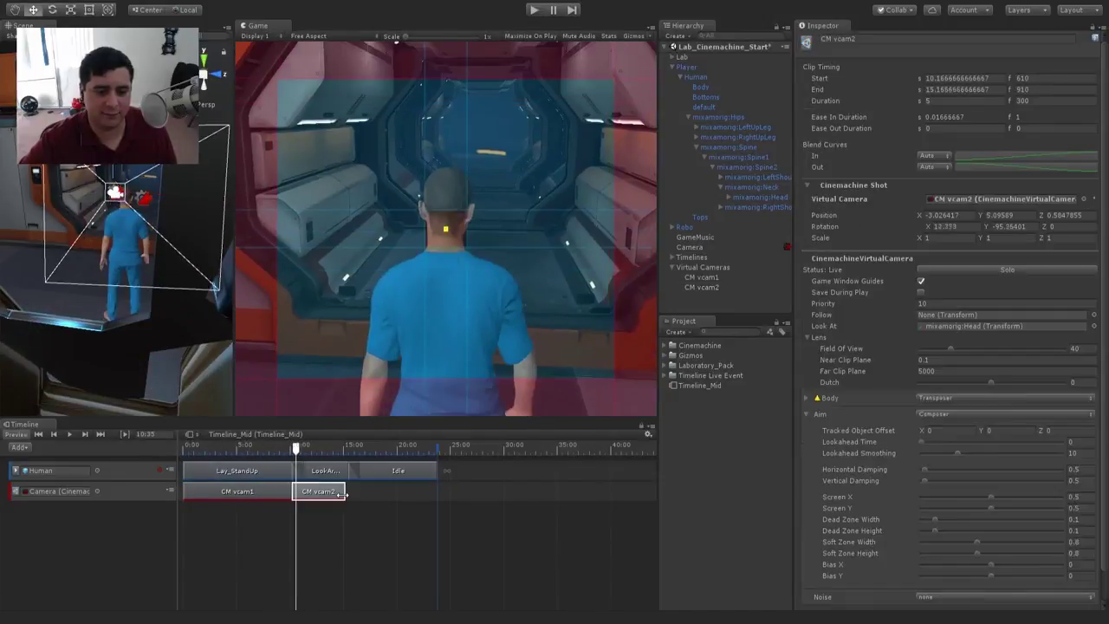
drag(343, 492, 347, 492)
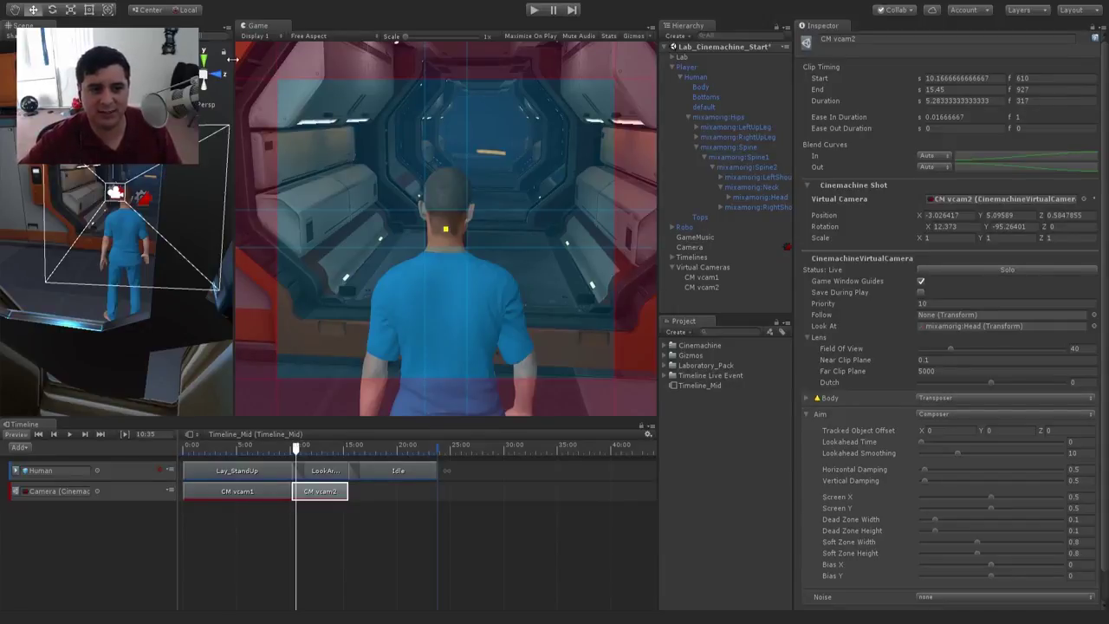
Step: Overlap the CM vcam2 clip with the end of the CM vcam1 clip for a 2.4-second blend, and scrub through the camera transition
drag(233, 58, 414, 69)
scroll(286, 168, down, 5)
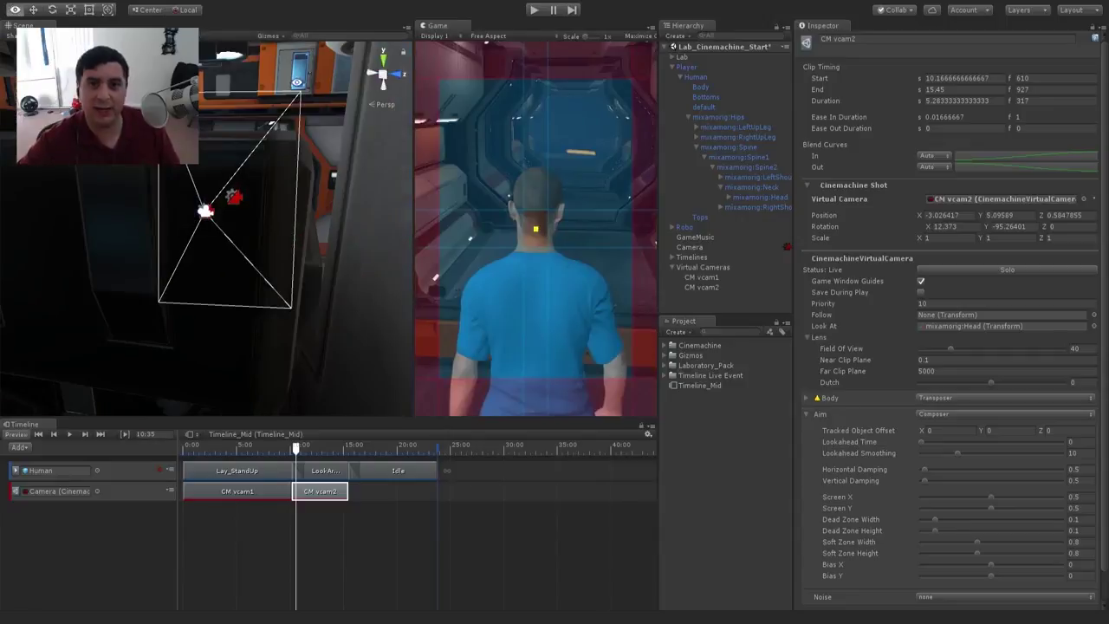
alt+drag(297, 82, 240, 195)
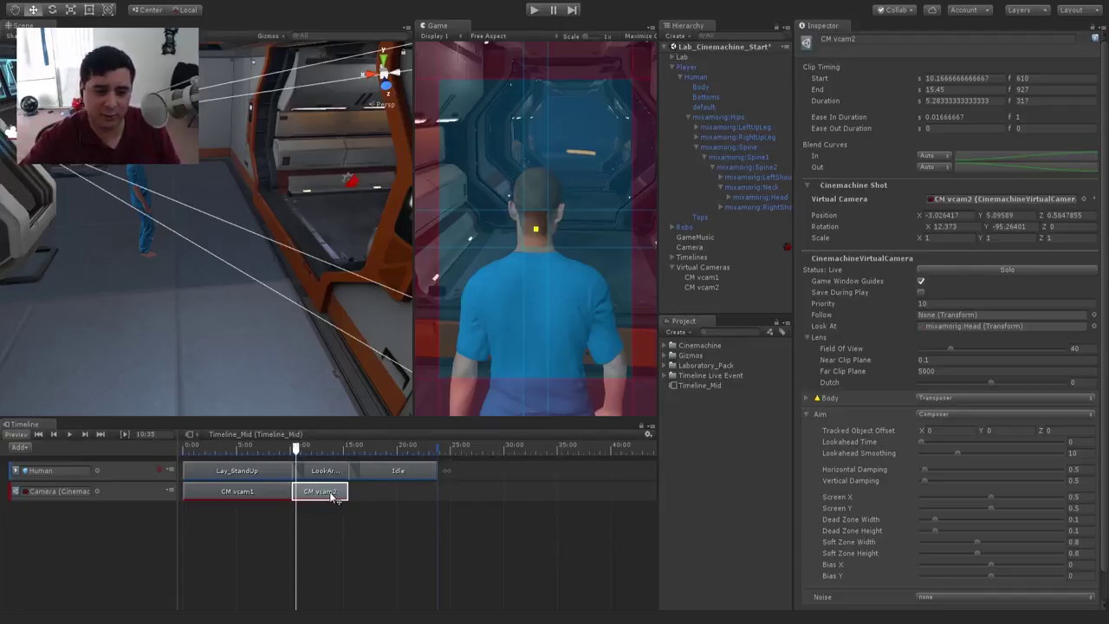
drag(331, 499, 308, 494)
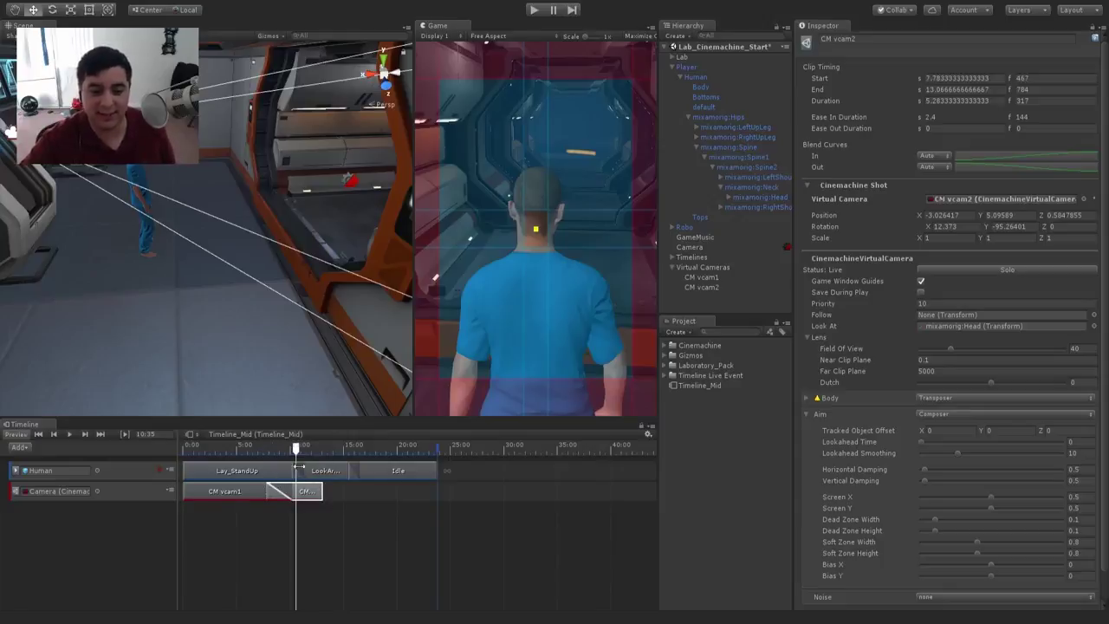
drag(247, 446, 275, 450)
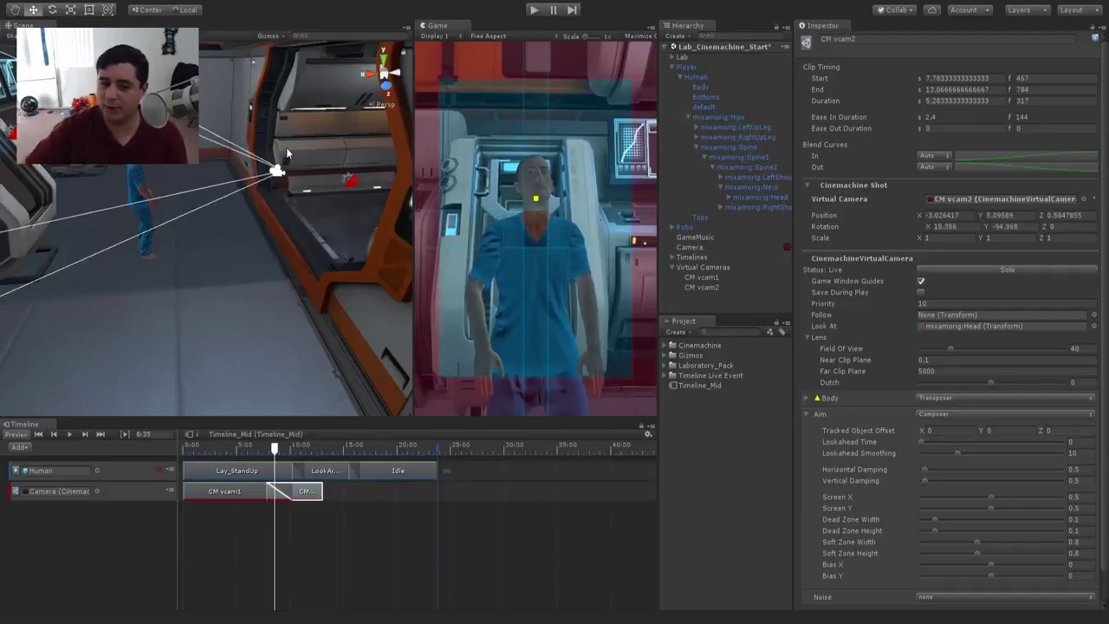
drag(275, 449, 298, 450)
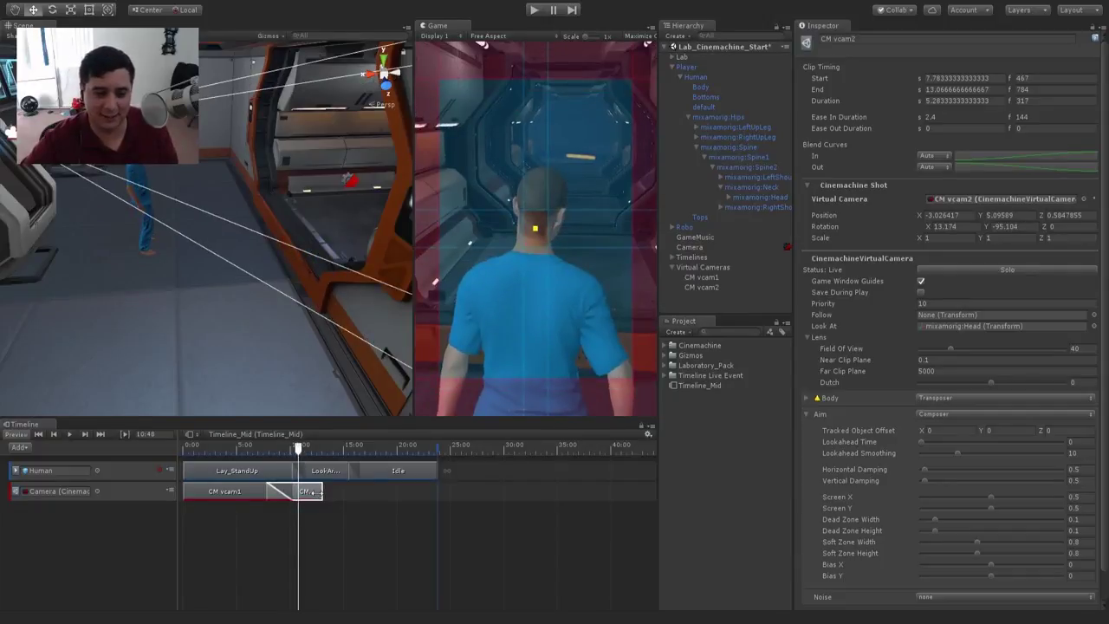
Step: Make the CM vcam2 clip run from about 10.18 to 15.45 seconds, directly after CM vcam1 without a blend, and move the playhead to 15:33
drag(322, 493, 342, 505)
middle_drag(332, 200, 328, 250)
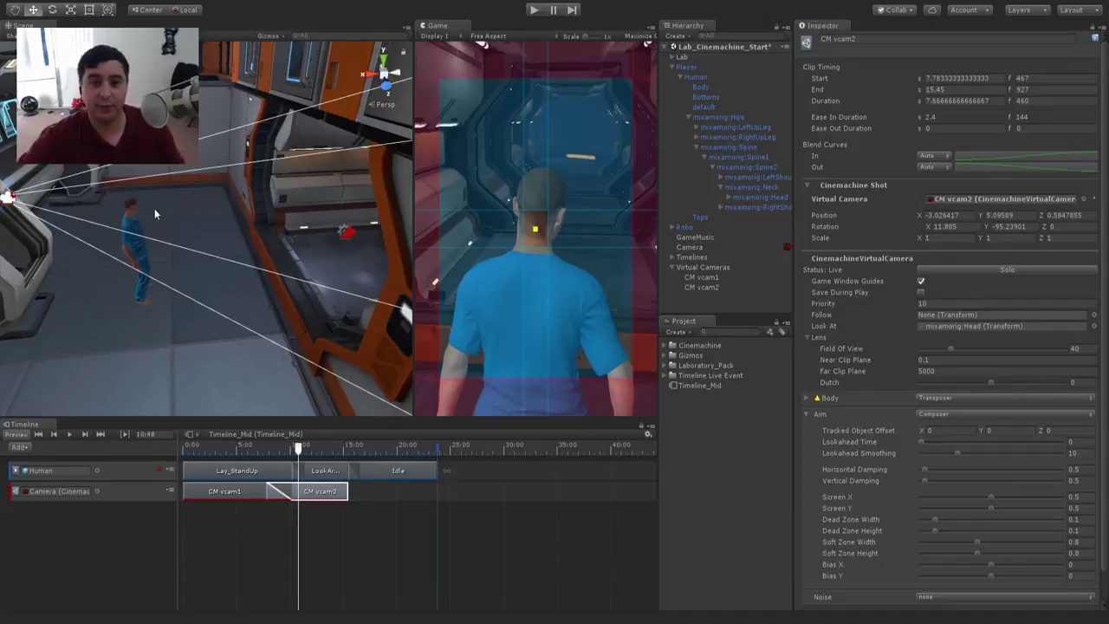
drag(317, 493, 347, 495)
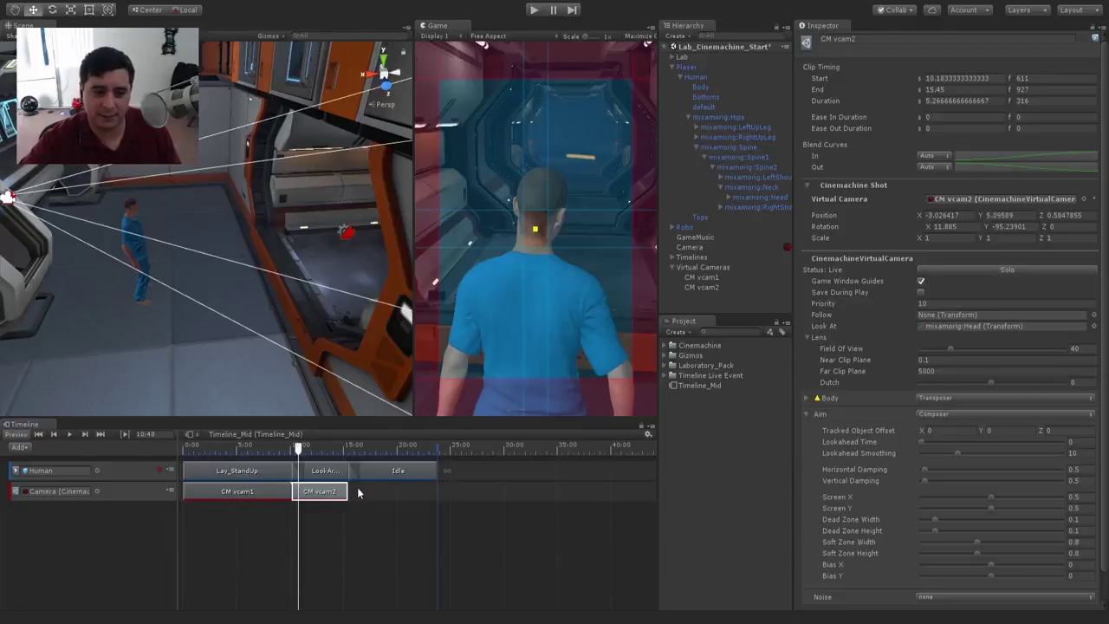
click(240, 492)
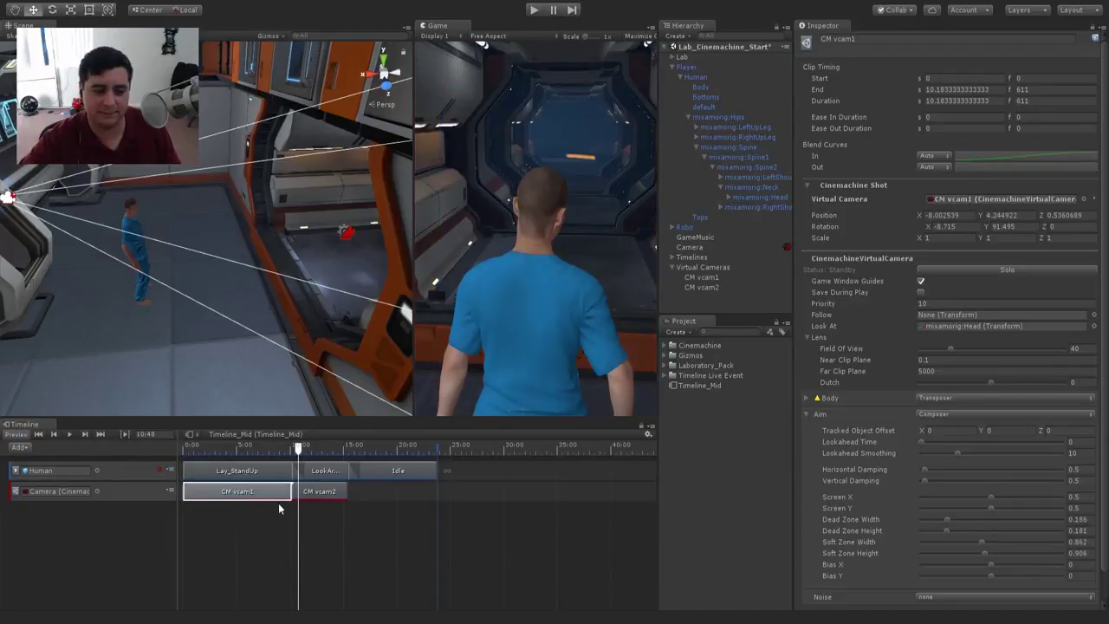
drag(362, 447, 349, 447)
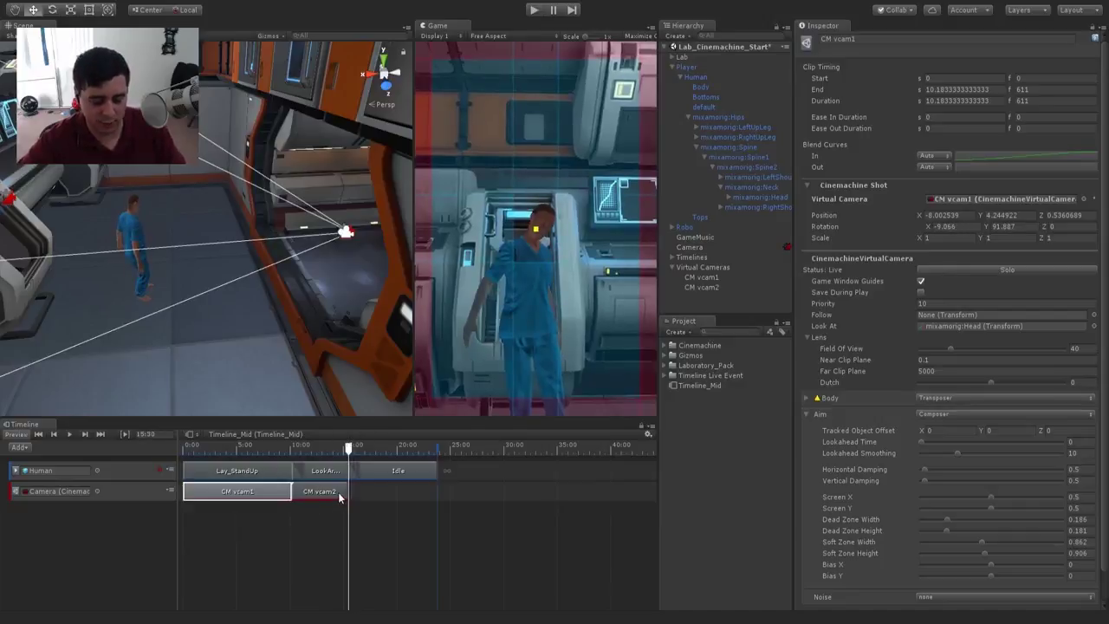
Step: Duplicate the CM vcam1 clip after CM vcam2, run it from 15.5 to about 20.02 seconds, and extend CM vcam2 to meet it
key(ctrl+d)
drag(457, 492, 416, 491)
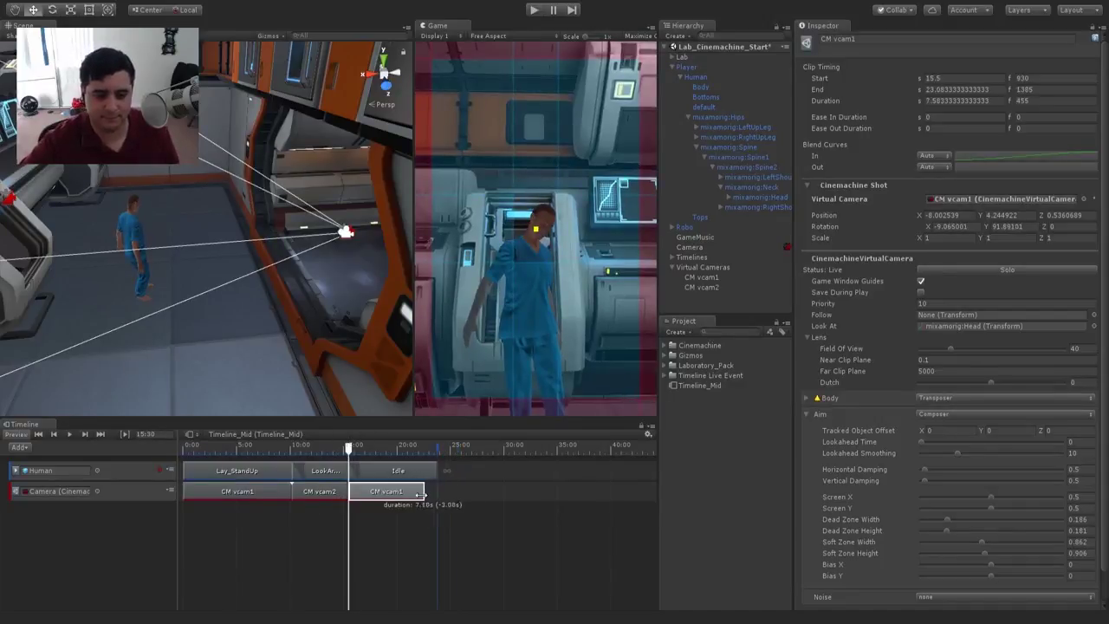
mouse_move(356, 451)
mouse_down()
mouse_move(324, 448)
mouse_move(362, 449)
mouse_up()
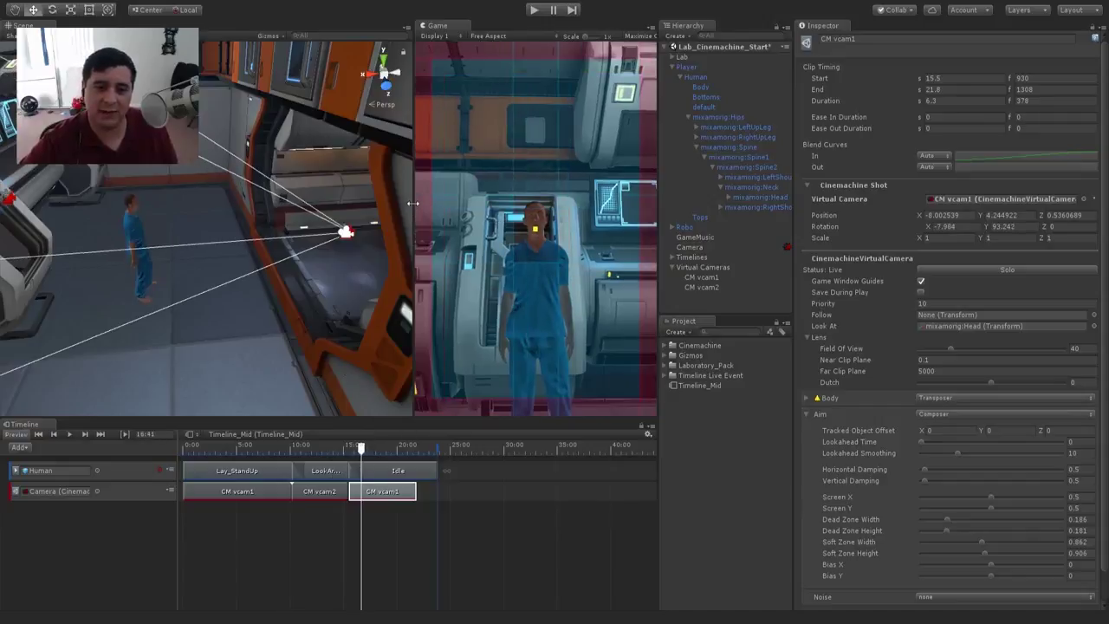
drag(414, 183, 312, 183)
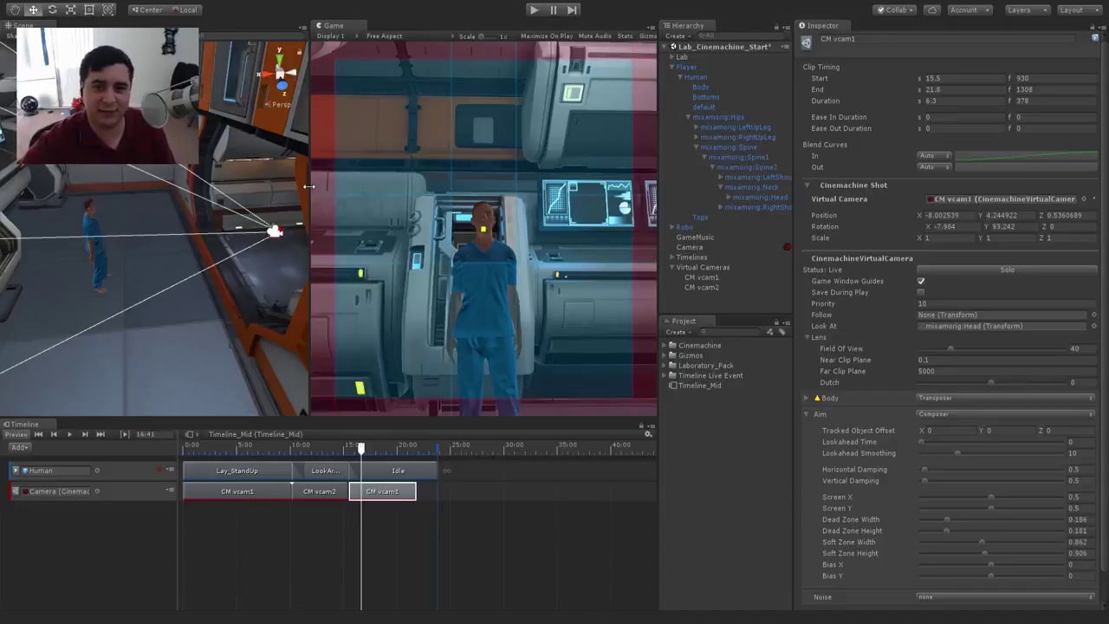
drag(349, 491, 347, 493)
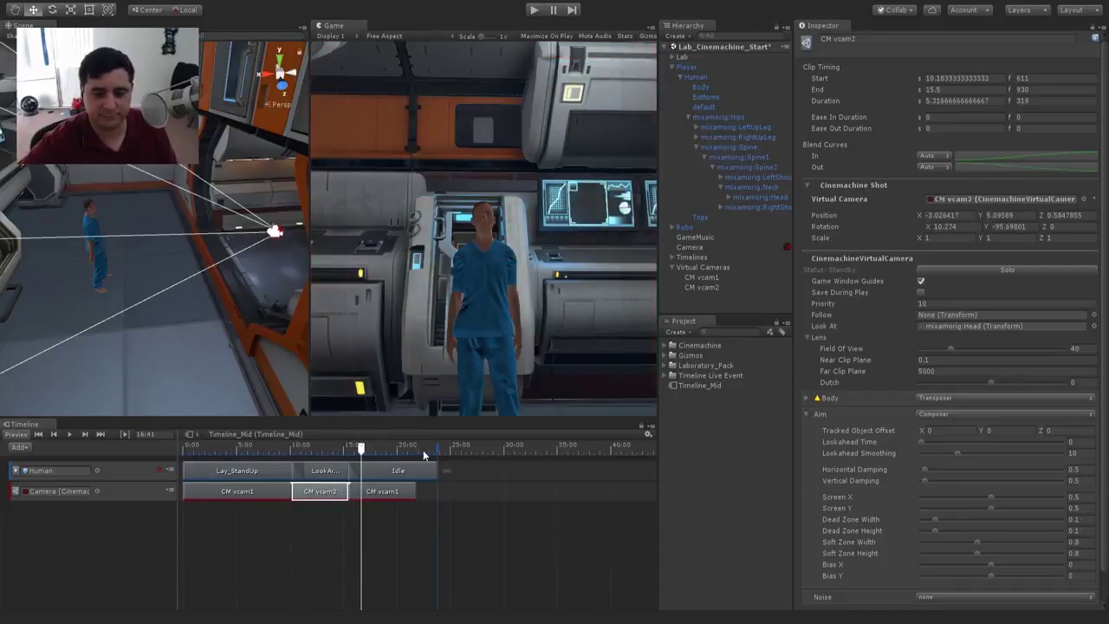
drag(417, 492, 398, 491)
Step: Add a Cinemachine shot with a new virtual camera directly after the second CM vcam1 clip, and parent that camera under Virtual Cameras
right_click(452, 491)
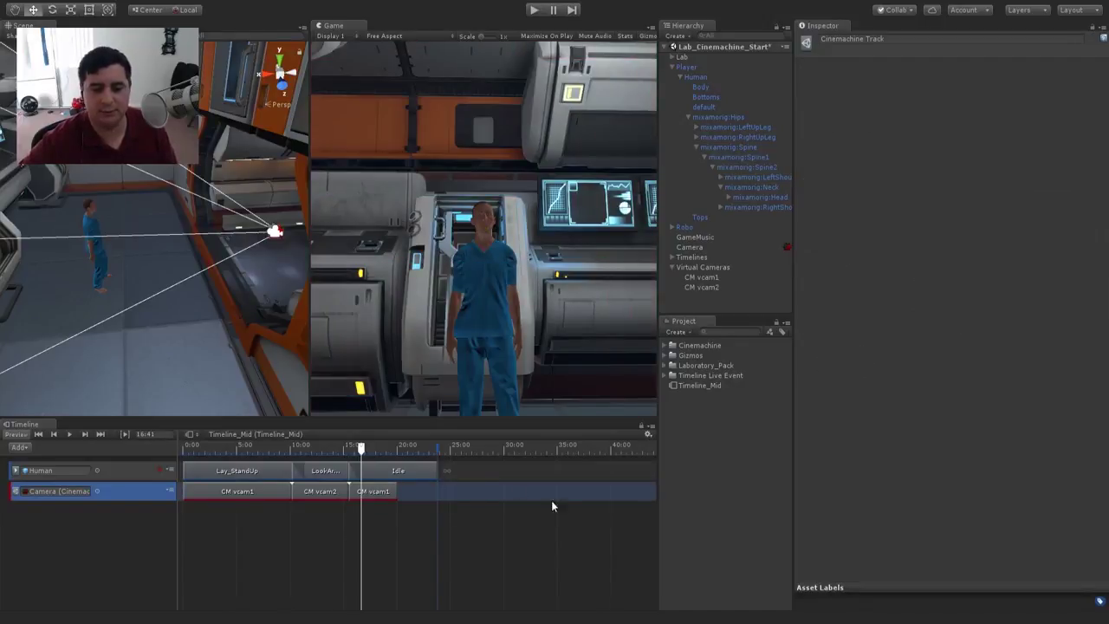
click(546, 599)
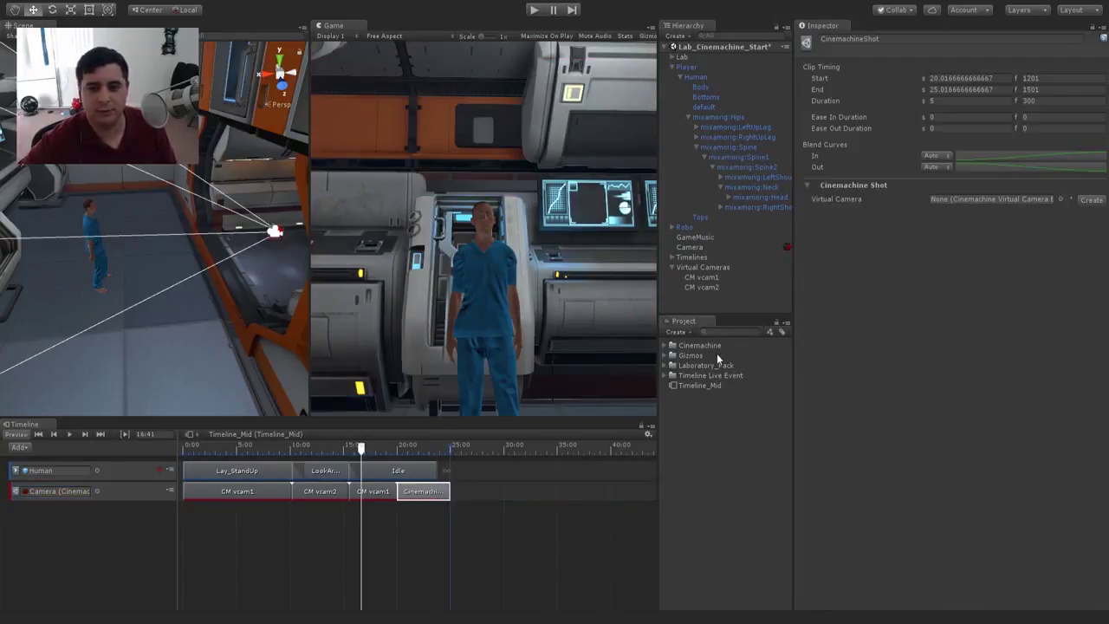
click(1090, 200)
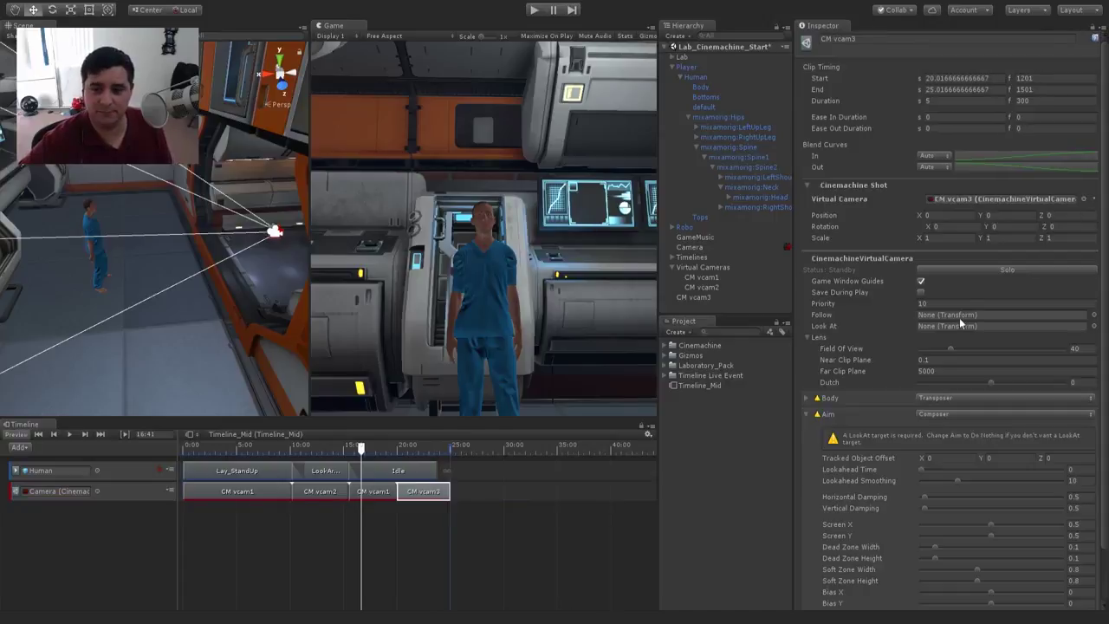
drag(694, 298, 715, 270)
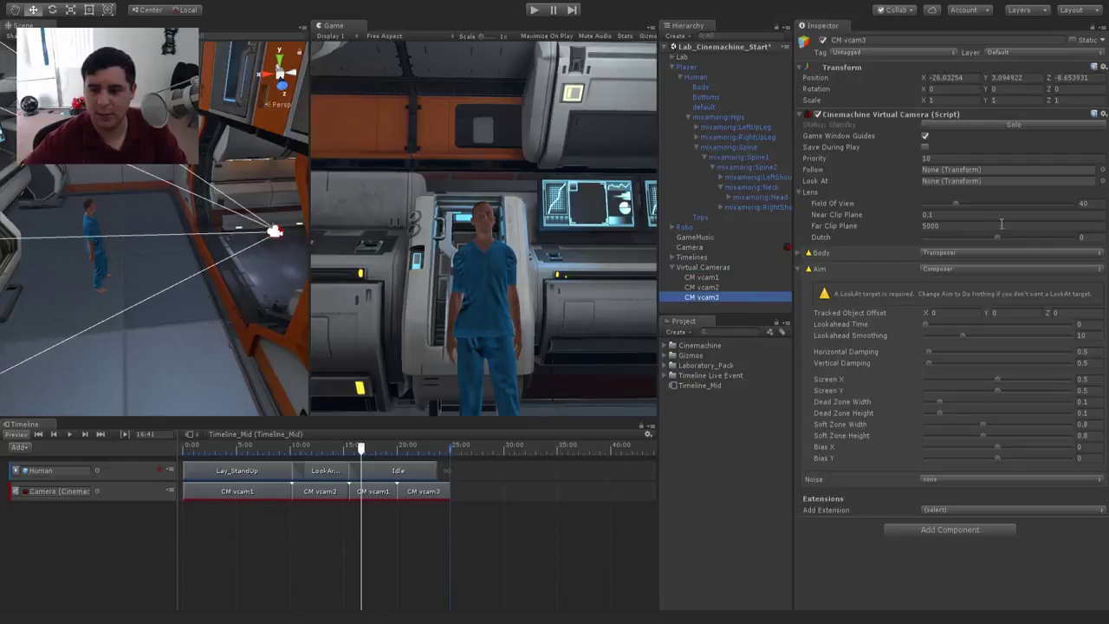
Step: Solo CM vcam3 and align it with a Scene view that frames the character from the front
middle_drag(210, 192, 228, 184)
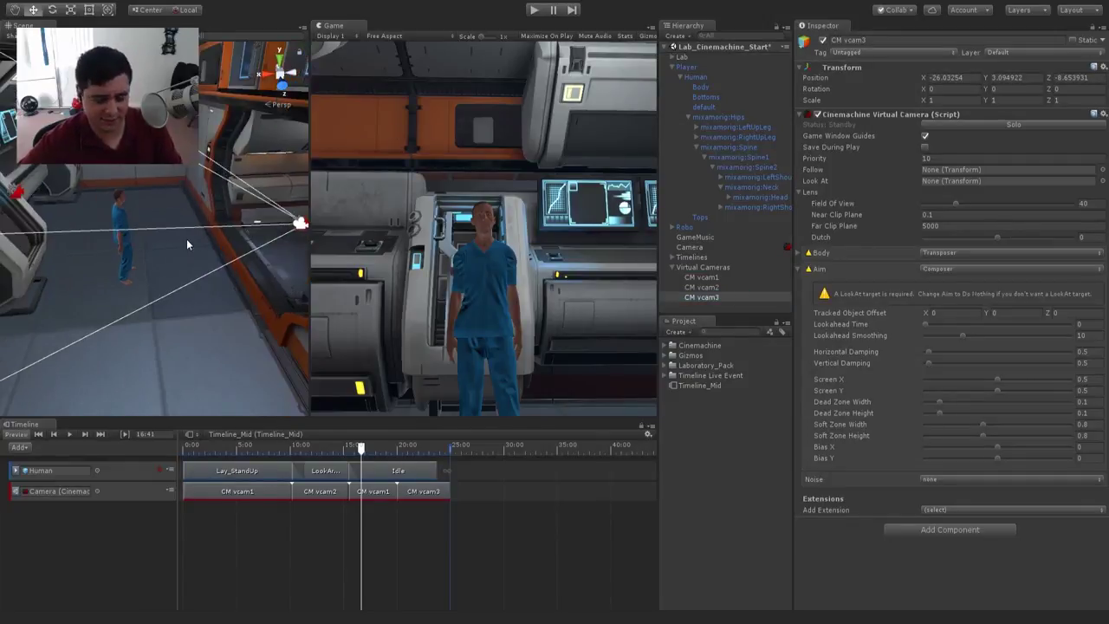
alt+drag(257, 232, 440, 384)
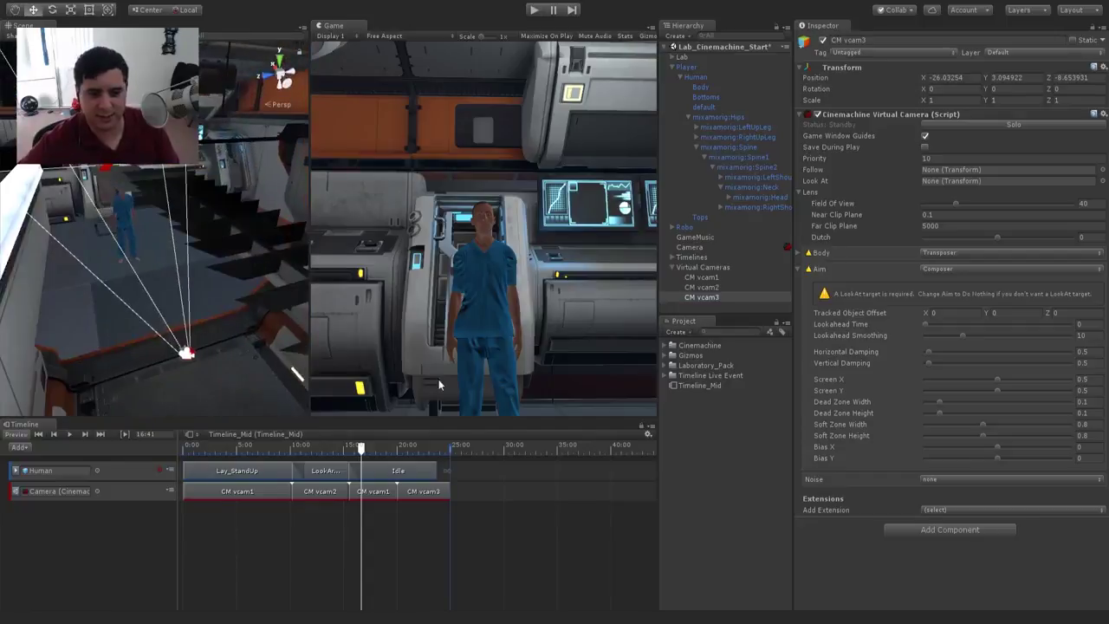
click(428, 500)
click(710, 296)
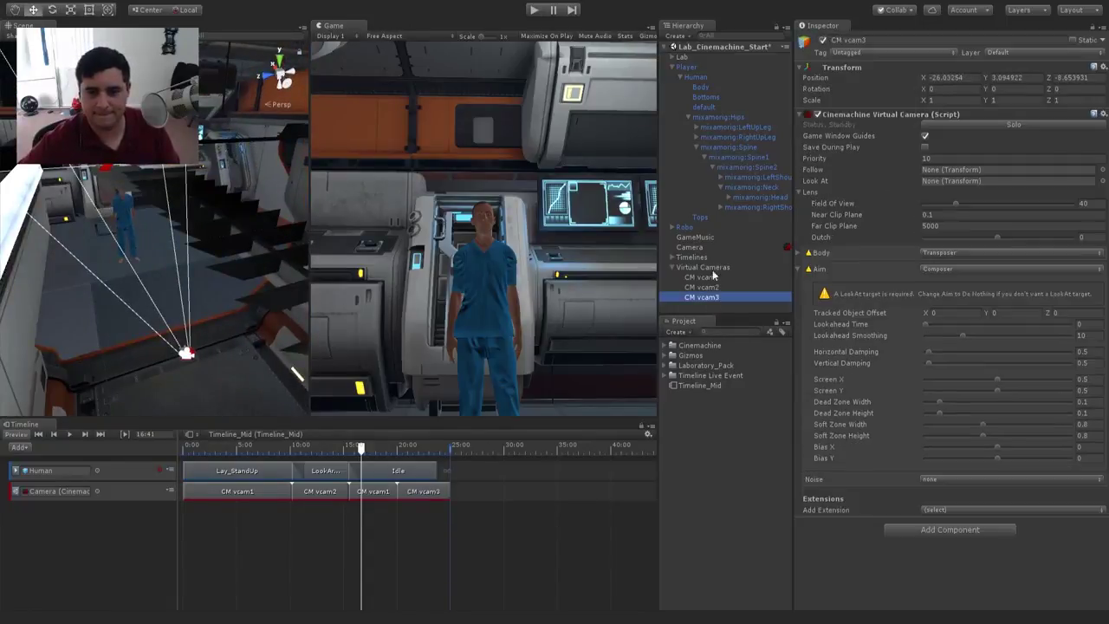
click(974, 125)
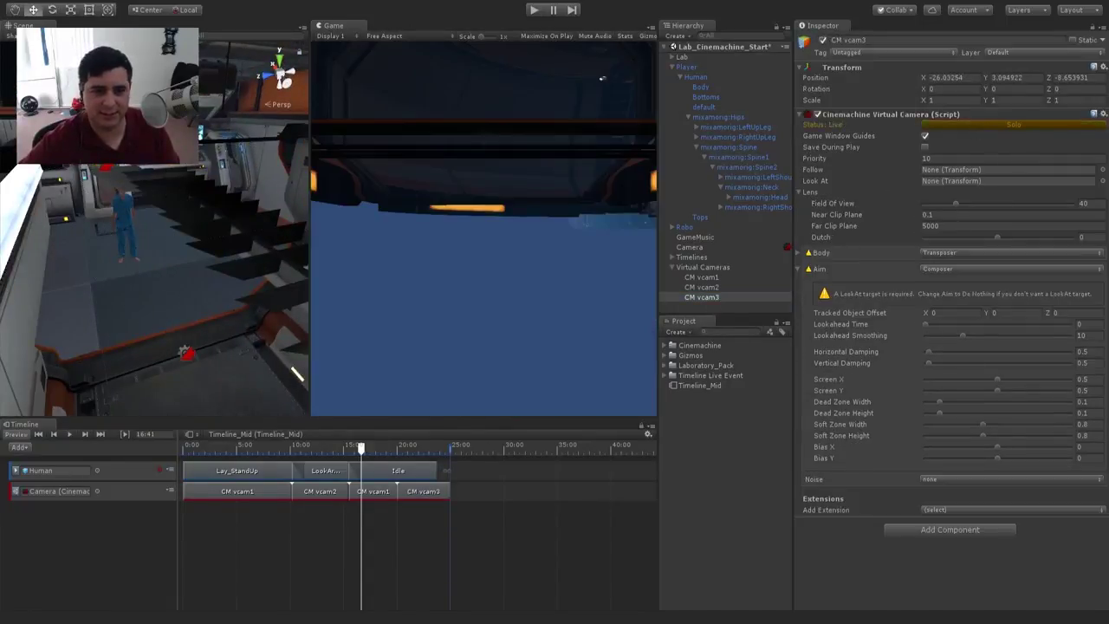
alt+drag(212, 189, 202, 211)
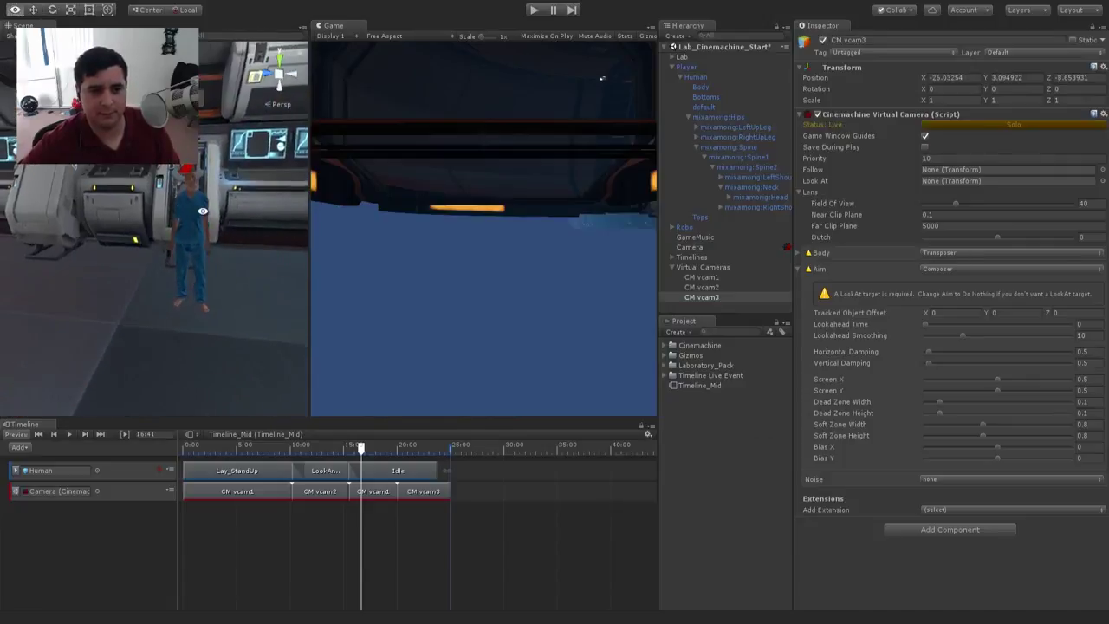
right_drag(203, 211, 212, 235)
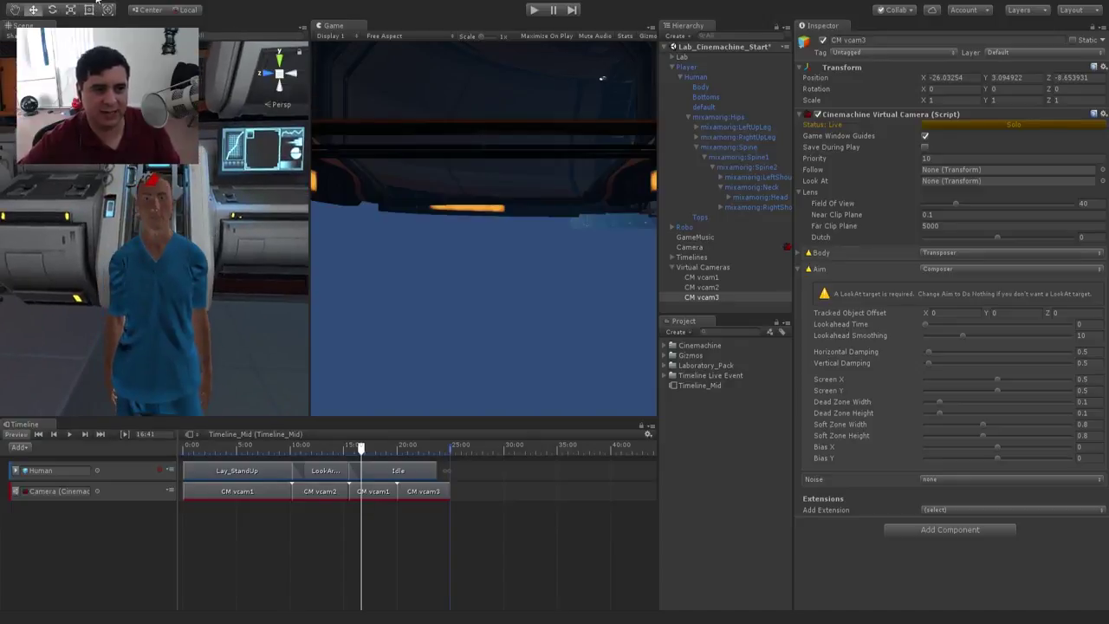
key(ctrl+shift+f)
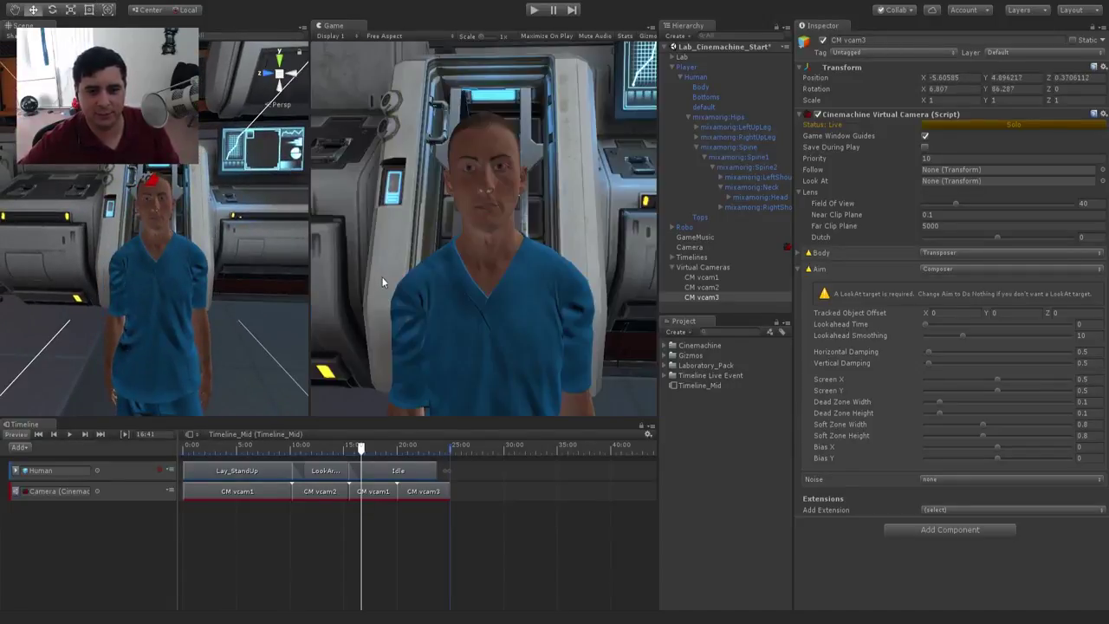
Step: Lower CM vcam3 slightly to about position -5.611, 4.854, 0.37 to refine the framing of the character's upper body
scroll(217, 243, down, 4)
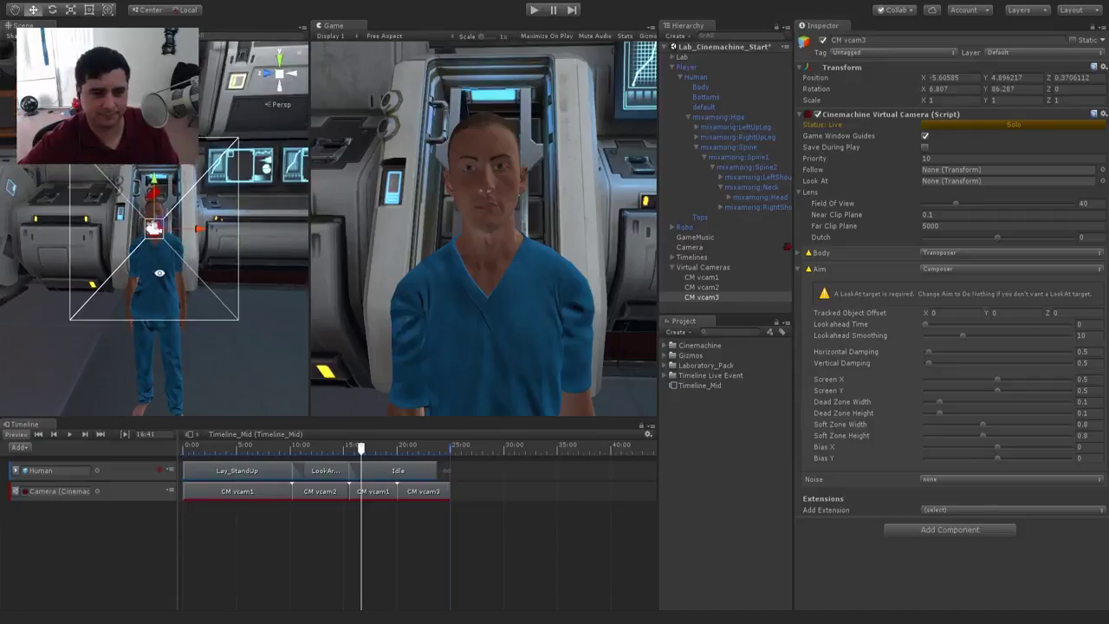
alt+drag(35, 260, 262, 319)
right_drag(262, 319, 262, 275)
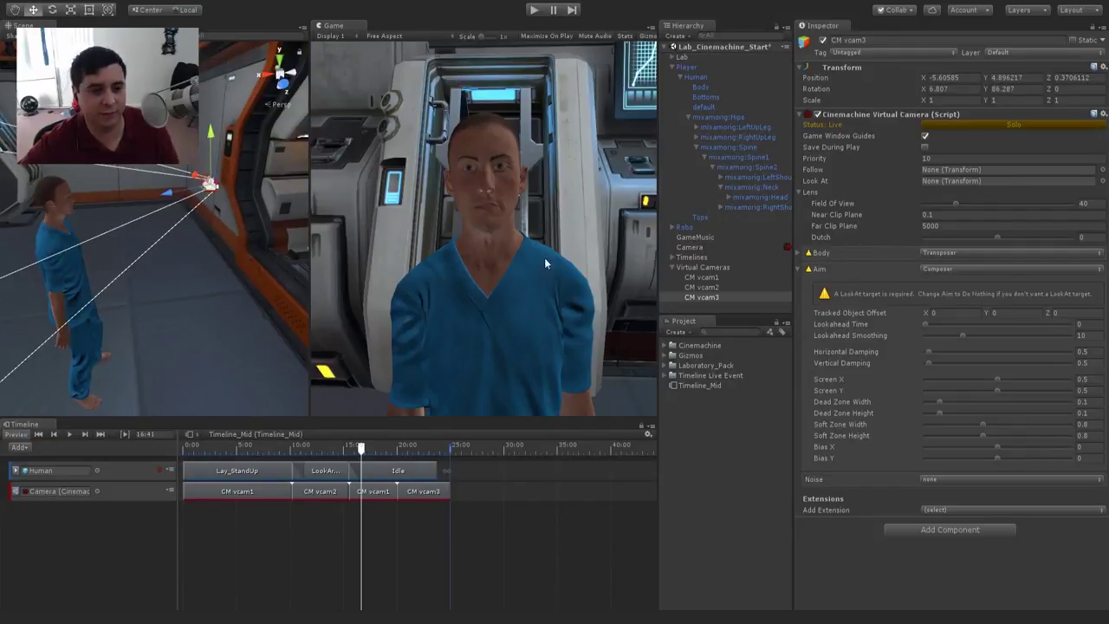
drag(211, 131, 208, 134)
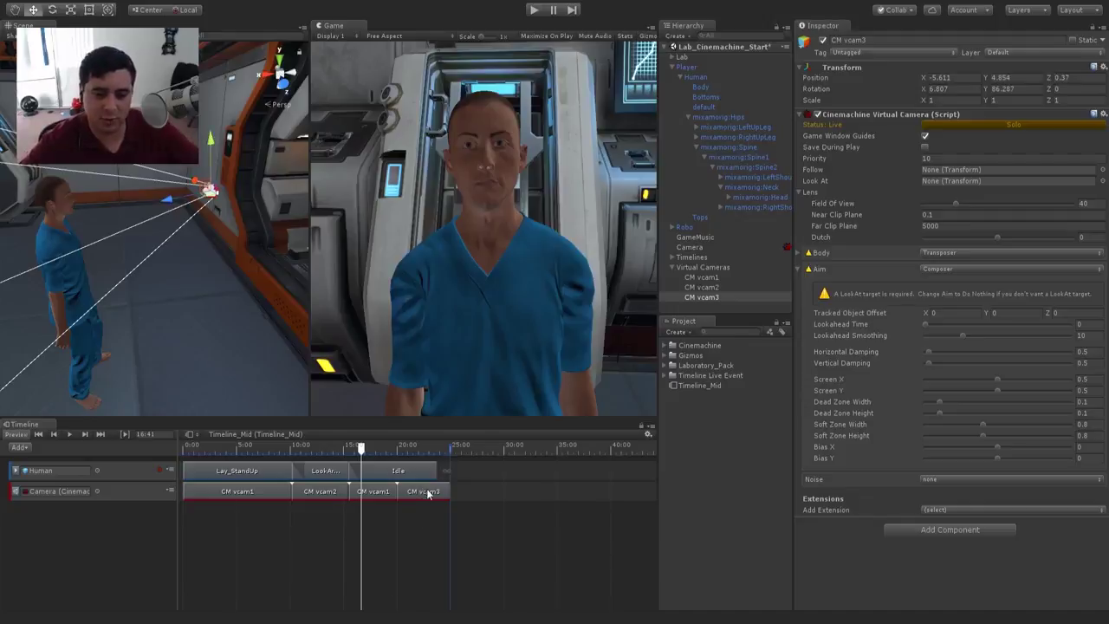
Step: Move the CM vcam3 clip back to start at 15.5 seconds for a 4.52-second blend from CM vcam1, and scrub to 17:20
mouse_move(427, 494)
mouse_down()
mouse_move(397, 492)
mouse_move(439, 493)
mouse_move(416, 492)
mouse_up()
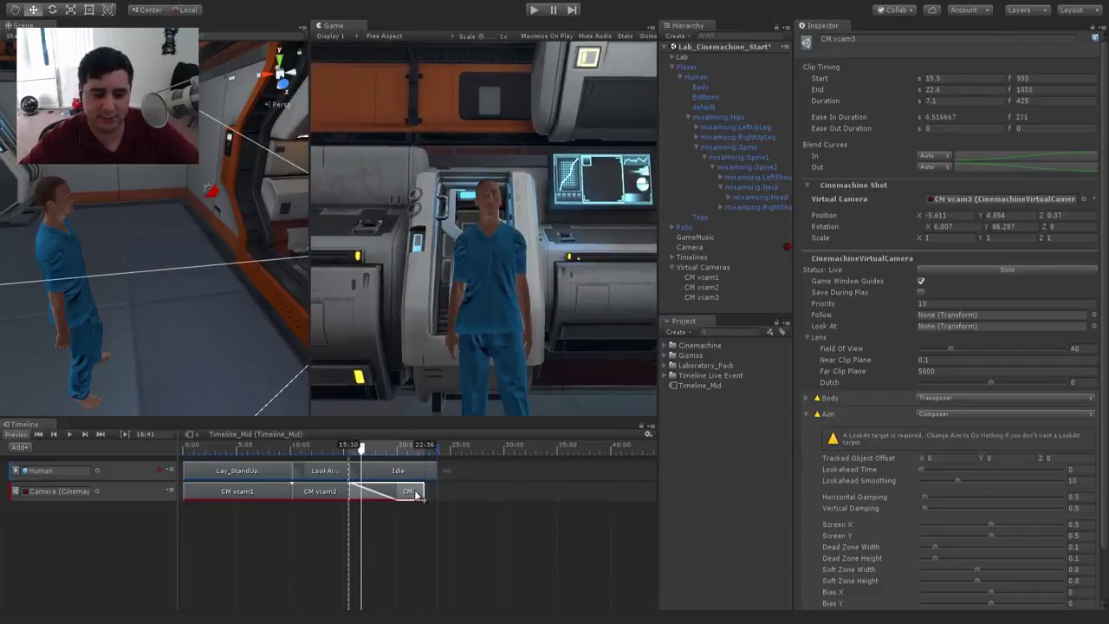
drag(356, 446, 368, 479)
scroll(213, 261, down, 3)
right_drag(213, 260, 260, 262)
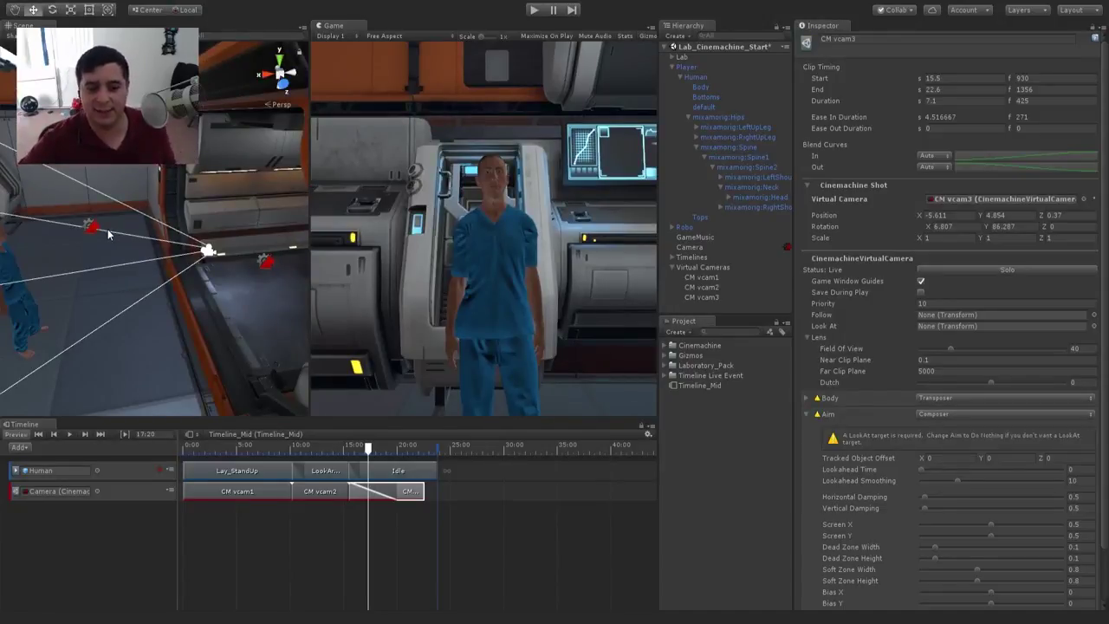
Step: Extend the CM vcam3 clip to end at about 23.78 seconds, and play Timeline_Mid from the start
drag(427, 496, 437, 499)
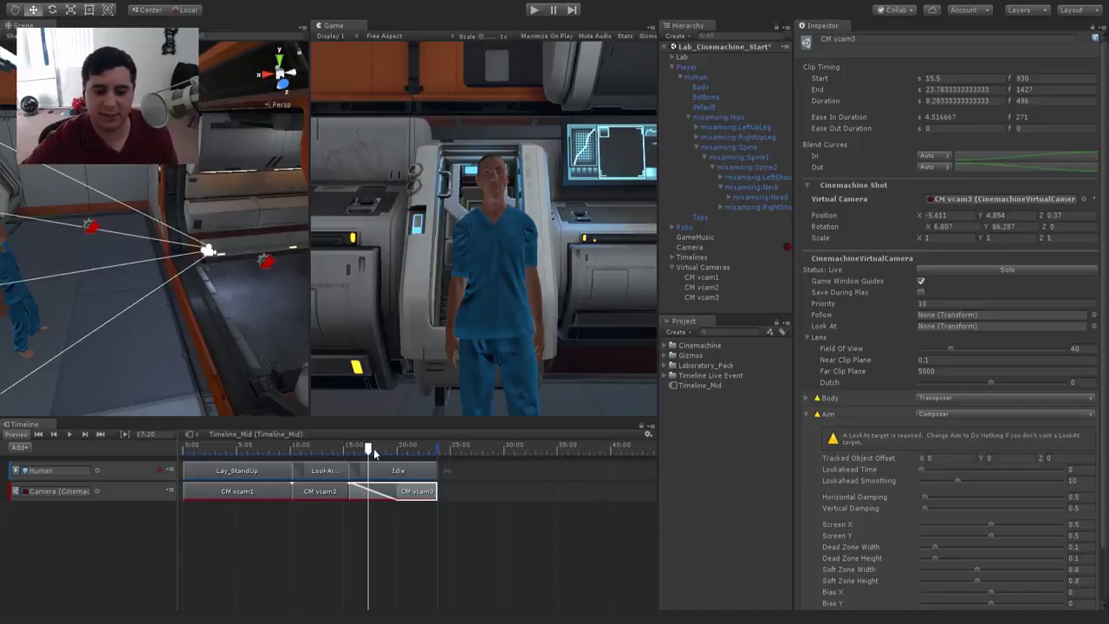
drag(373, 448, 365, 470)
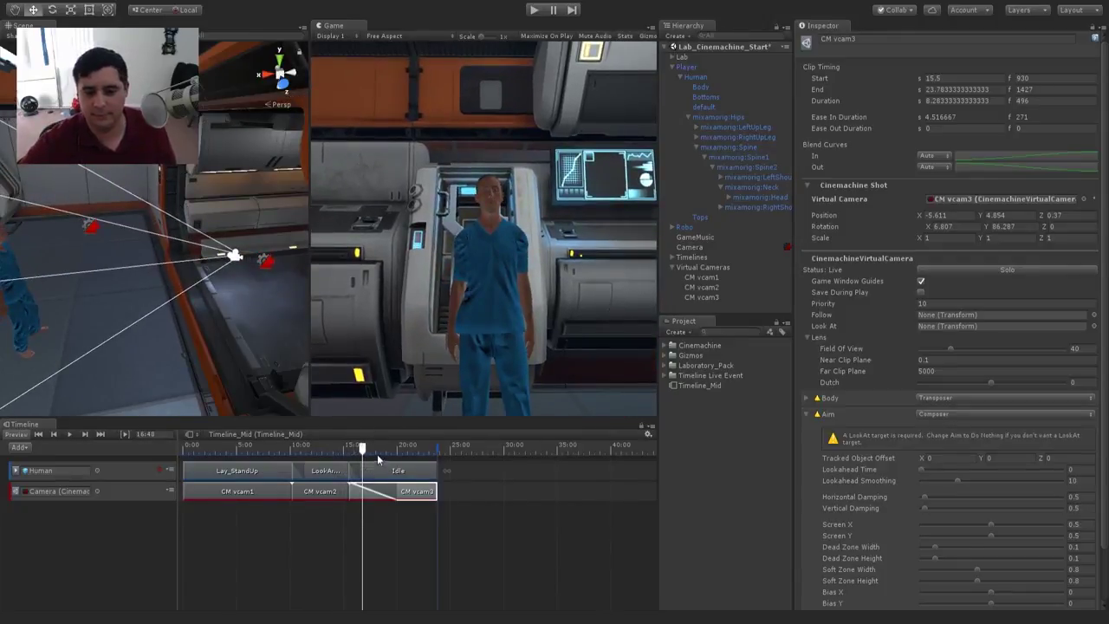
drag(362, 447, 182, 446)
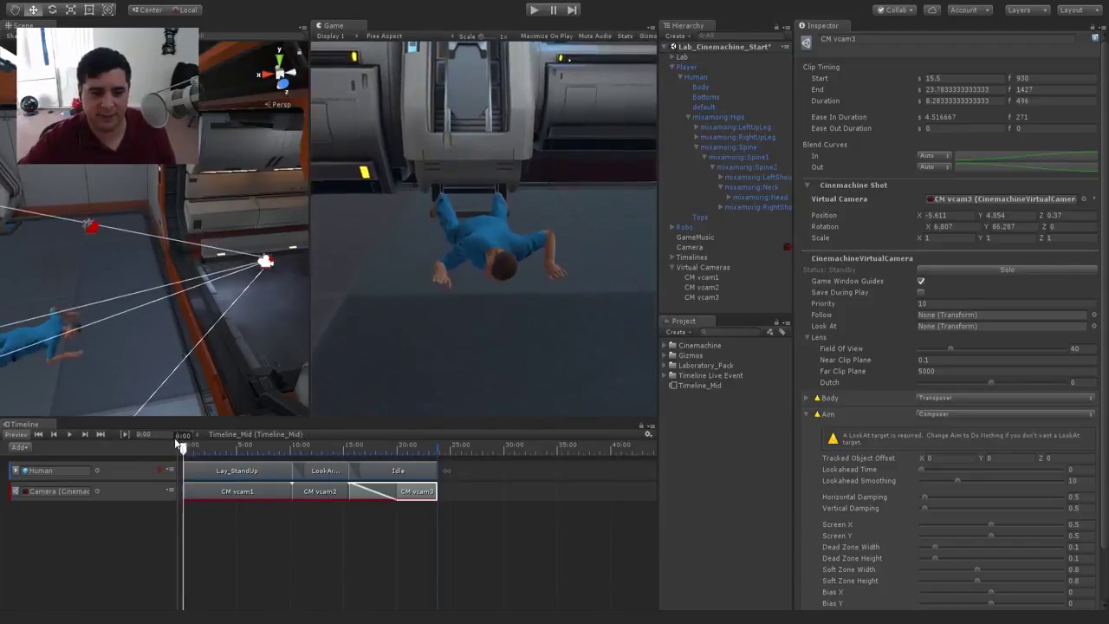
click(71, 436)
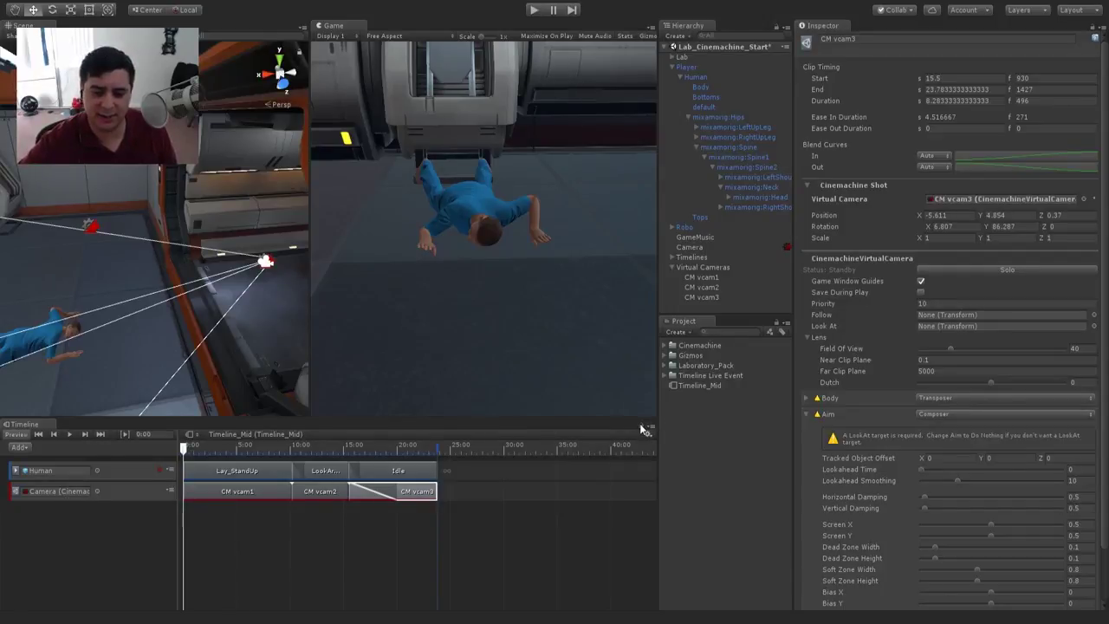
Step: Collapse the Player and Virtual Cameras hierarchies, and create an empty child object named Timeline_Track under Timelines
click(671, 67)
click(671, 116)
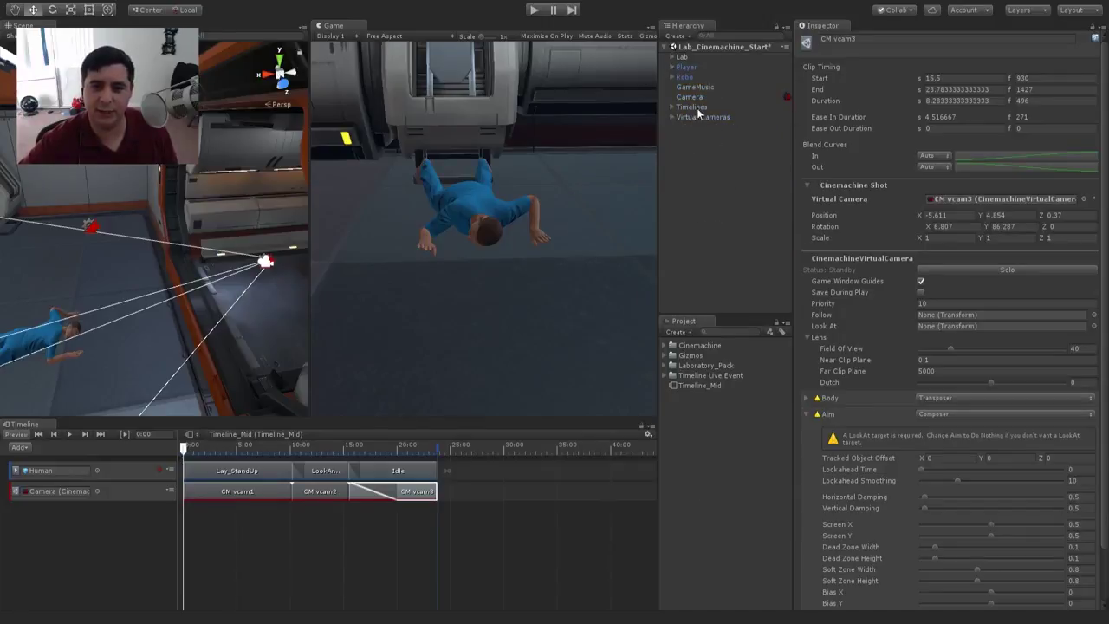
click(671, 106)
click(691, 107)
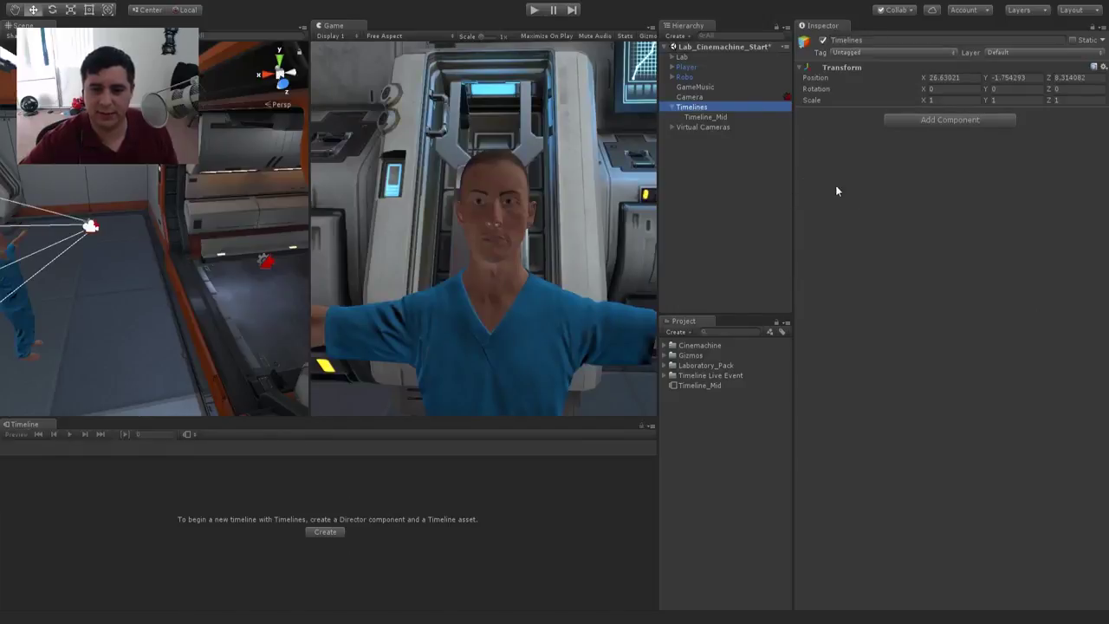
key(alt+shift+n)
click(710, 126)
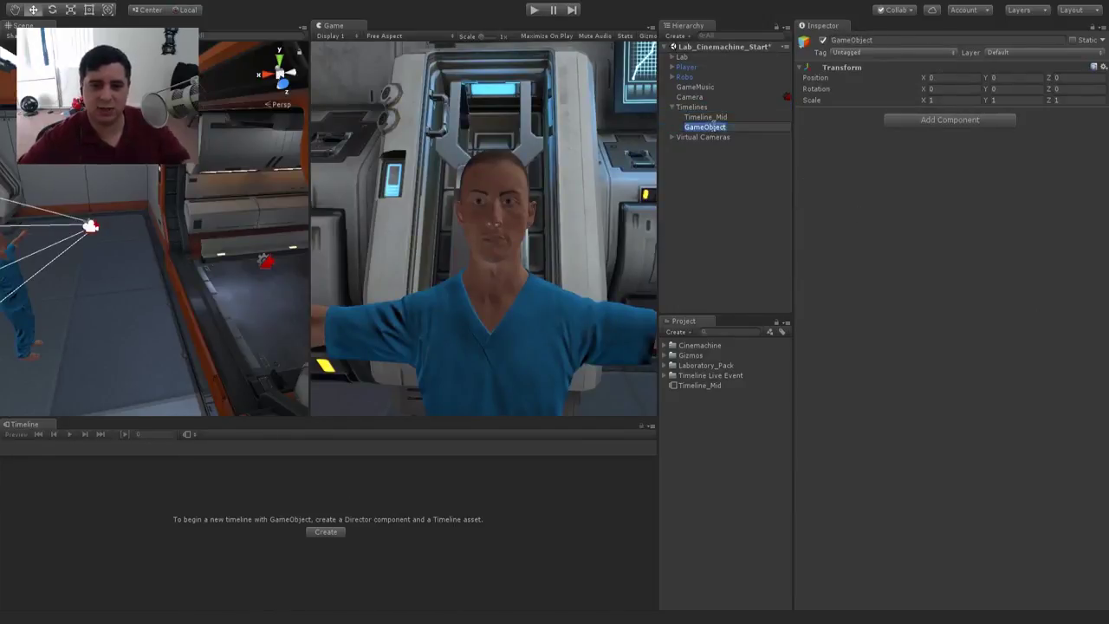
text(Timeline)
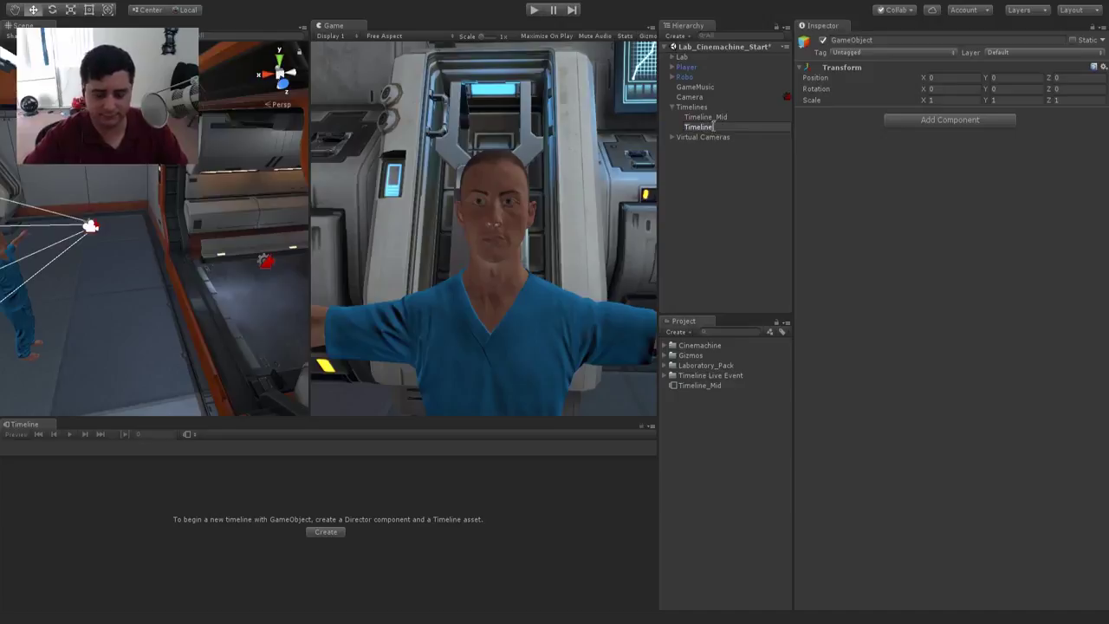
text(_Track)
key(Return)
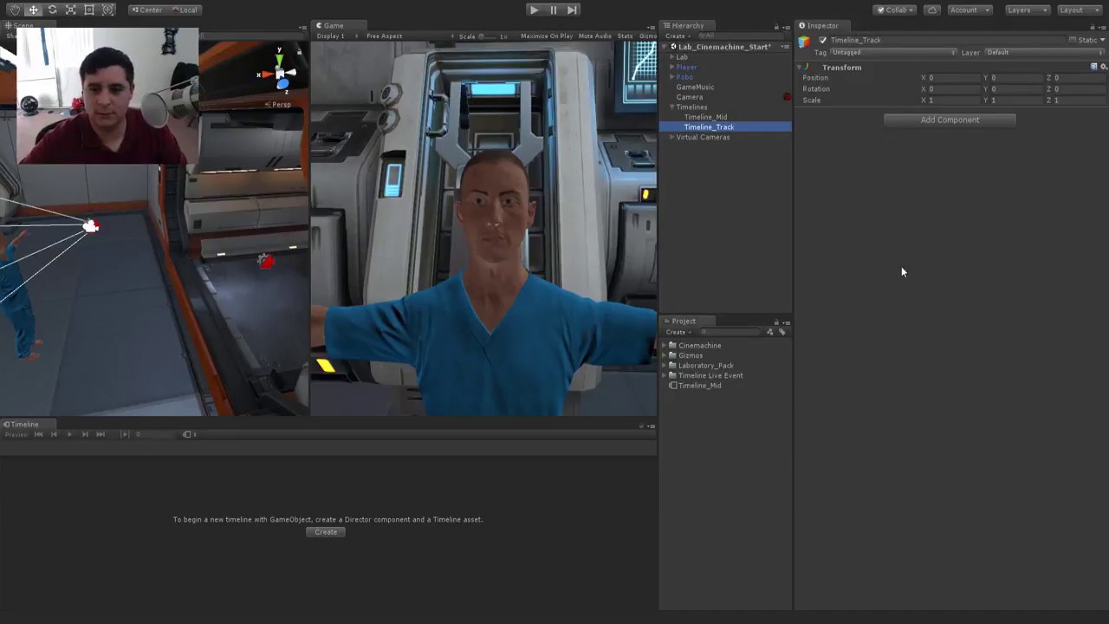
Step: Create a Director component and timeline asset for Timeline_Track, and rename the asset as Timeline_Track
click(331, 532)
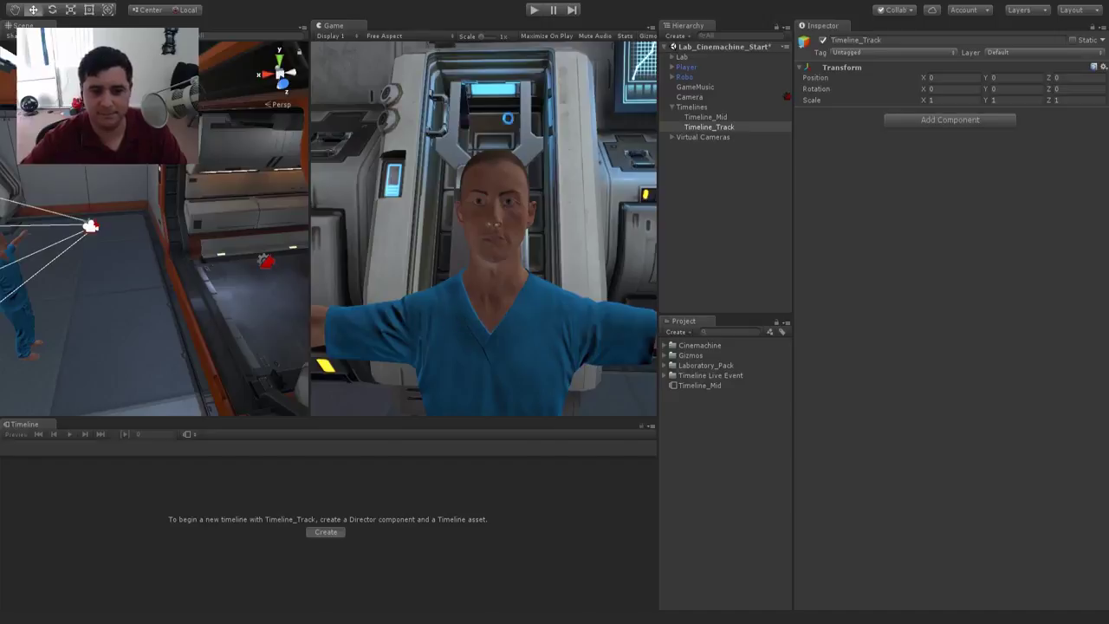
click(734, 397)
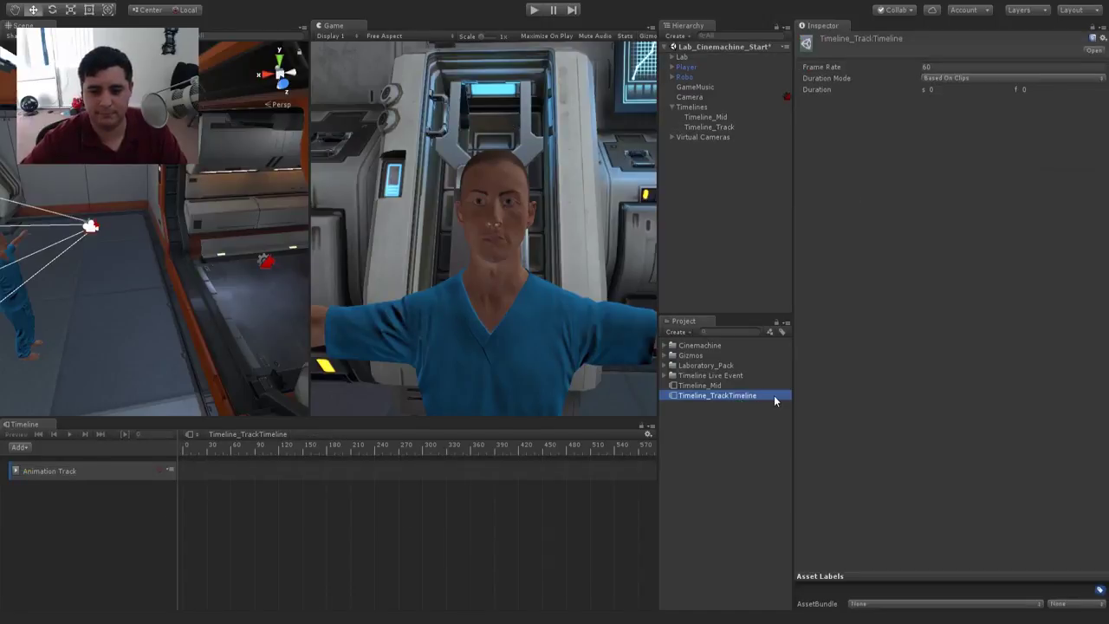
click(773, 395)
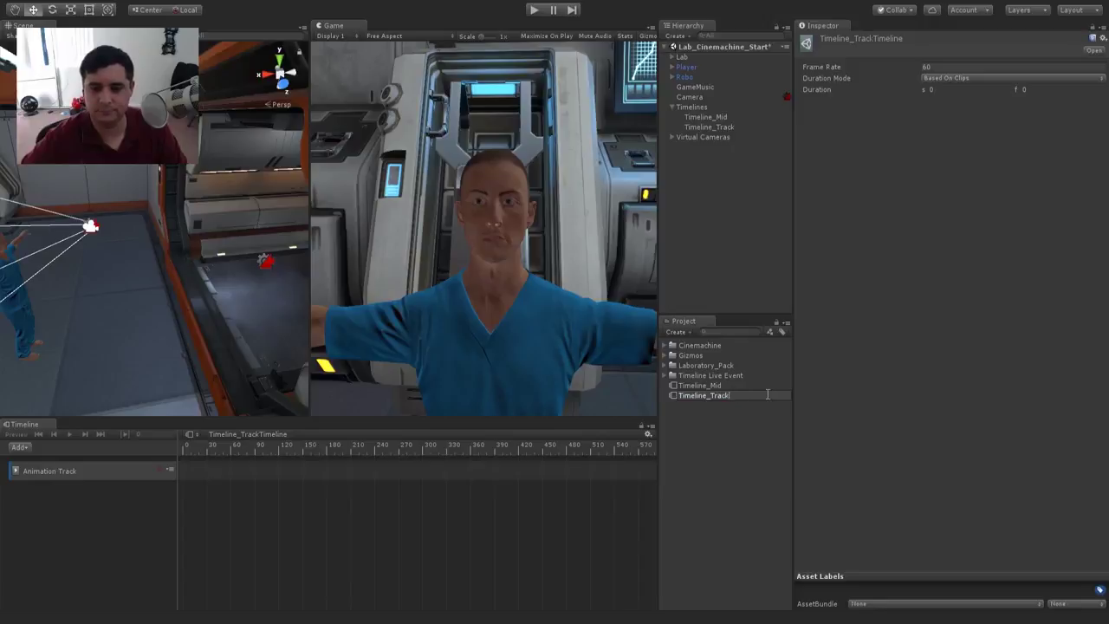
key(Return)
click(735, 470)
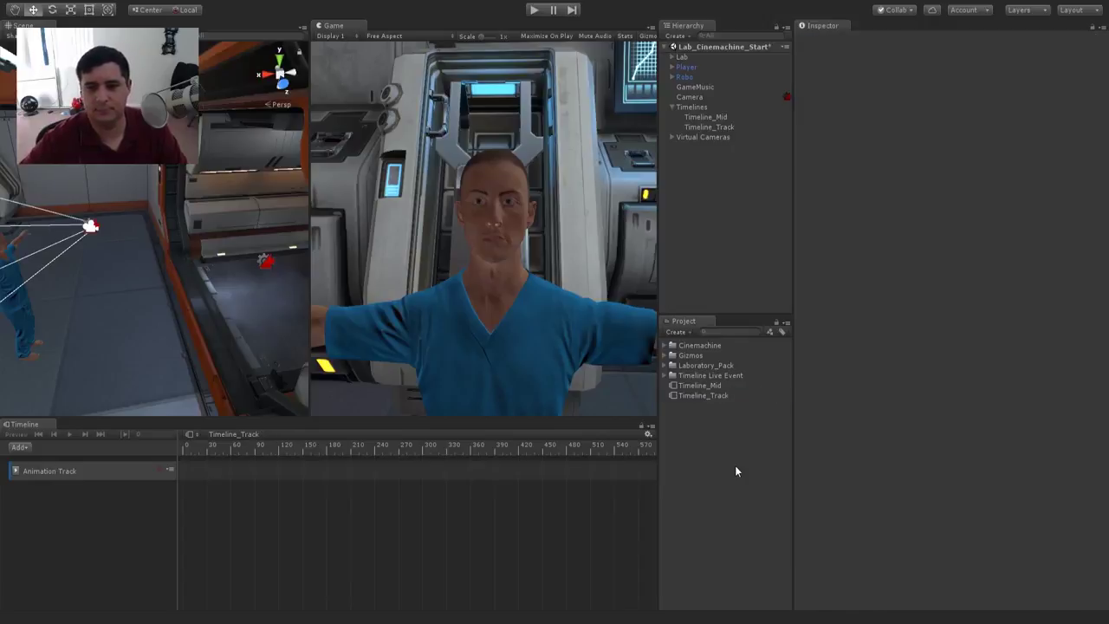
Step: Open the Timeline_Track object's timeline and delete its default animation track
click(706, 126)
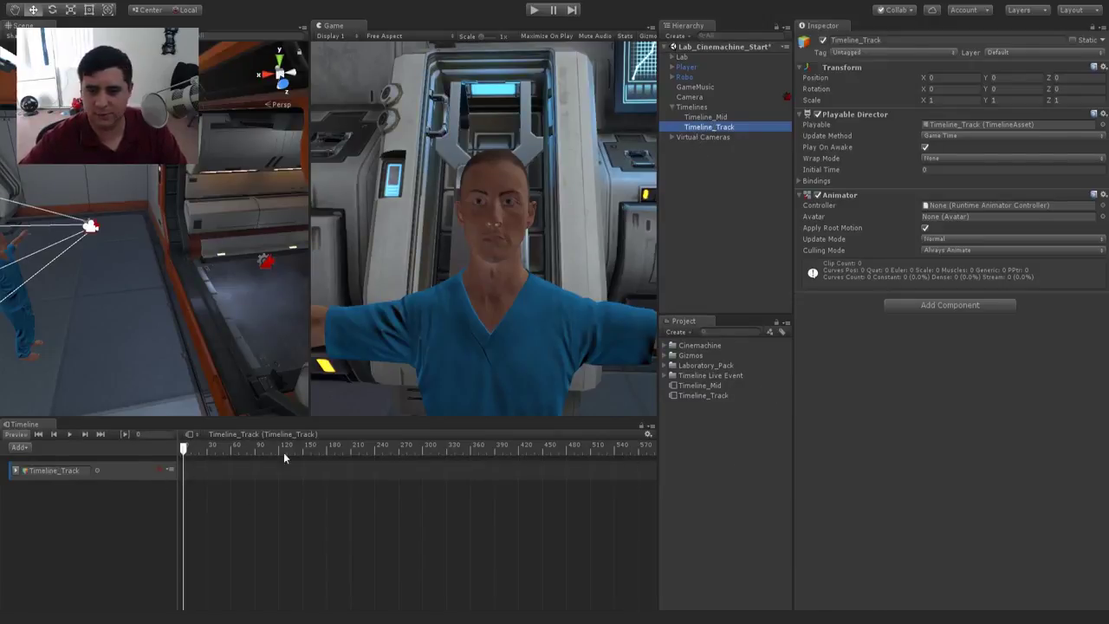
click(118, 470)
key(Delete)
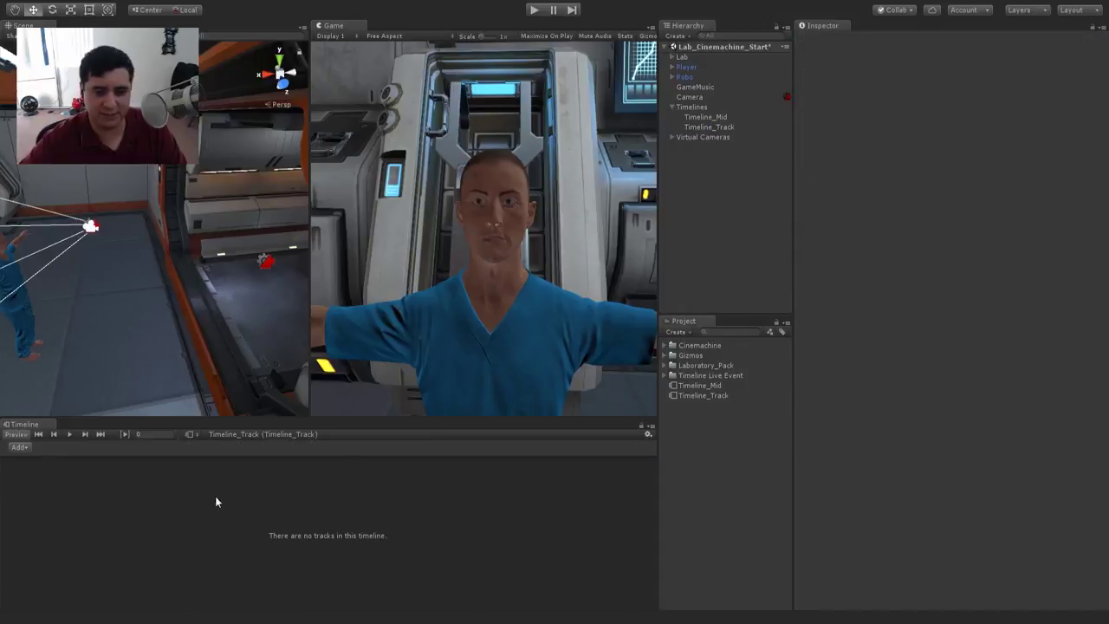
Step: Remove the Animator component from the Timeline_Track object
click(713, 127)
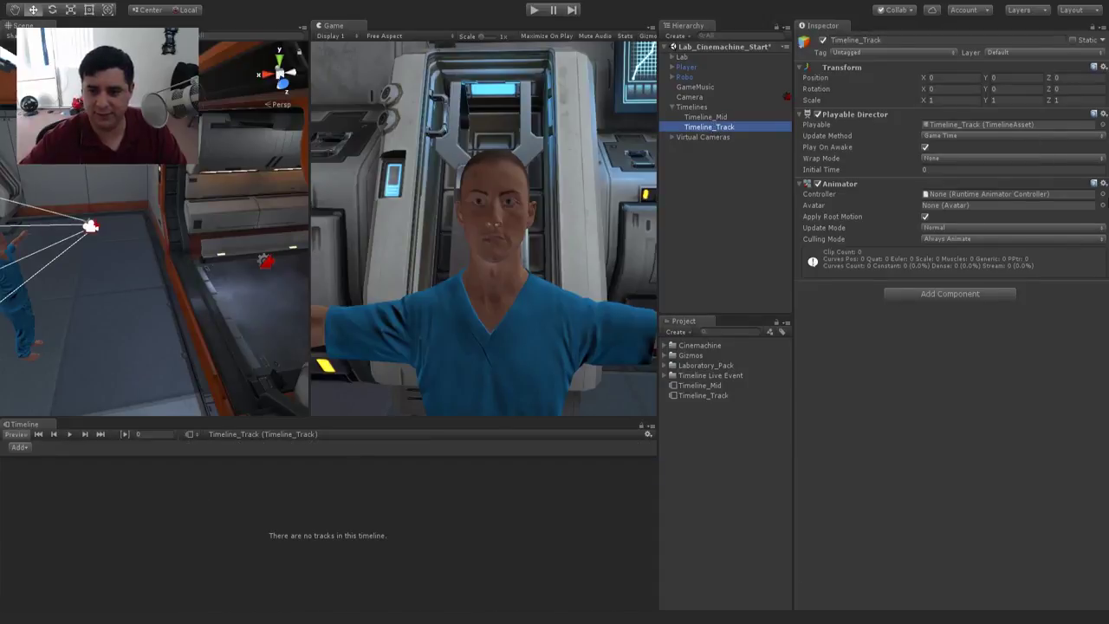
click(1103, 185)
click(1085, 214)
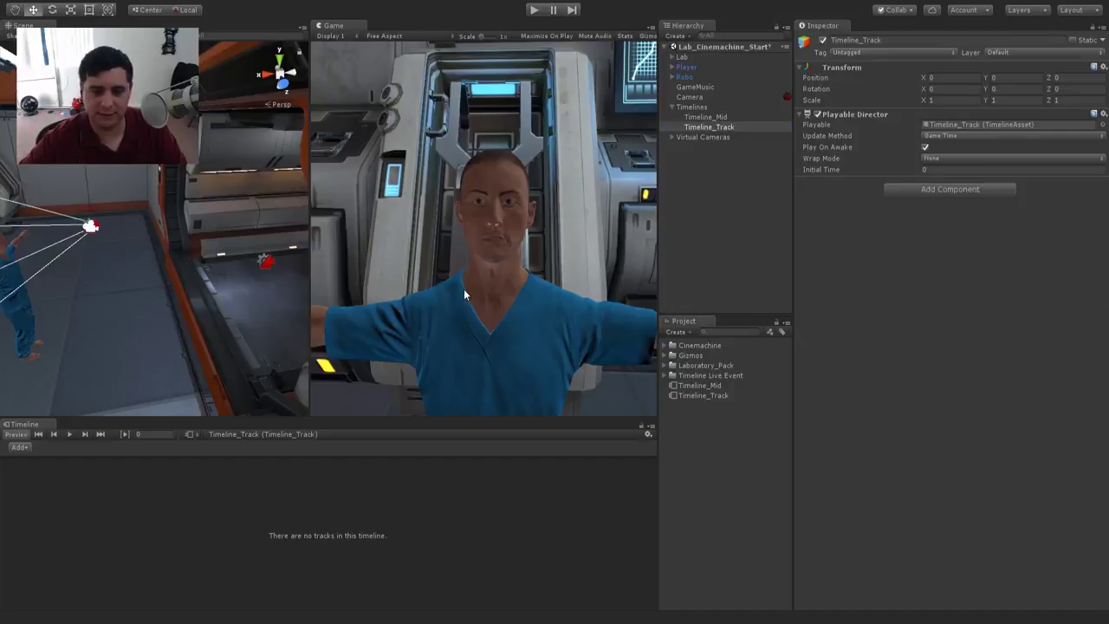
Step: Dock the Game view behind the Scene view in one group and bring the Scene view to the front
drag(342, 31, 80, 25)
click(23, 25)
scroll(398, 173, down, 6)
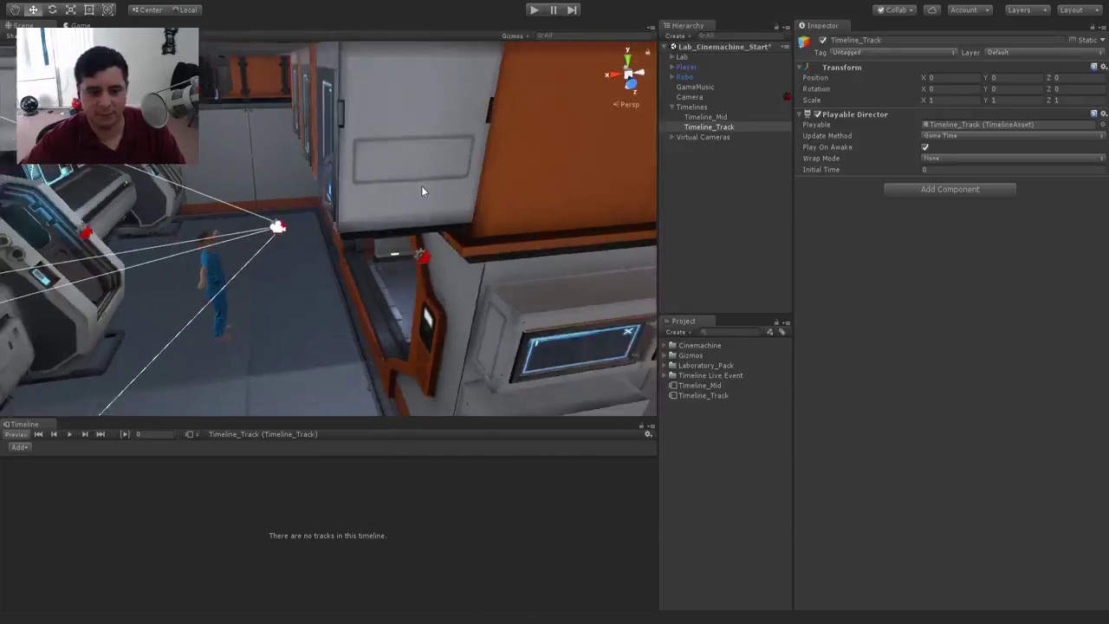
Step: Create a Cinemachine dolly camera with track while viewing the U-shaped corridor from above
mouse_move(437, 193)
alt+mouse_down()
mouse_move(560, 177)
mouse_move(327, 198)
mouse_move(426, 257)
mouse_move(453, 205)
alt+mouse_up()
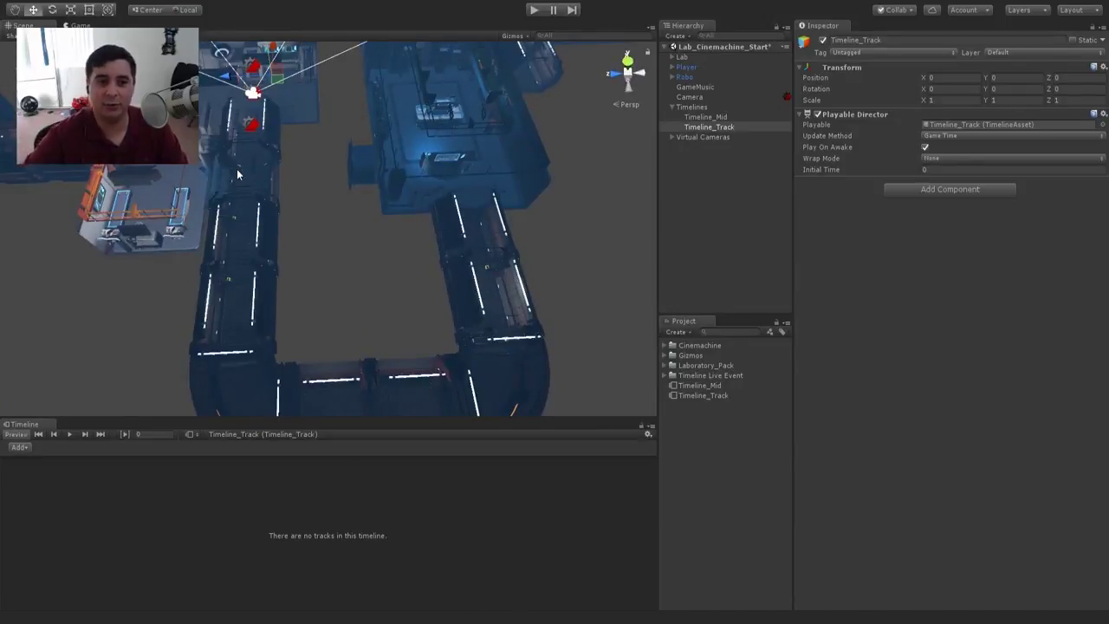
middle_drag(249, 102, 314, 151)
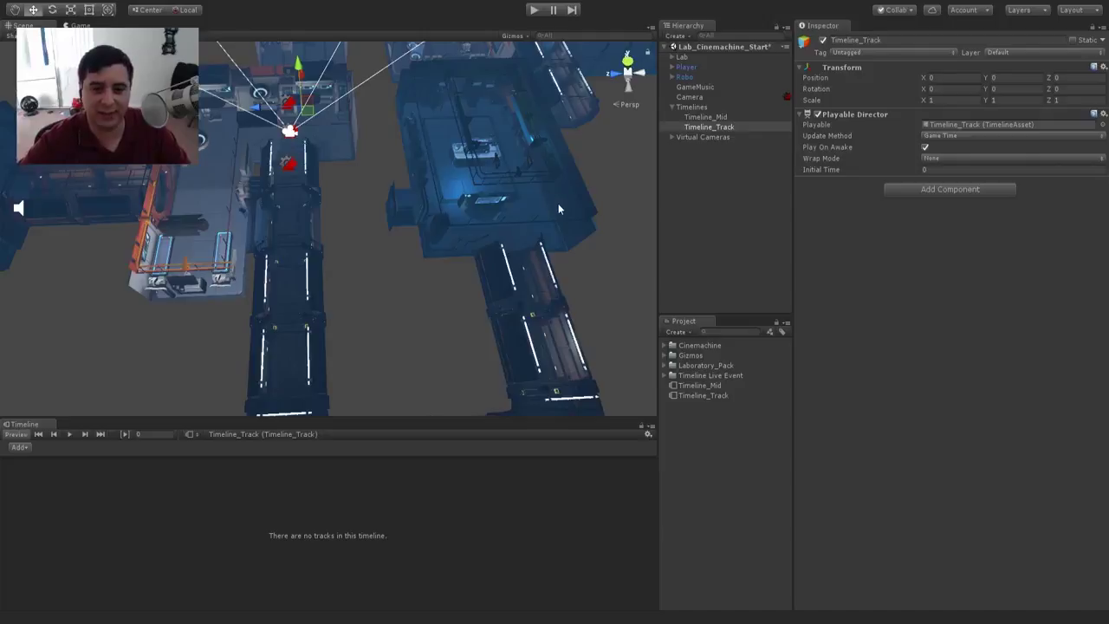
middle_drag(558, 208, 441, 119)
scroll(492, 199, up, 3)
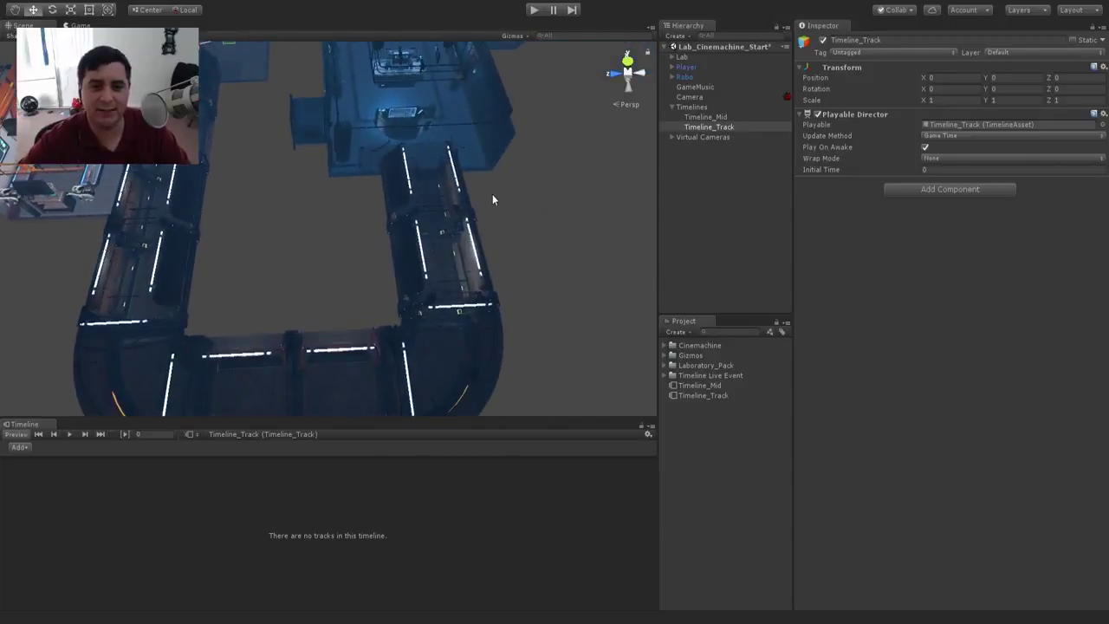
middle_drag(492, 164, 482, 213)
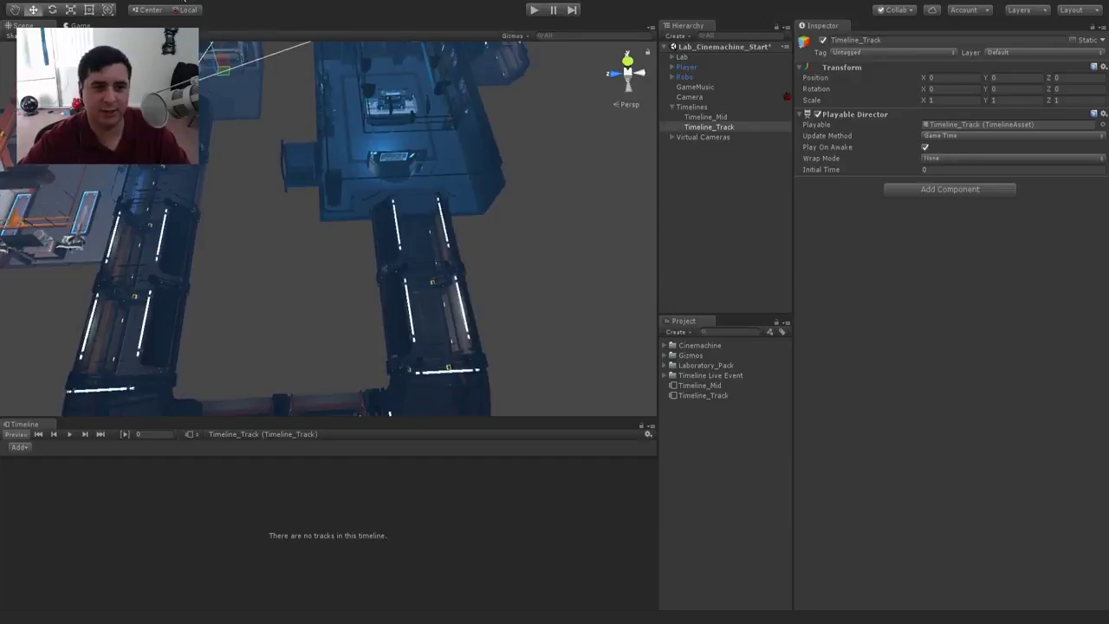
click(269, 78)
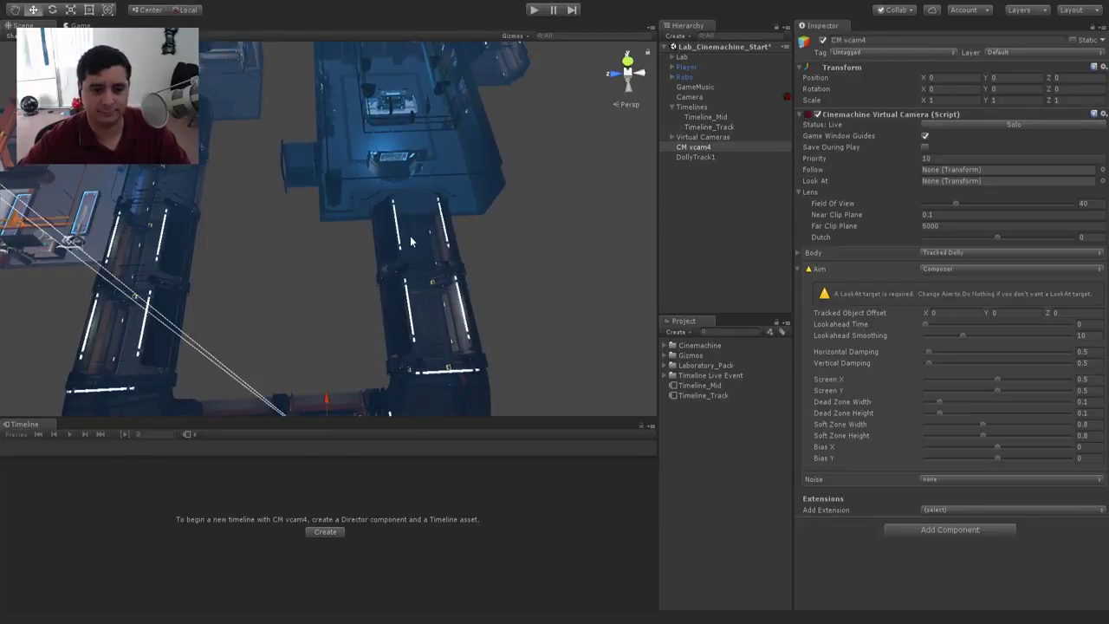
Step: Move CM vcam4 to the corridor end near the blue-lit lab, at about X 11.56, Y 1.44, Z -5.08
middle_drag(411, 241, 413, 83)
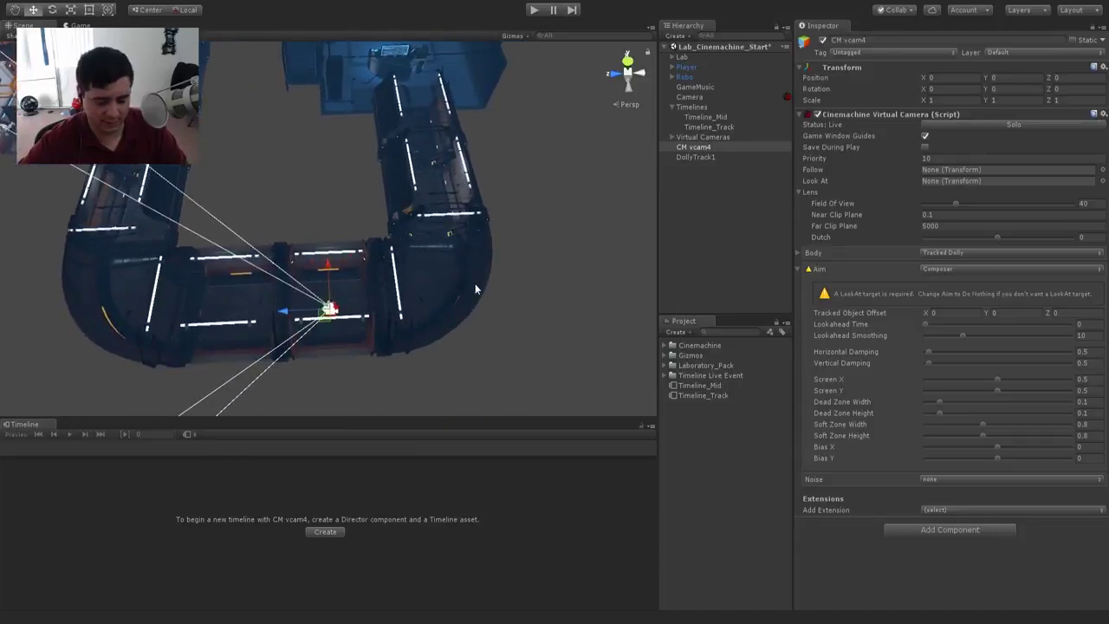
alt+drag(475, 284, 478, 187)
drag(503, 185, 431, 171)
alt+scroll(519, 188, up, 6)
alt+drag(520, 188, 372, 283)
middle_drag(373, 282, 354, 266)
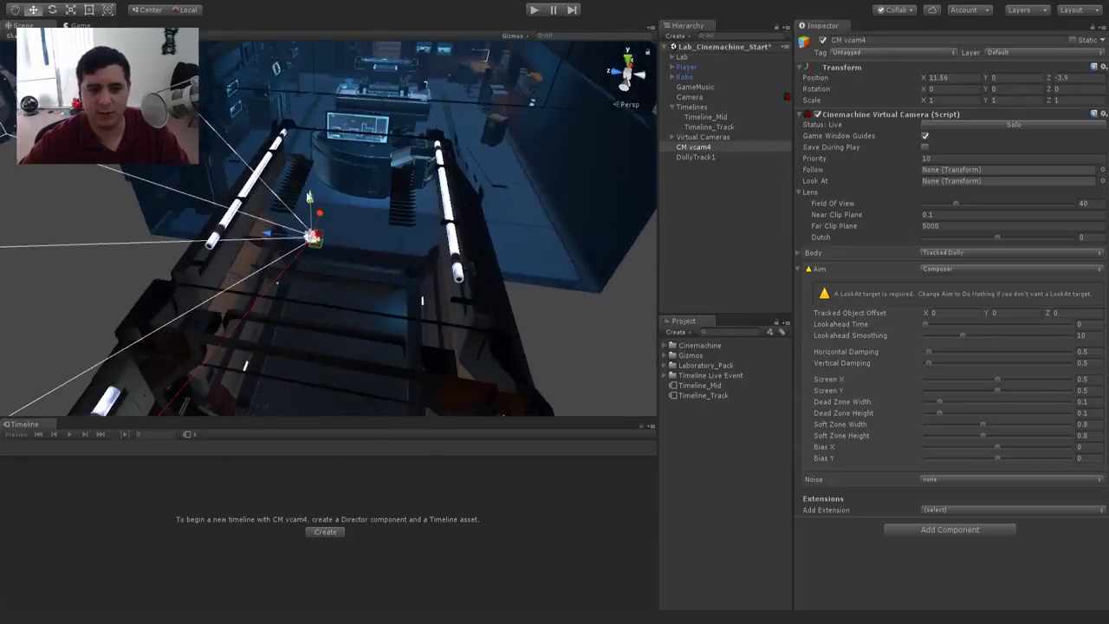
drag(307, 196, 306, 139)
drag(266, 186, 320, 196)
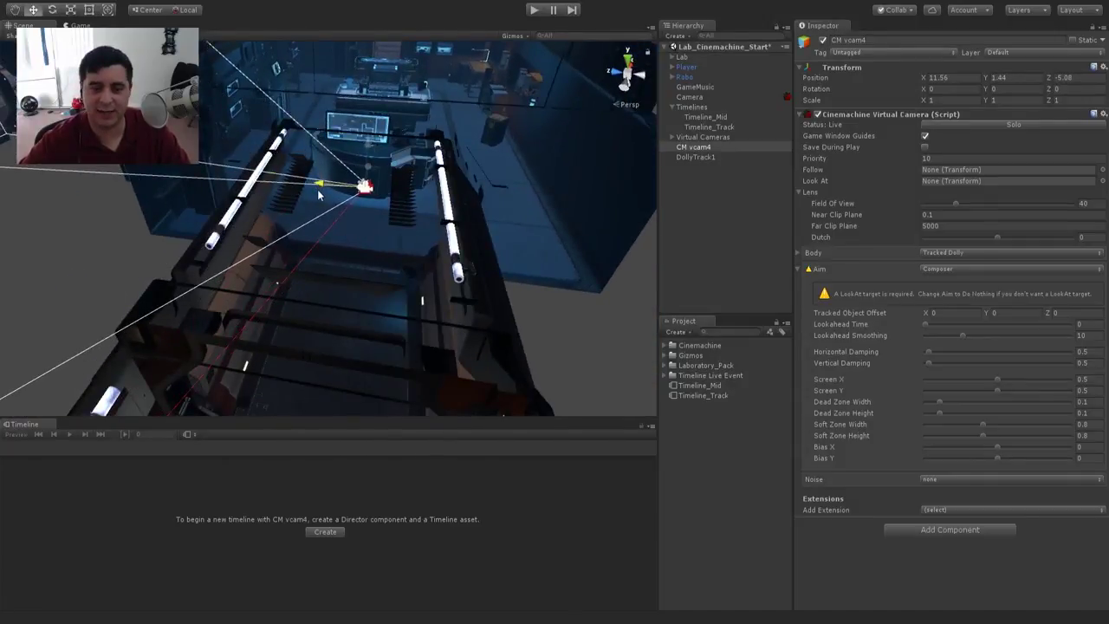
Step: Make CM vcam4 and DollyTrack1 children of the Virtual Cameras object
click(704, 157)
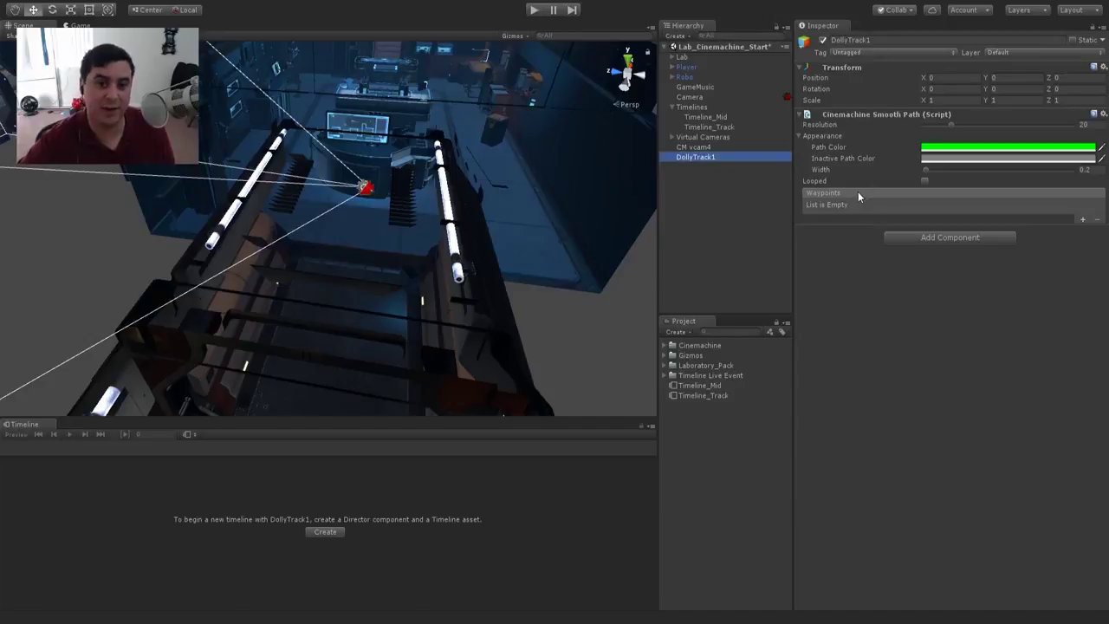
click(698, 147)
ctrl+click(700, 156)
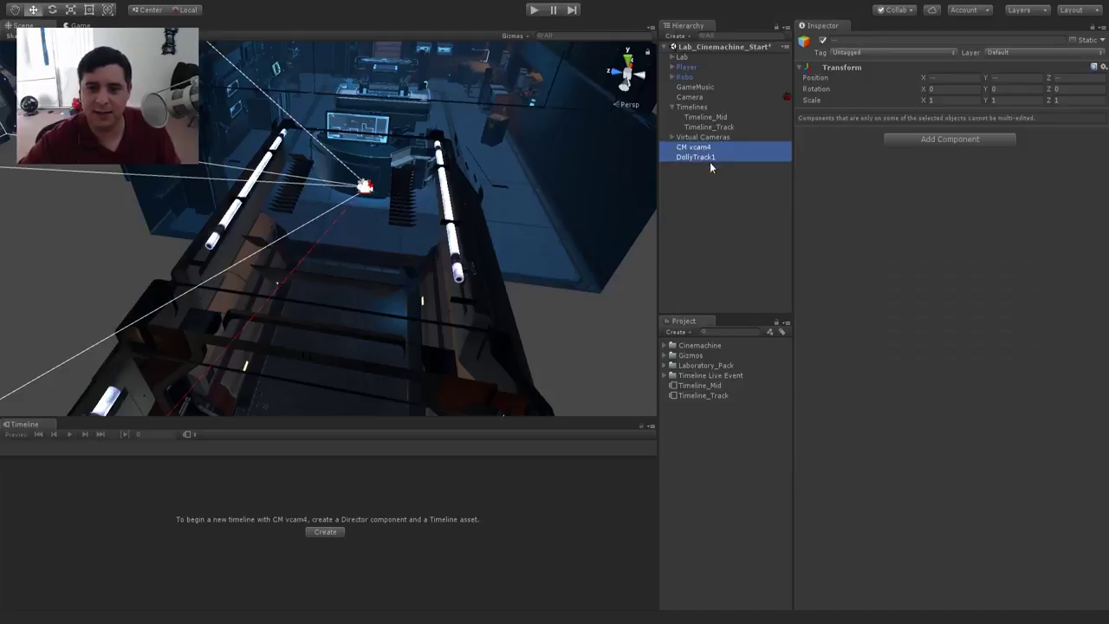
click(672, 138)
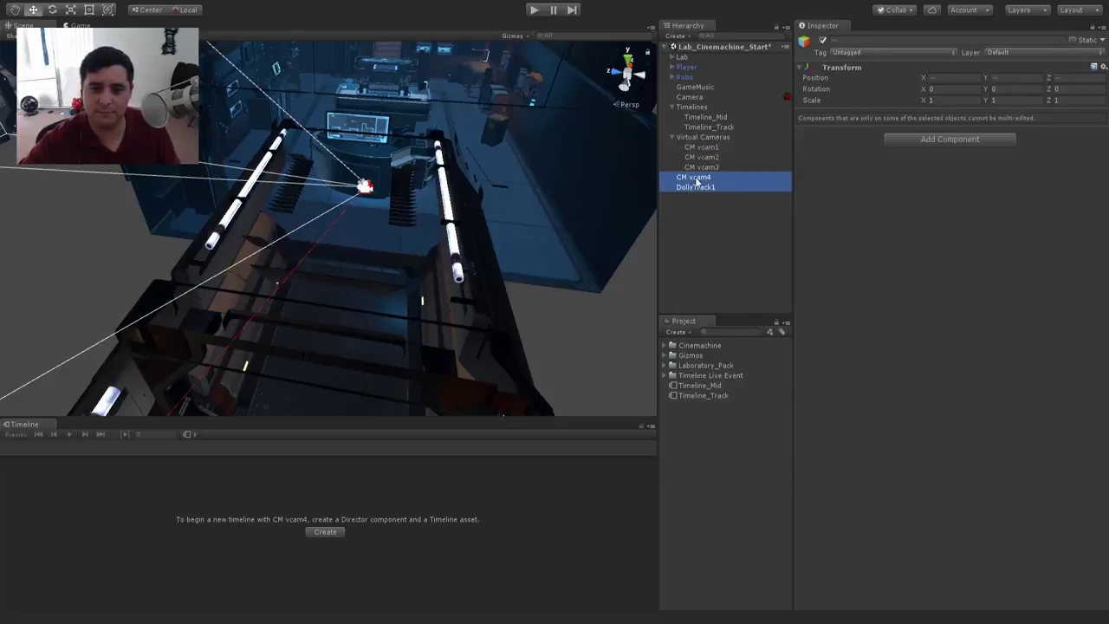
drag(698, 181, 700, 139)
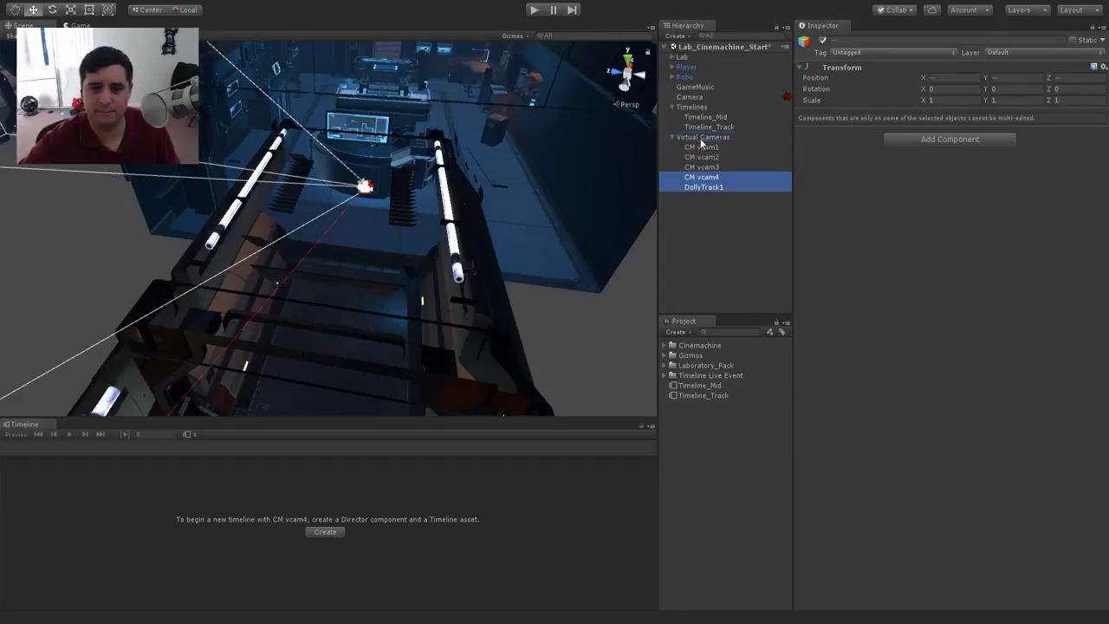
Step: Select DollyTrack1 under Virtual Cameras and bring the corridor entrance into view
click(706, 186)
scroll(337, 224, down, 3)
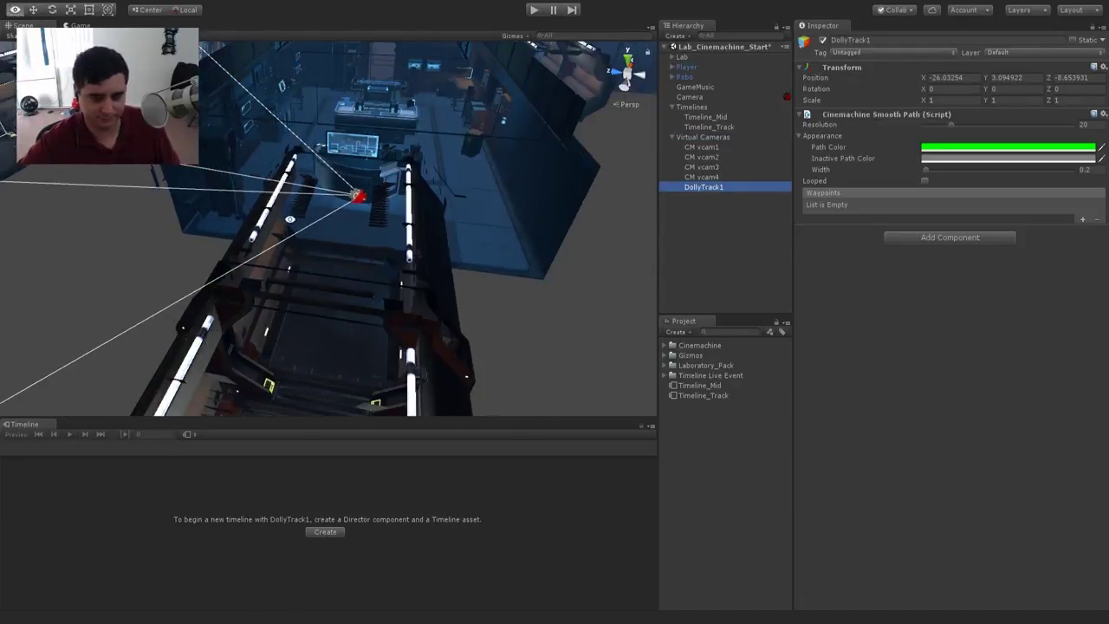
Step: Examine the corridor between the blue lab and the orange room as the route for the dolly track
alt+drag(290, 220, 422, 214)
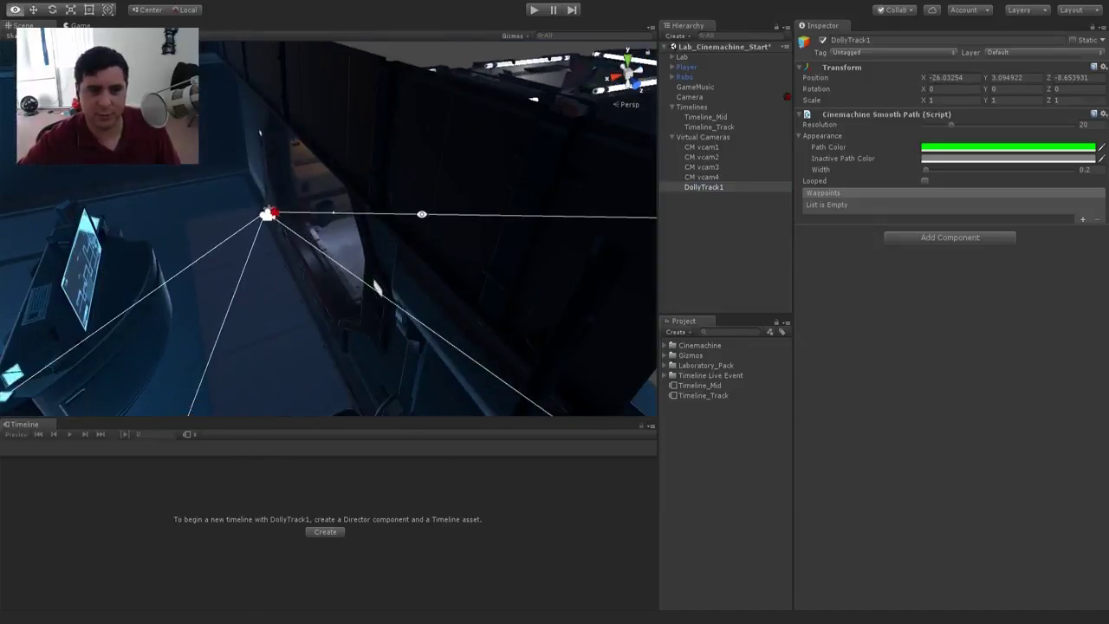
alt+drag(378, 288, 376, 243)
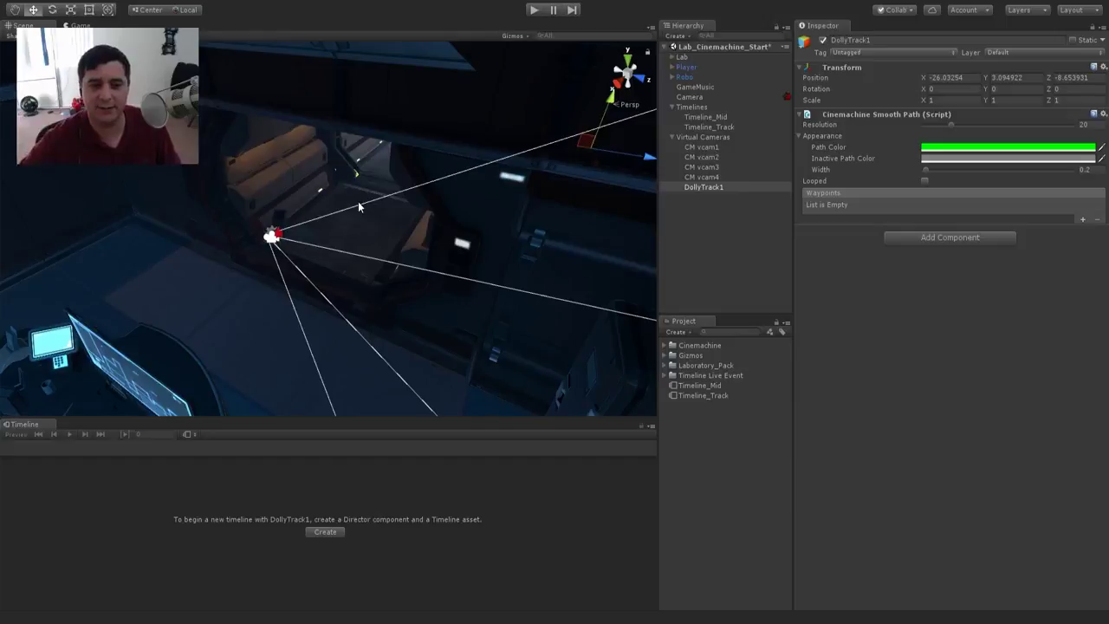
scroll(359, 207, down, 6)
alt+drag(455, 176, 359, 223)
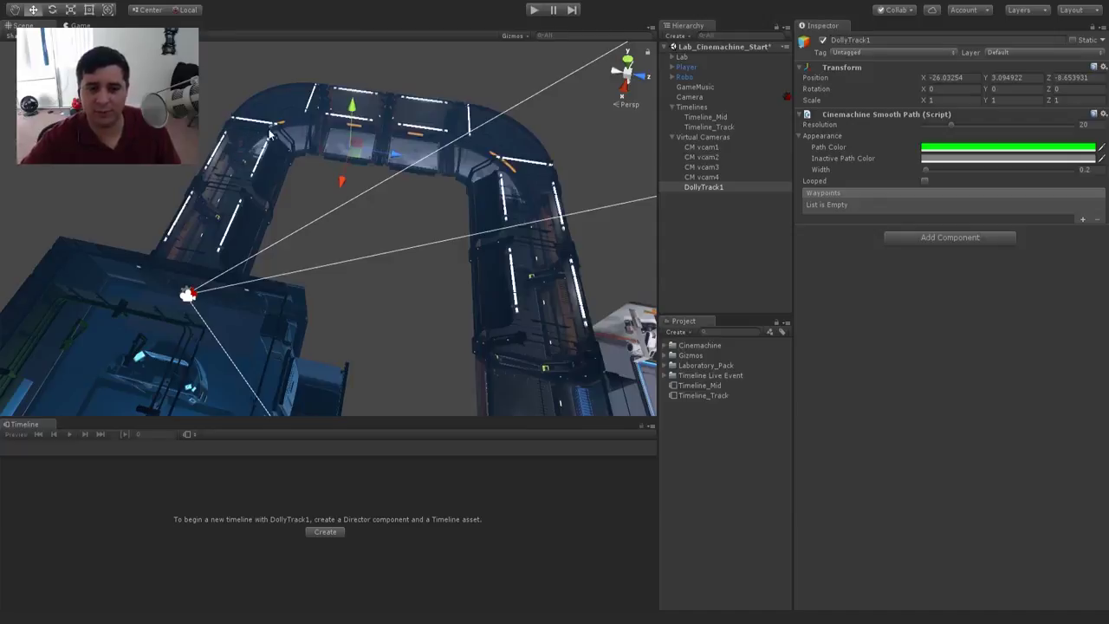
scroll(511, 225, down, 4)
middle_drag(525, 267, 471, 108)
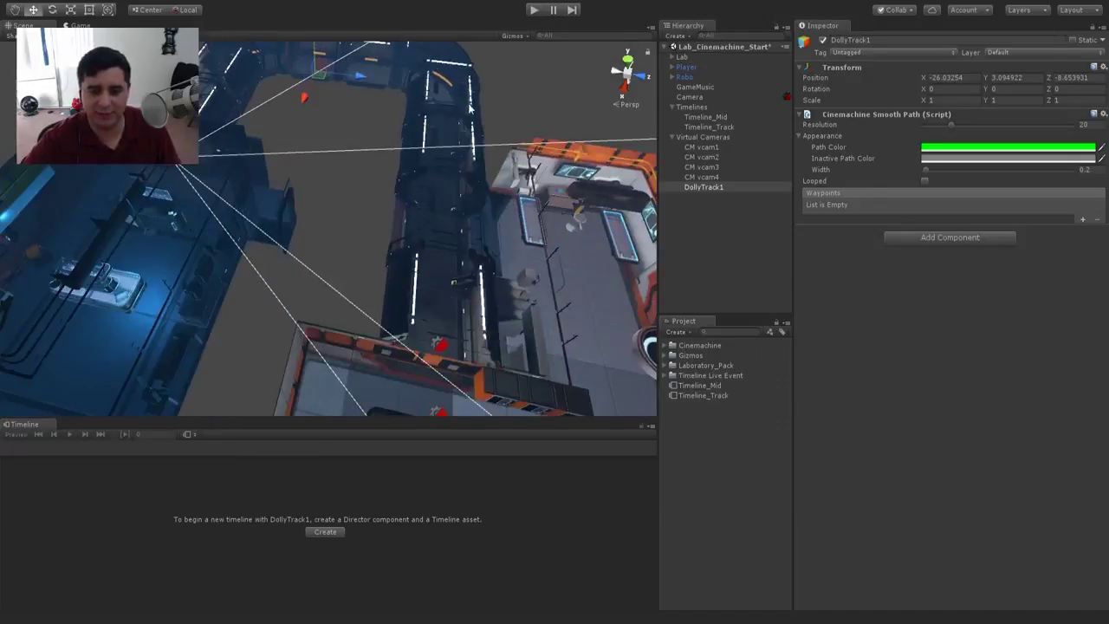
middle_drag(442, 326, 428, 266)
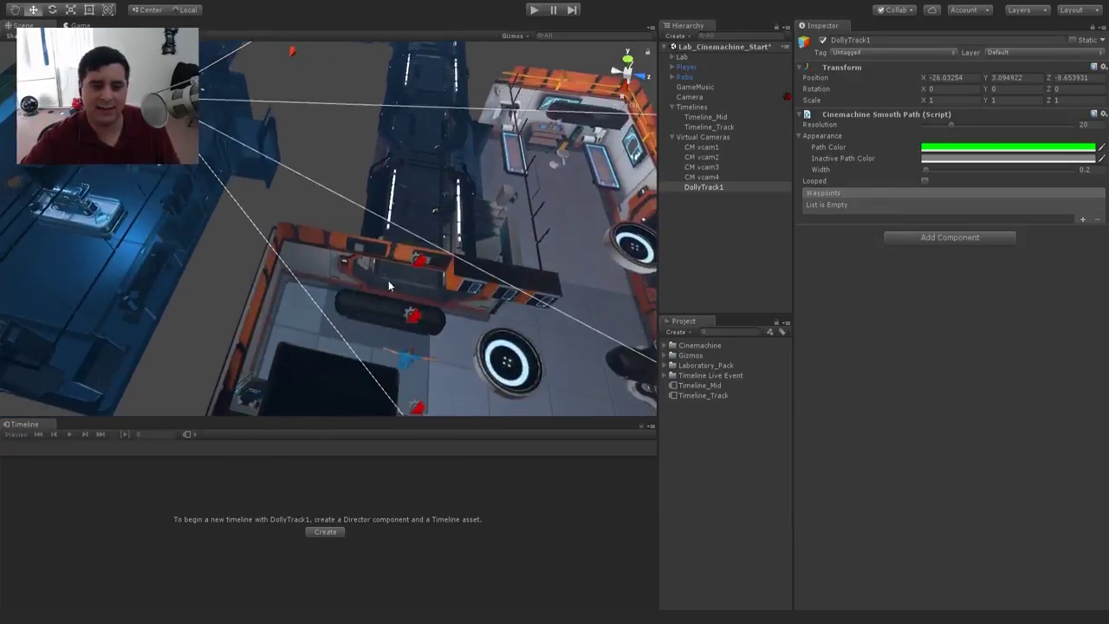
middle_drag(350, 139, 416, 271)
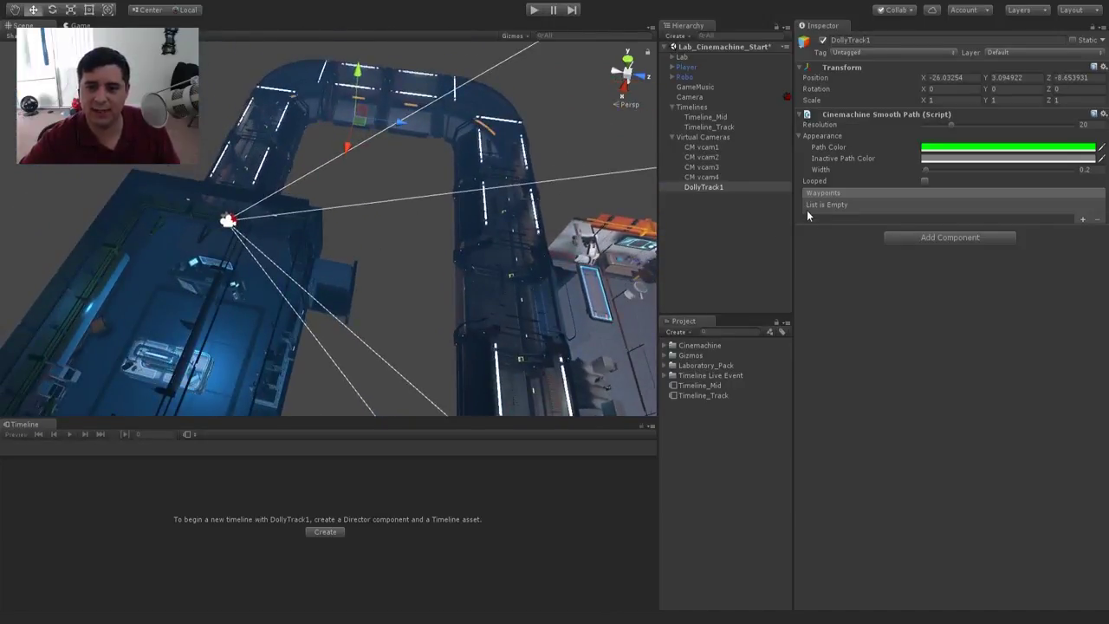
alt+drag(384, 155, 442, 251)
middle_drag(443, 250, 376, 250)
right_drag(376, 251, 362, 217)
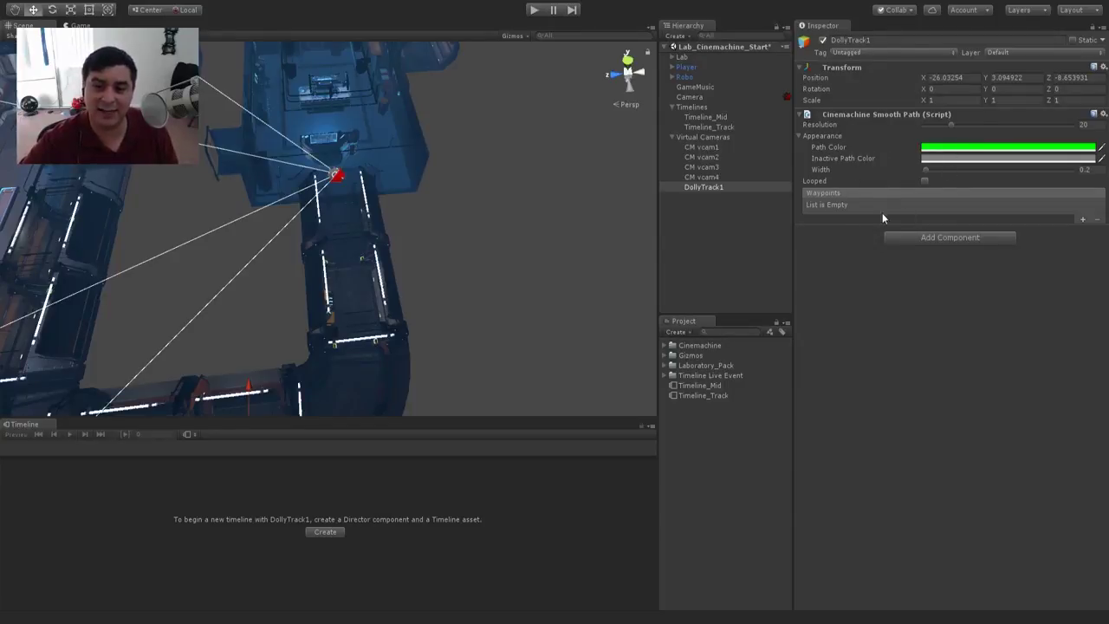
Step: Add the first waypoint to the DollyTrack1 path
click(1082, 220)
scroll(537, 225, up, 5)
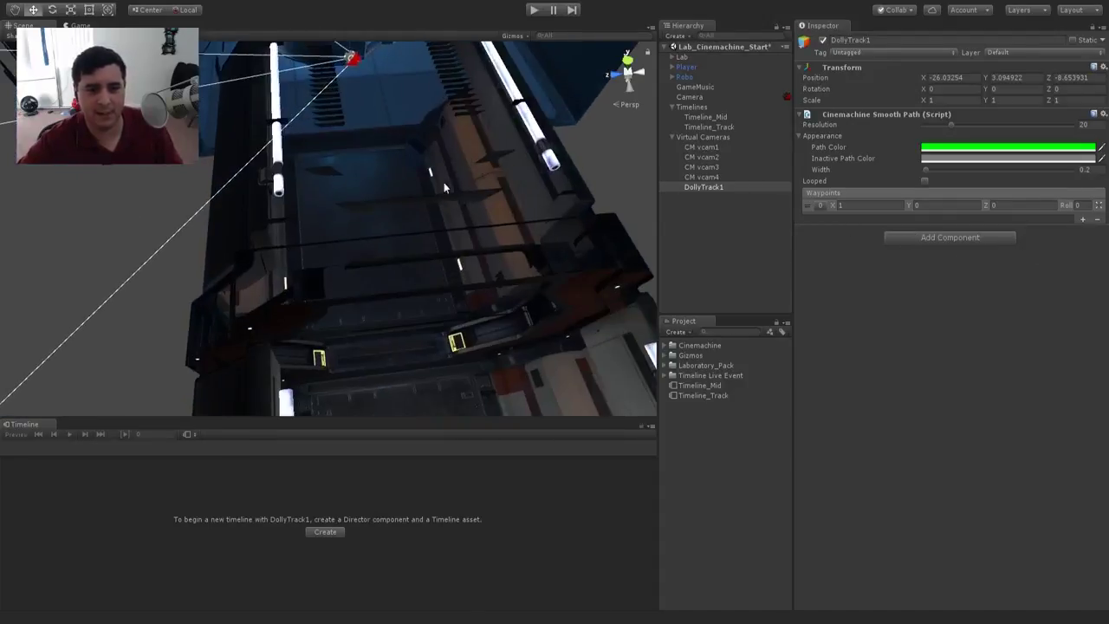
alt+drag(373, 170, 503, 199)
alt+drag(252, 143, 381, 215)
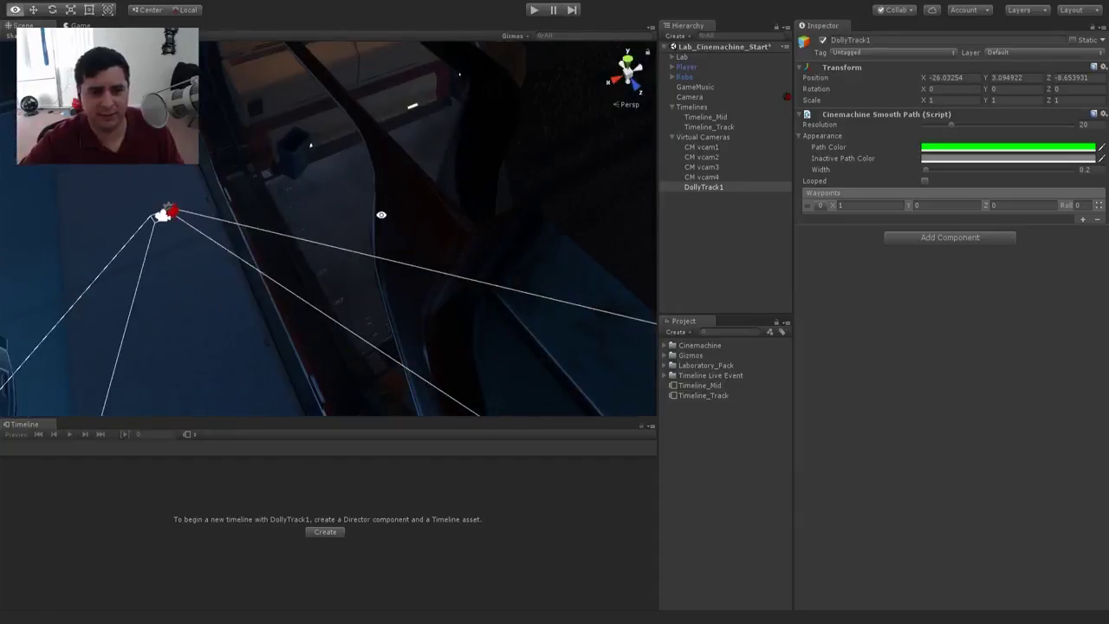
right_drag(382, 213, 545, 232)
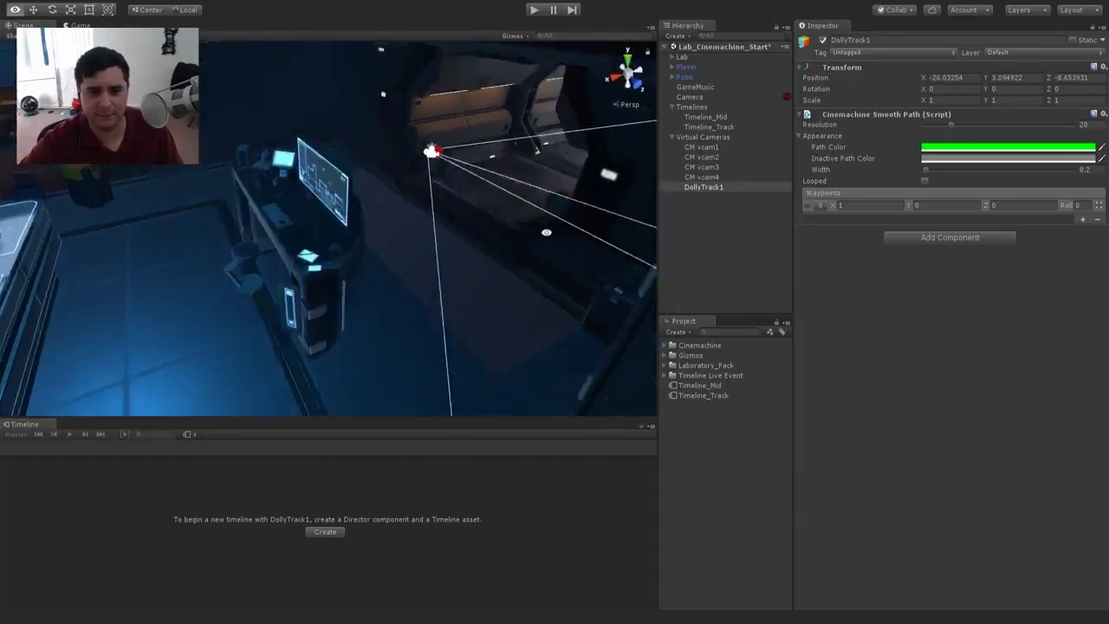
alt+drag(546, 232, 409, 181)
alt+drag(489, 171, 519, 222)
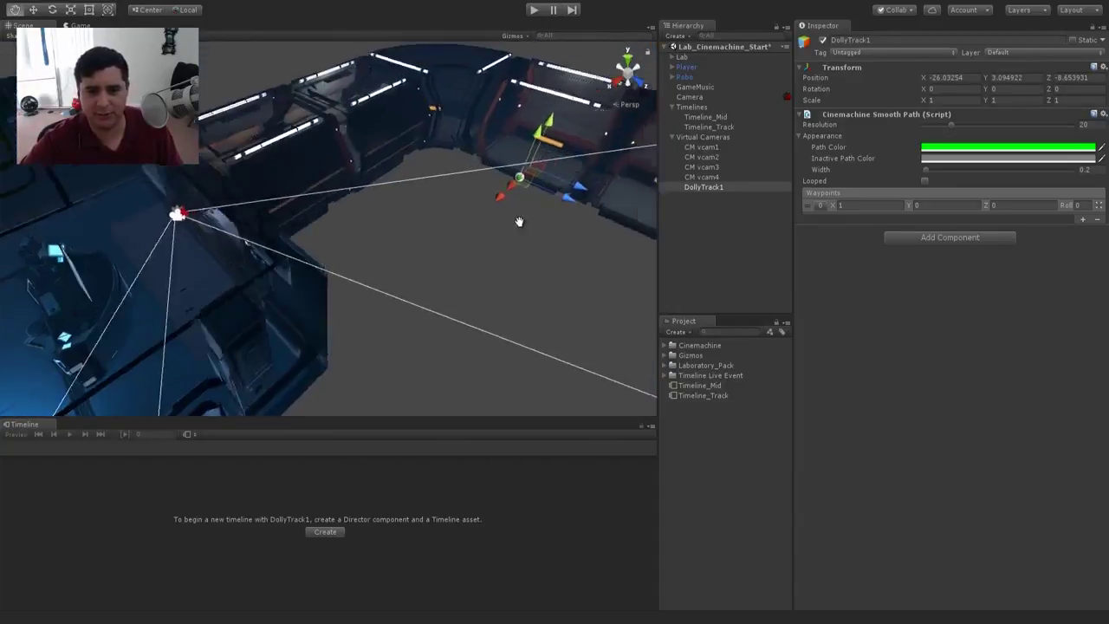
middle_drag(519, 221, 446, 239)
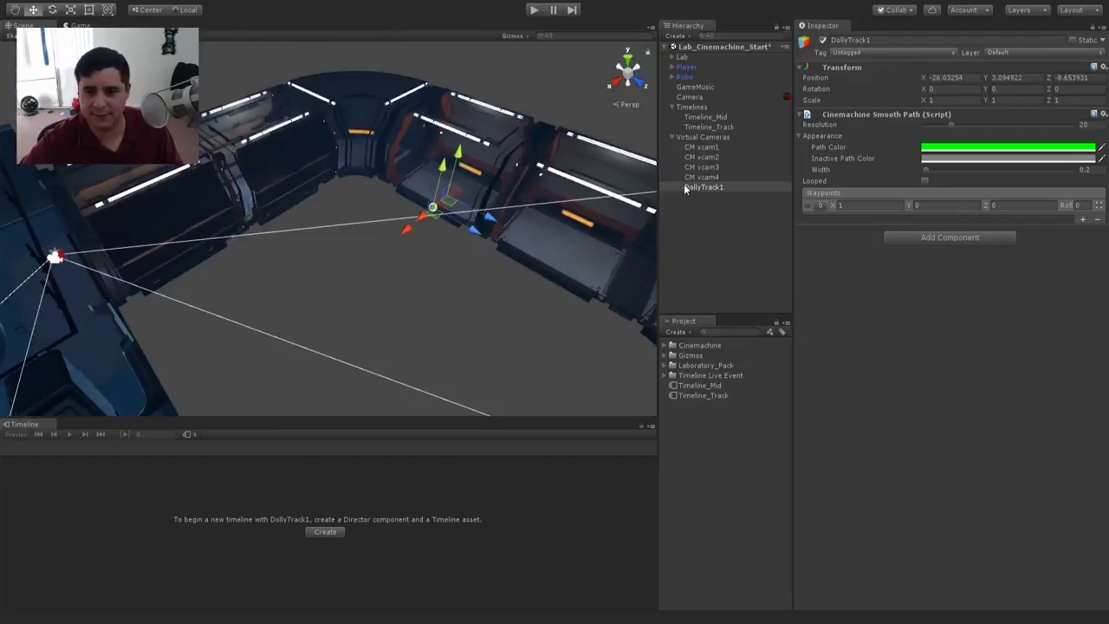
Step: Move the whole DollyTrack1 object, rather than its waypoint, to the lab end of the corridor at about X -16.45, Z -15.25
drag(407, 228, 392, 234)
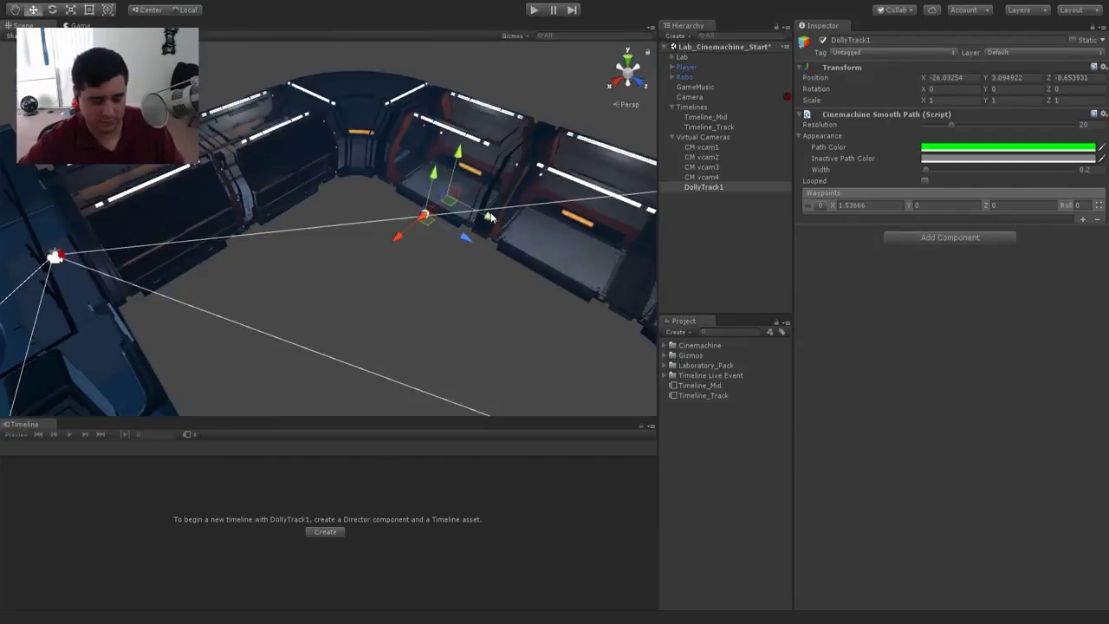
key(ctrl+z)
click(704, 187)
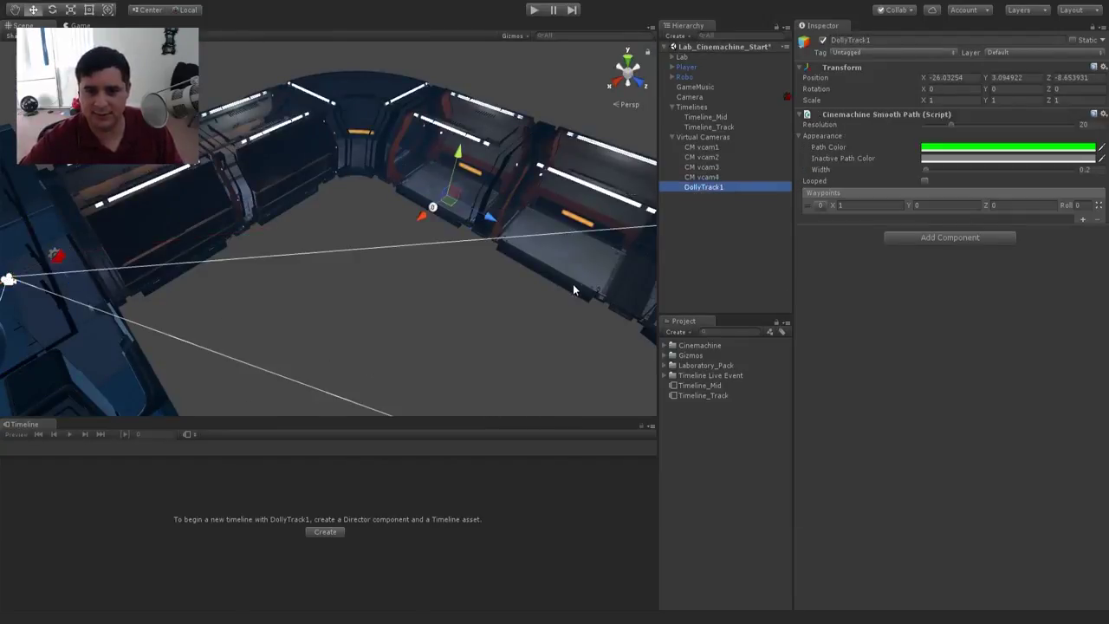
drag(419, 223, 309, 308)
scroll(309, 309, down, 3)
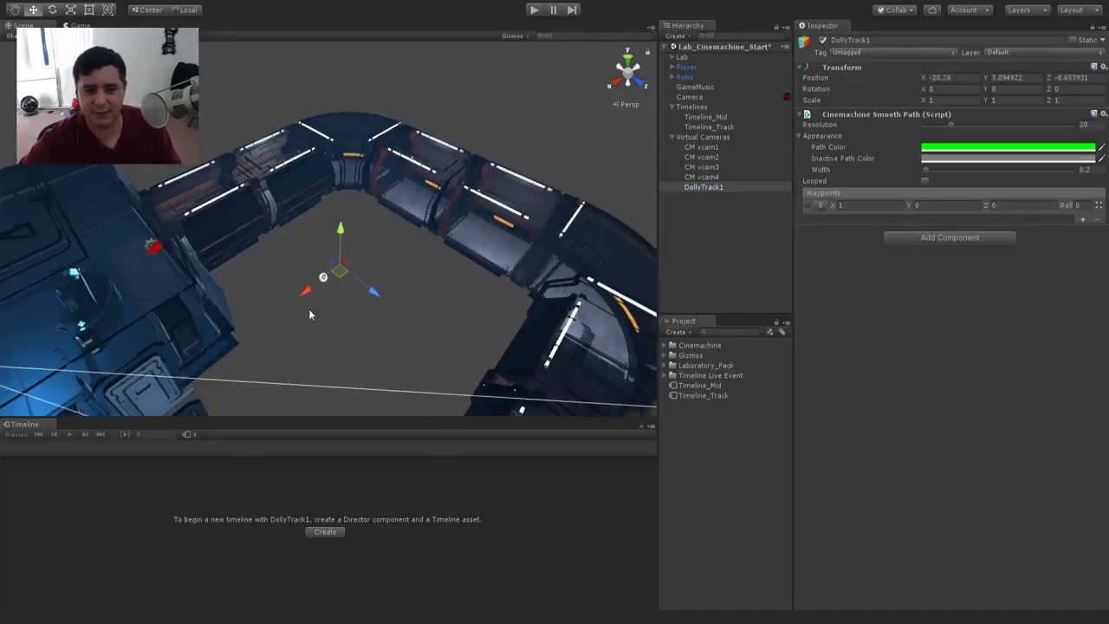
middle_drag(309, 308, 412, 276)
drag(471, 249, 257, 221)
scroll(310, 228, up, 5)
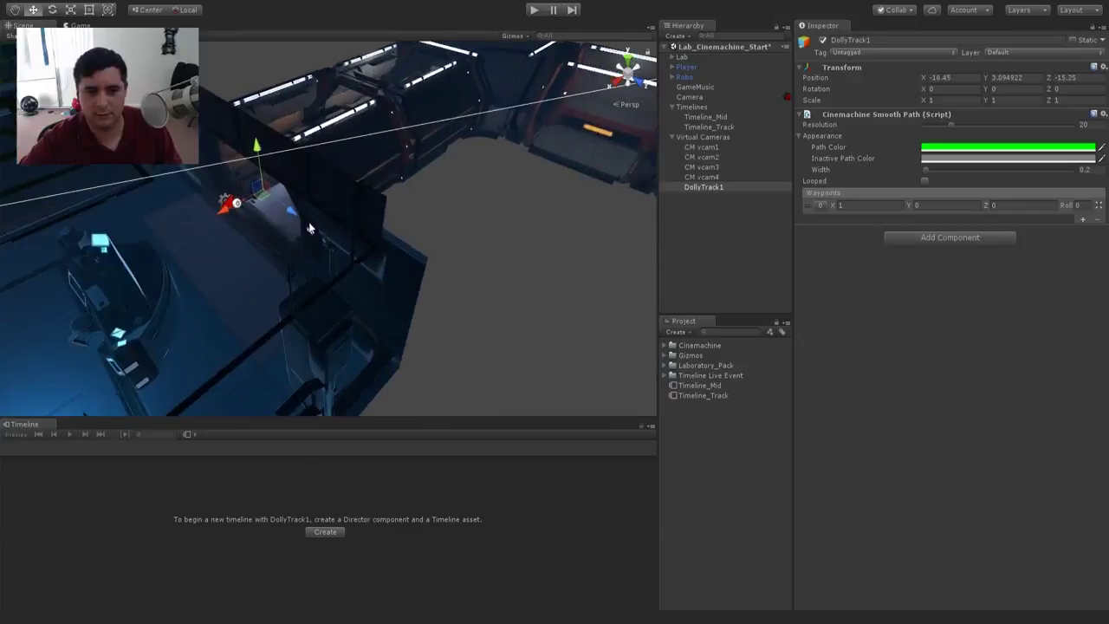
Step: Raise and centre the dolly track in the lab doorway at about Y 3.41, Z -13.82
middle_drag(309, 228, 280, 254)
alt+drag(280, 255, 369, 213)
drag(325, 164, 325, 154)
scroll(341, 201, up, 10)
alt+drag(340, 202, 426, 130)
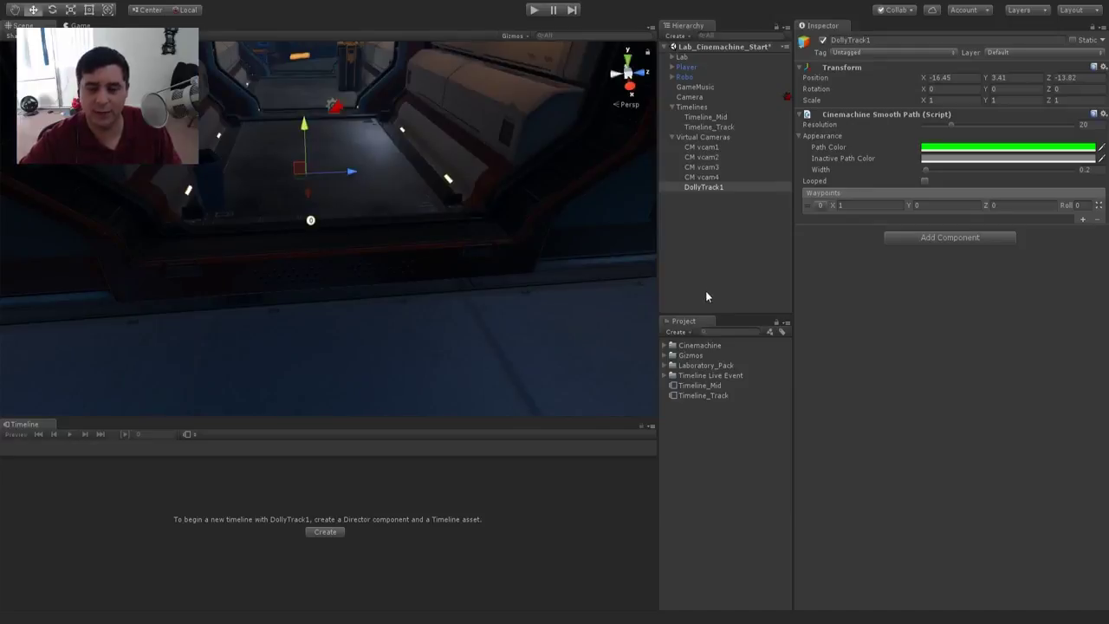
Step: Add a second waypoint to the dolly path and set the track's Y rotation to -180
click(1082, 220)
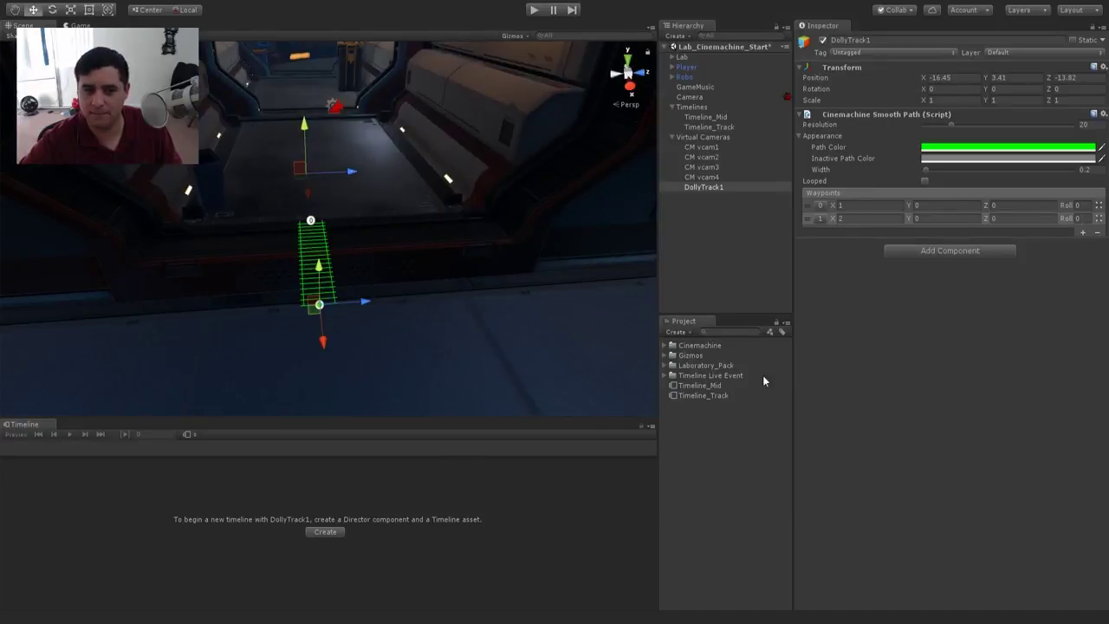
right_drag(495, 192, 429, 168)
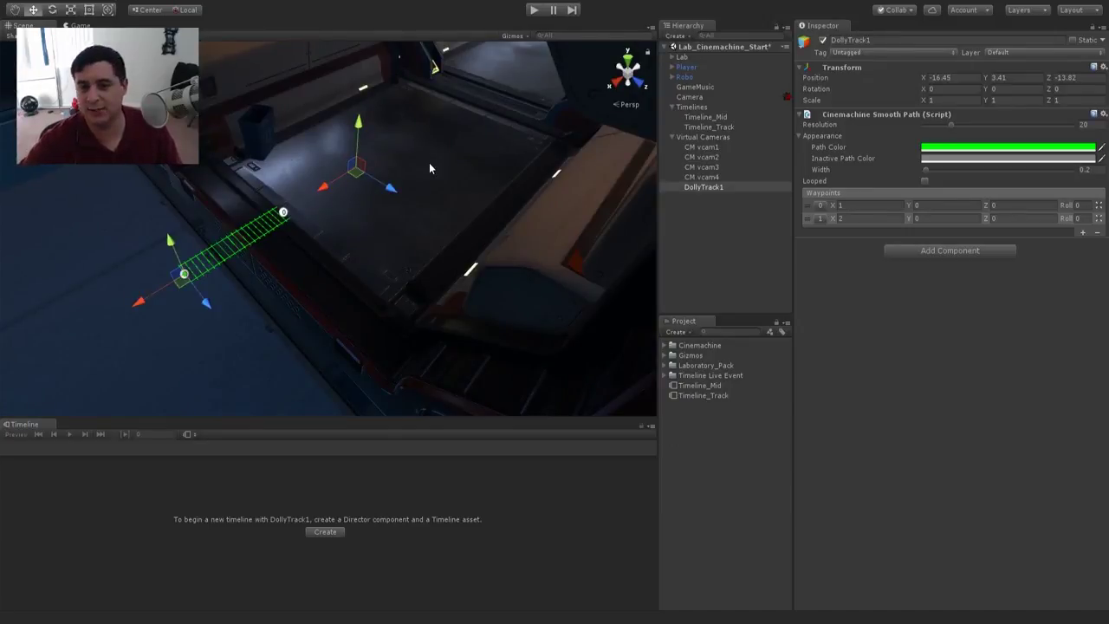
click(1019, 88)
text(-180)
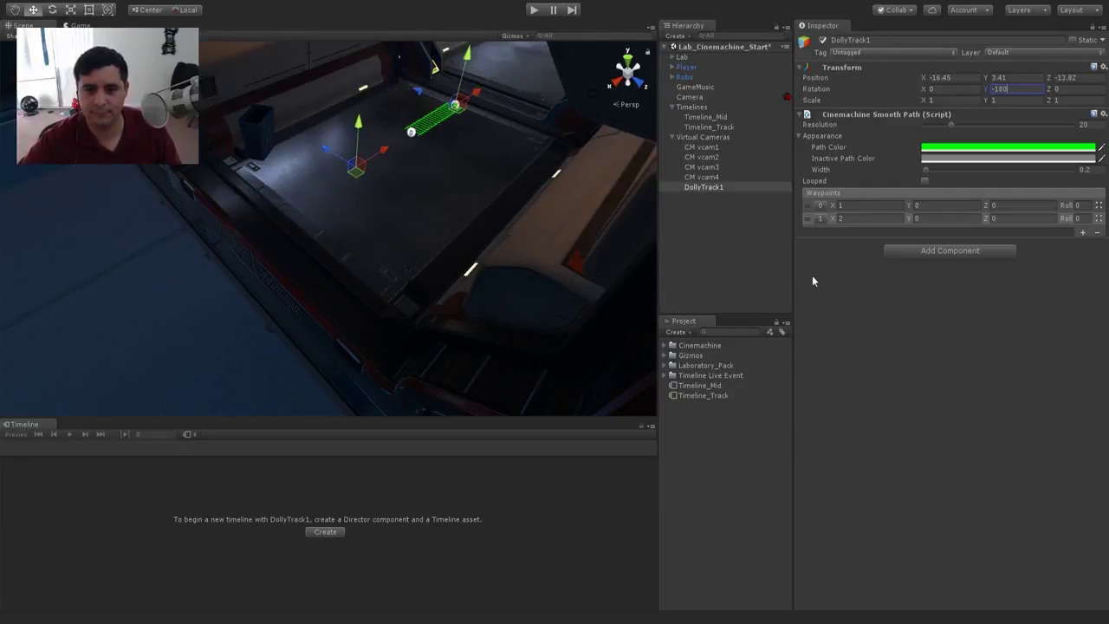
Step: Compare the settings of the CM vcam4 virtual camera with those of its DollyTrack1 path
click(706, 177)
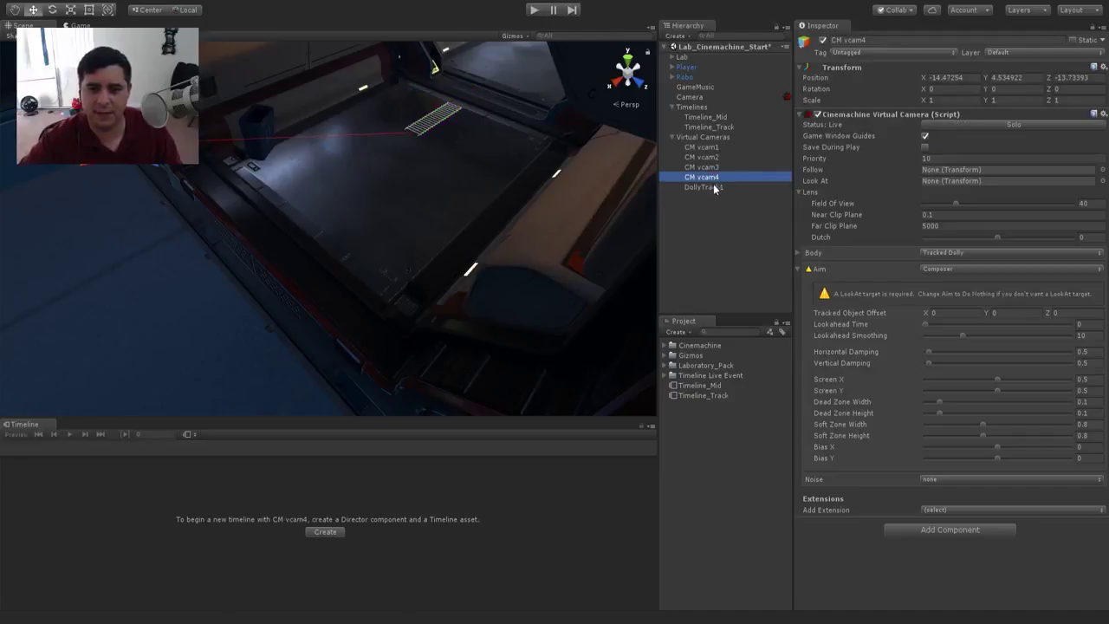
click(702, 187)
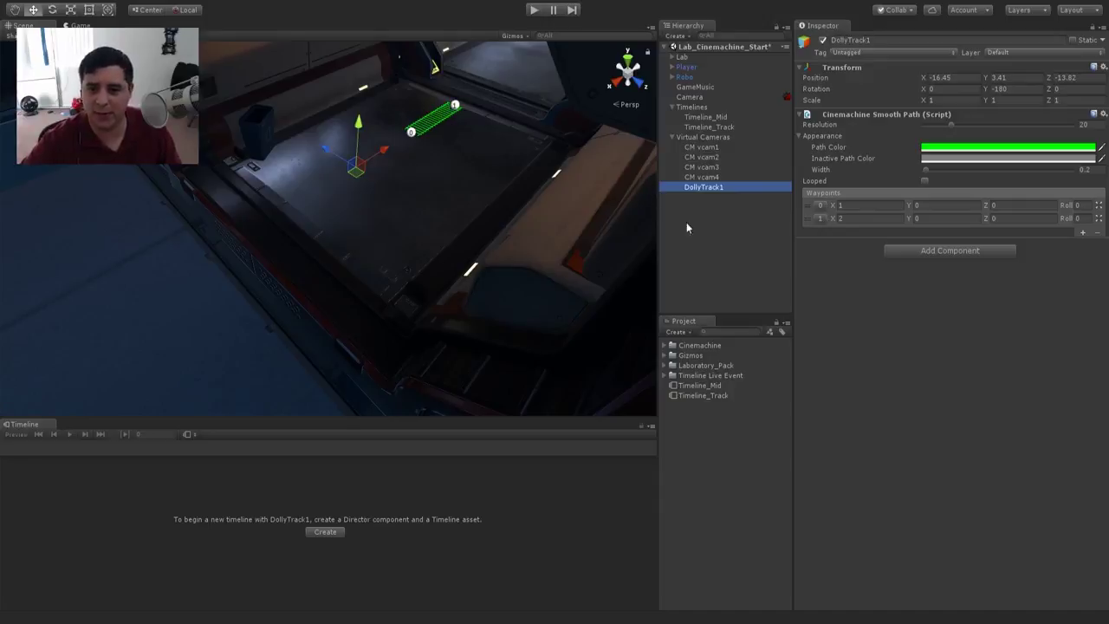
click(707, 177)
click(707, 187)
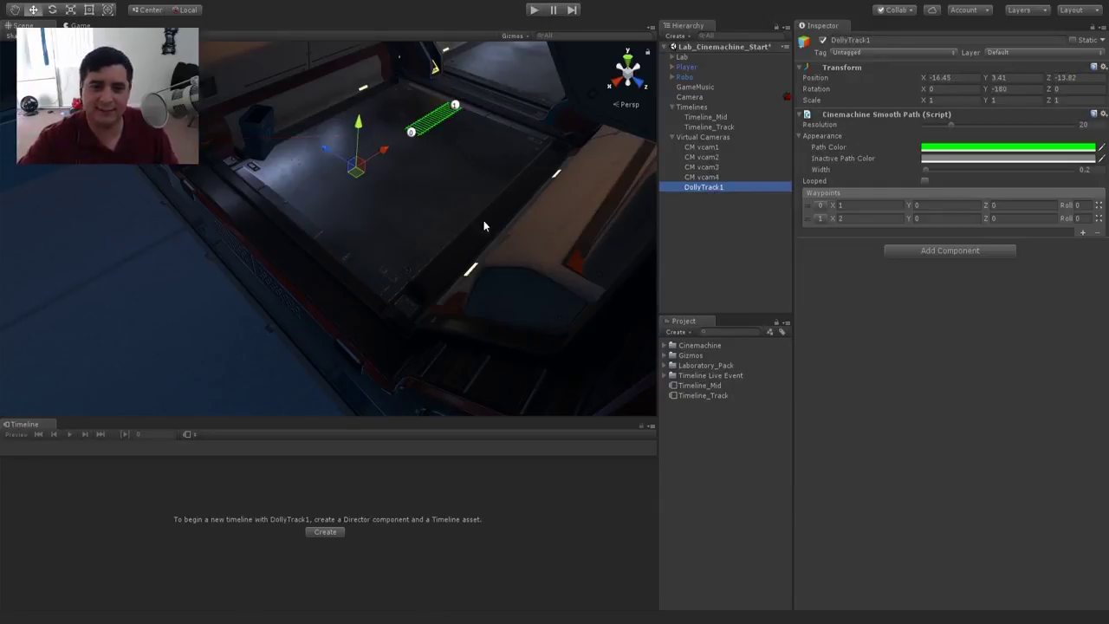
Step: Reposition DollyTrack1 inside the corridor entrance at about X -14.715, Y 4.402, Z -13.666
drag(380, 152, 232, 175)
scroll(343, 192, down, 2)
alt+drag(307, 210, 349, 206)
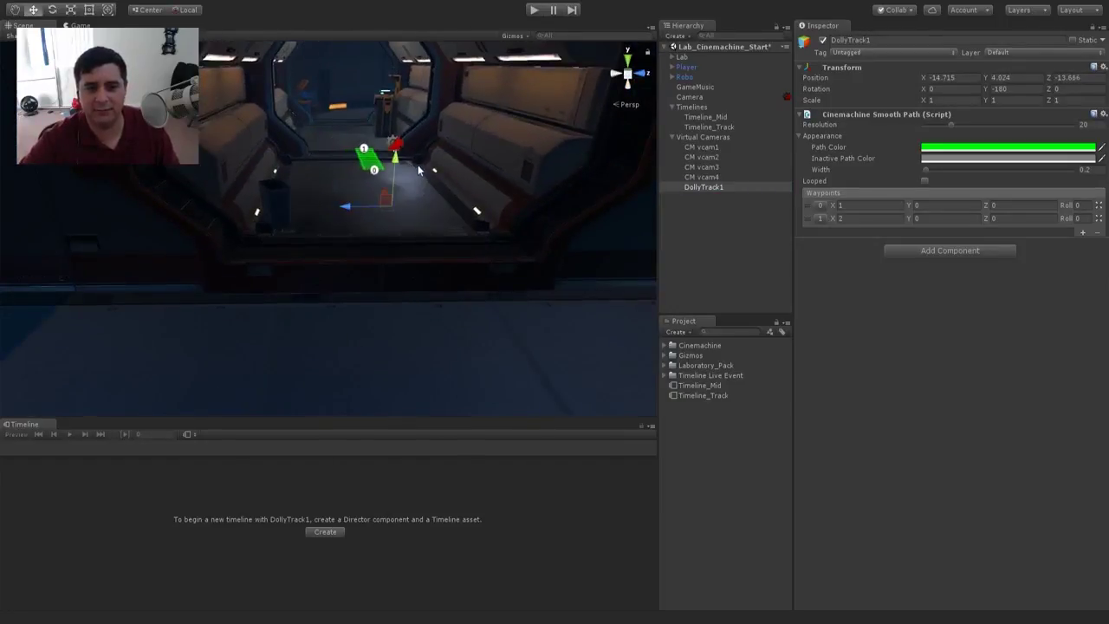
drag(398, 157, 402, 114)
Step: Try several Resolution values on the dolly path, such as 33 and 23, and set it back to 20
alt+drag(437, 173, 394, 138)
middle_drag(422, 196, 429, 271)
alt+drag(318, 243, 330, 208)
mouse_move(404, 221)
middle_down()
mouse_move(292, 210)
mouse_move(391, 202)
middle_up()
scroll(391, 202, up, 8)
alt+drag(391, 202, 407, 227)
mouse_move(951, 125)
mouse_down()
mouse_move(980, 128)
mouse_move(944, 128)
mouse_move(970, 132)
mouse_up()
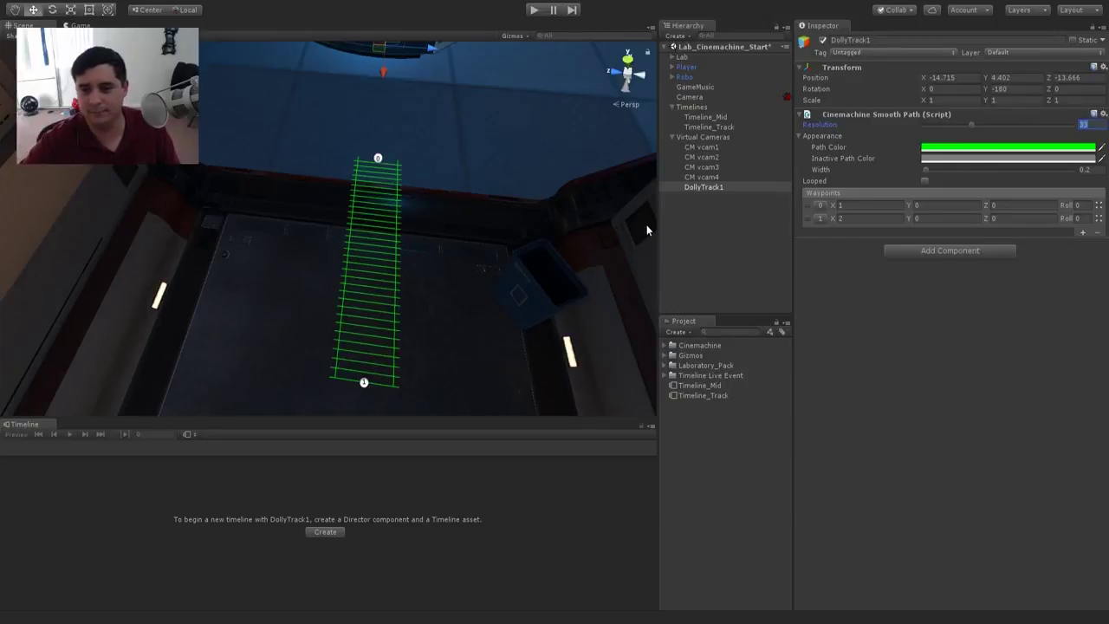
drag(978, 131, 956, 123)
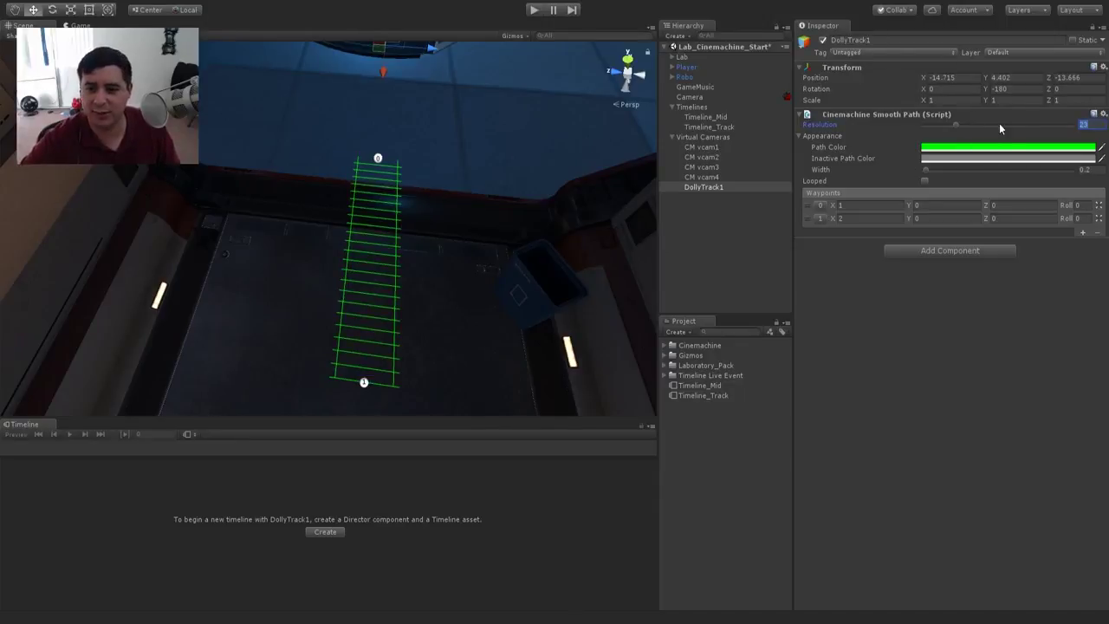
drag(951, 124, 960, 128)
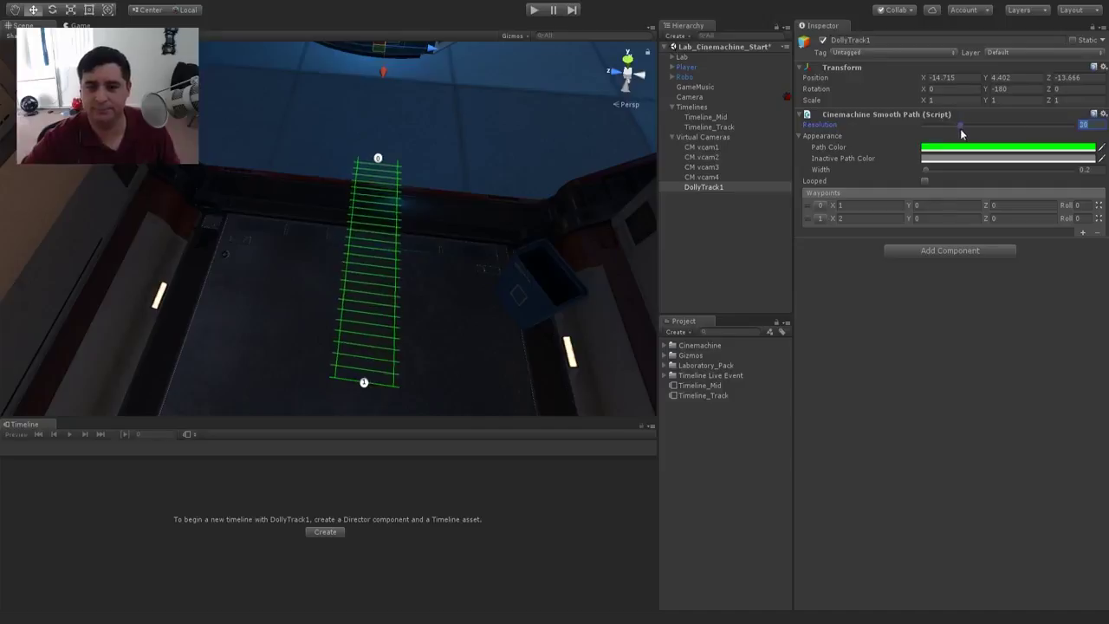
text(20)
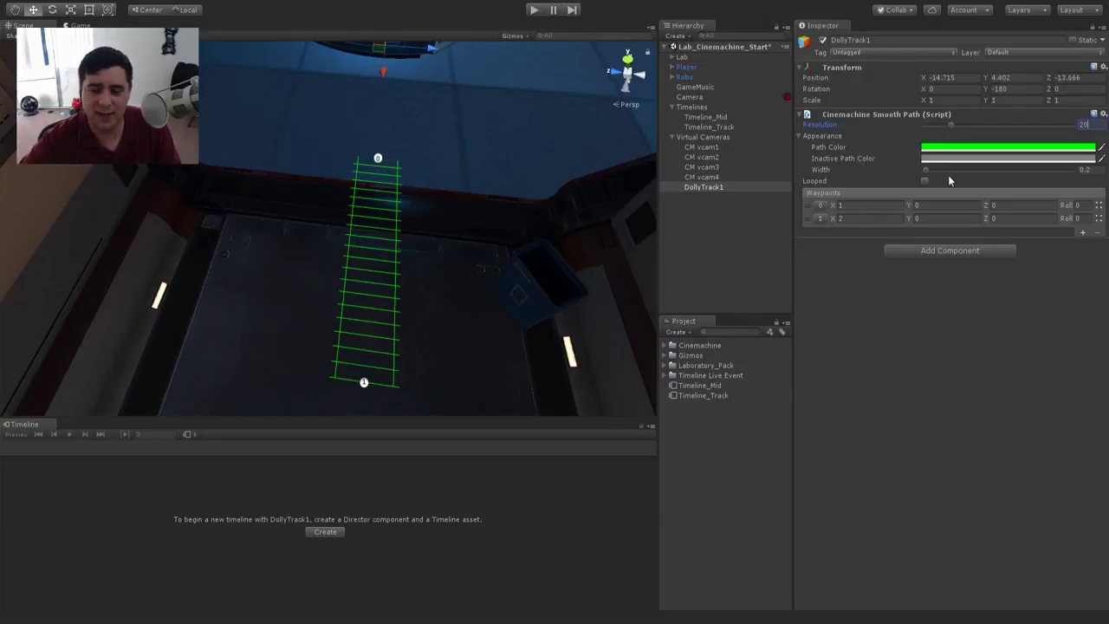
Step: Widen the dolly path's displayed track to a Width of 0.66
drag(925, 169, 933, 175)
scroll(436, 145, down, 5)
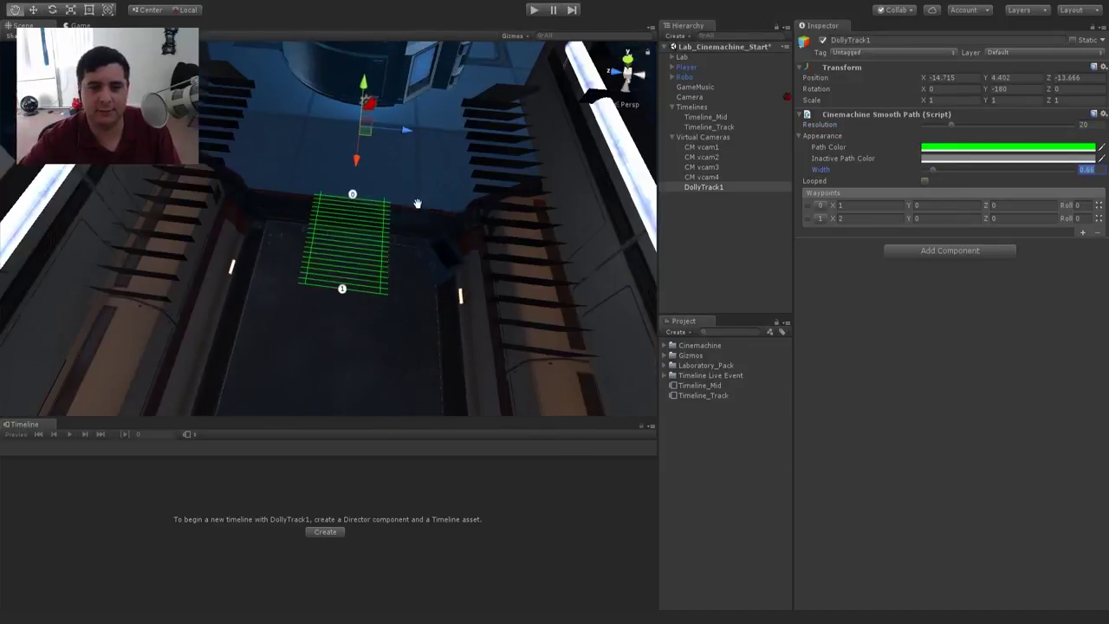
scroll(429, 217, up, 2)
middle_drag(428, 222, 441, 191)
scroll(441, 192, up, 2)
right_drag(437, 234, 461, 179)
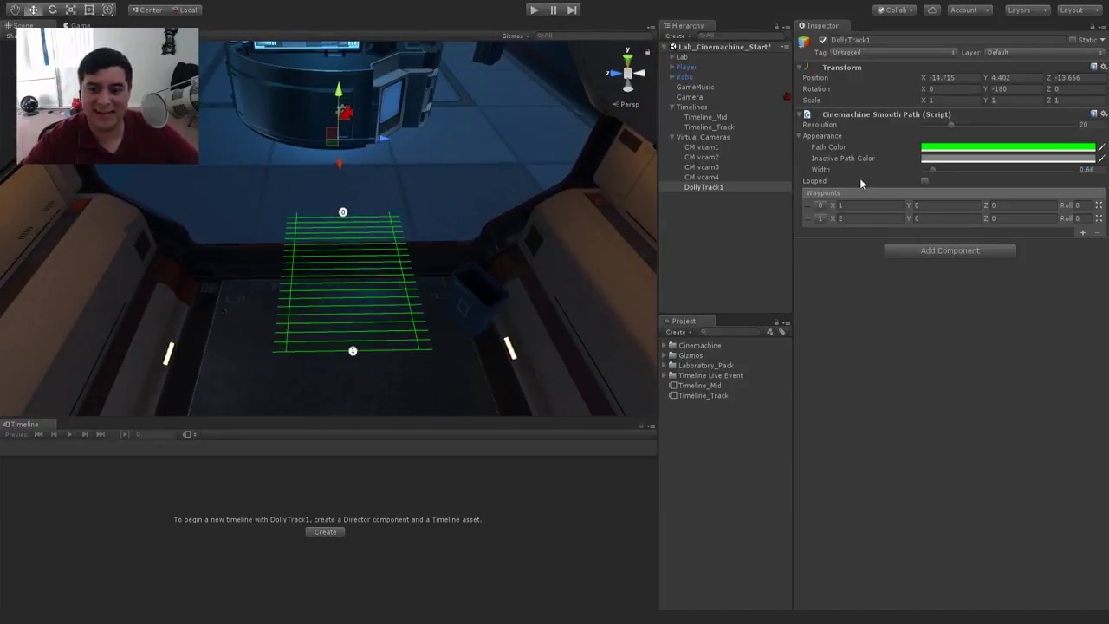
Step: Add two more waypoints to the dolly path, extending it along the corridor to waypoint 3
scroll(420, 274, down, 10)
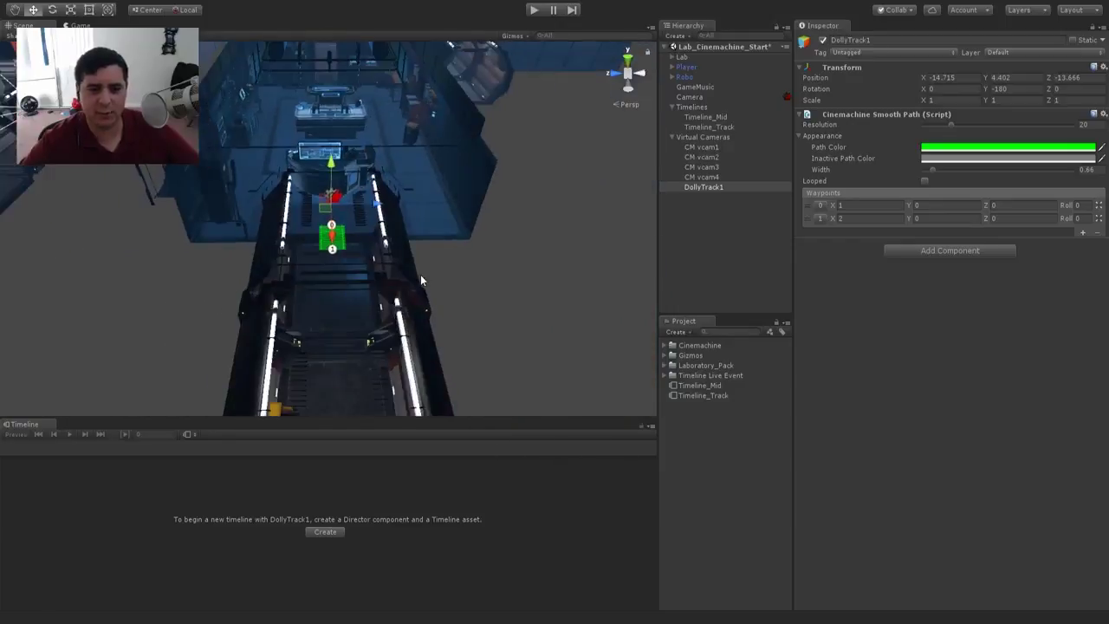
scroll(420, 276, down, 1)
middle_drag(420, 275, 373, 192)
scroll(499, 245, up, 3)
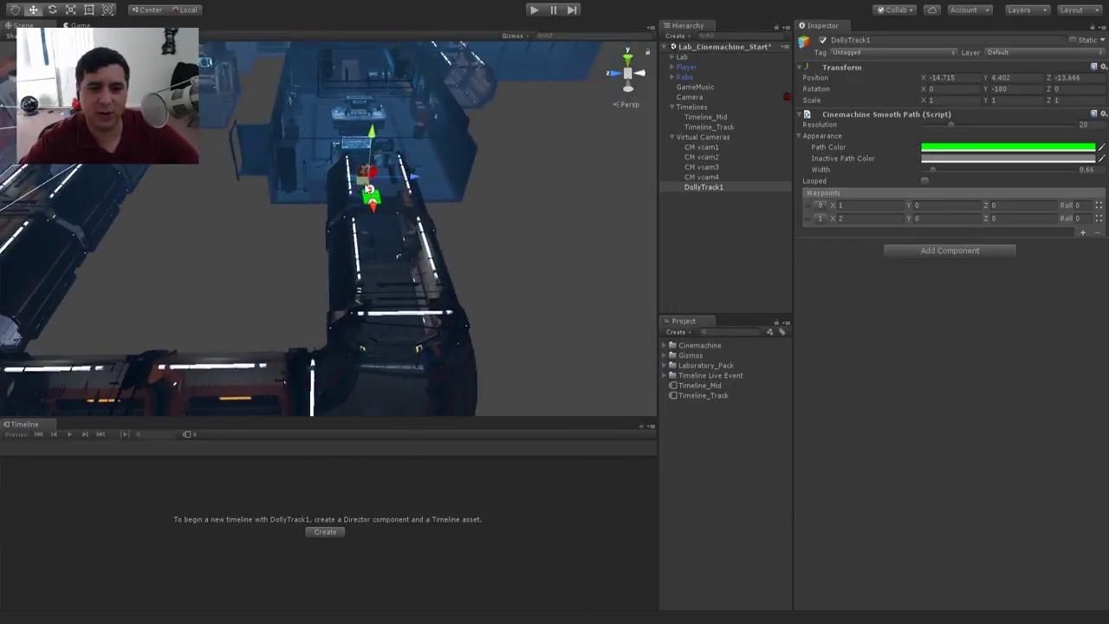
click(1082, 232)
click(1082, 246)
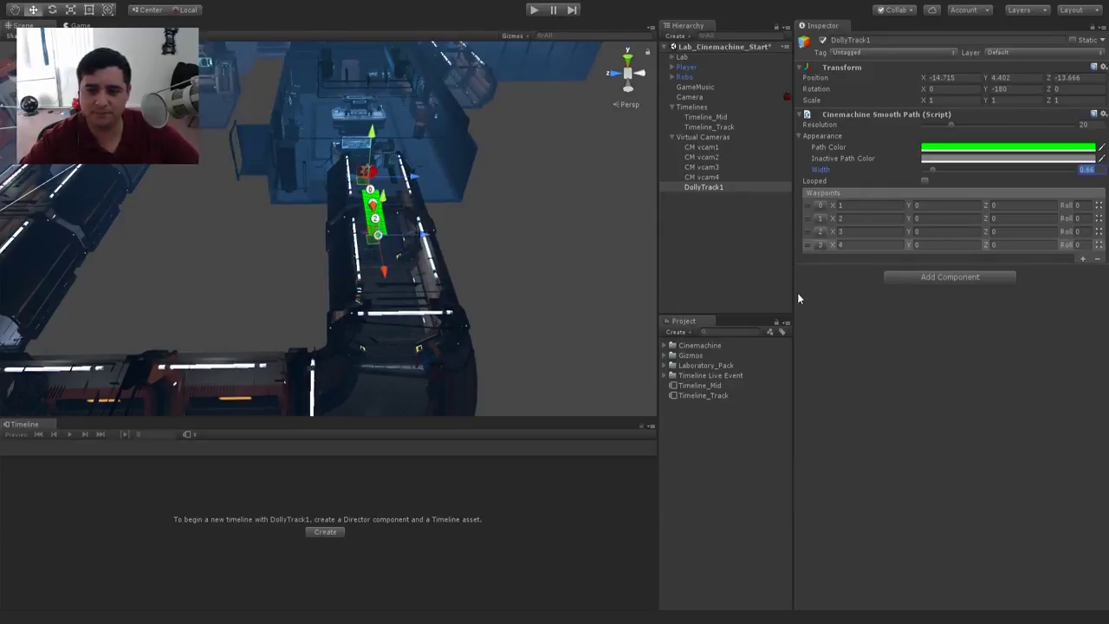
Step: Remove the last two waypoints from the dolly path, keeping only waypoints 0 and 1
click(804, 217)
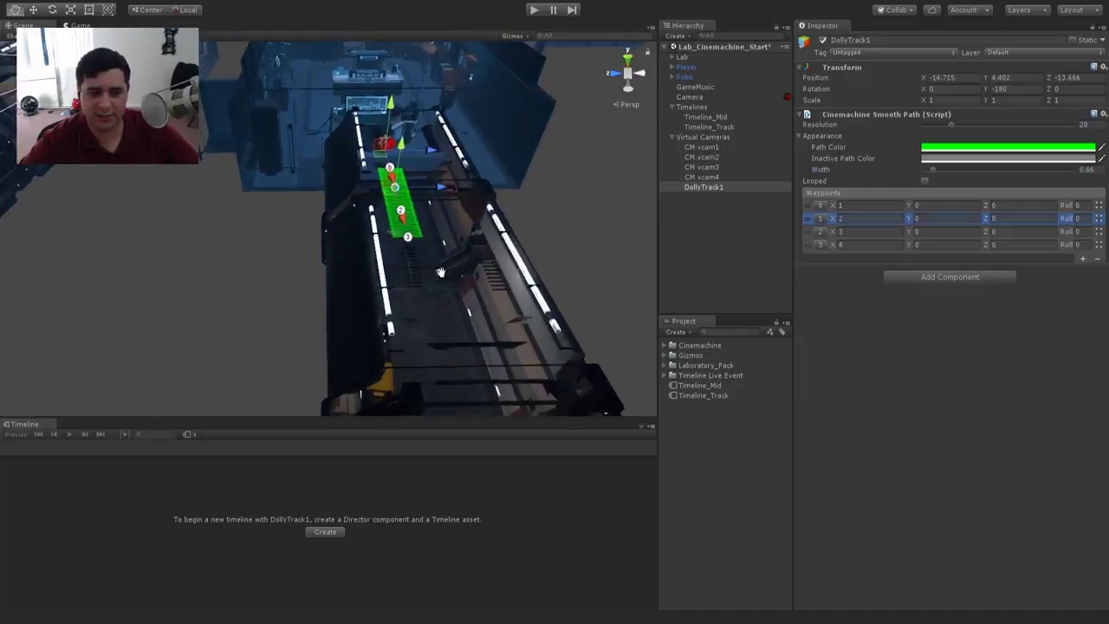
click(818, 246)
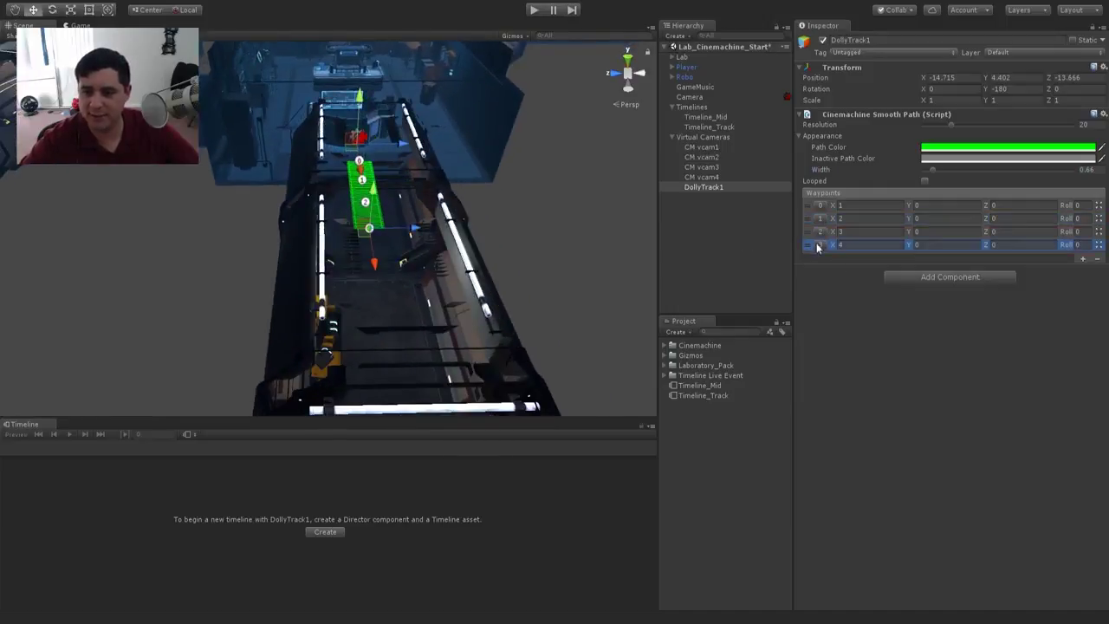
click(1096, 259)
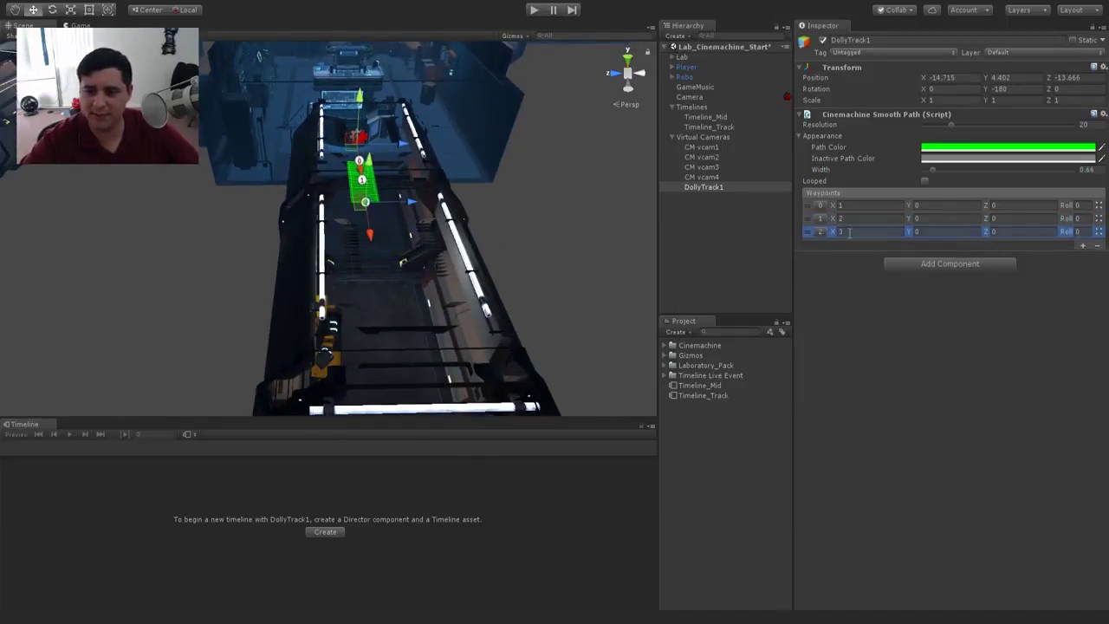
click(1096, 247)
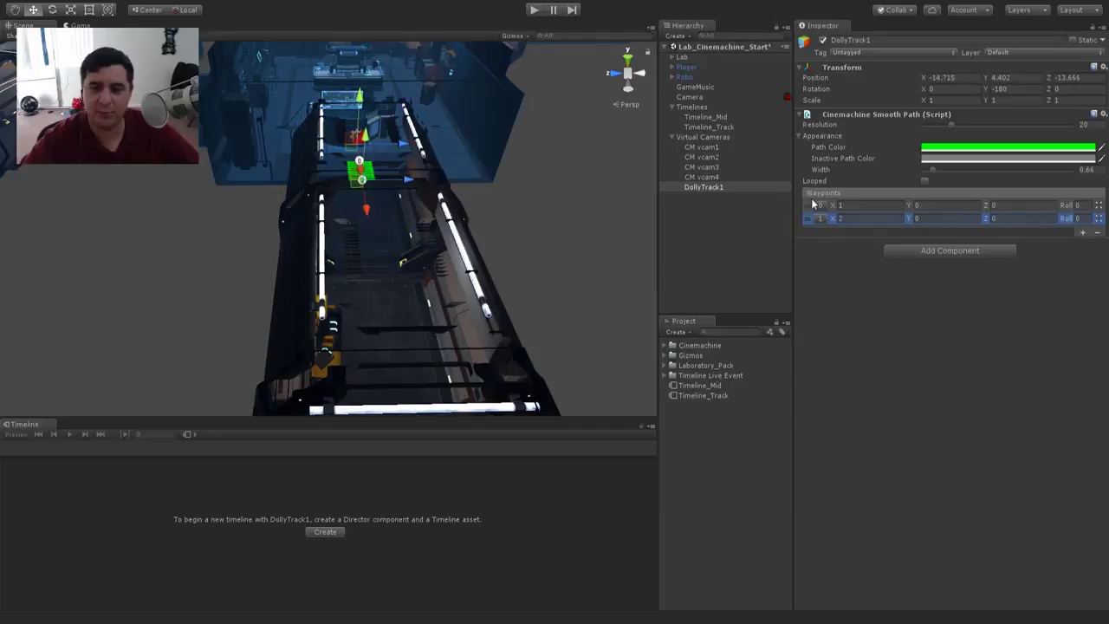
Step: Move waypoint 1 down the corridor to the start of the first bend, at about X 8.37
scroll(412, 235, up, 3)
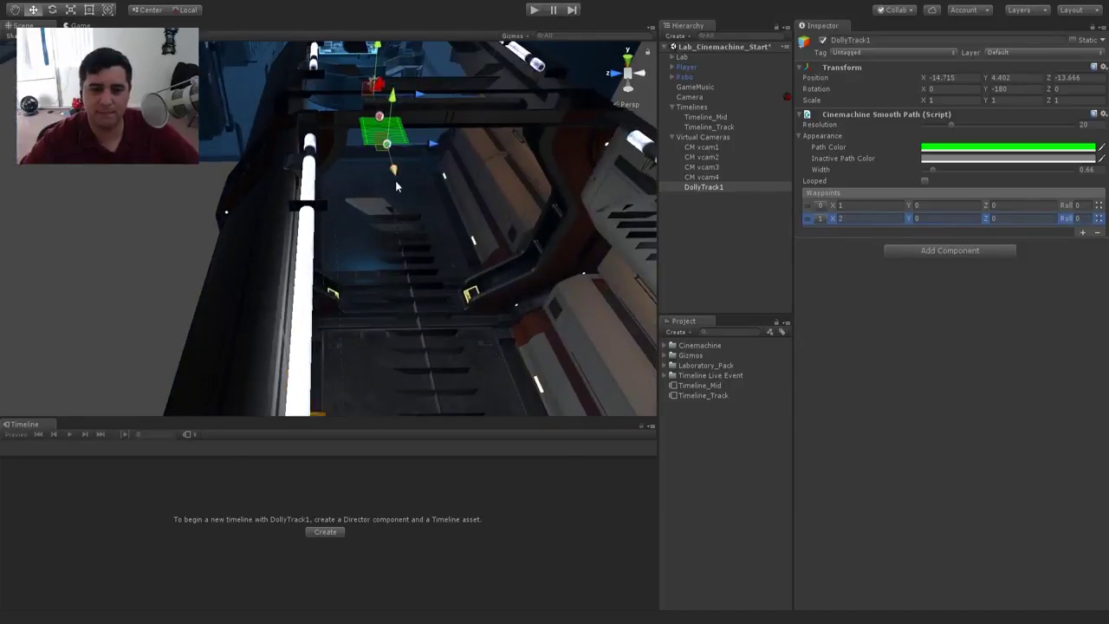
drag(390, 165, 416, 275)
scroll(419, 280, down, 5)
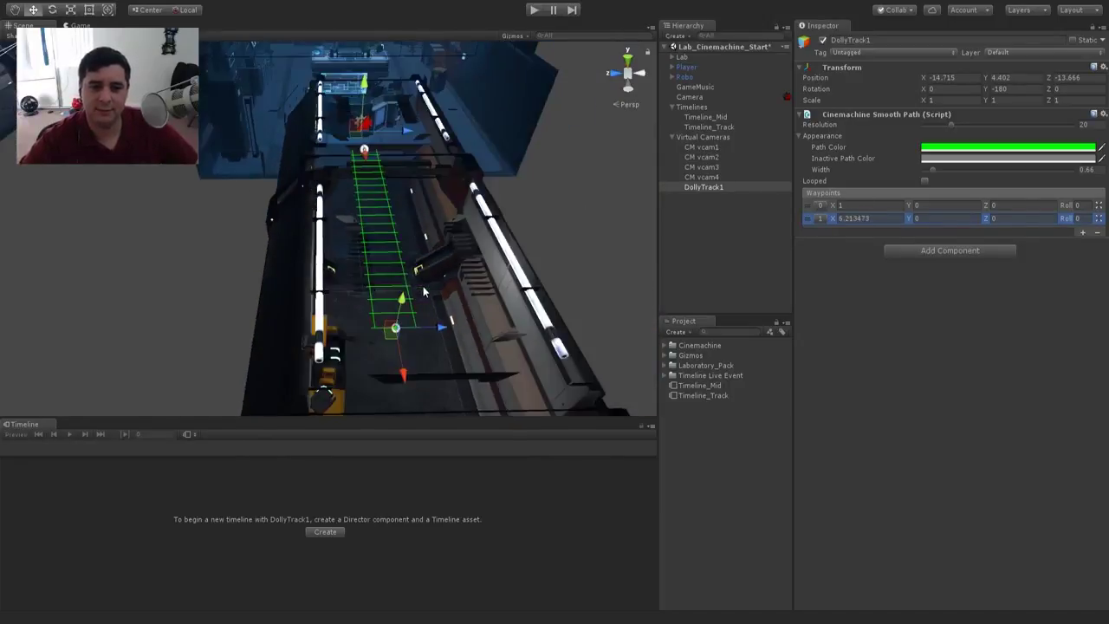
middle_drag(422, 284, 458, 236)
drag(407, 239, 417, 308)
key(f)
right_drag(353, 258, 372, 192)
middle_drag(377, 128, 407, 277)
scroll(408, 277, up, 4)
middle_drag(414, 330, 395, 267)
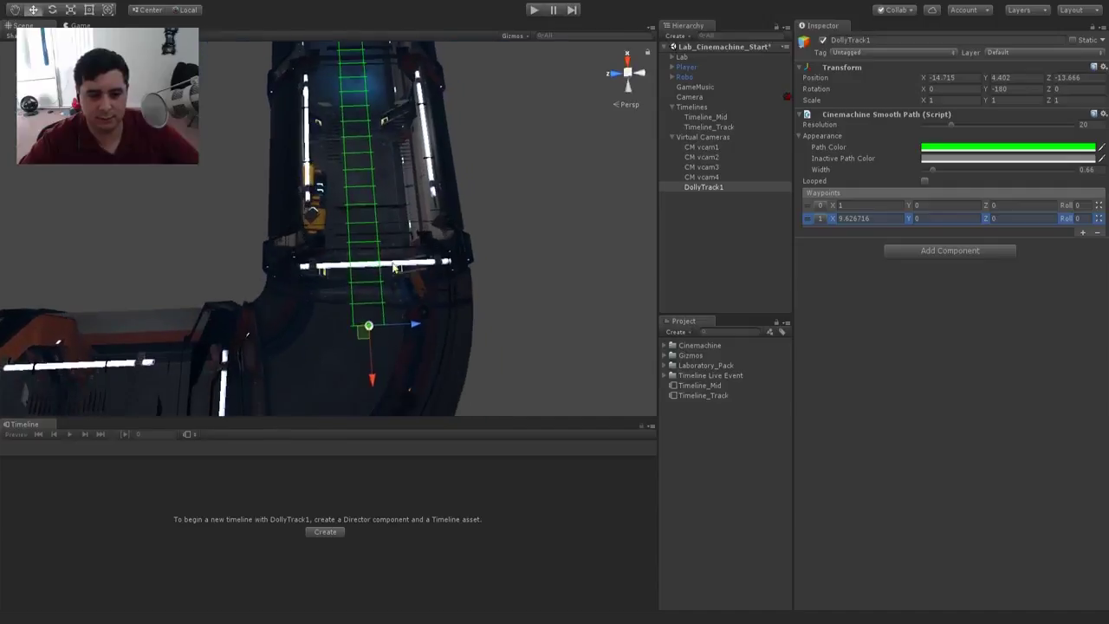
drag(371, 374, 368, 319)
middle_drag(407, 286, 398, 303)
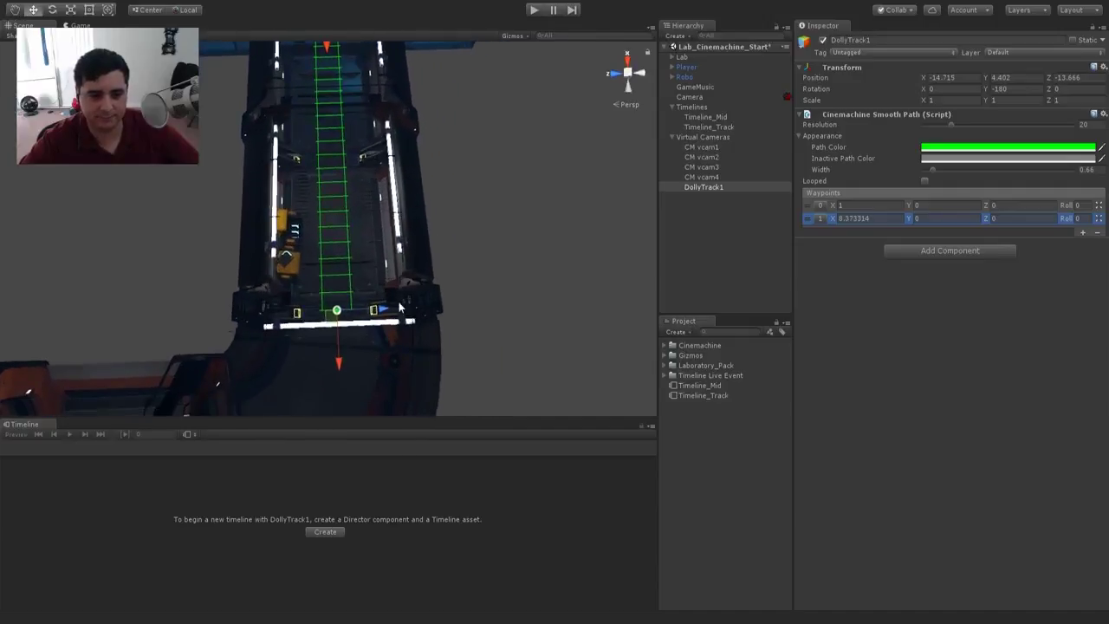
Step: Add waypoint 2 and place it just past the first corridor bend, at about X 10.96, Z -2.09
middle_drag(512, 215, 534, 185)
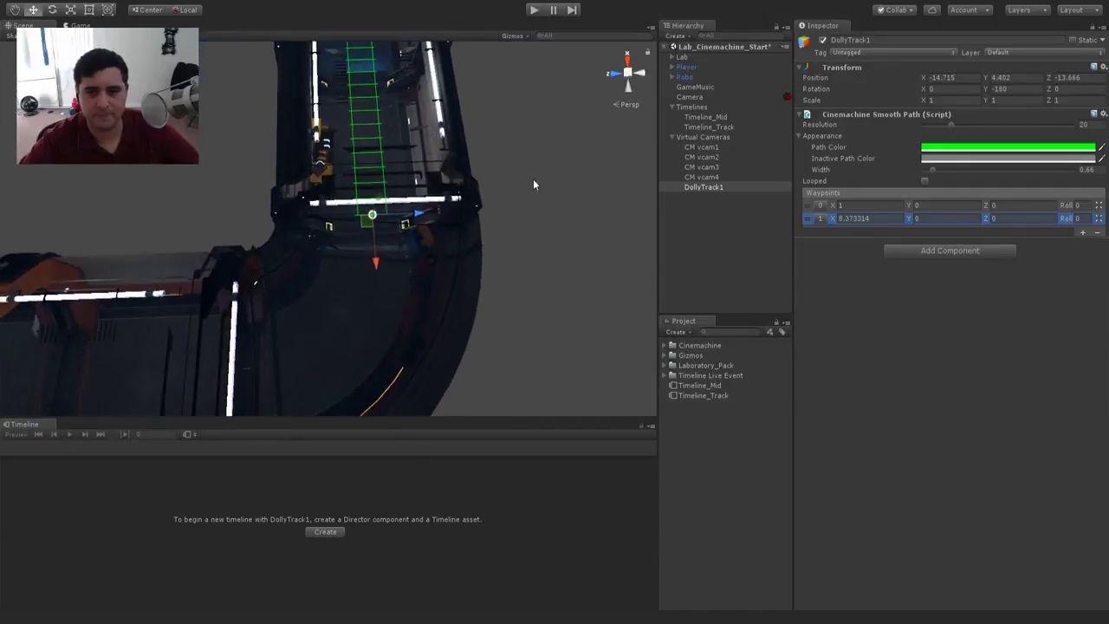
click(1080, 233)
middle_drag(337, 275, 370, 137)
scroll(371, 137, down, 3)
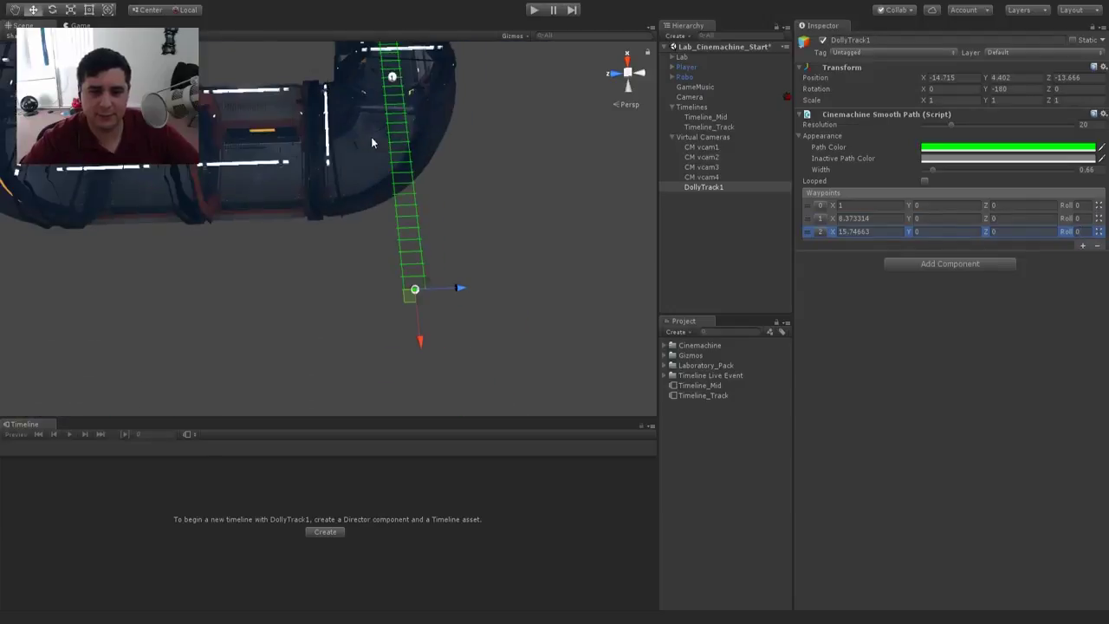
drag(401, 283, 244, 179)
scroll(457, 241, down, 5)
middle_drag(458, 243, 516, 190)
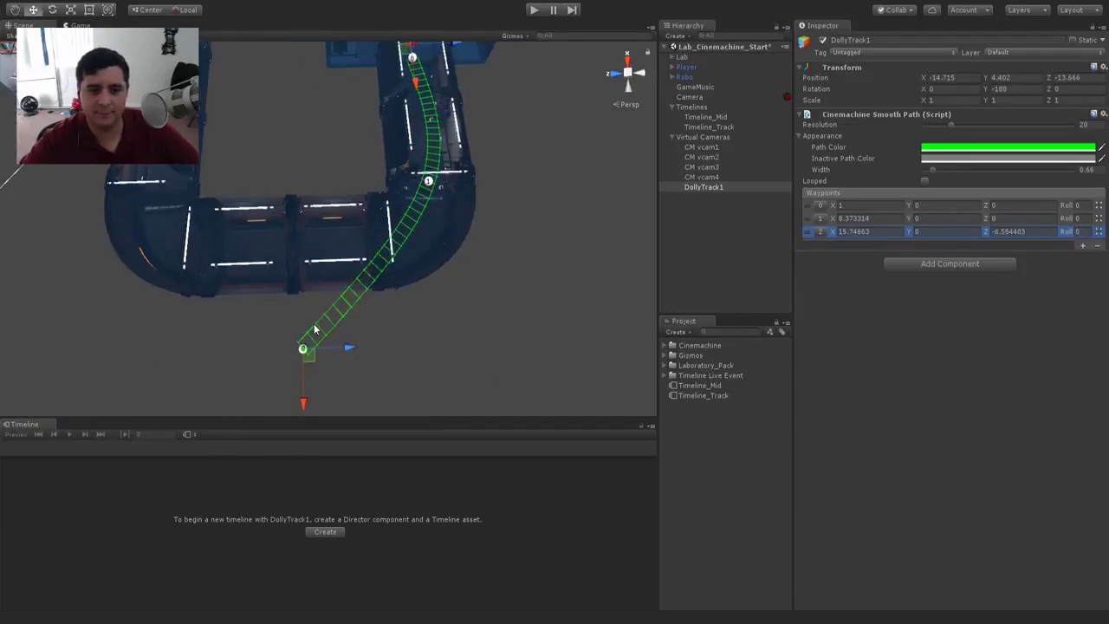
drag(303, 382, 303, 270)
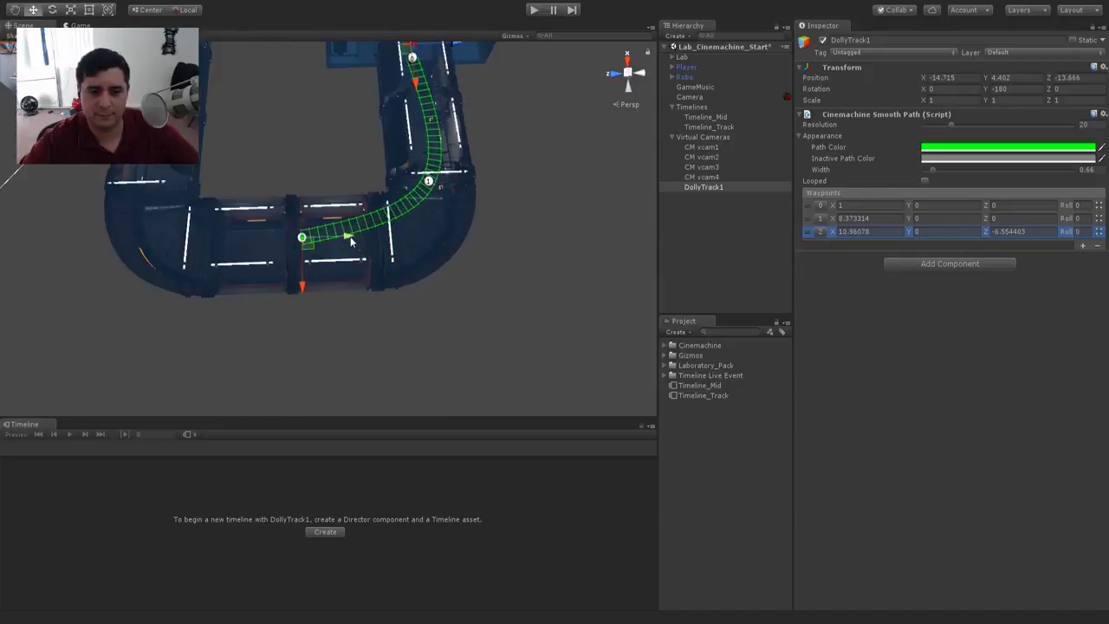
drag(350, 237, 434, 250)
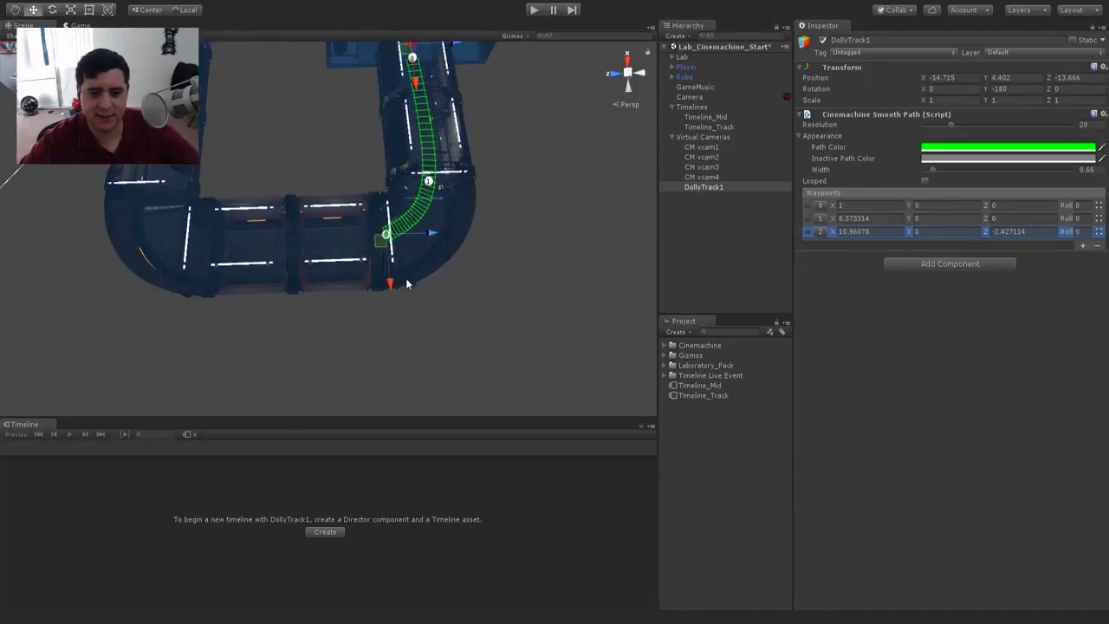
scroll(473, 195, up, 5)
mouse_move(479, 237)
mouse_down()
mouse_move(525, 231)
mouse_move(492, 237)
mouse_up()
Step: Examine from several angles how the dolly track curves around the first corridor bend
middle_drag(577, 122, 519, 121)
scroll(483, 157, up, 4)
alt+drag(483, 157, 498, 200)
middle_drag(498, 199, 486, 181)
alt+drag(486, 180, 465, 146)
middle_drag(450, 51, 448, 124)
middle_drag(441, 269, 438, 230)
right_drag(540, 165, 493, 247)
middle_drag(546, 100, 530, 182)
alt+drag(530, 181, 393, 299)
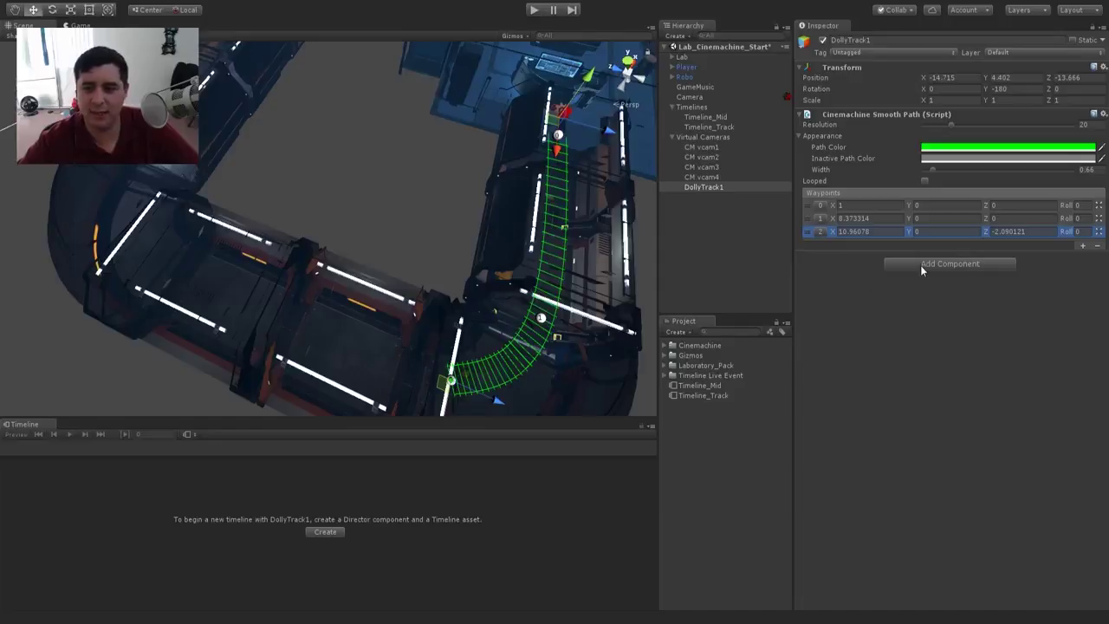
Step: Add waypoints 3 and 4 along the middle corridor, at about X 11.24, Z -5.26 and X 10.97, Z -11.59
click(1082, 247)
click(1084, 258)
scroll(367, 364, down, 3)
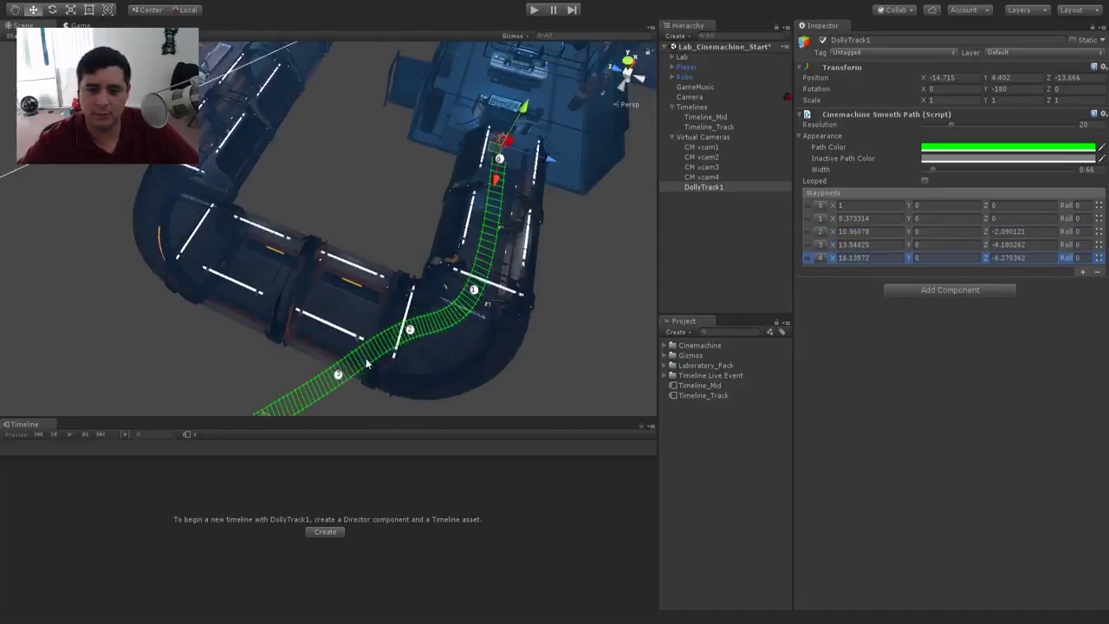
middle_drag(338, 371, 416, 296)
click(429, 281)
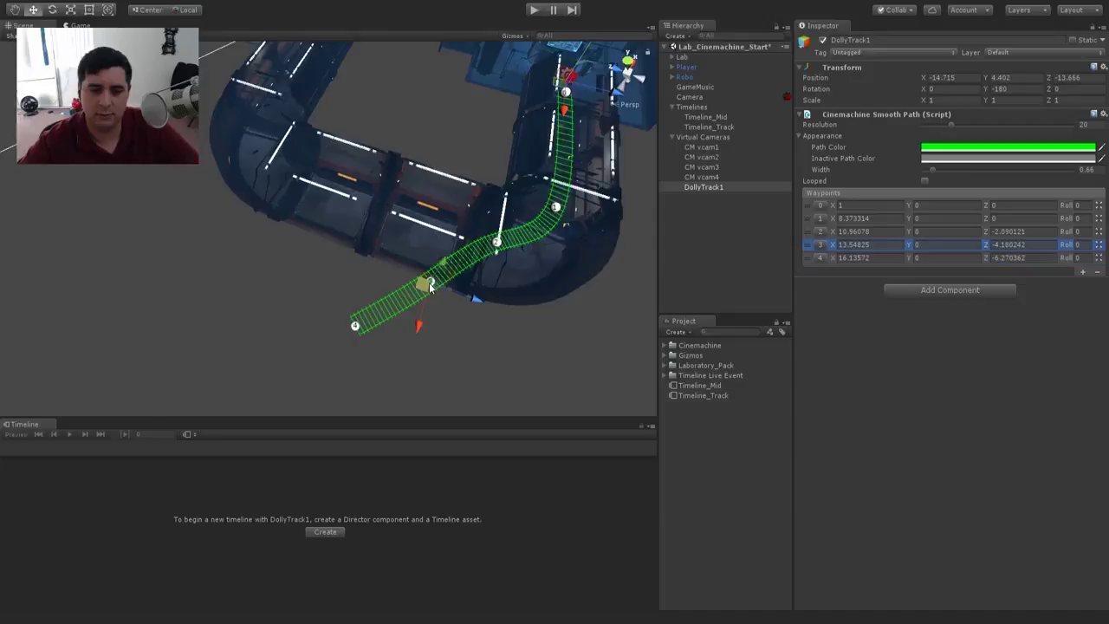
drag(429, 282, 422, 222)
click(357, 327)
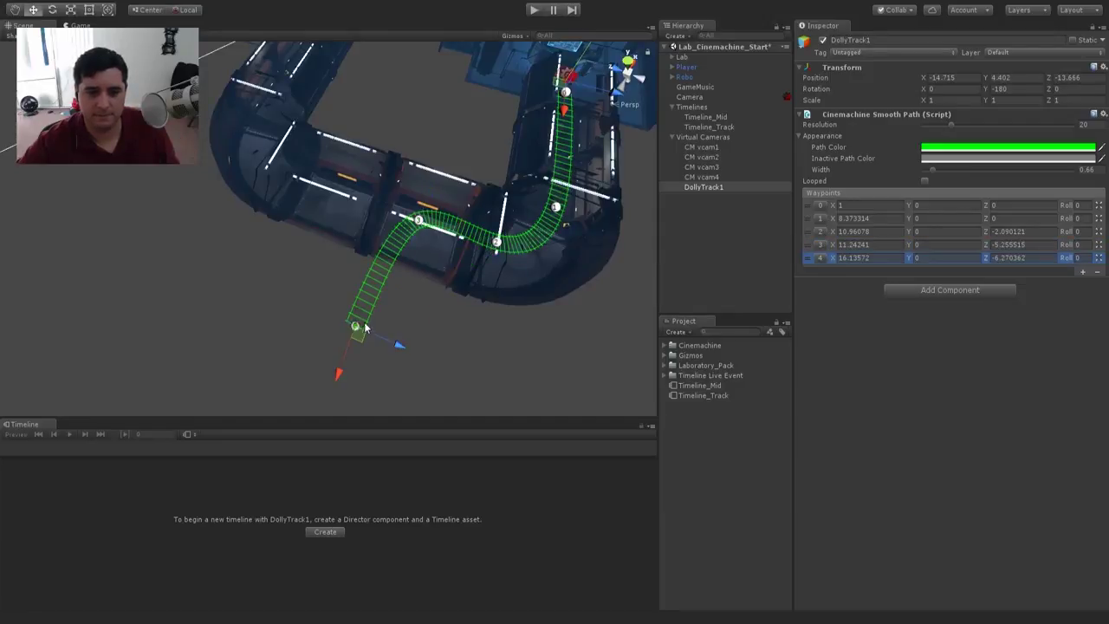
drag(357, 327, 286, 166)
Step: Add waypoint 5 and place it beyond the second corridor bend, at about X 8.71, Z -13.76
alt+drag(414, 166, 511, 55)
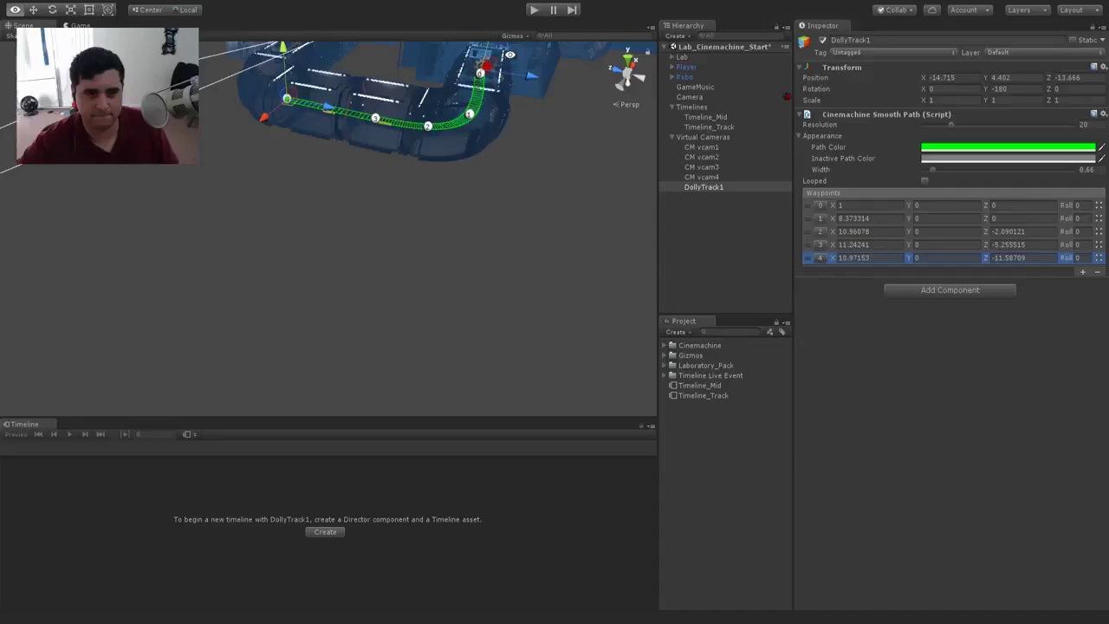
alt+drag(510, 54, 293, 369)
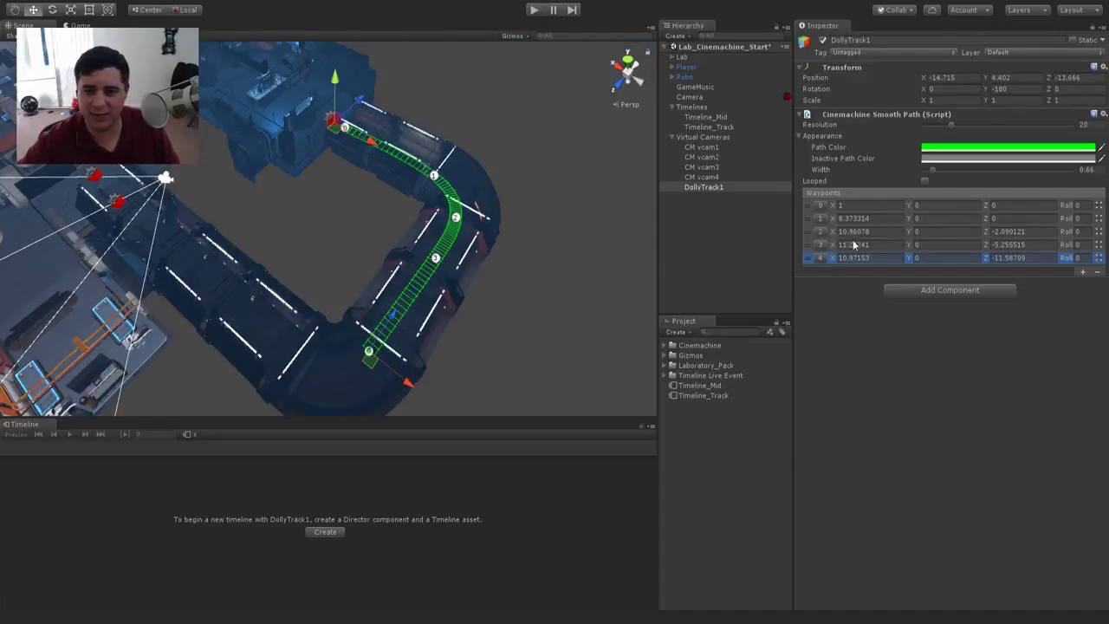
click(1082, 271)
middle_drag(372, 390, 422, 311)
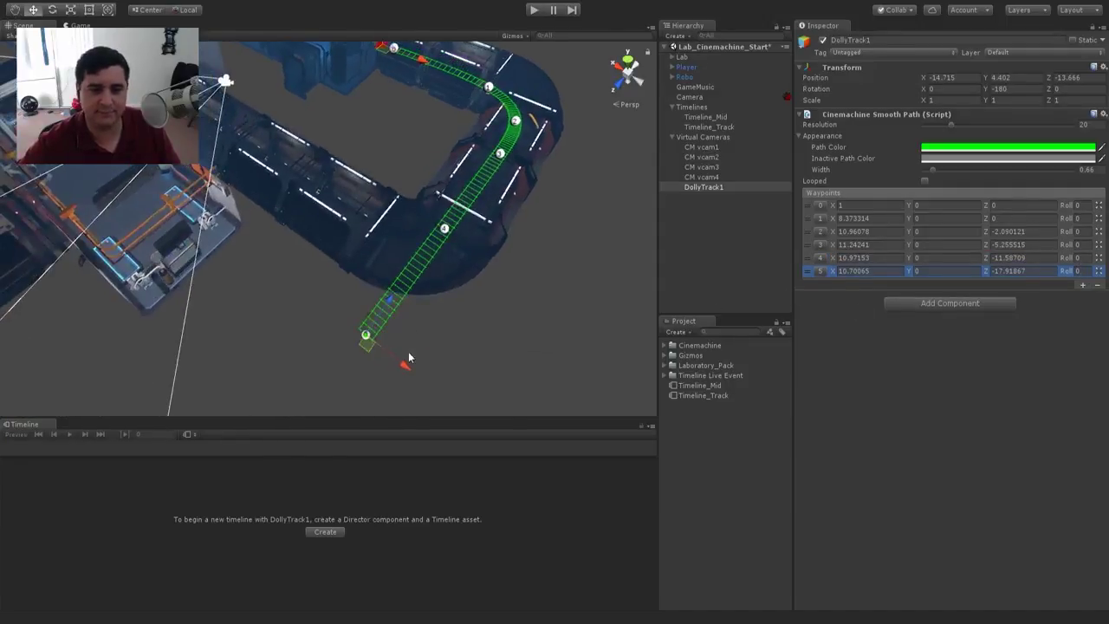
drag(392, 302, 401, 264)
drag(382, 206, 342, 233)
middle_drag(415, 225, 298, 307)
drag(311, 250, 326, 249)
drag(257, 227, 260, 232)
Step: Shift waypoint 4 outward to about X 11.31 and waypoint 3 to about X 11.53
click(294, 210)
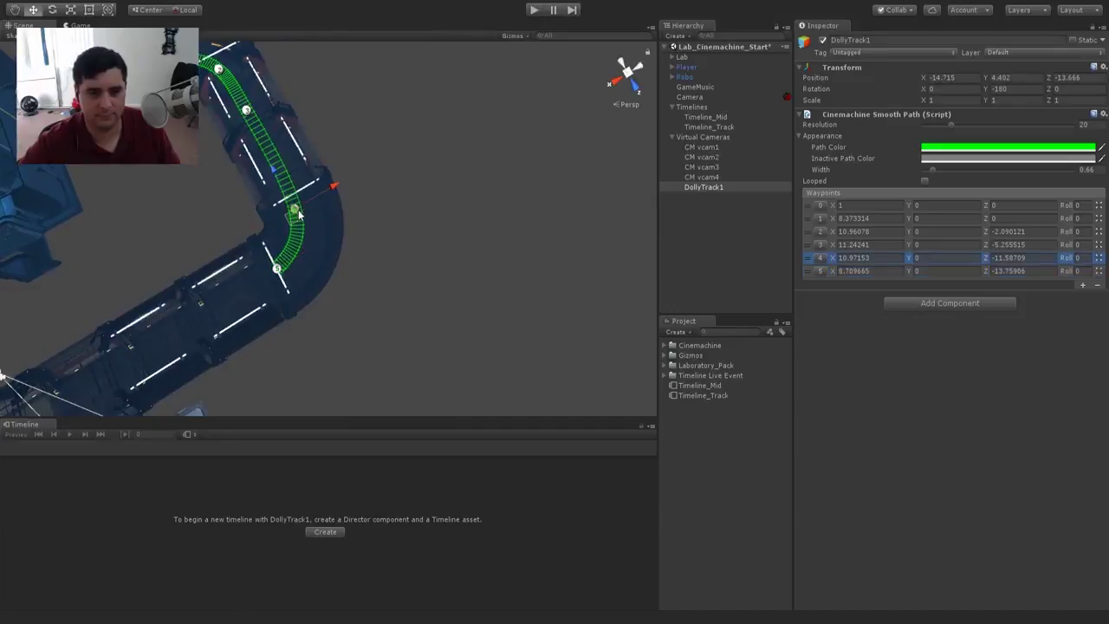
drag(339, 186, 341, 185)
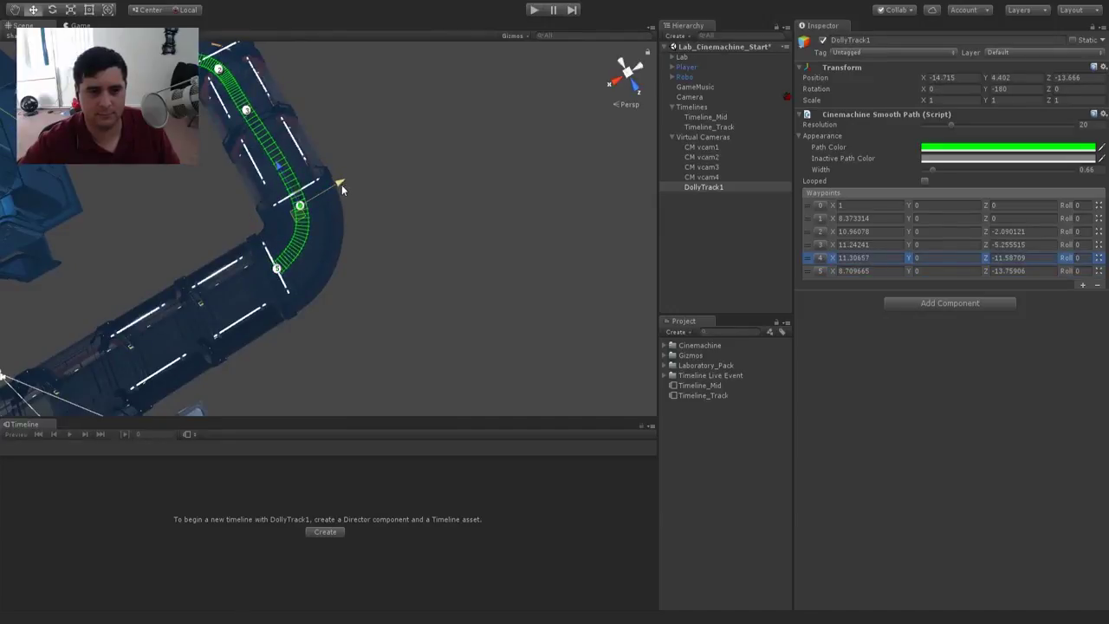
click(246, 110)
drag(293, 94, 422, 265)
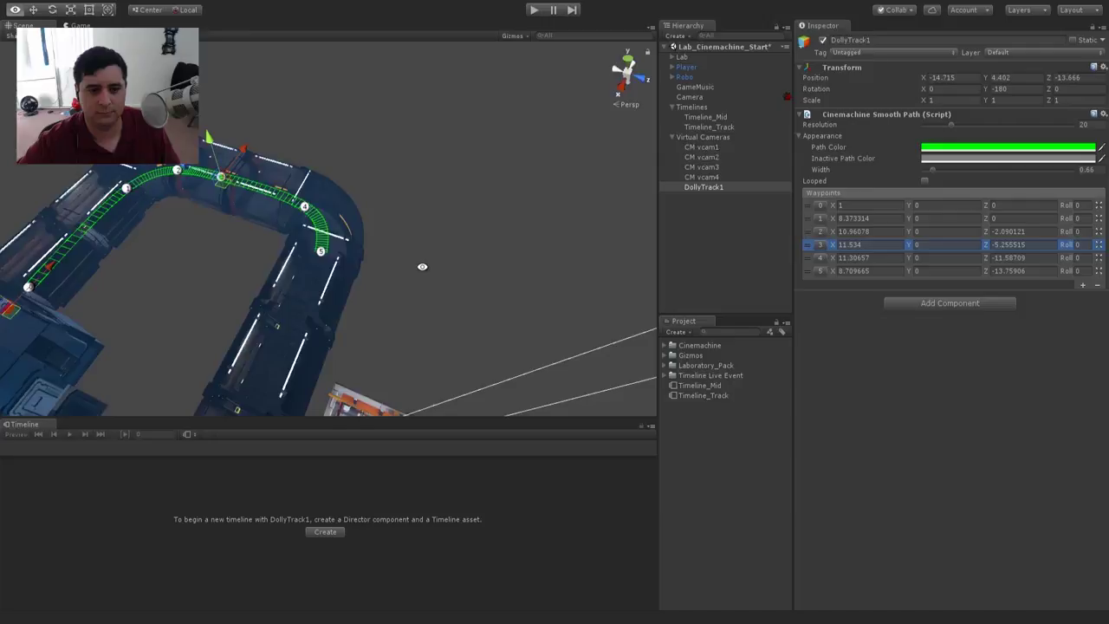
Step: Insert a new waypoint midway between waypoints 3 and 4 of the dolly path
alt+drag(421, 267, 554, 312)
click(1082, 285)
alt+drag(415, 160, 363, 171)
Step: Move waypoint 5 into the second bend at about Y -1.60, Z -13.95, and waypoint 6 down the far corridor to about X 0.68, Z -14.33
click(357, 167)
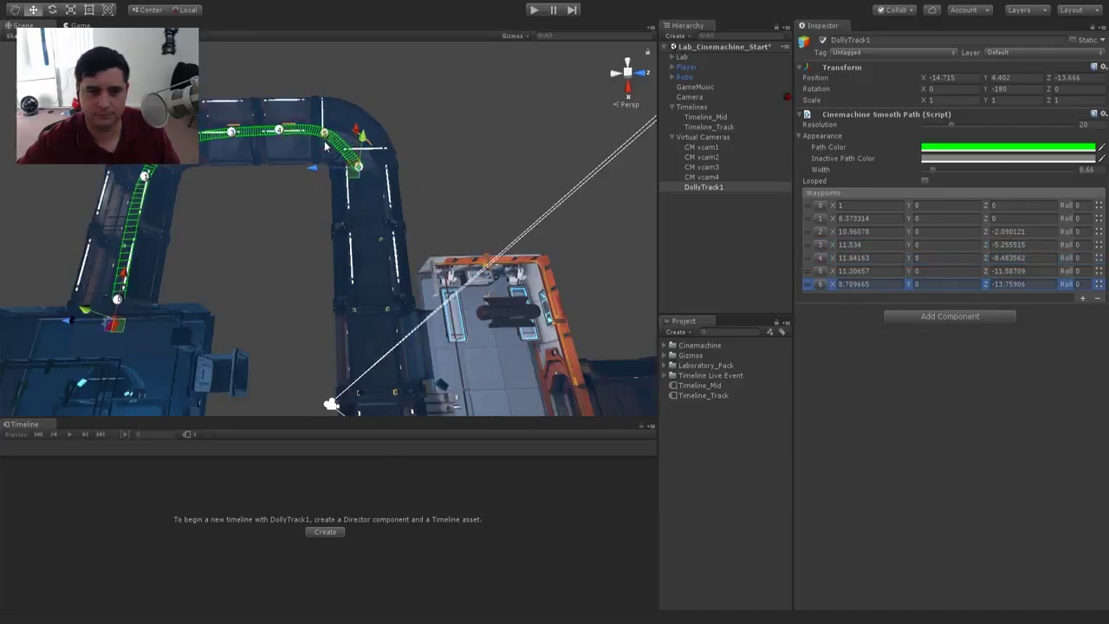
click(324, 133)
drag(277, 137, 359, 262)
click(358, 167)
click(349, 134)
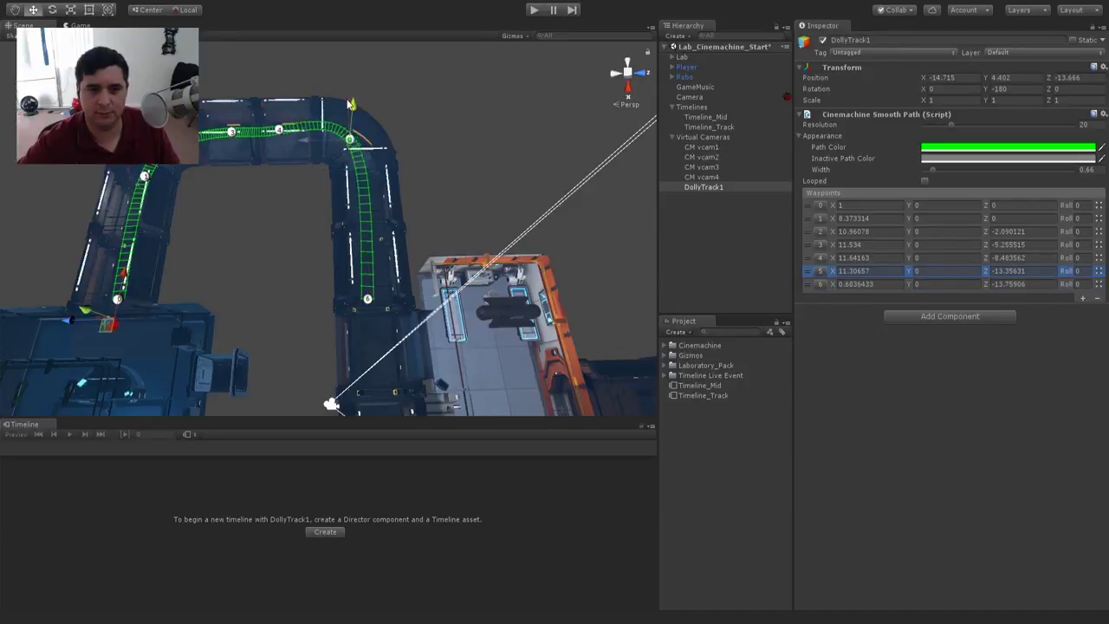
drag(348, 104, 351, 114)
drag(307, 151, 315, 151)
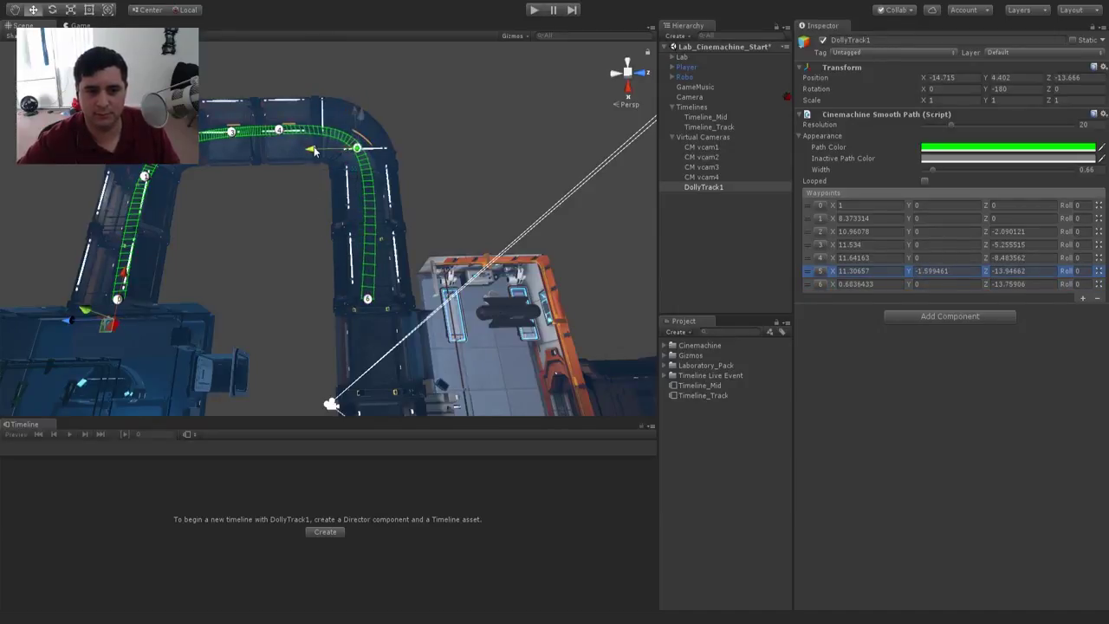
click(367, 299)
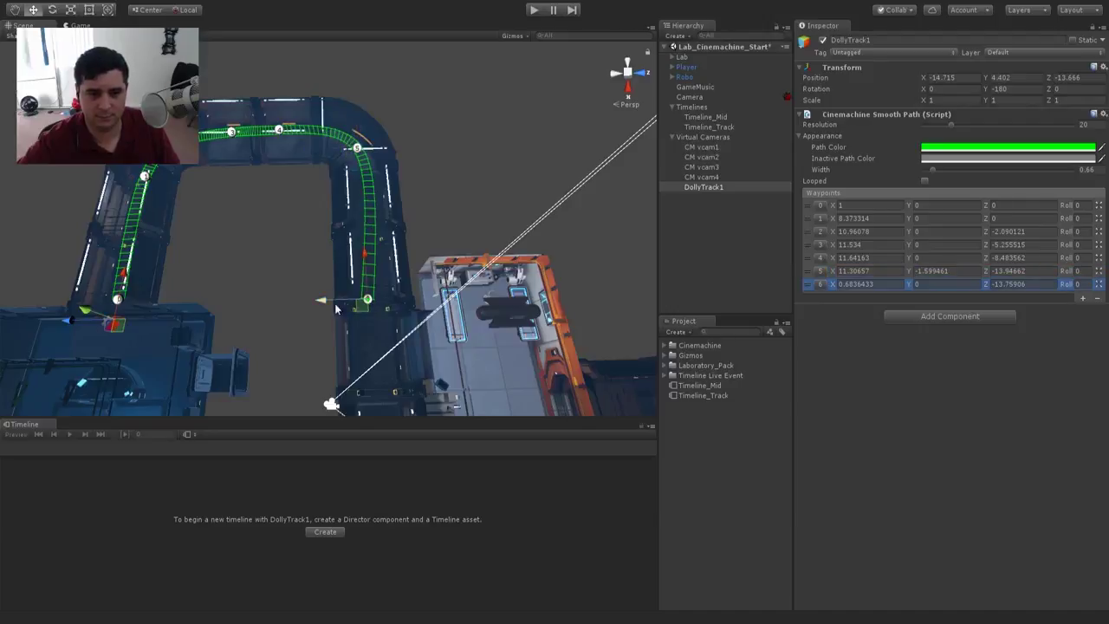
drag(327, 301, 336, 301)
scroll(345, 309, down, 3)
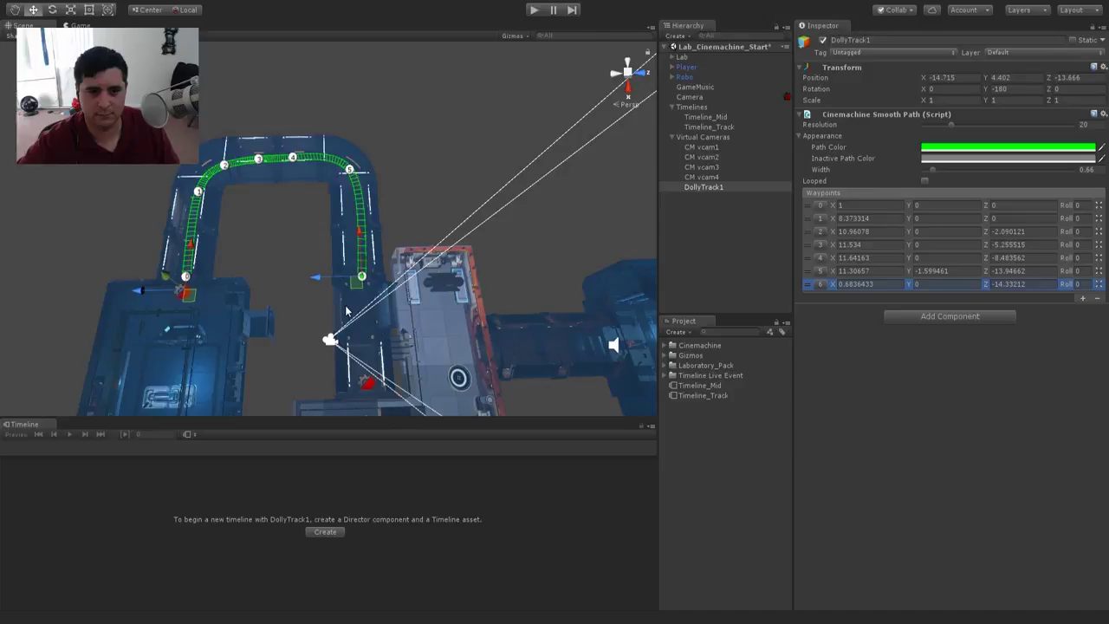
Step: Smooth the second bend by moving waypoint 5 to about X 9.52 and waypoint 6 back to about X 5.37
alt+drag(346, 310, 328, 165)
click(364, 154)
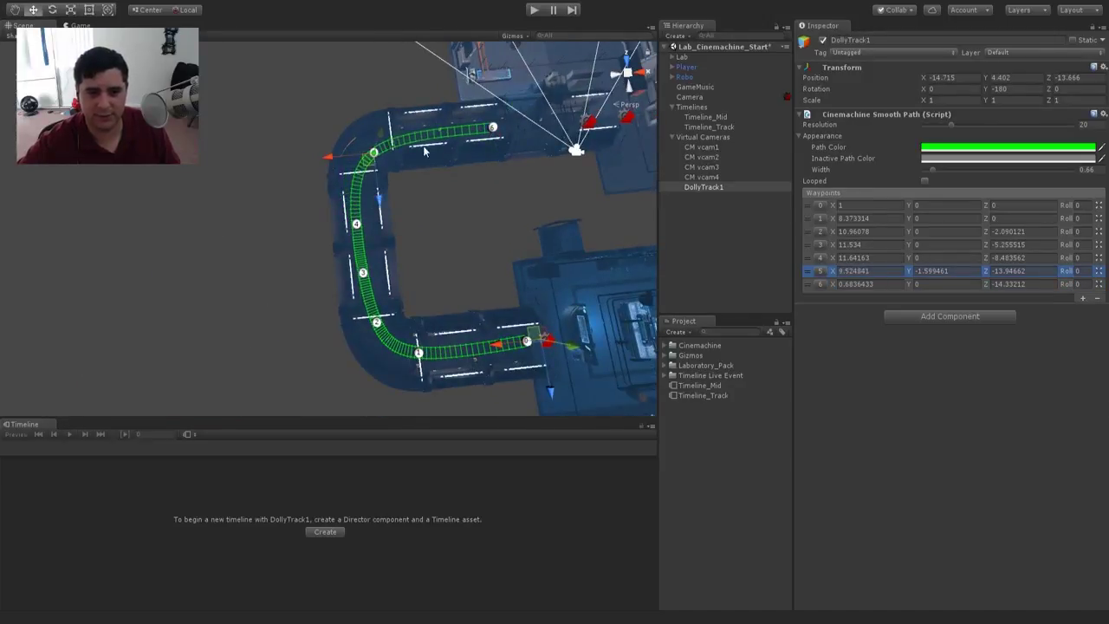
click(493, 128)
drag(444, 136, 397, 138)
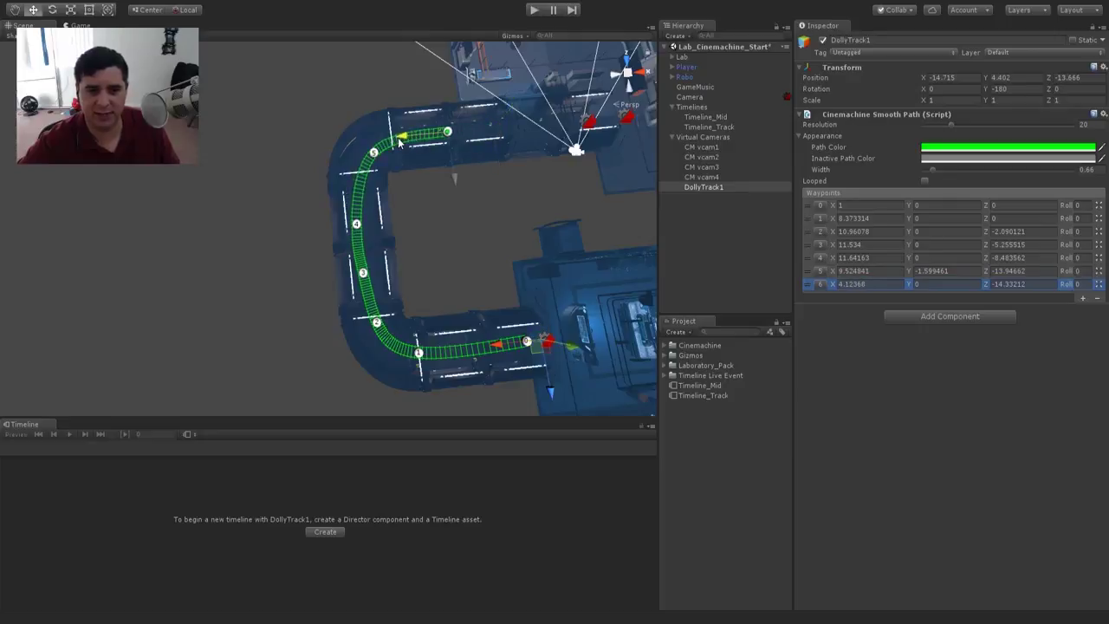
click(461, 200)
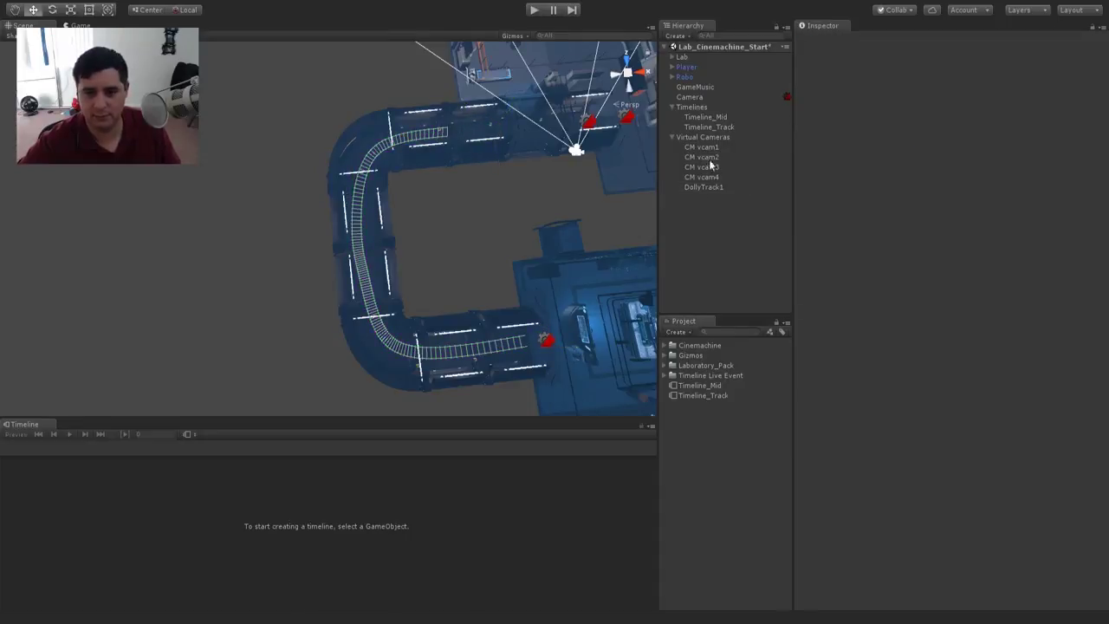
click(711, 187)
click(431, 141)
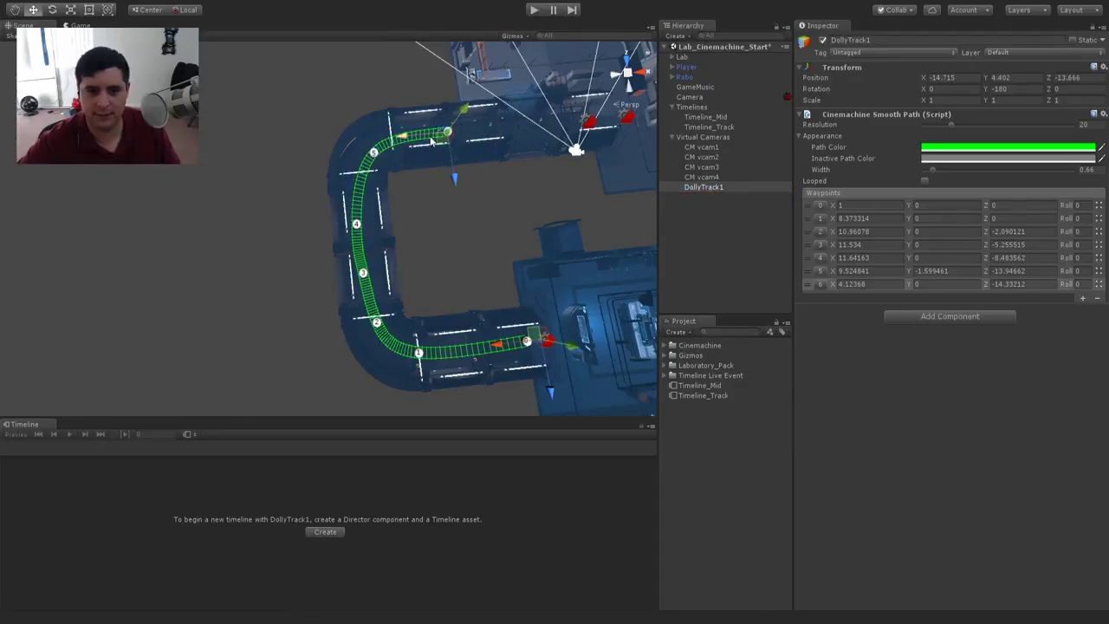
drag(431, 141, 415, 142)
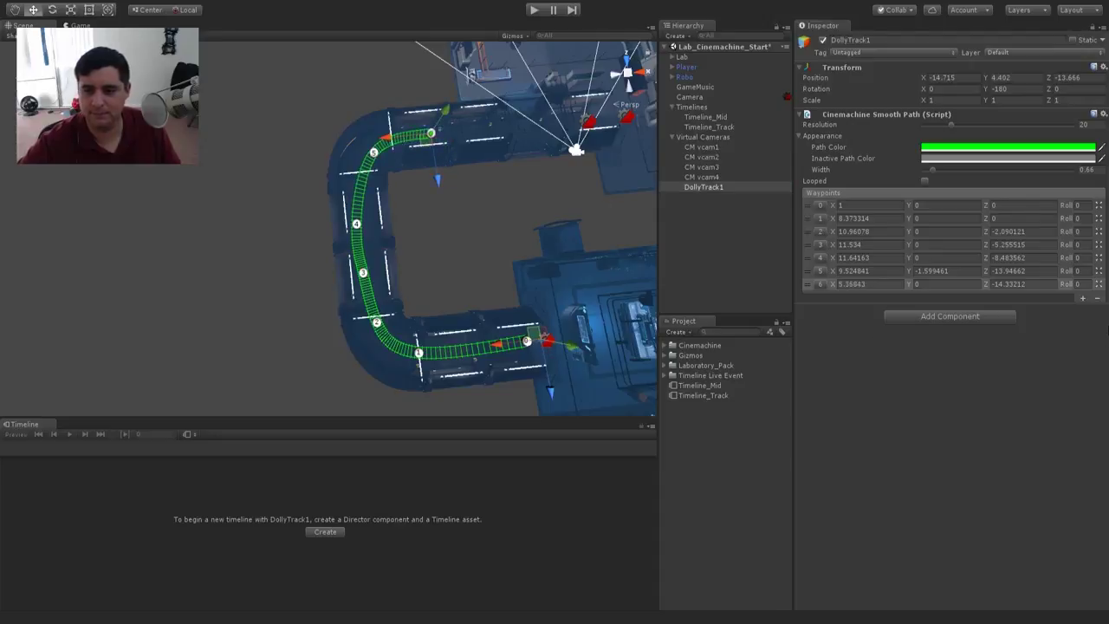
Step: Add waypoint 7 and center it in the far corridor at about X 0.49, Z -13.80
click(1083, 298)
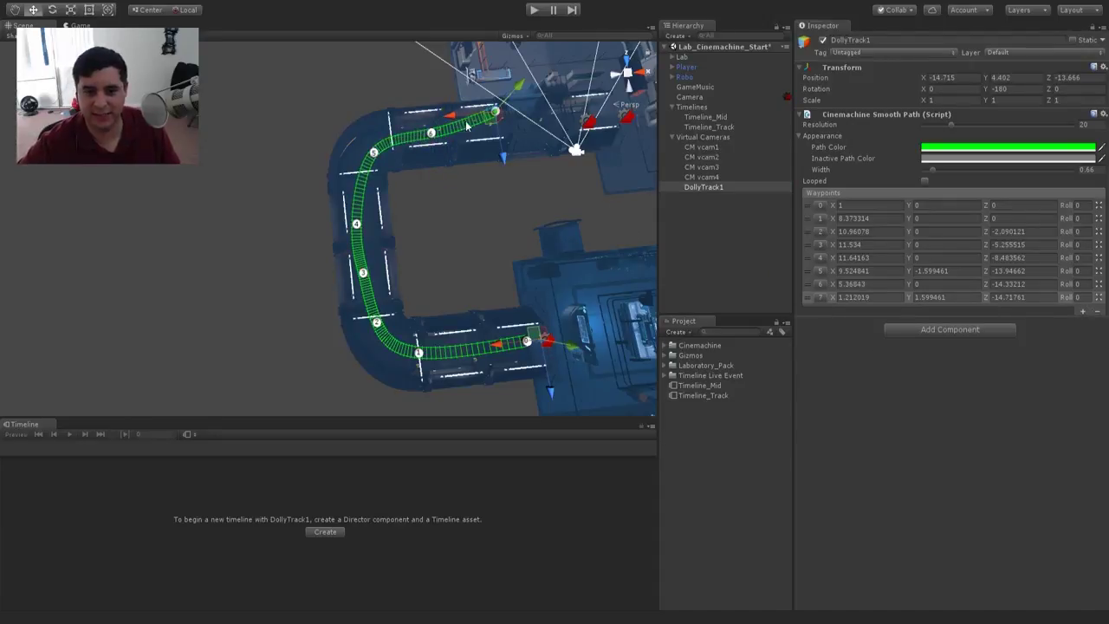
drag(451, 115, 463, 114)
drag(513, 162, 515, 174)
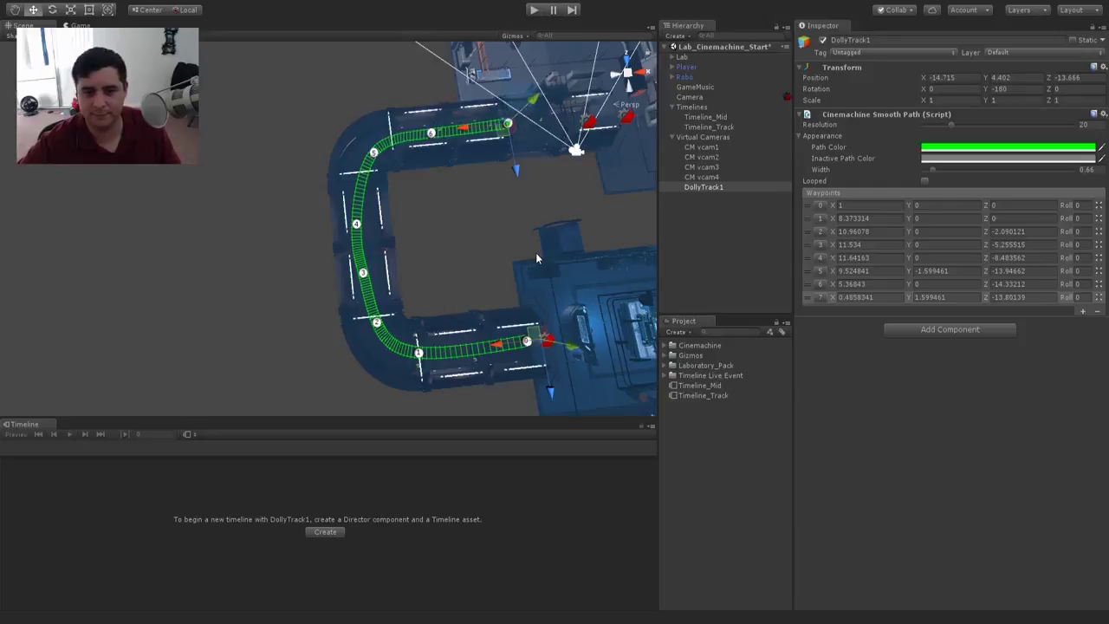
Step: Refine the second bend by moving waypoint 5 to about X 10.63 and waypoint 4 to about X 11.52, Z -10.28
alt+drag(536, 253, 379, 218)
click(378, 215)
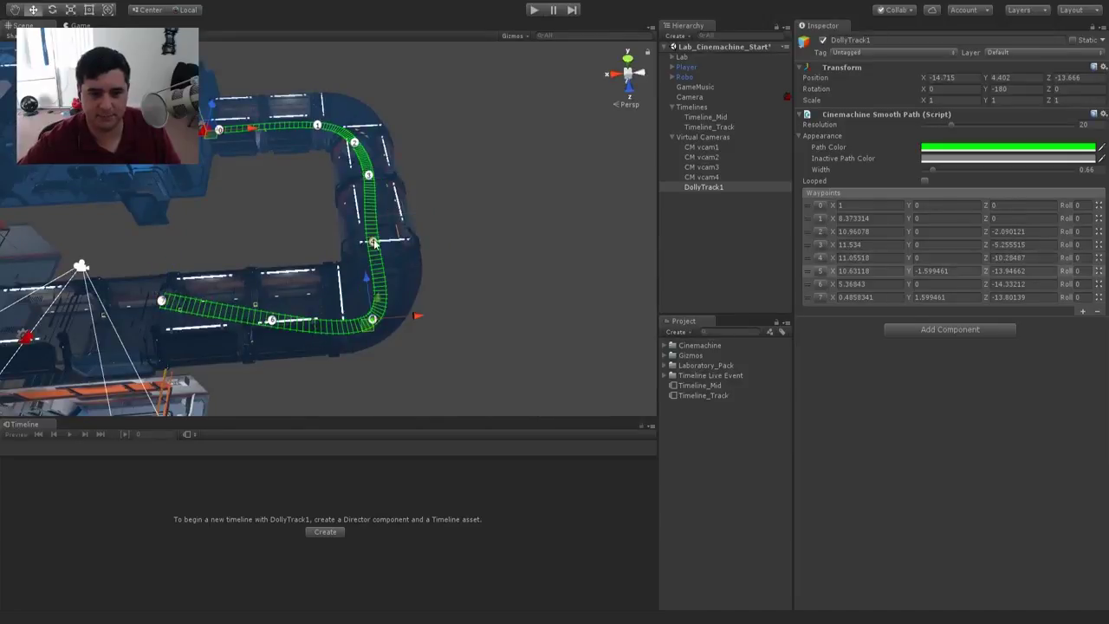
click(374, 241)
drag(417, 240, 426, 242)
Step: Level the dolly path by setting the Y values of waypoints 5 and 7 to 0
alt+drag(241, 309, 218, 277)
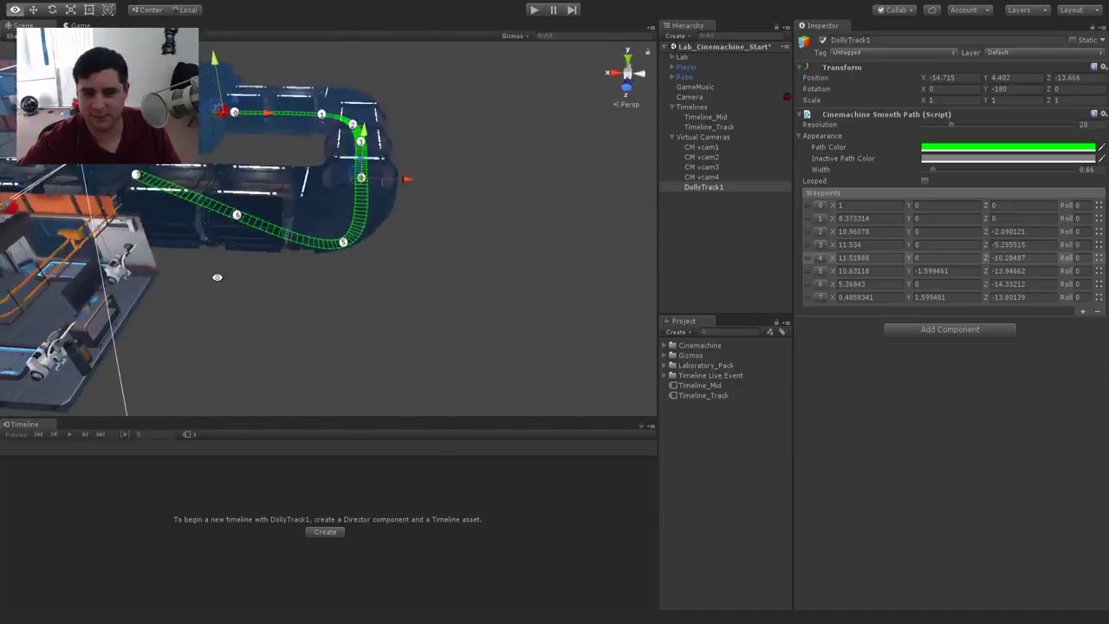
click(958, 271)
text(0)
click(954, 288)
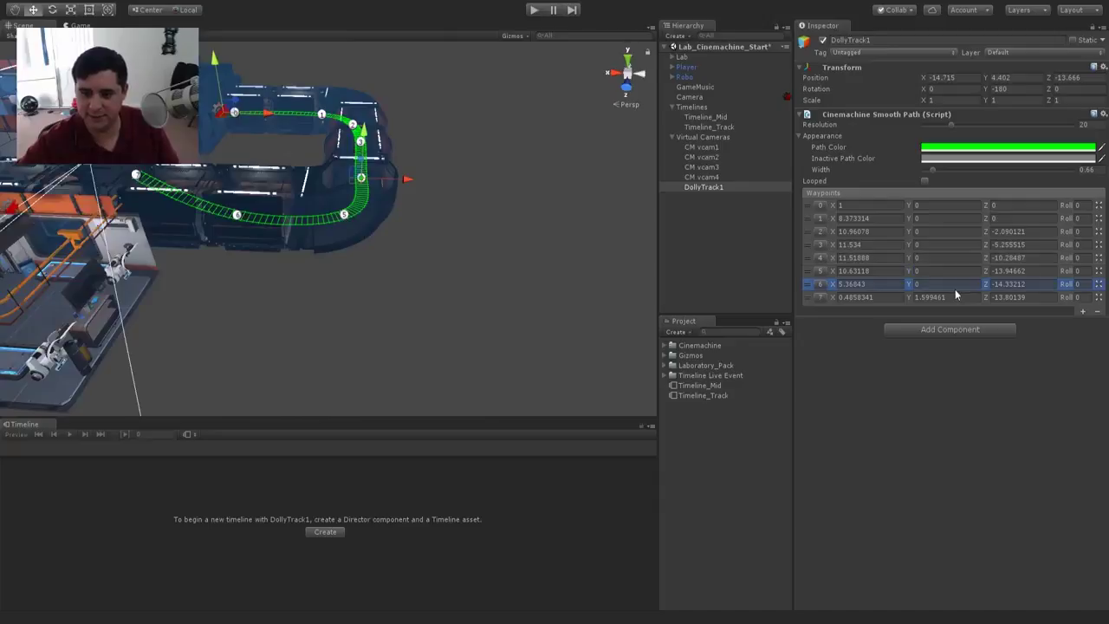
click(953, 296)
text(0)
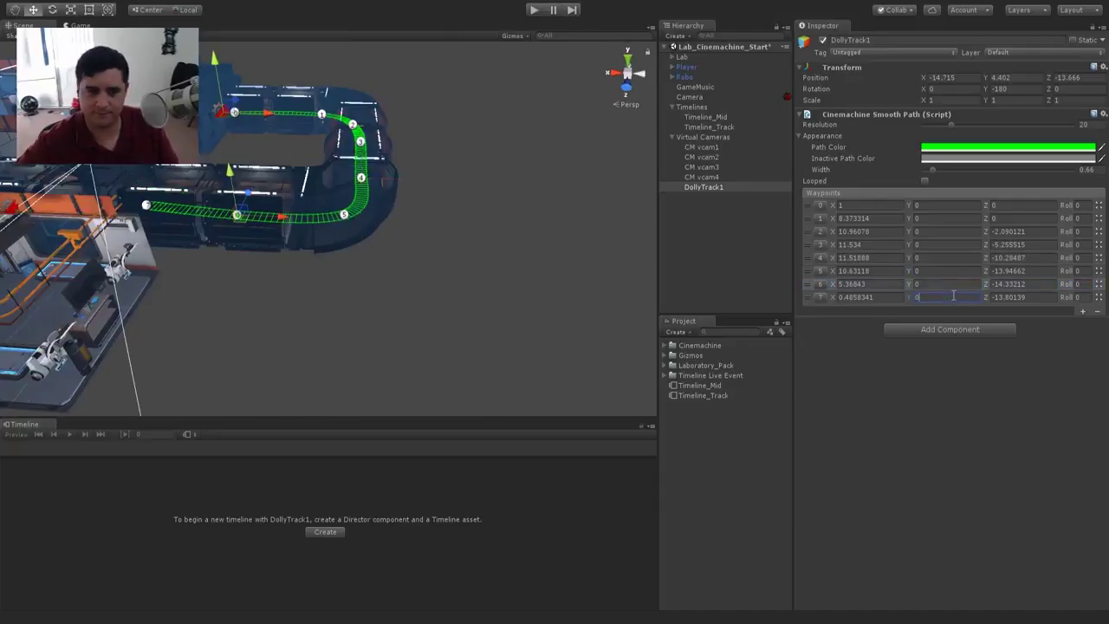
Step: Move waypoint 7 down the far corridor to the room's entrance, at about X -7.31, Z -14.26
alt+drag(234, 307, 439, 258)
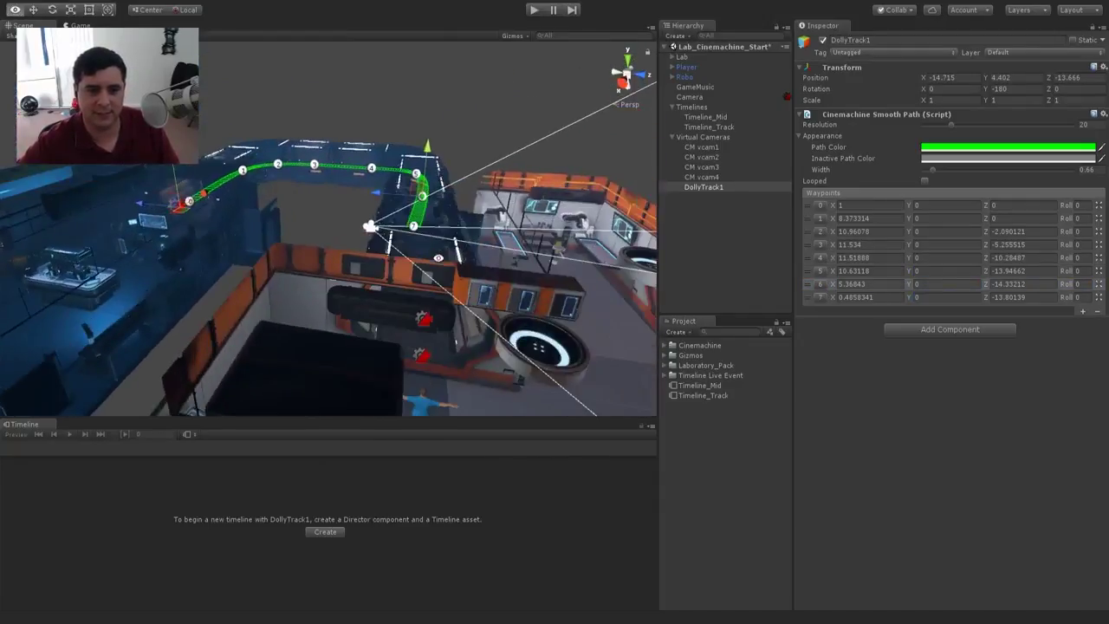
alt+drag(481, 148, 282, 240)
click(188, 315)
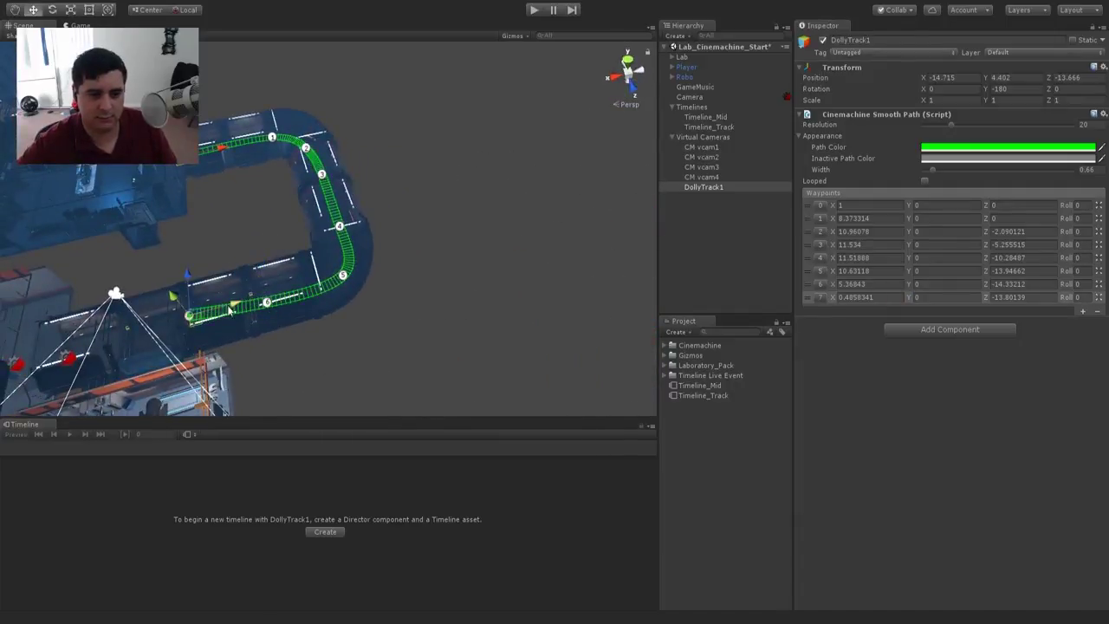
drag(230, 310, 135, 331)
right_drag(134, 331, 503, 188)
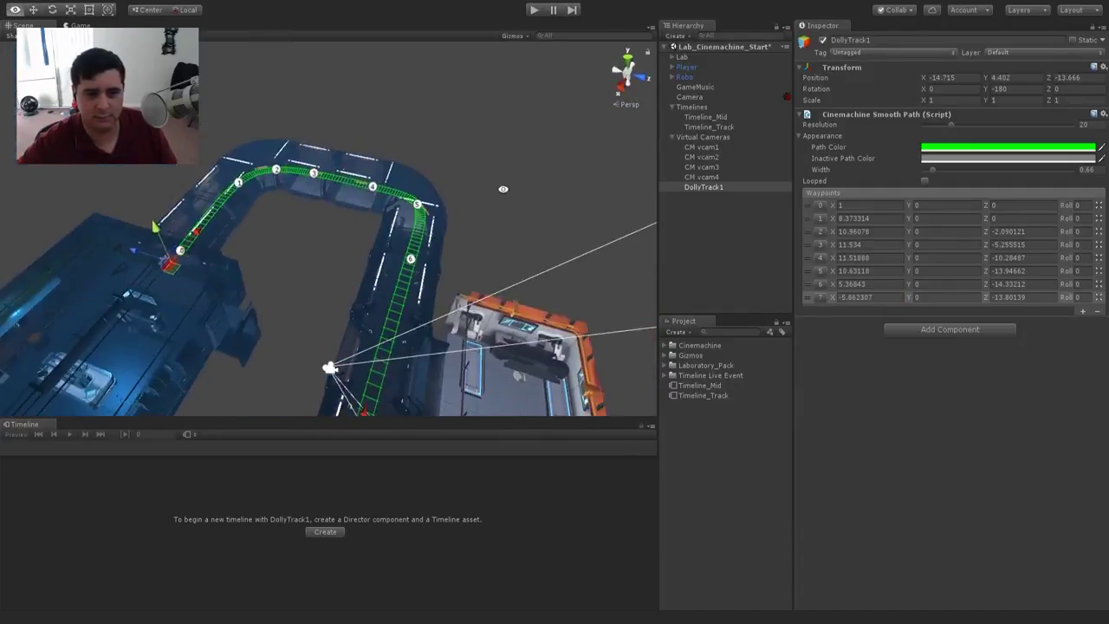
alt+drag(503, 188, 512, 225)
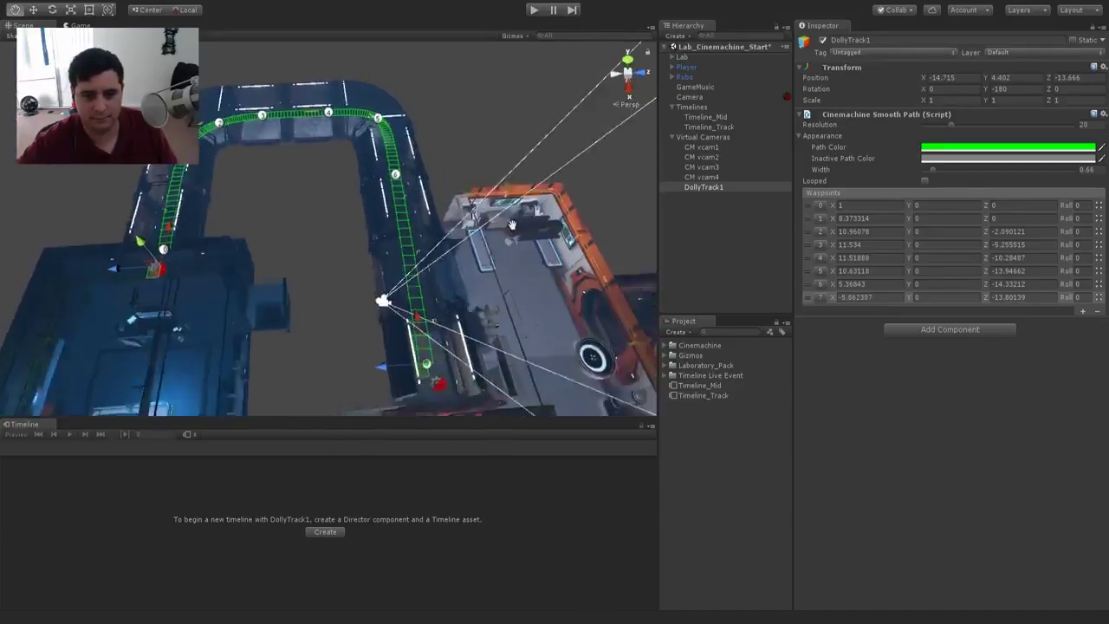
middle_drag(512, 225, 419, 177)
alt+drag(418, 177, 436, 198)
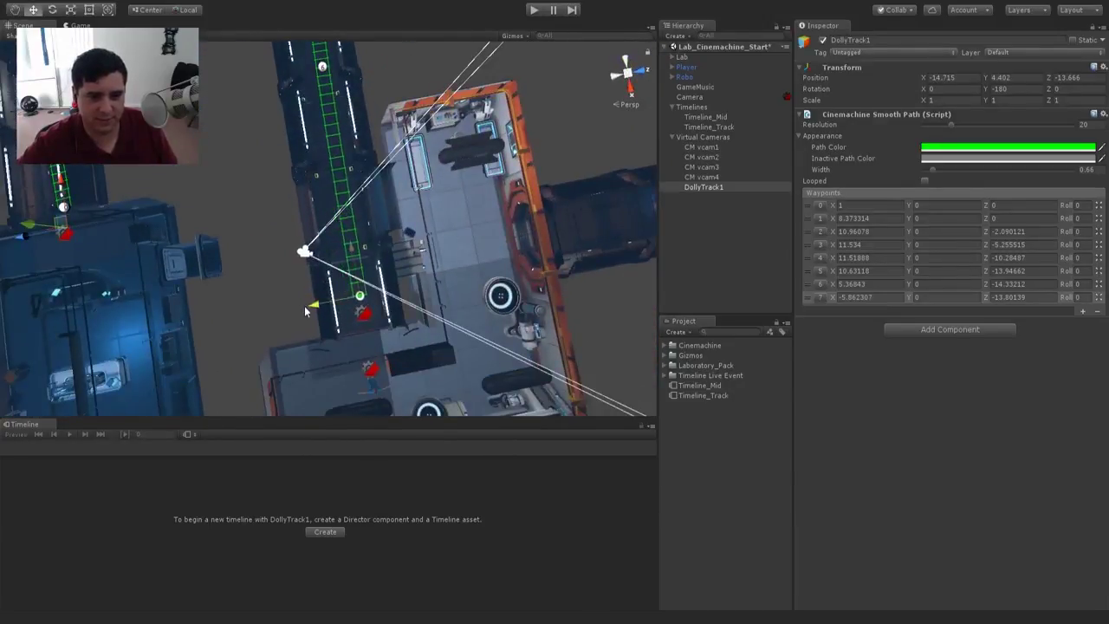
drag(304, 310, 320, 169)
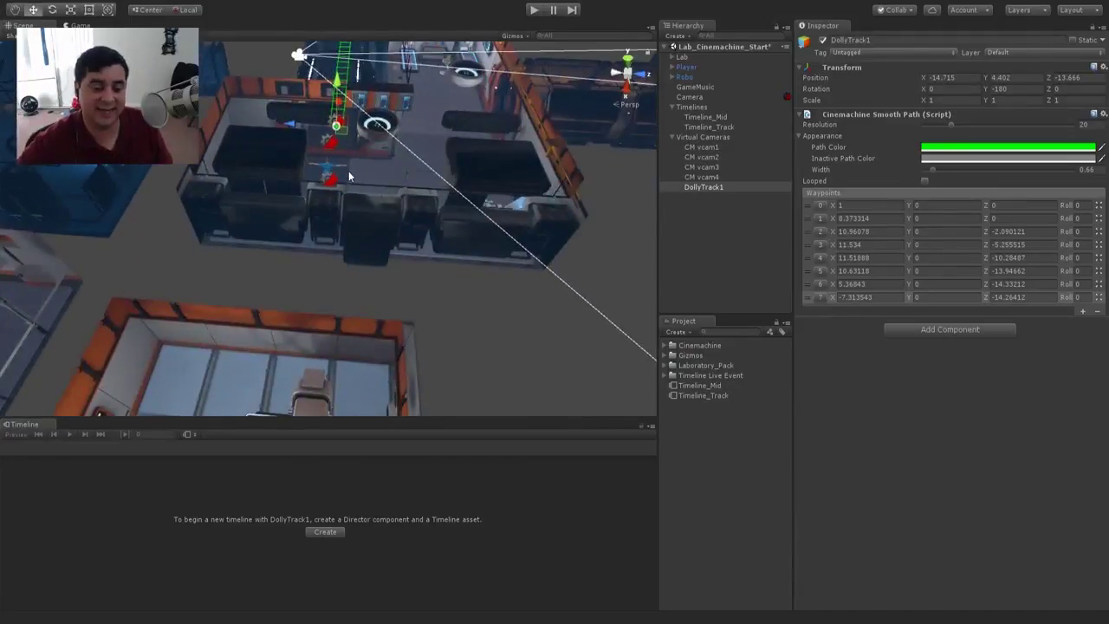
Step: Expand CM vcam4's Tracked Dolly body settings, collapse its Aim settings, and try out the path position, ending at 0.49
alt+drag(349, 177, 554, 217)
middle_drag(373, 174, 443, 208)
alt+drag(443, 208, 375, 287)
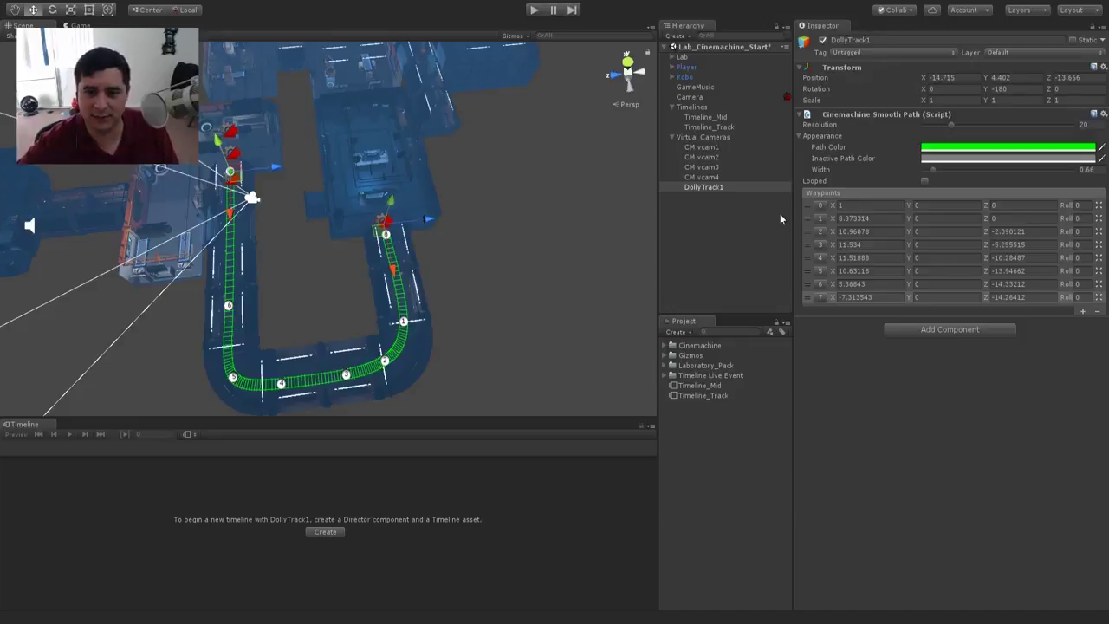
click(698, 178)
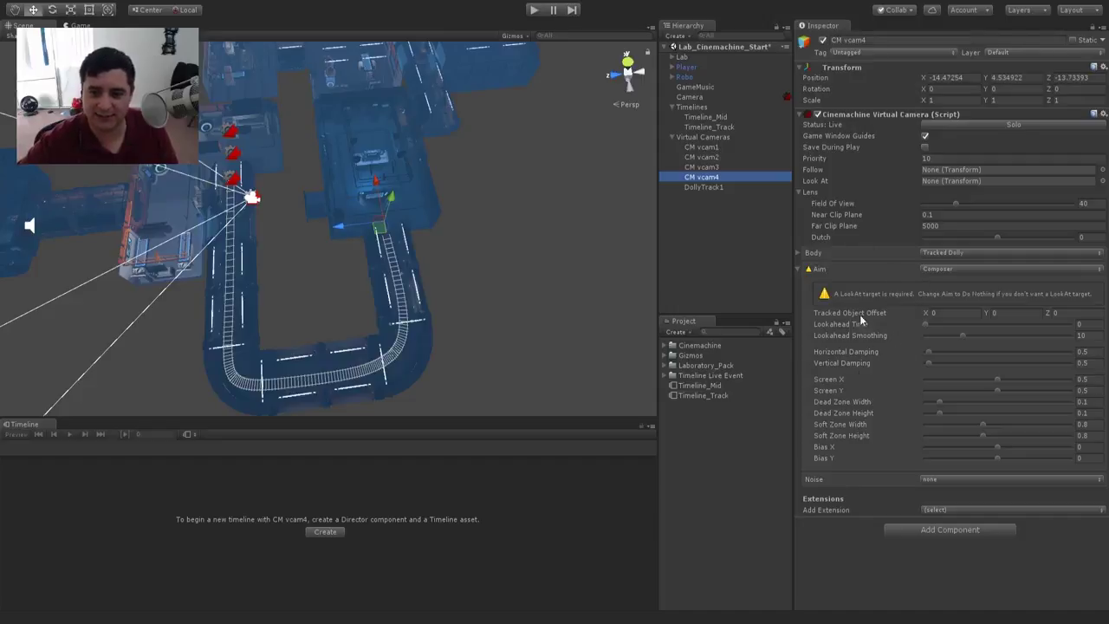
click(798, 269)
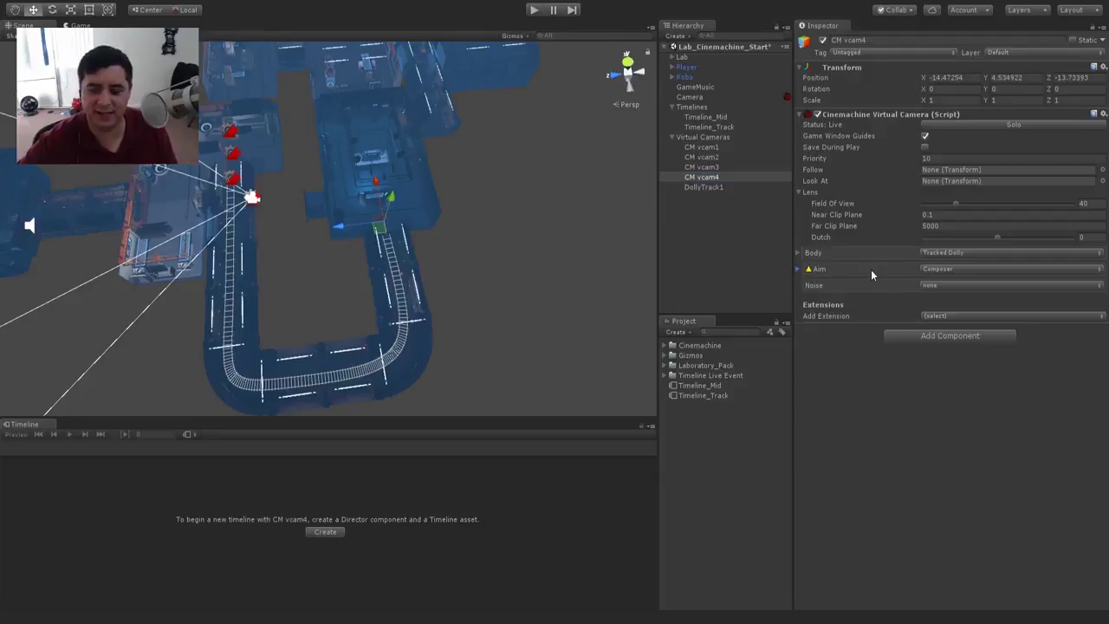
click(798, 253)
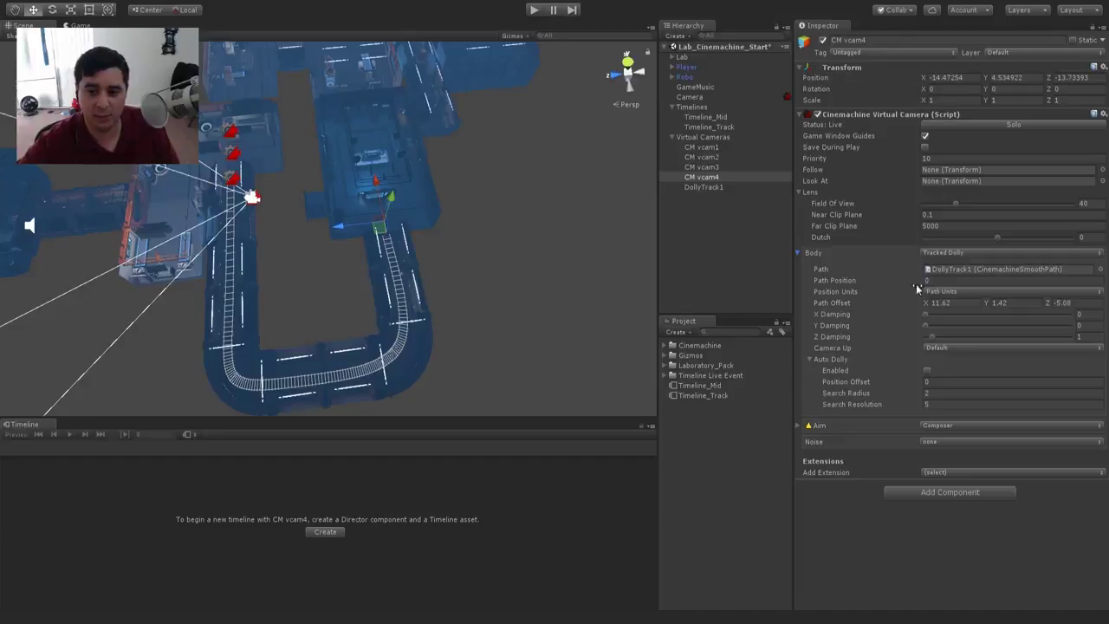
drag(849, 280, 879, 282)
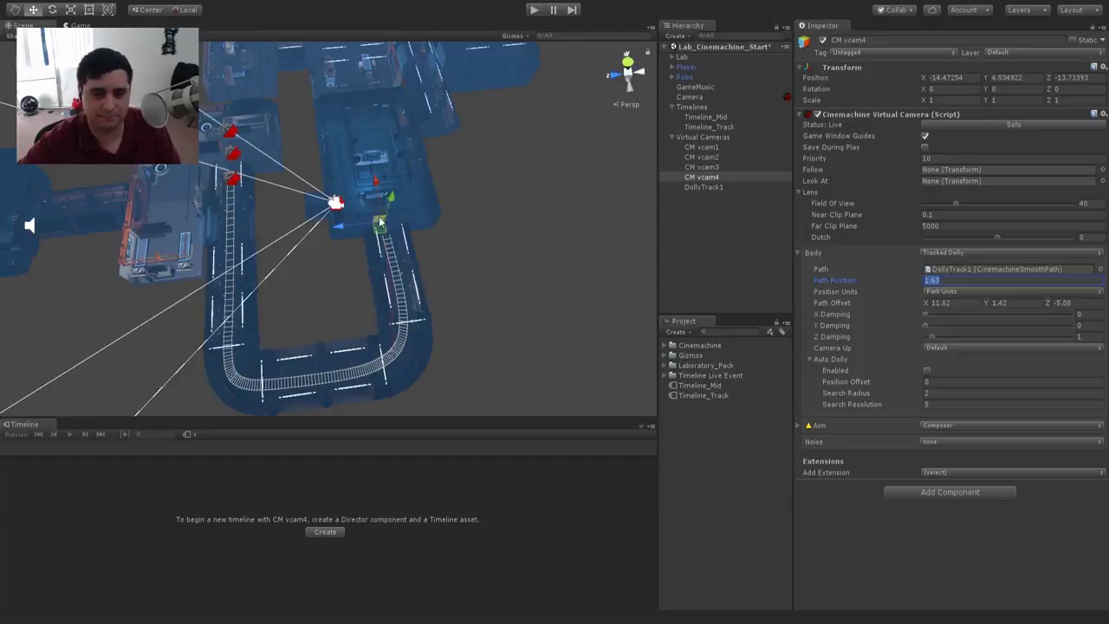
drag(875, 285, 840, 292)
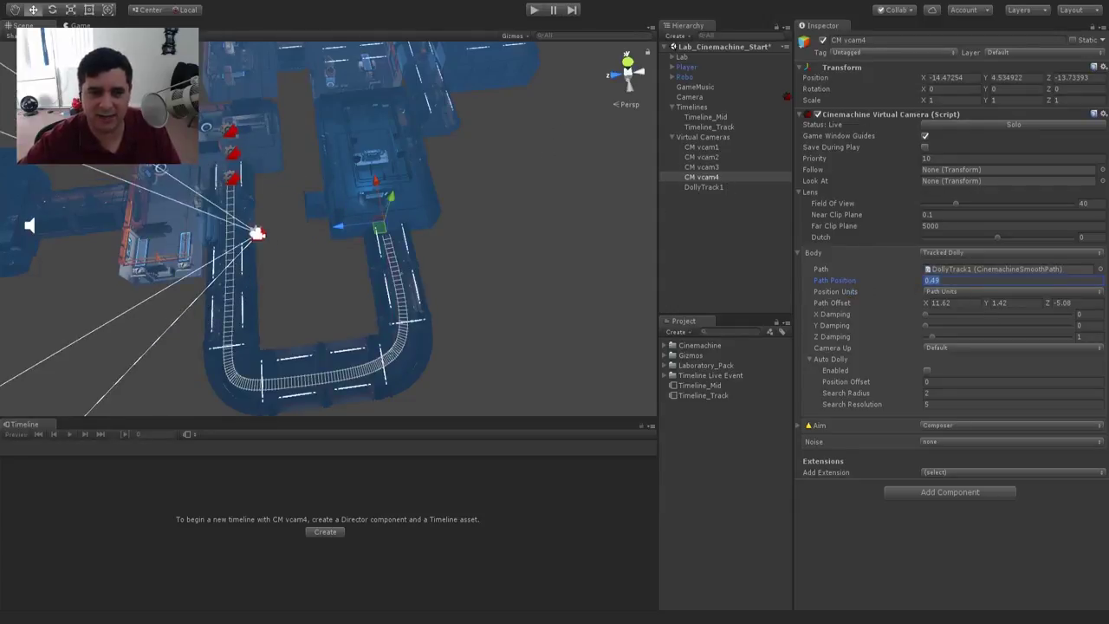
Step: Move CM vcam4 toward the track to a path offset of about X 0.29, Y 0.67, Z -3.99, and set the path position to 1.39
drag(338, 225, 451, 215)
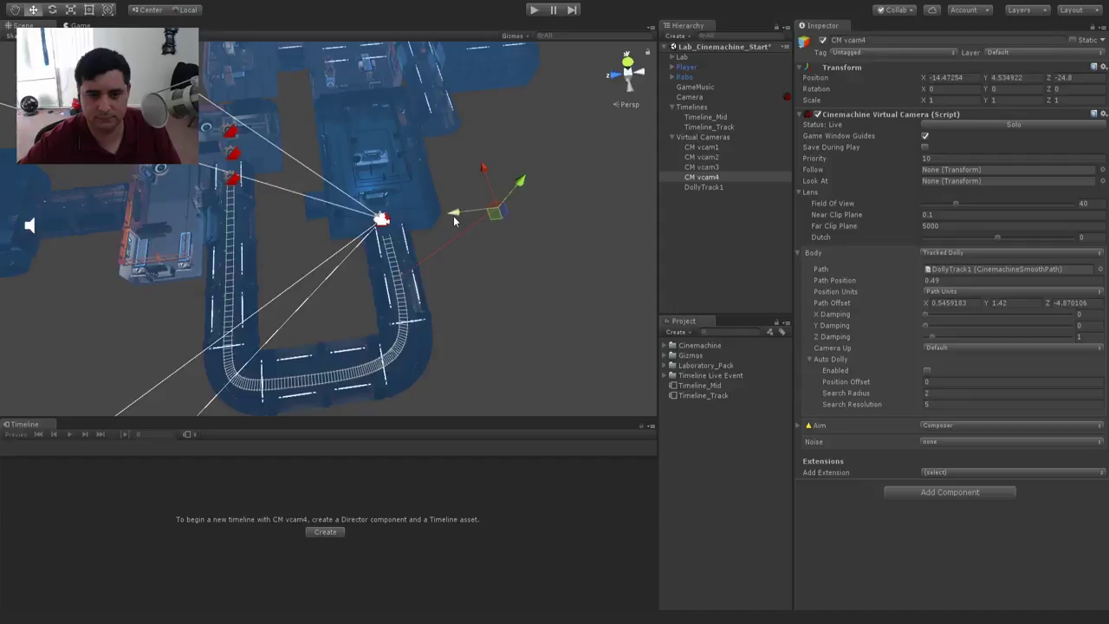
right_drag(454, 215, 419, 236)
drag(834, 282, 861, 288)
scroll(533, 240, down, 4)
middle_drag(531, 240, 543, 227)
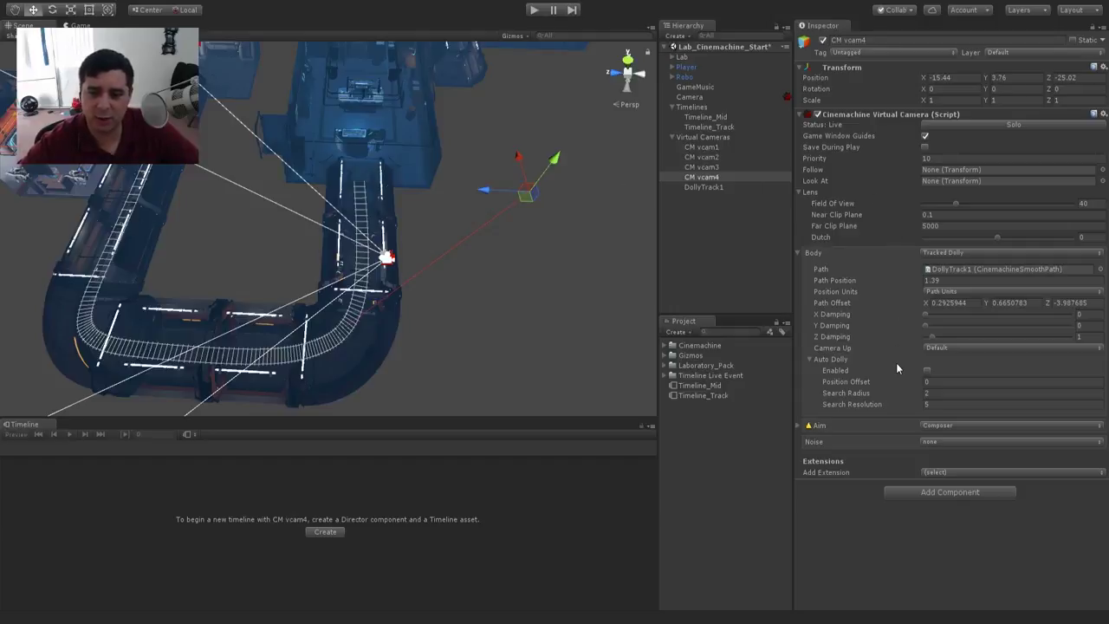
Step: Set CM vcam4's Camera Up to Path and its path offset to 0 on X, Y and Z
click(954, 375)
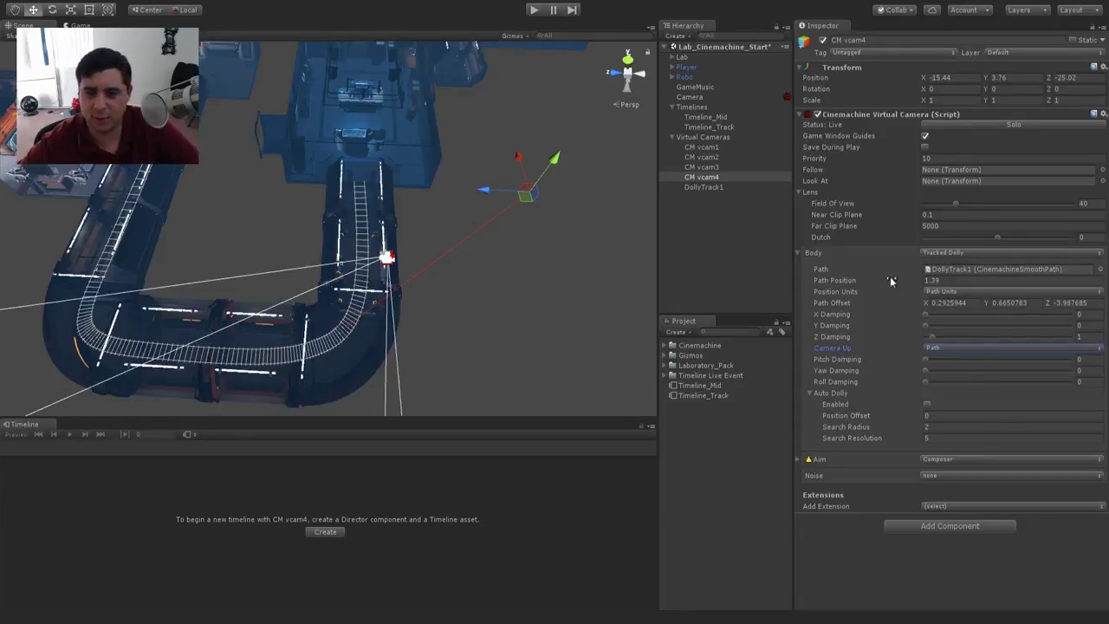
mouse_move(835, 280)
mouse_down()
mouse_move(898, 286)
mouse_move(833, 286)
mouse_up()
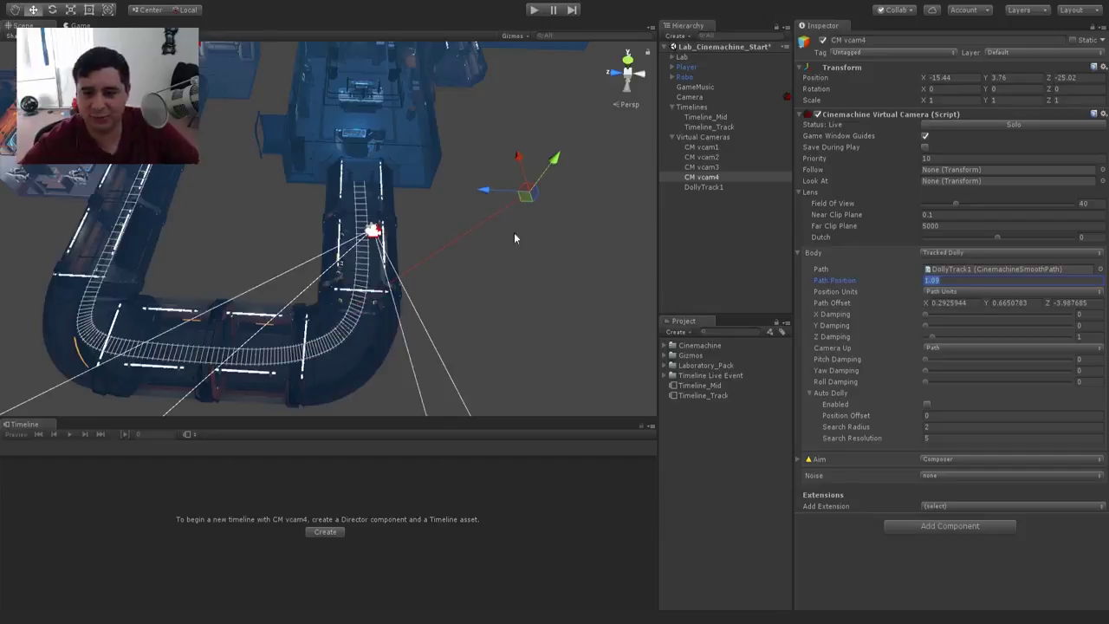
click(969, 304)
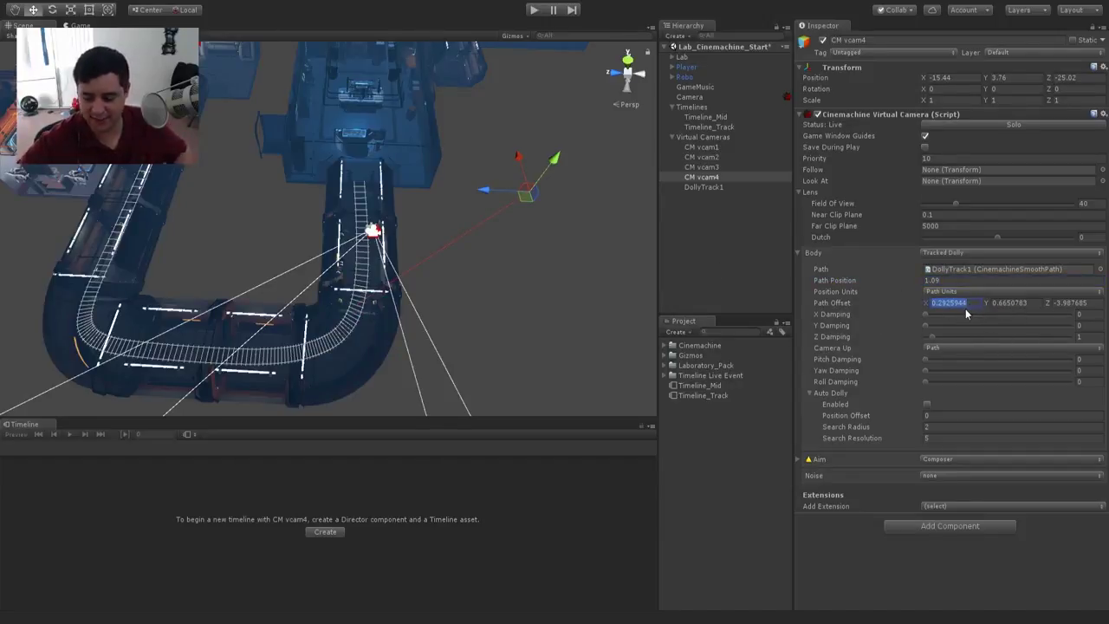
text(0)
click(1007, 303)
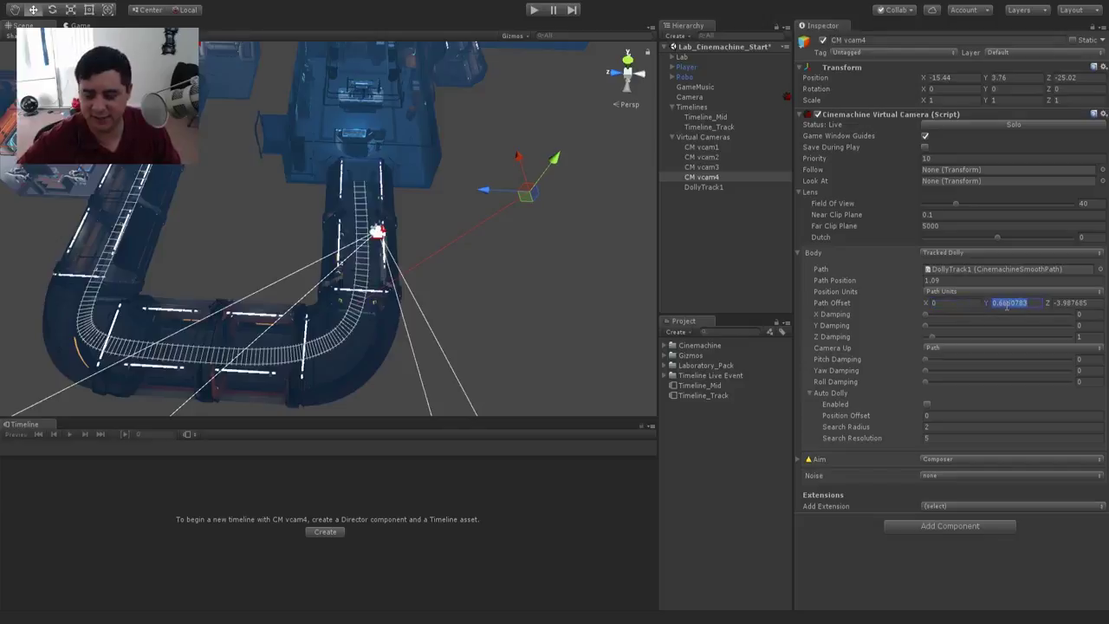
text(0)
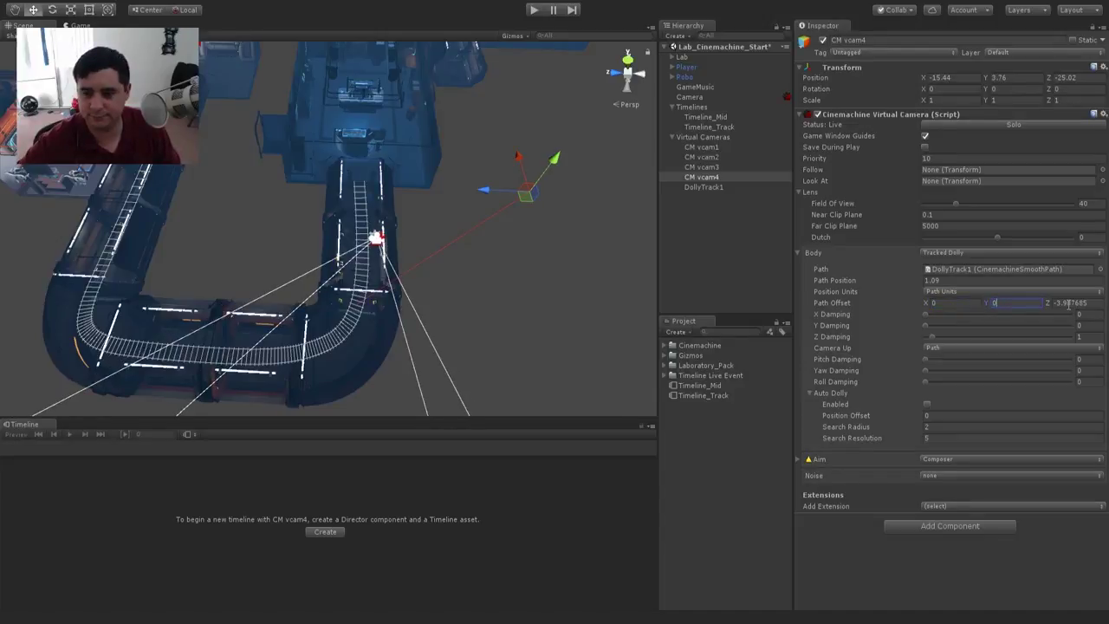
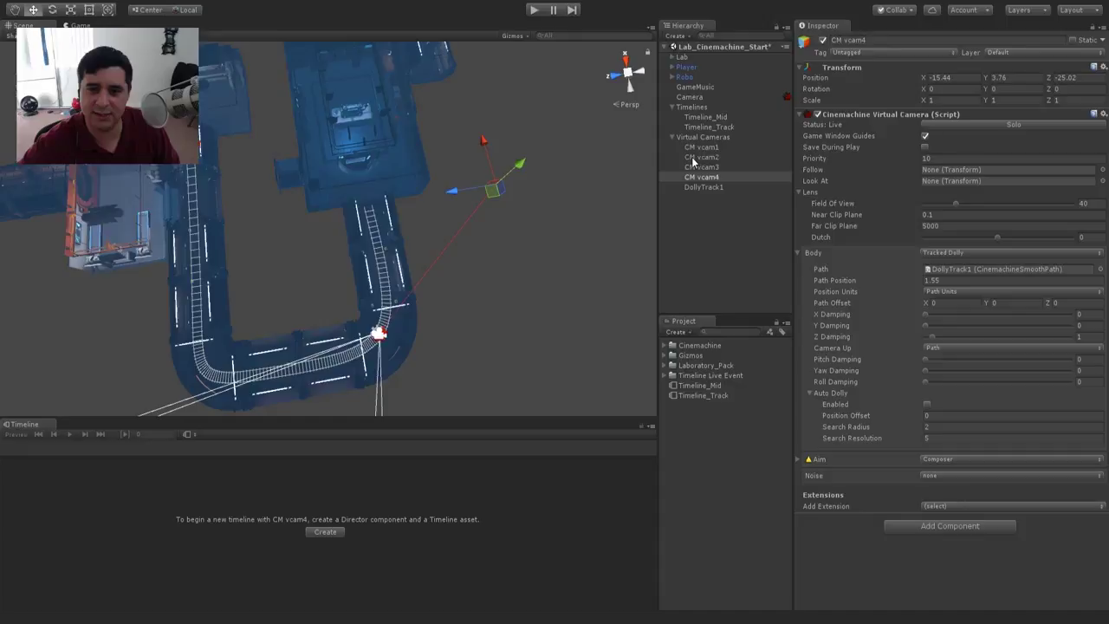
Step: Set the smooth path resolution of DollyTrack1 to 12
click(704, 187)
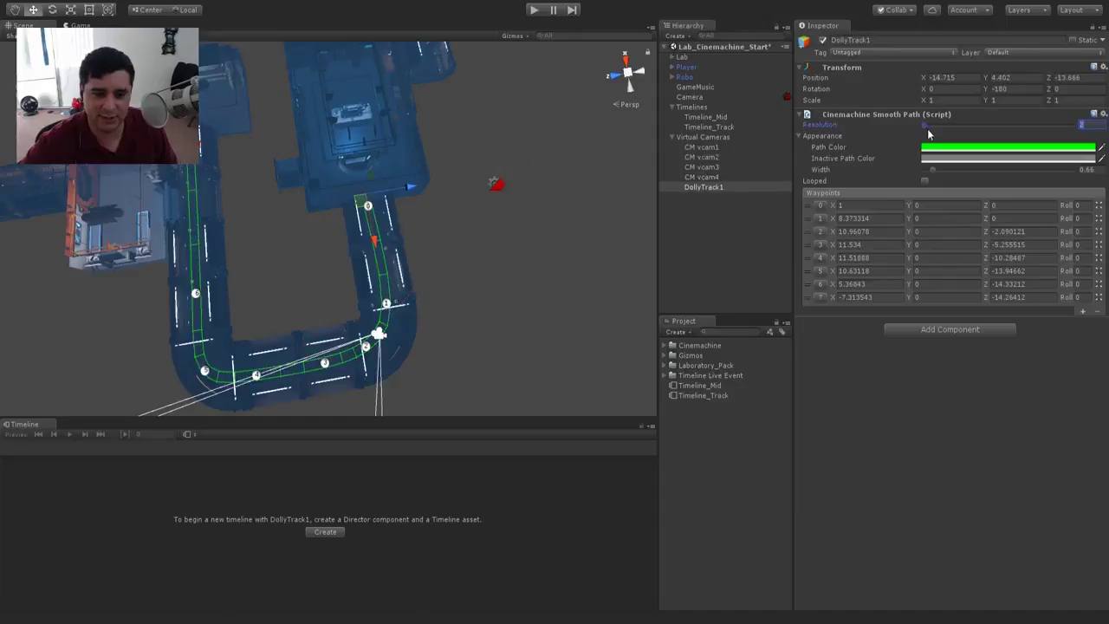
drag(938, 130, 940, 129)
middle_drag(436, 248, 515, 277)
scroll(500, 225, up, 4)
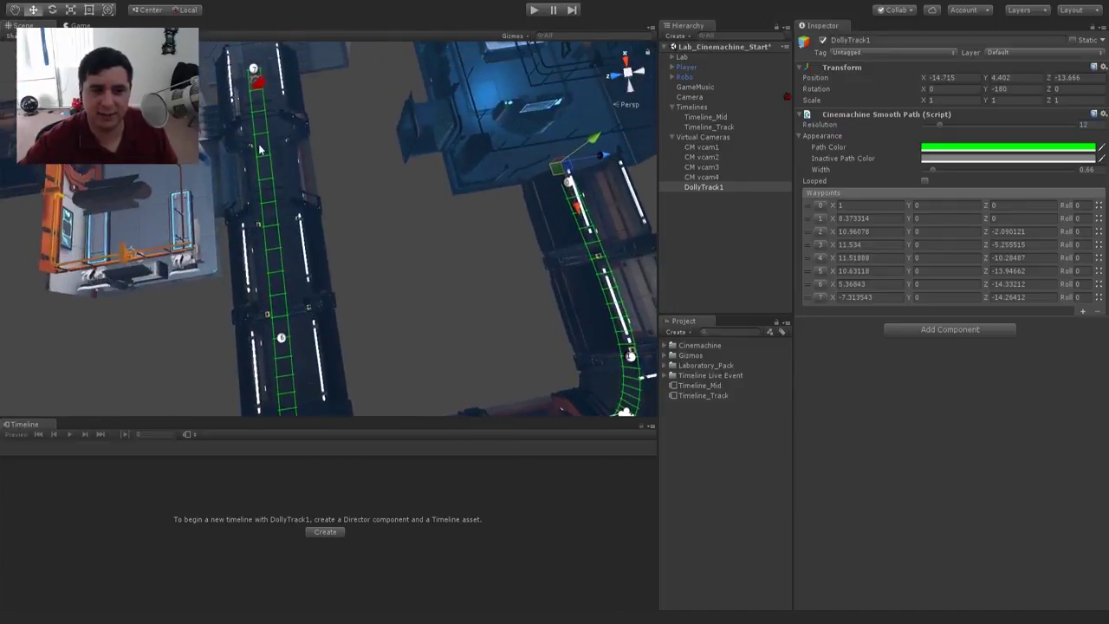
scroll(282, 268, down, 5)
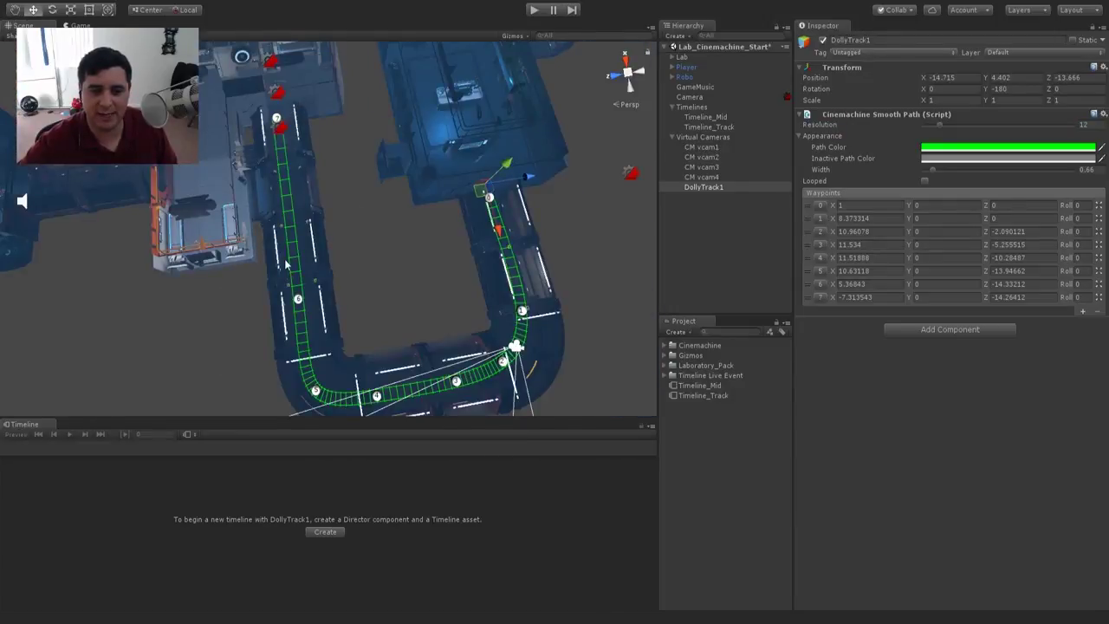
middle_drag(285, 265, 211, 230)
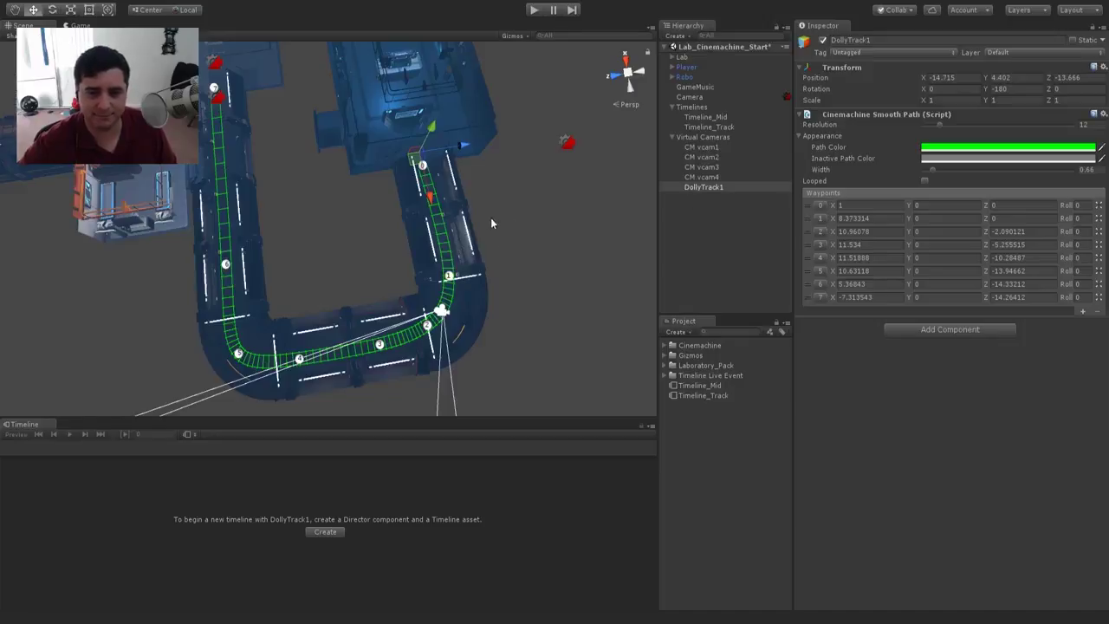
Step: Arrange the Scene and Game views side by side, sharing the view area about equally
scroll(490, 222, up, 3)
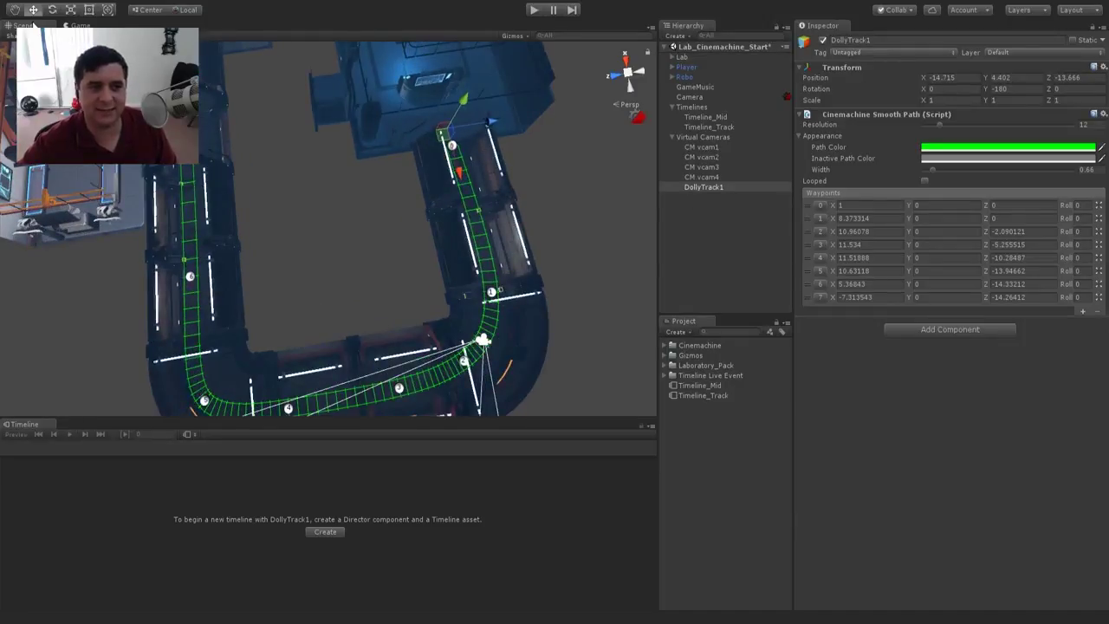
drag(33, 24, 130, 160)
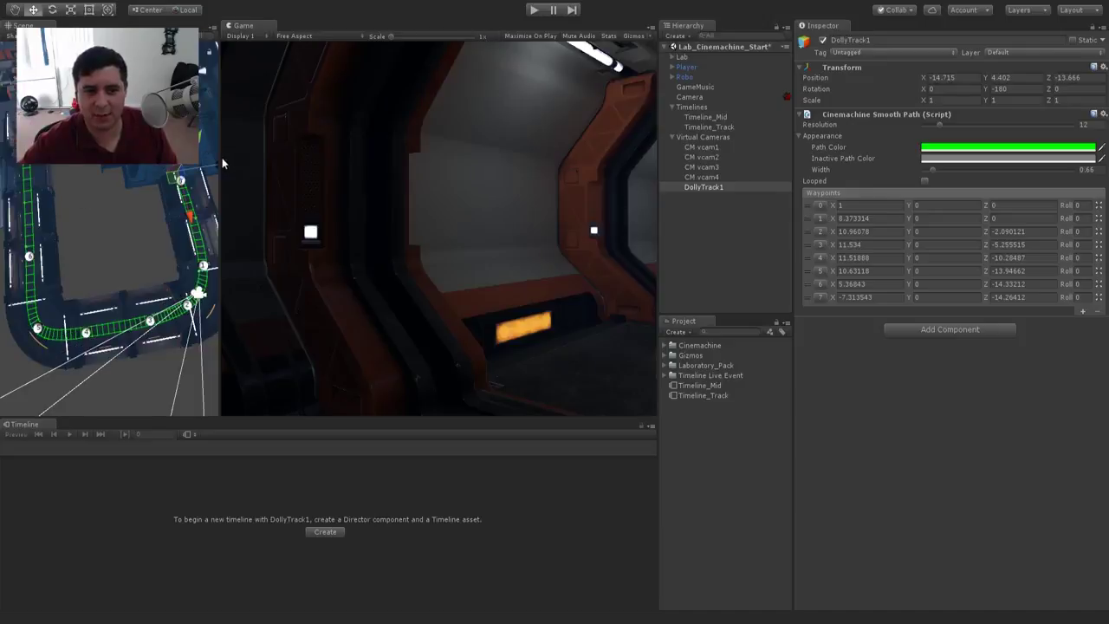
drag(222, 163, 316, 180)
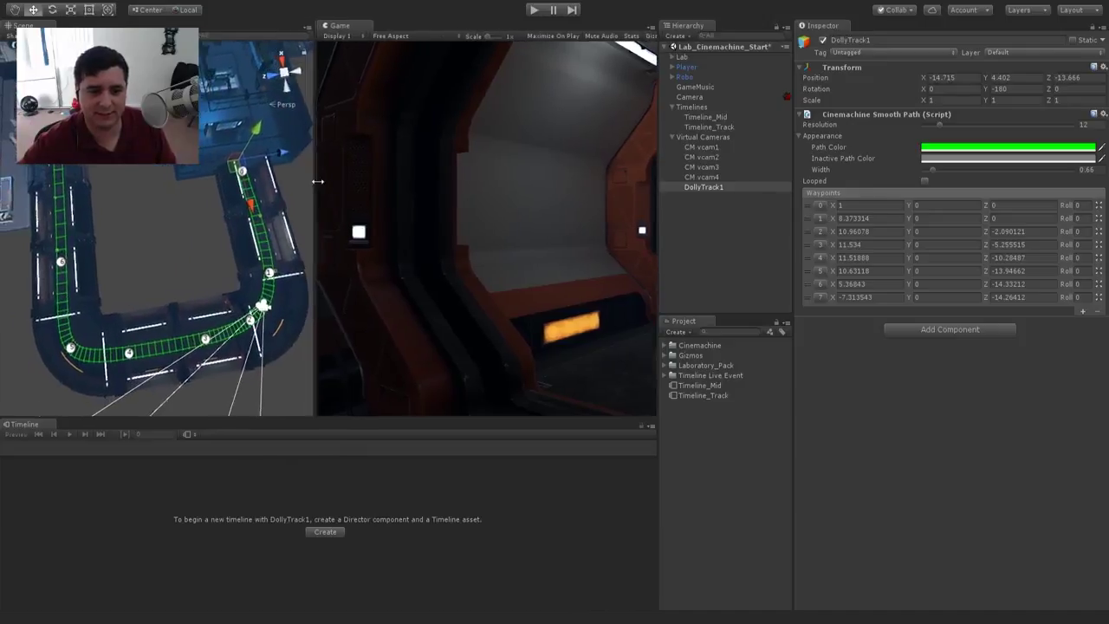
Step: Preview CM vcam4's travel along the track in the Game view by varying its path position, ending at 5.97
click(719, 176)
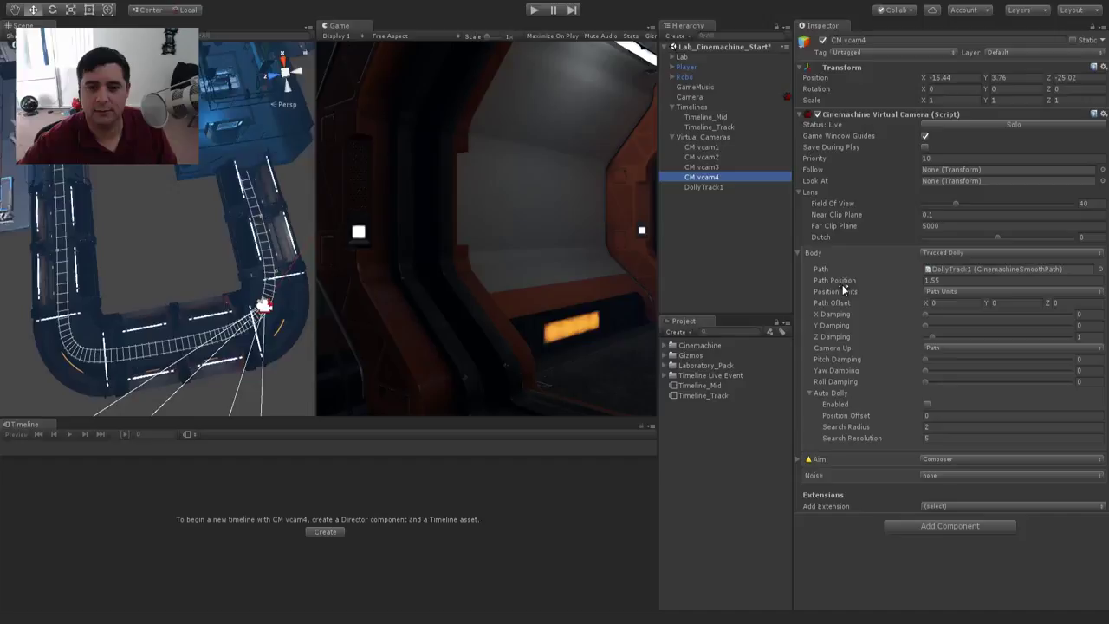
drag(842, 284, 727, 188)
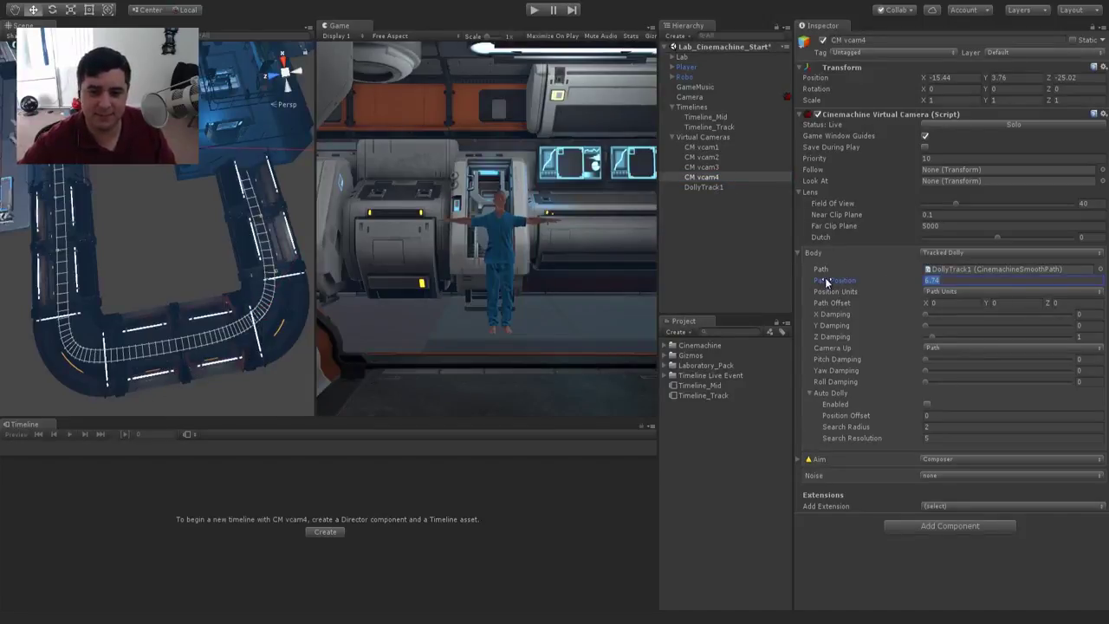
drag(842, 283, 827, 283)
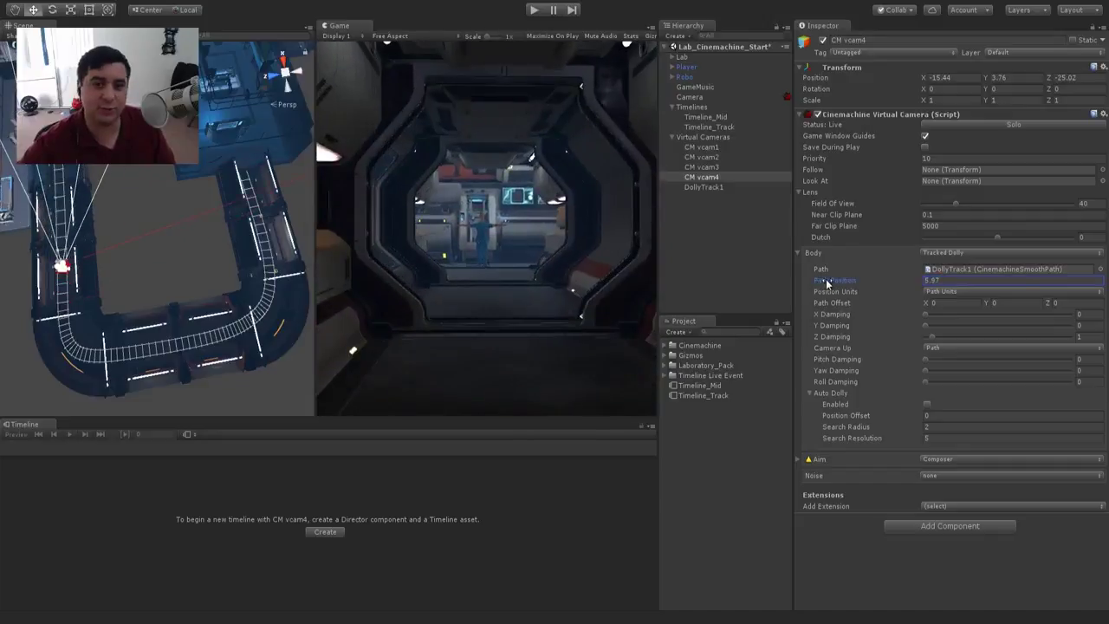
click(827, 282)
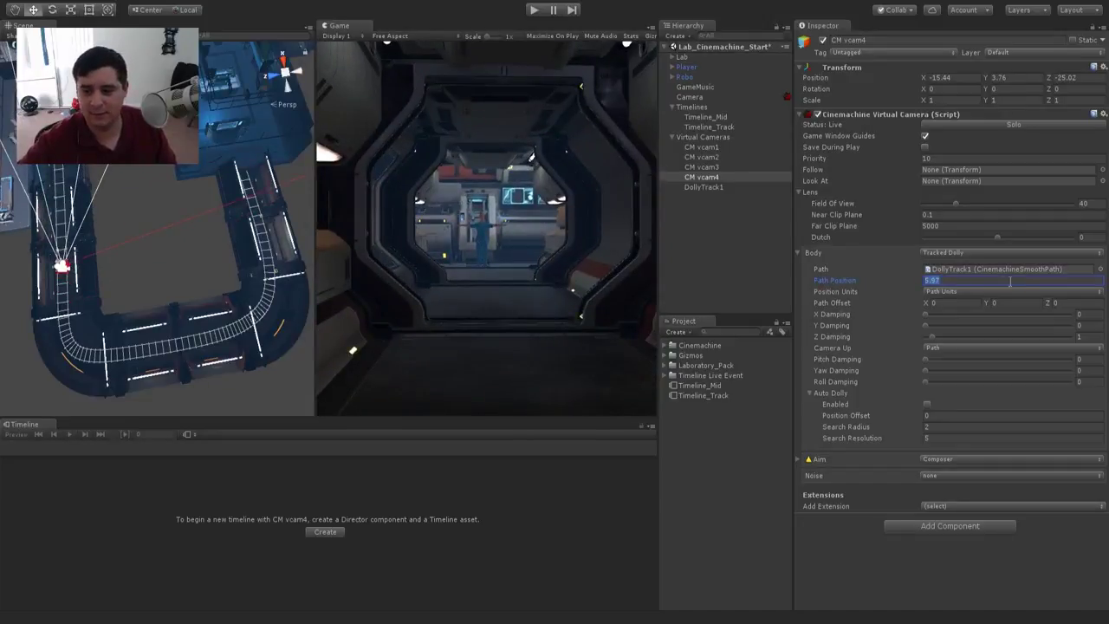
Step: Set CM vcam4's path position back to 0
text(0)
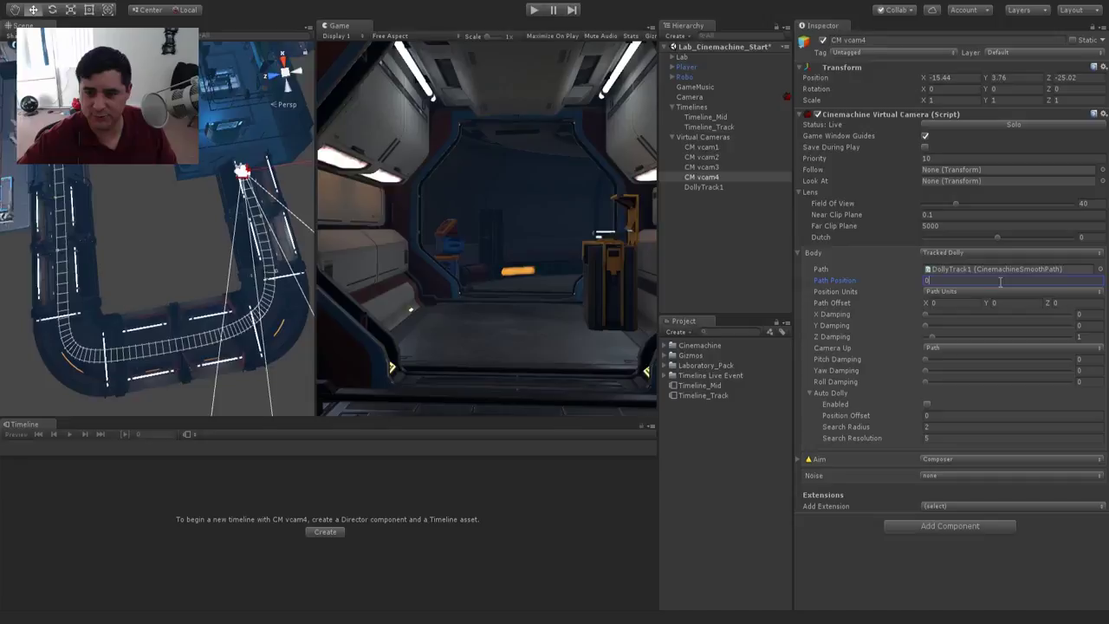
Step: Add a Cinemachine track bound to Camera in Timeline_Track, with a Cinemachine shot clip that uses CM vcam4 as its virtual camera
click(671, 137)
click(712, 126)
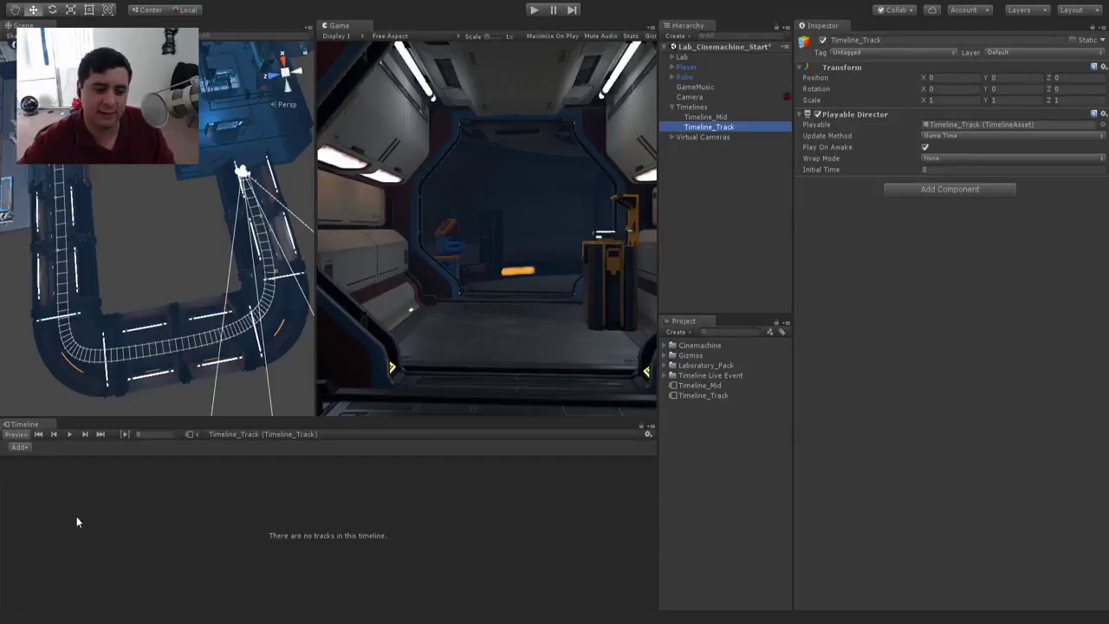
click(179, 545)
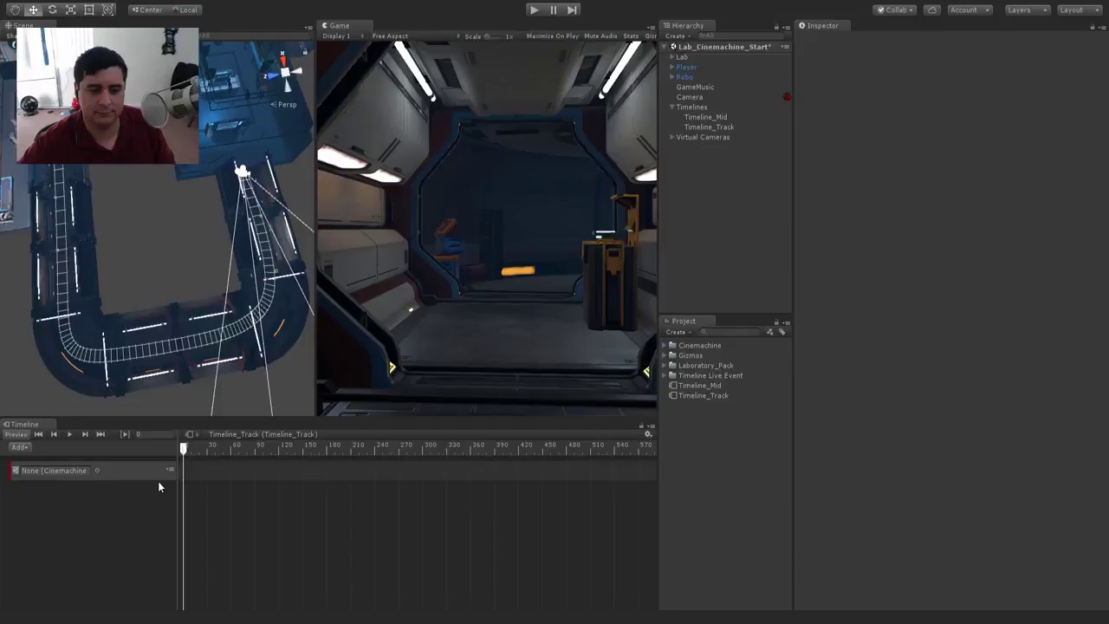
click(199, 476)
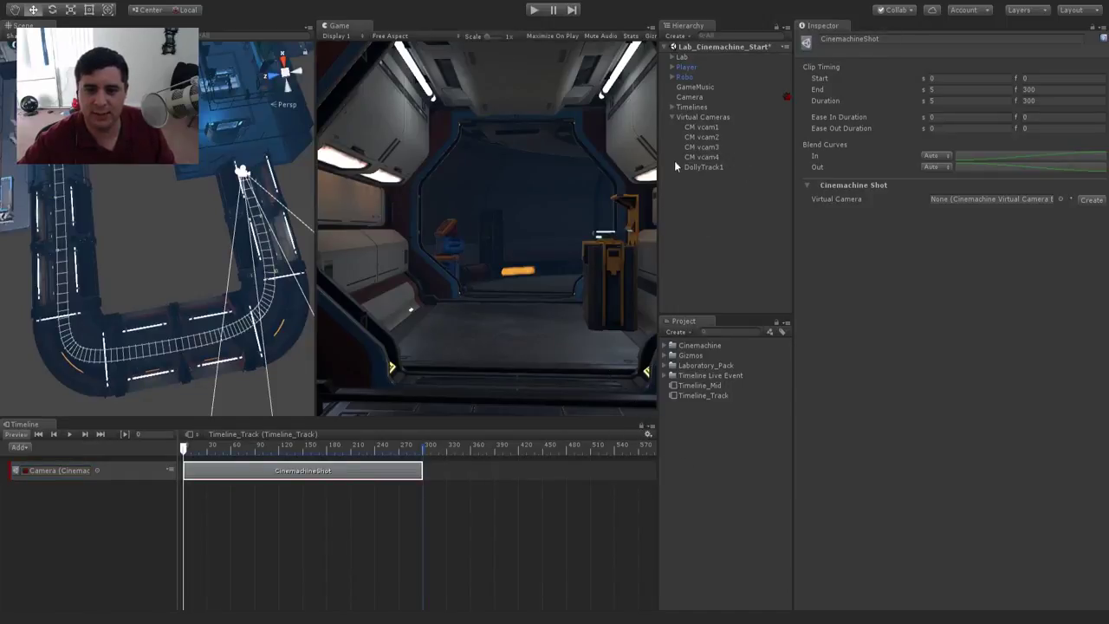
drag(703, 158, 951, 200)
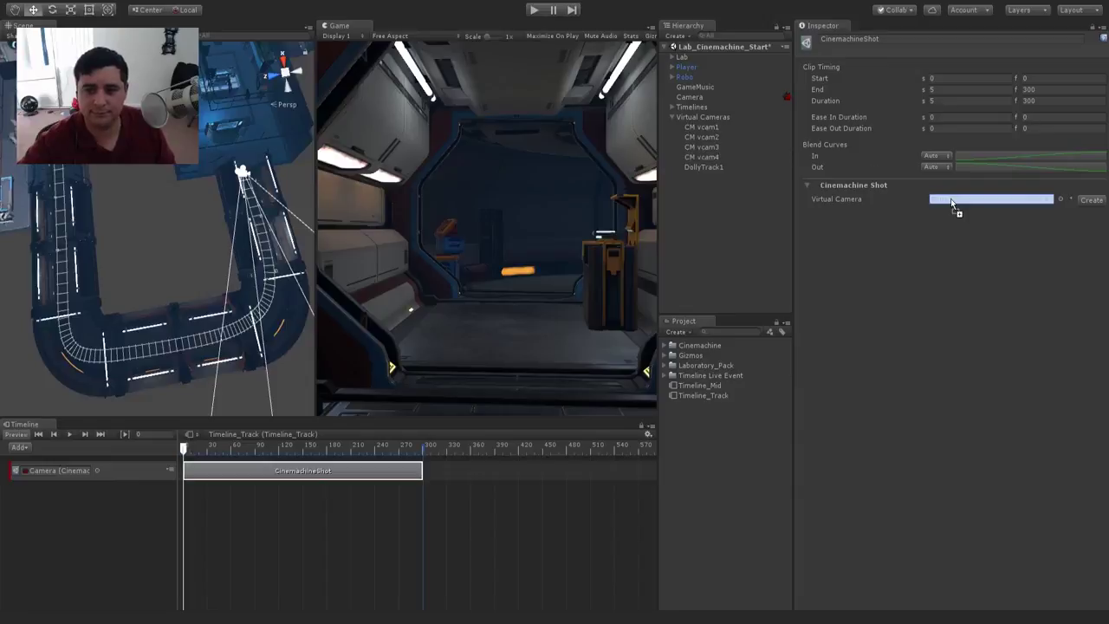
drag(950, 199, 950, 199)
Step: Preview the CM vcam4 shot by scrubbing Timeline_Track, returning to frame 0 and test-running the scene
drag(216, 446, 309, 449)
click(235, 171)
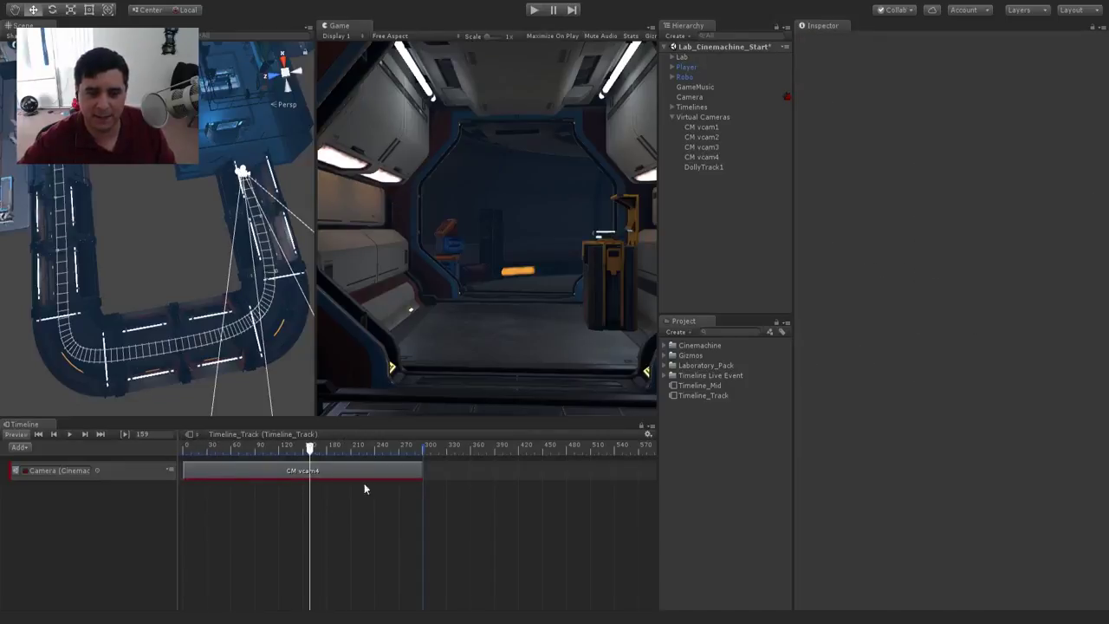
click(701, 157)
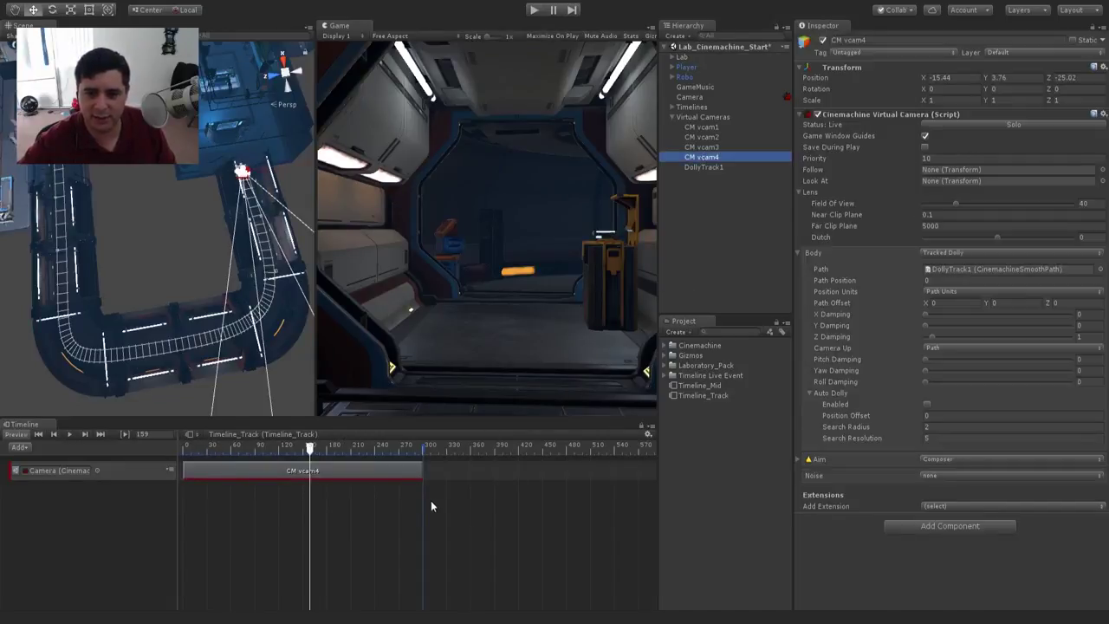
click(207, 448)
drag(206, 450, 182, 449)
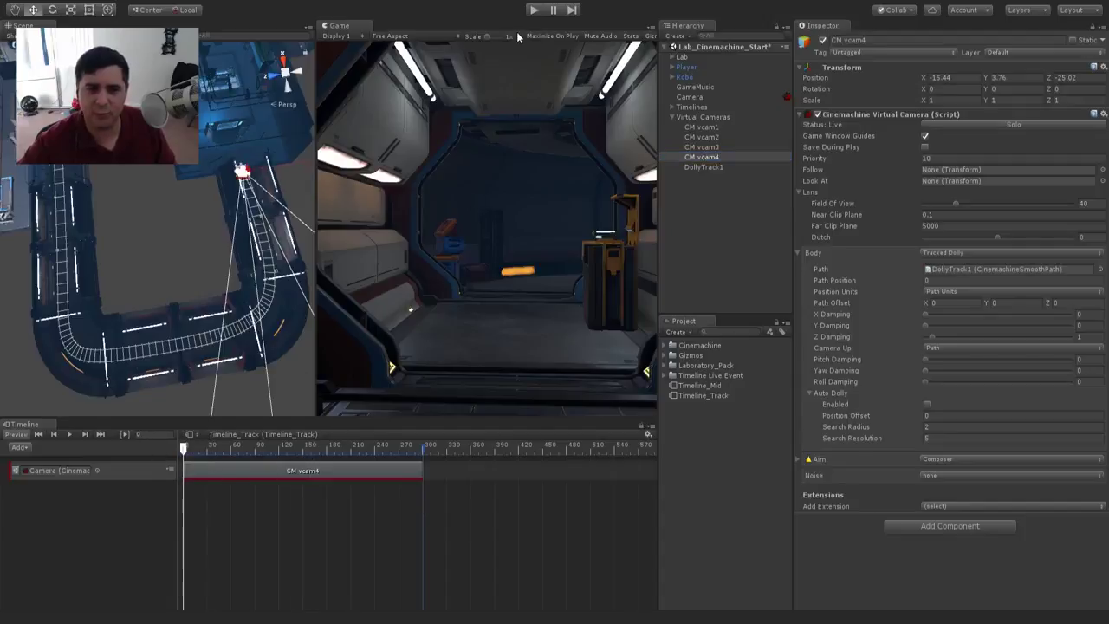
click(534, 10)
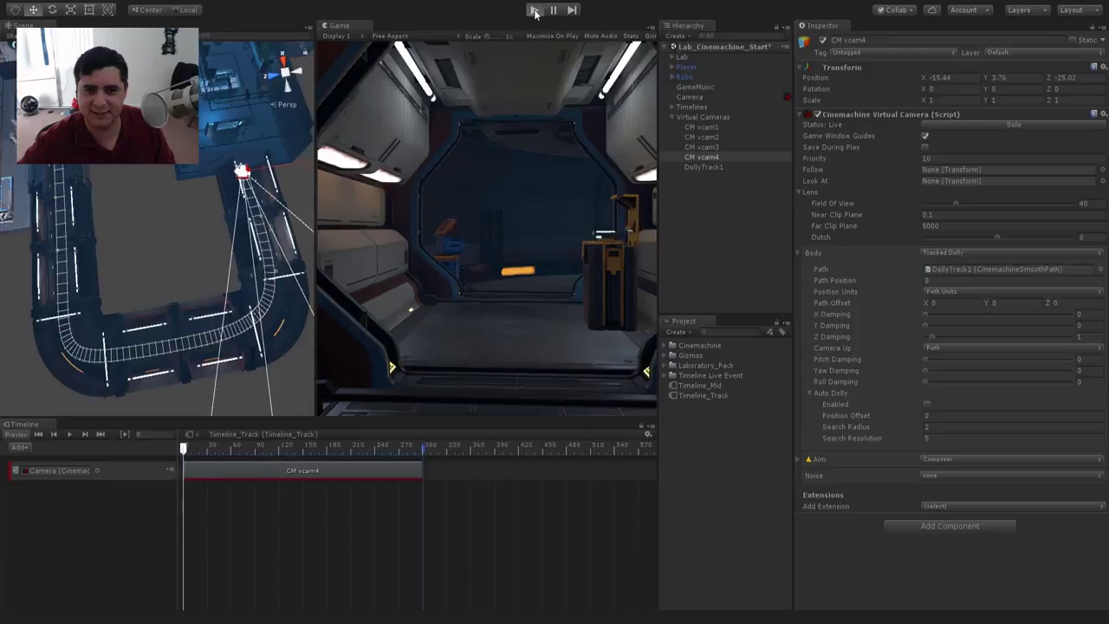
click(534, 11)
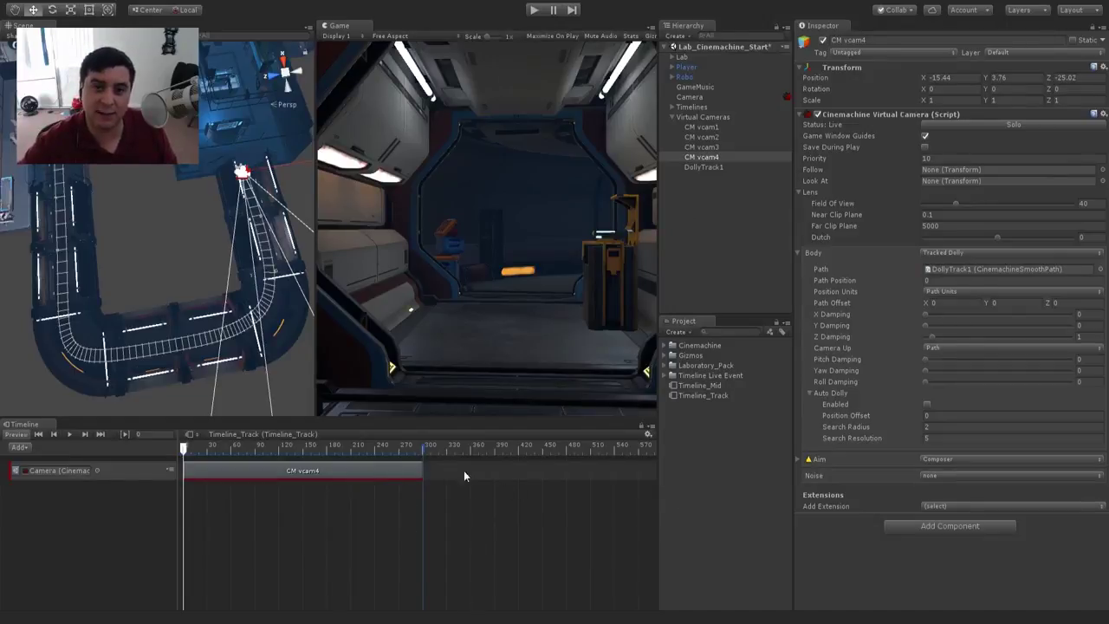
Step: Add a control track with a clip whose source object is Timeline_Mid, starting at frame 300 right after the CM vcam4 shot
right_click(64, 500)
click(136, 560)
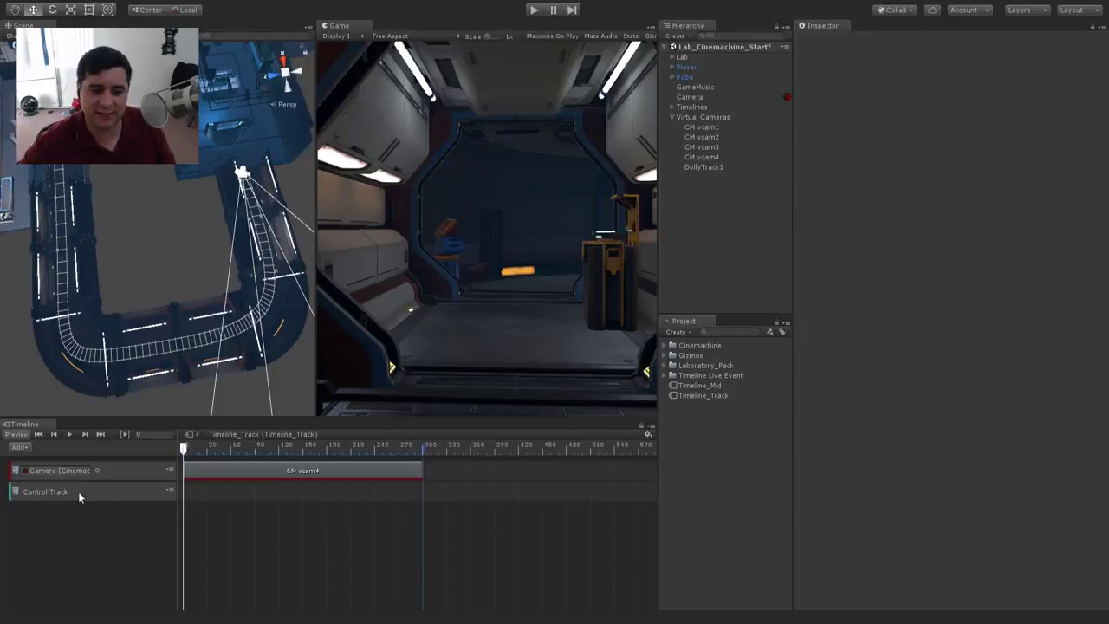
click(125, 497)
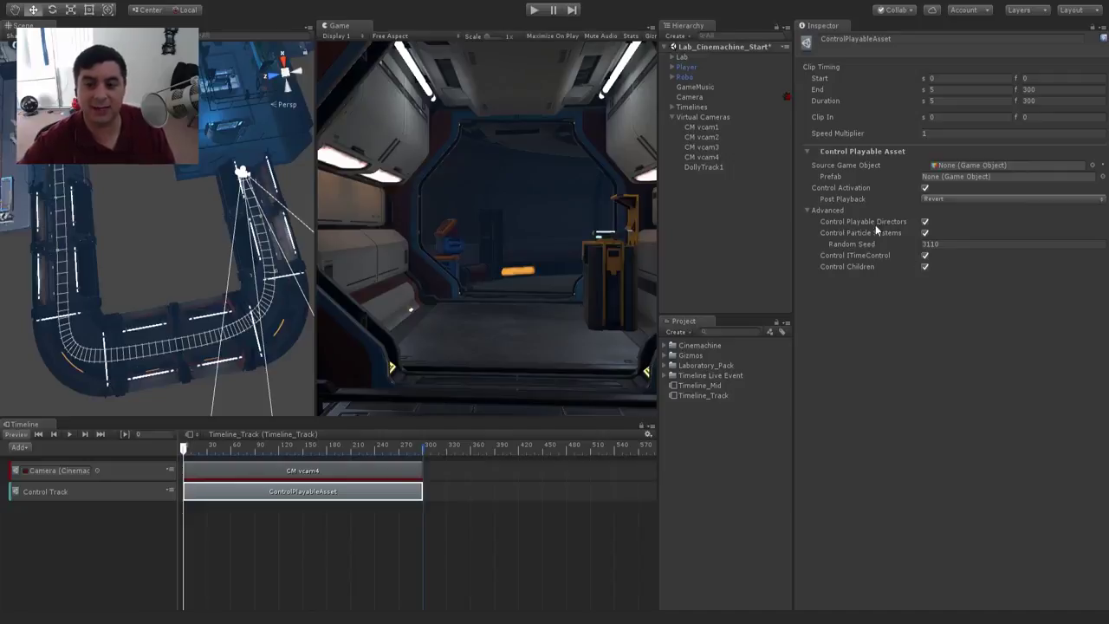
click(672, 106)
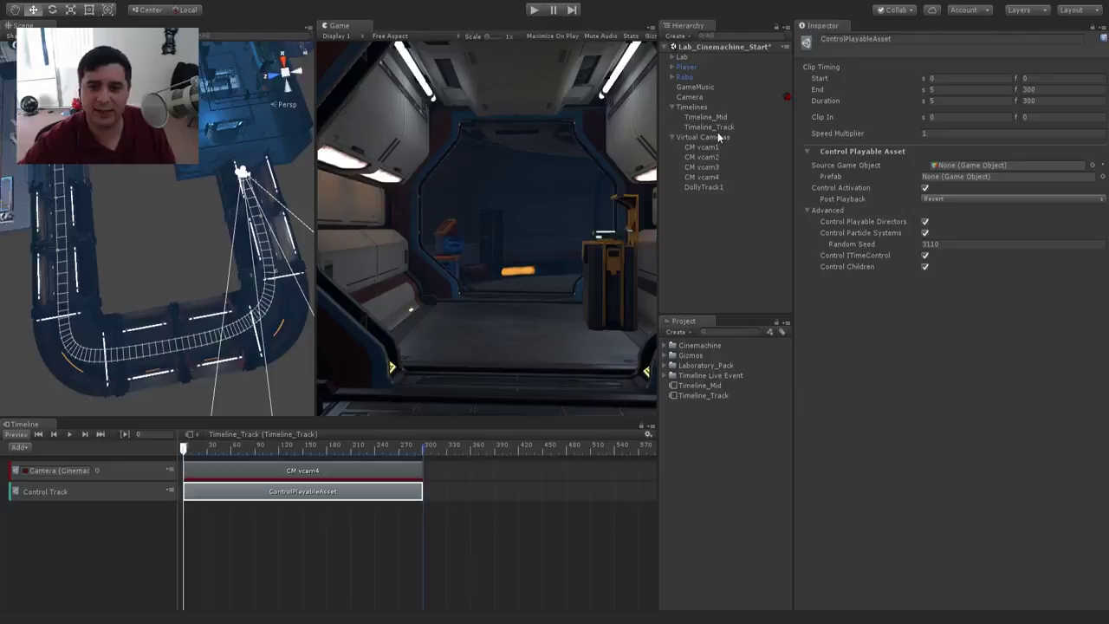
drag(705, 116, 996, 164)
drag(280, 494, 499, 502)
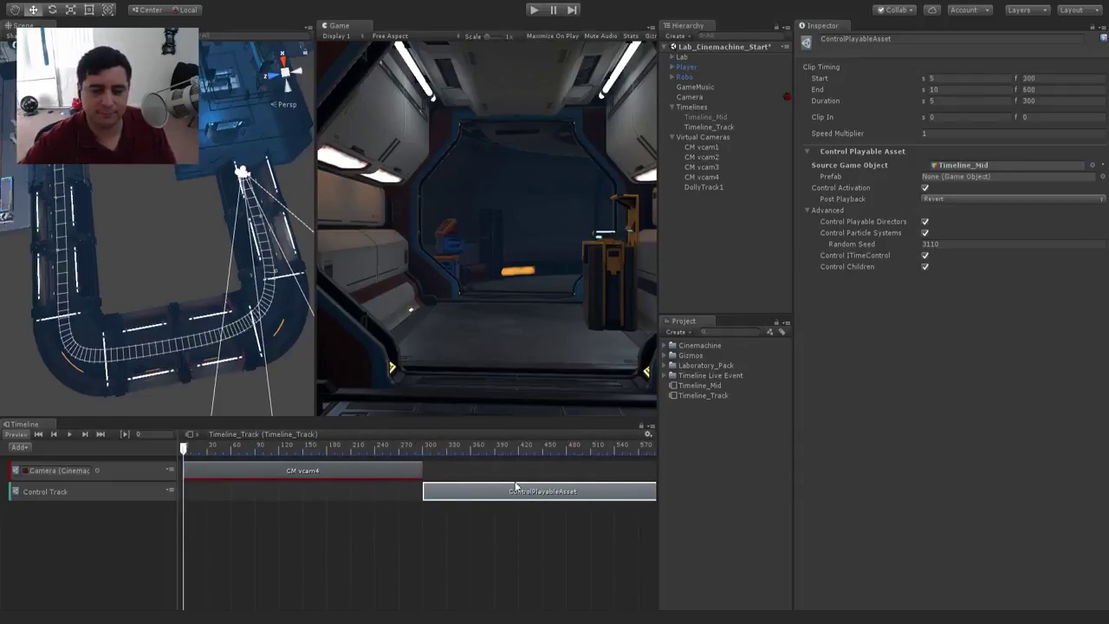
Step: Check the handover from the CM vcam4 shot to Timeline_Mid by scrubbing to frame 353 and running the scene
drag(188, 446, 468, 506)
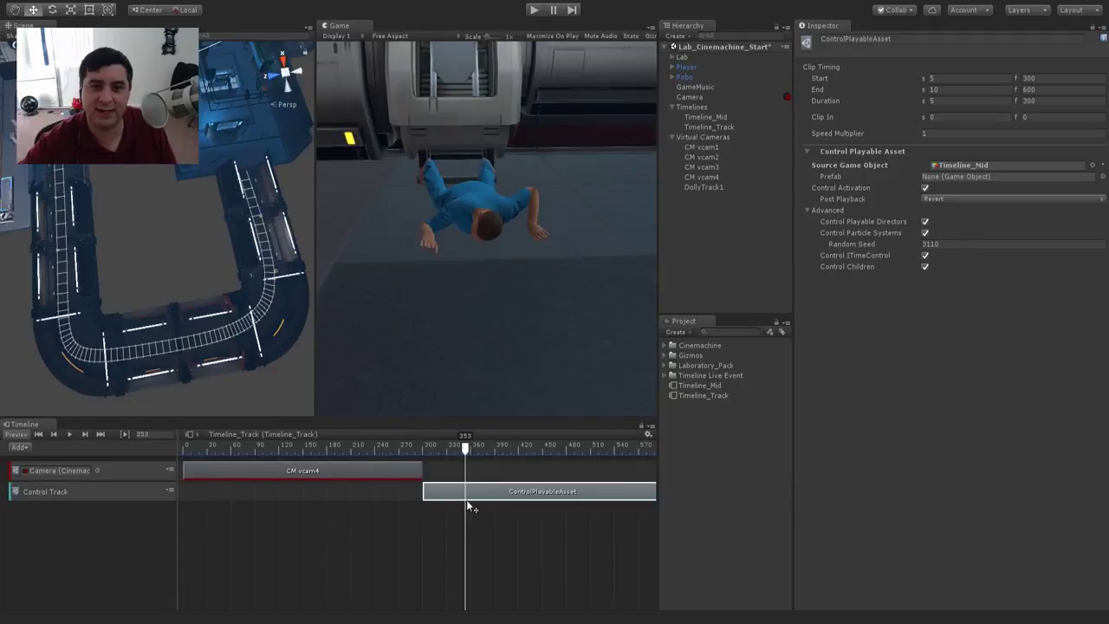
click(533, 10)
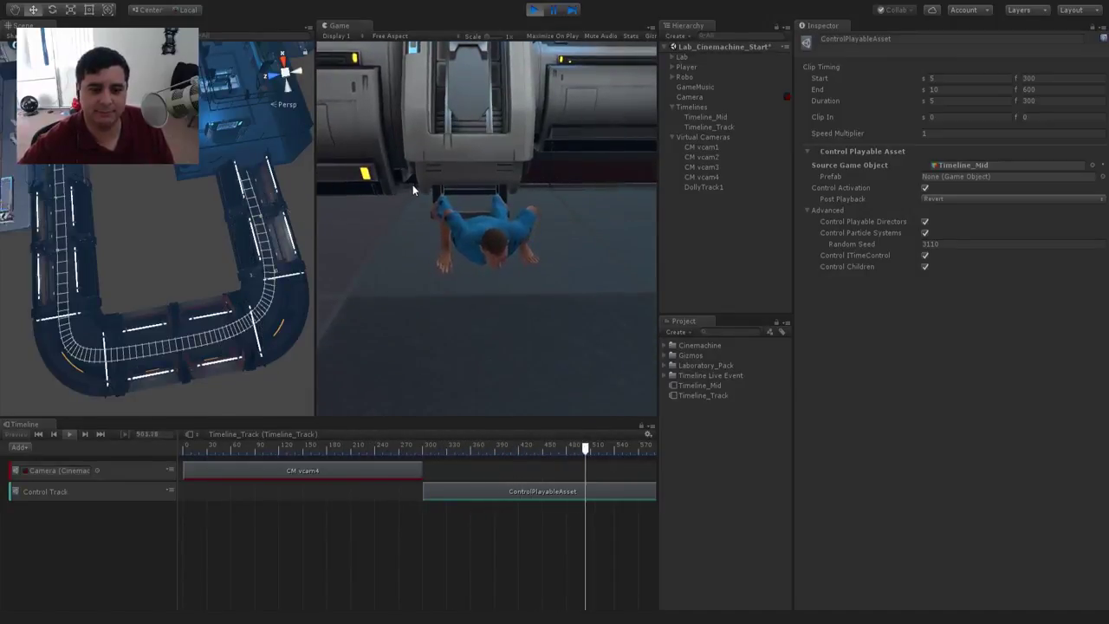
click(534, 10)
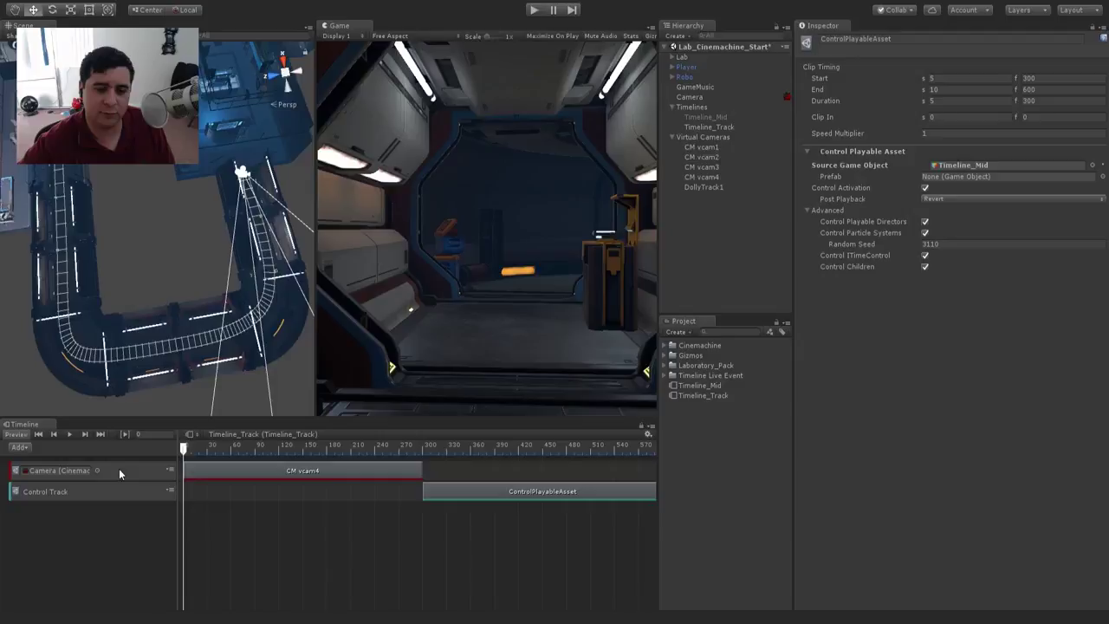
Step: Rename the control track as Timeline_mid
click(83, 490)
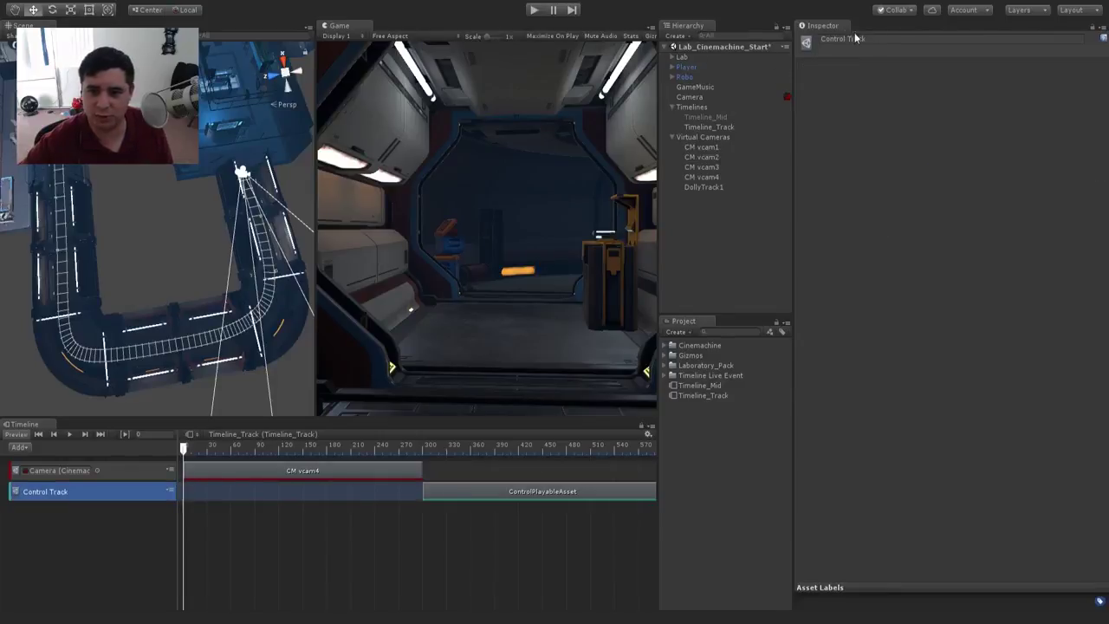
click(880, 39)
text(Timeline)
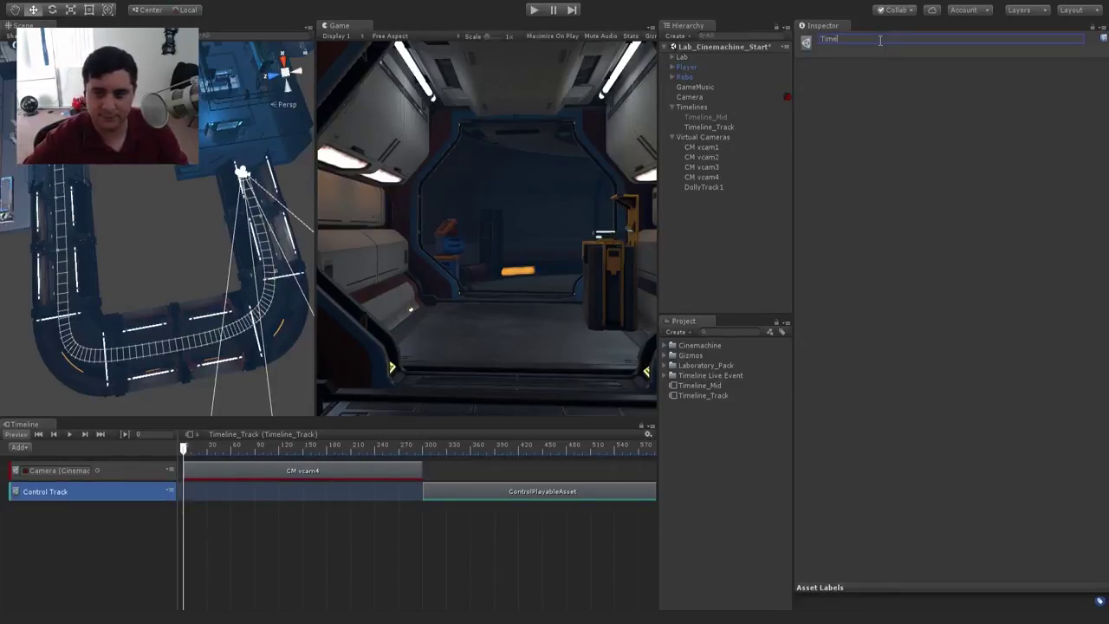
text(_mid)
key(Return)
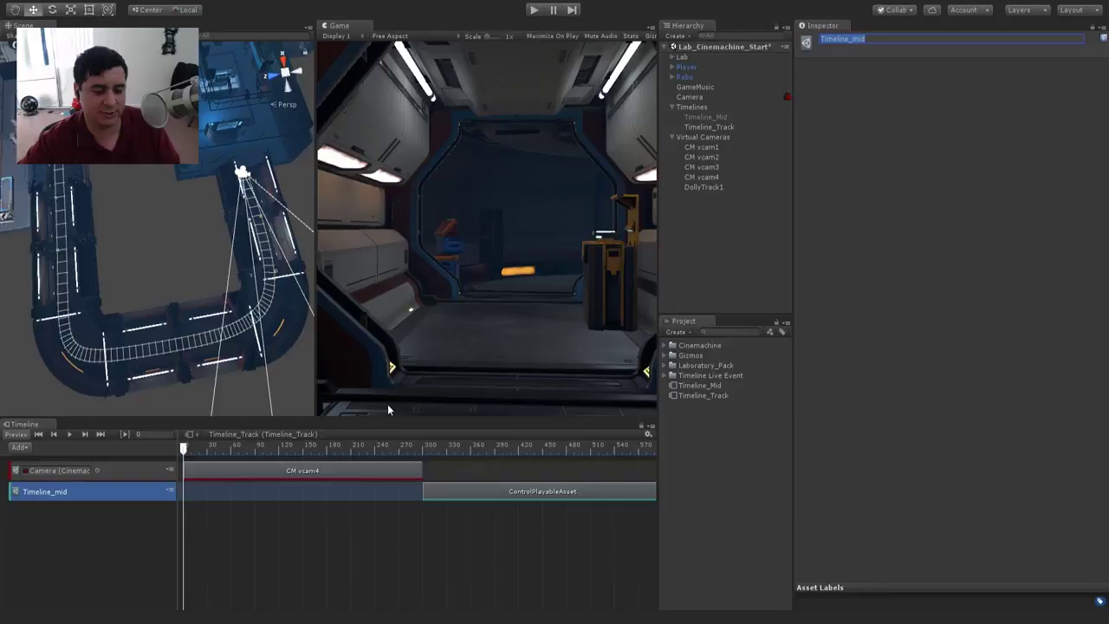
Step: Add a track group to the timeline and name it Timeline_Track
click(118, 470)
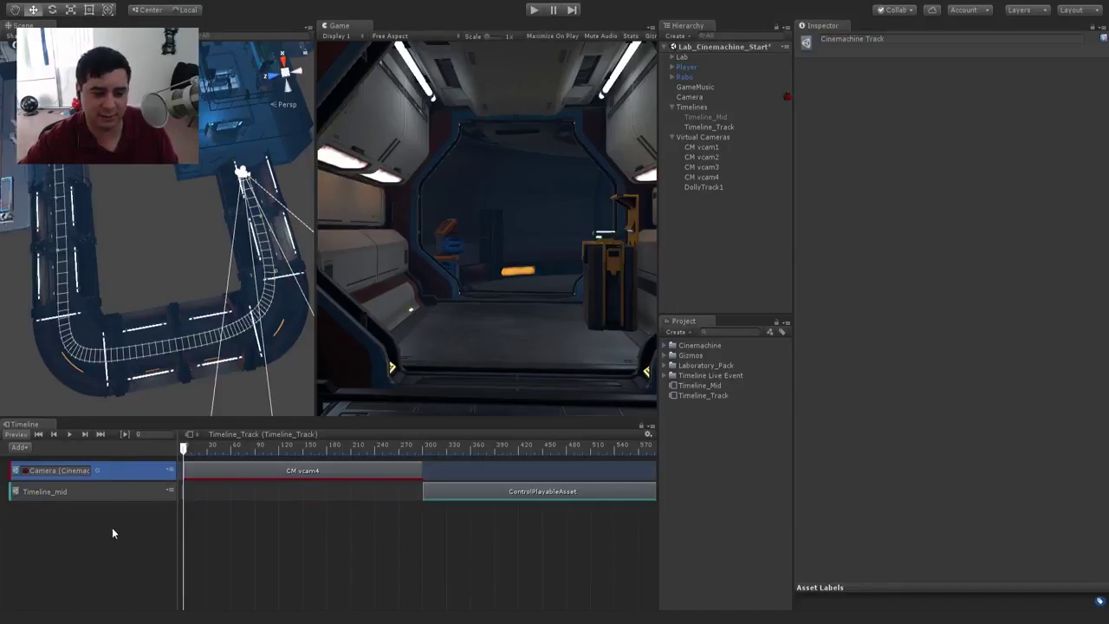
right_click(122, 563)
click(158, 429)
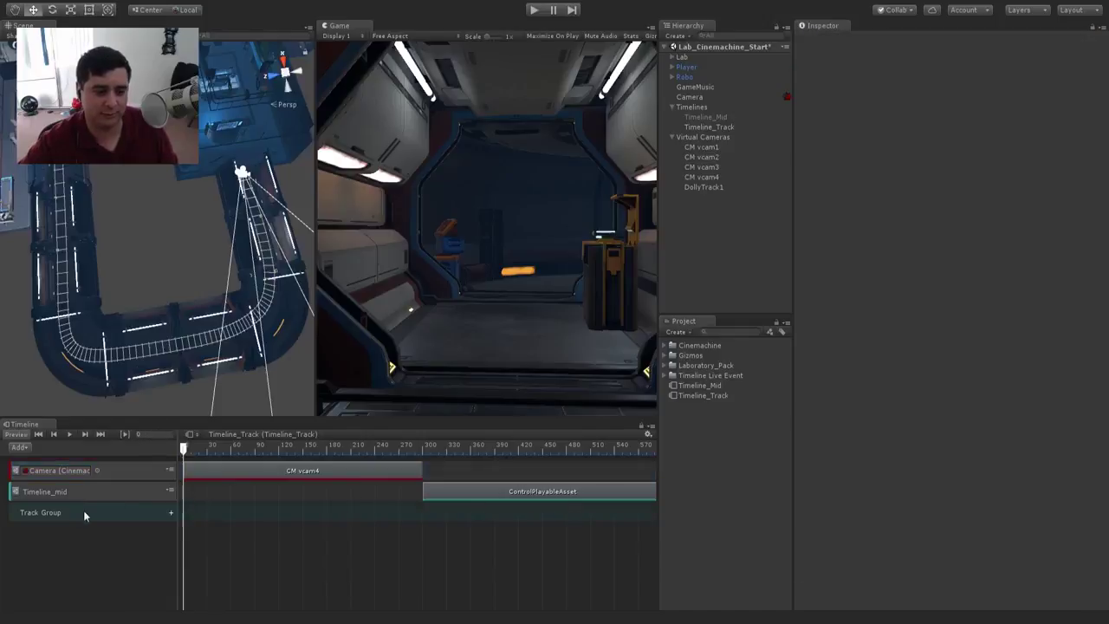
double_click(44, 512)
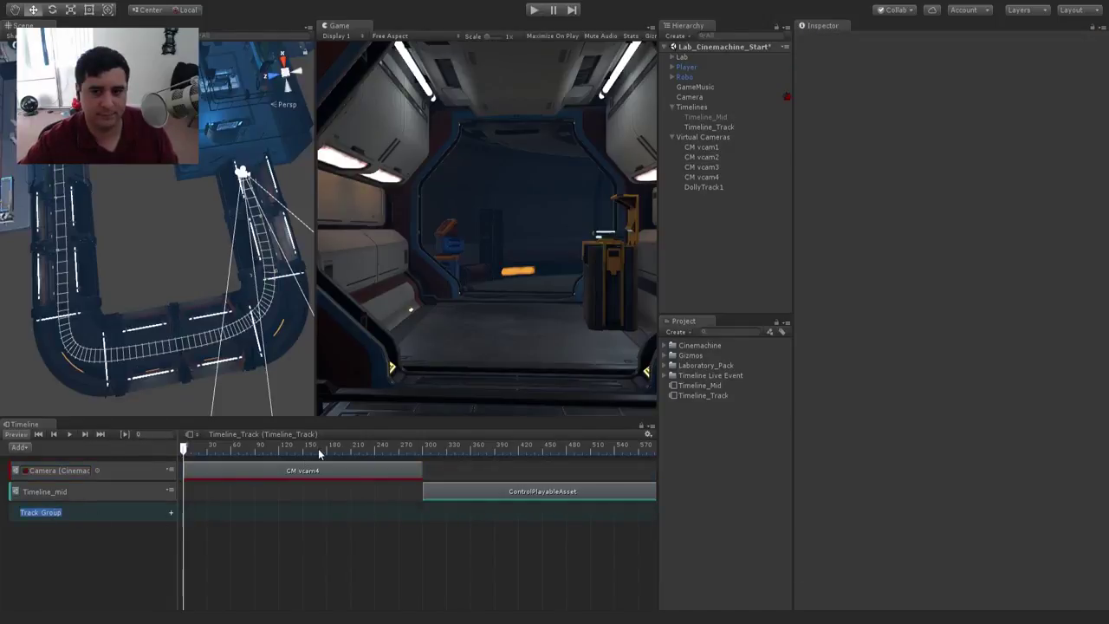
key(Return)
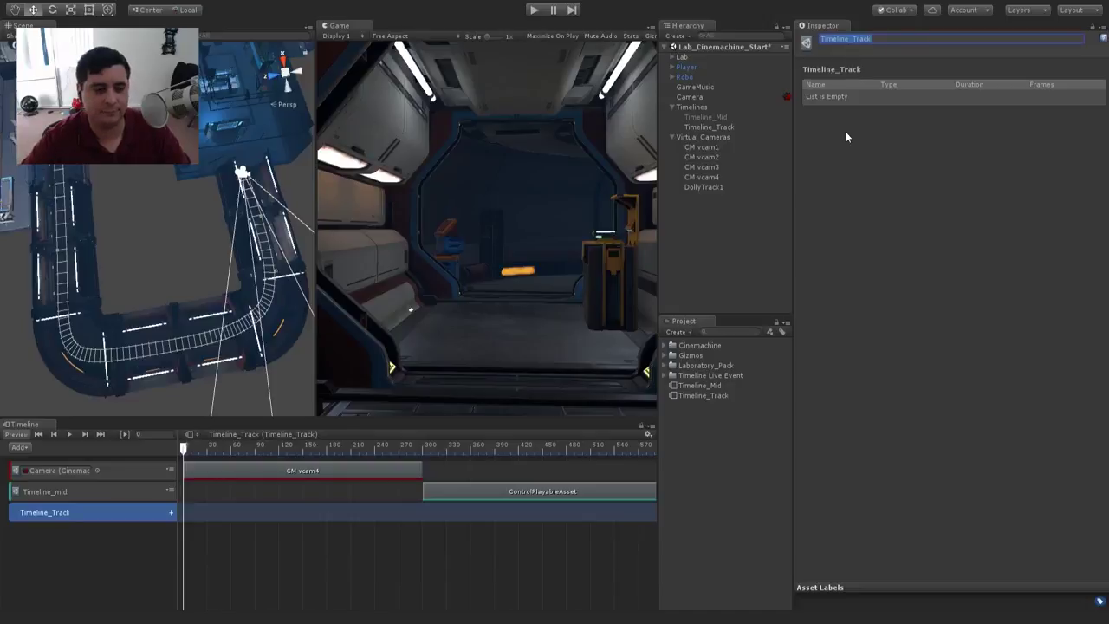
Step: Move the Cinemachine track into the Timeline_Track group and place the Timeline_mid track below the group
drag(124, 468, 130, 512)
click(113, 492)
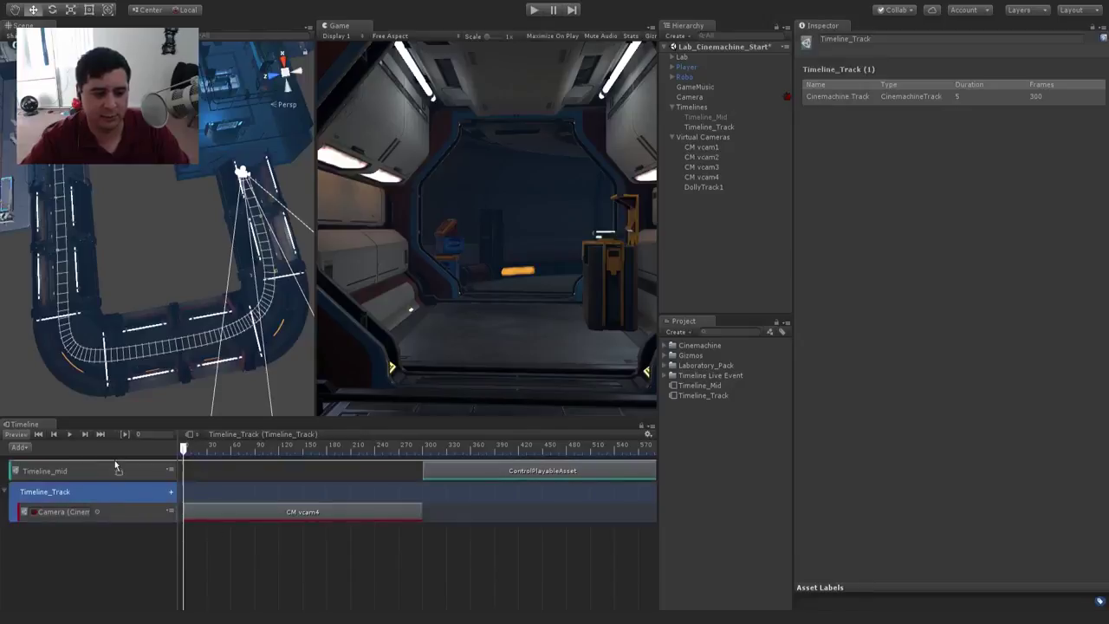
drag(115, 467, 112, 520)
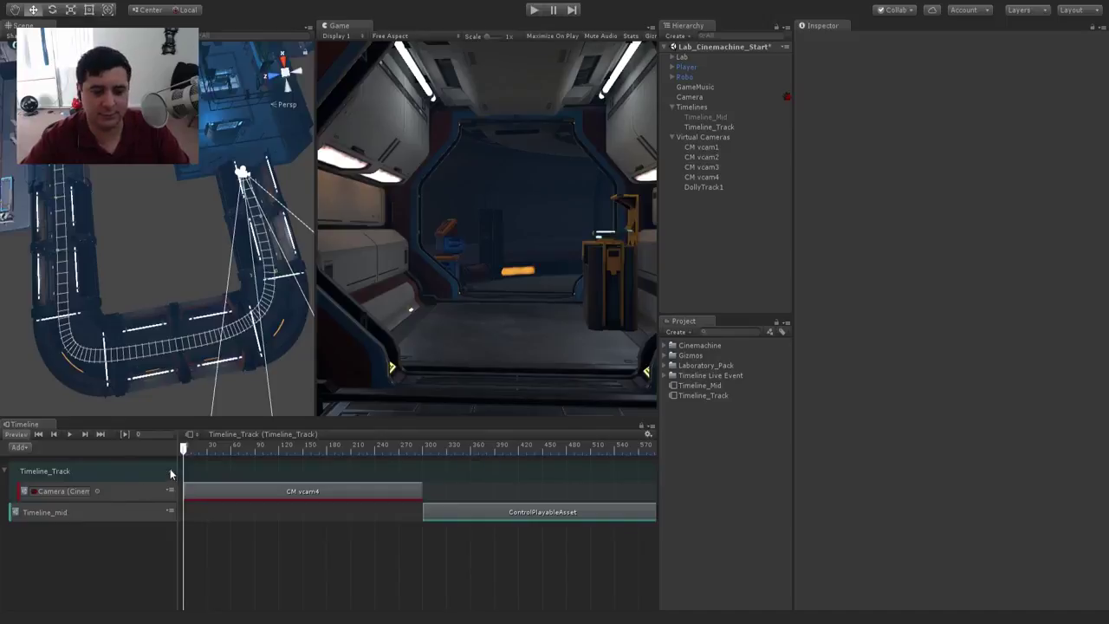
Step: Add an animation track for CM vcam4 with a new Animator to the Timeline_Track group, and enlarge the timeline area
click(238, 502)
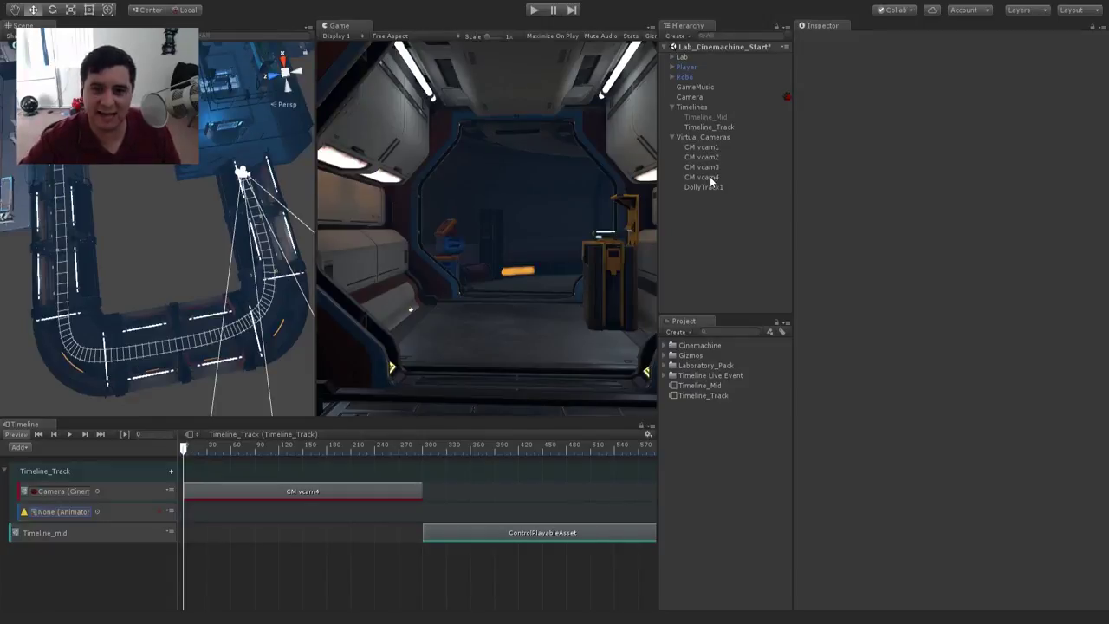
drag(709, 176, 64, 511)
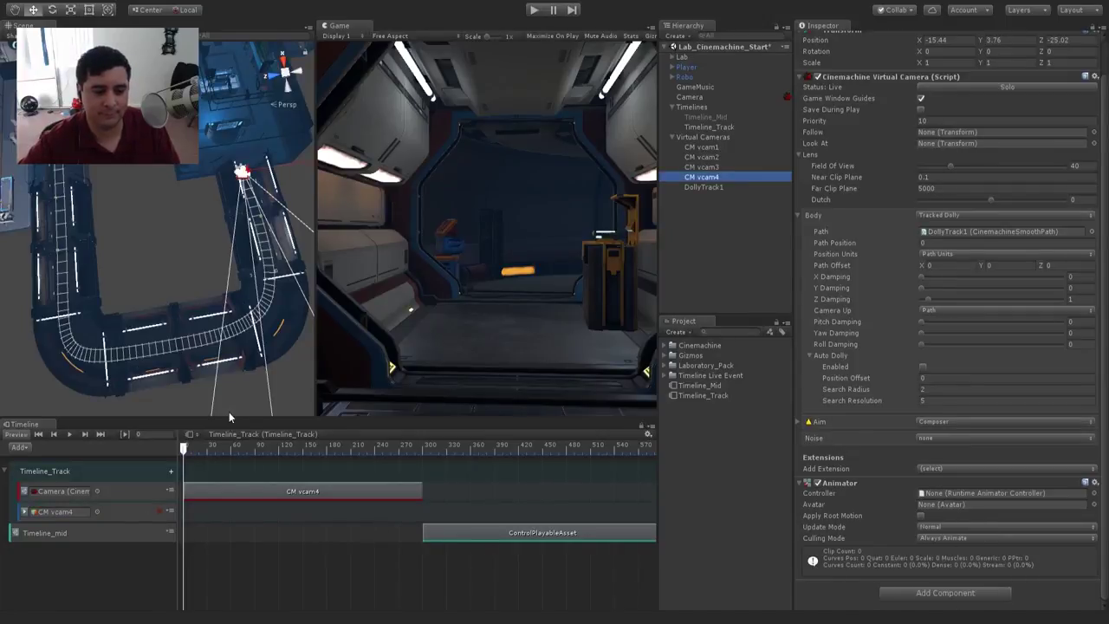
drag(228, 416, 228, 338)
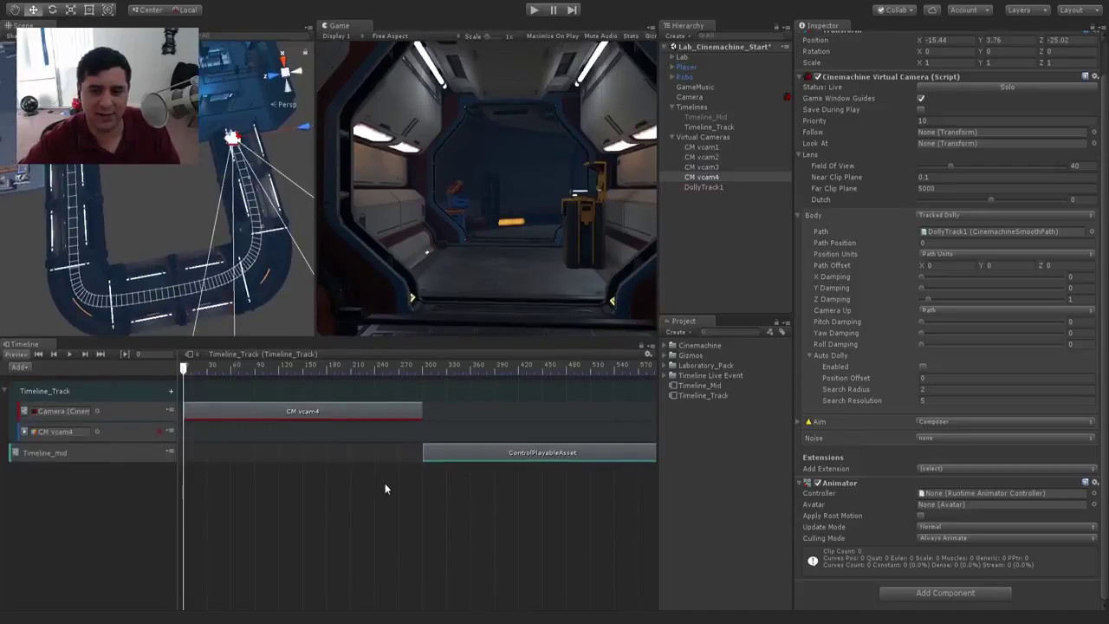
Step: Start recording on CM vcam4's animation track and key its path position at 0 on frame 0
click(838, 243)
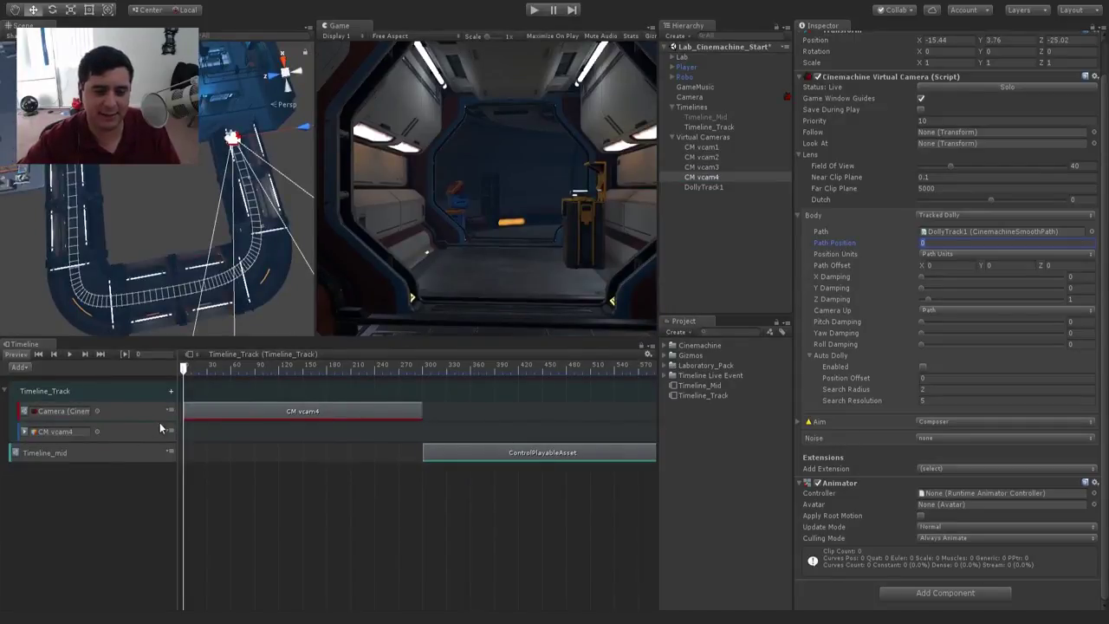
click(159, 430)
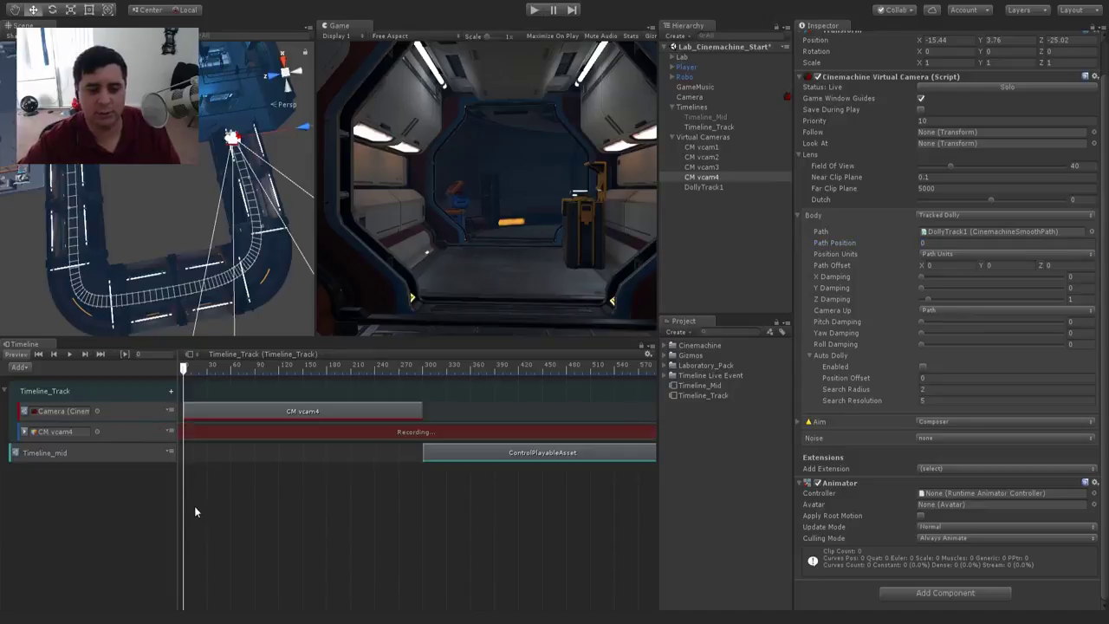
click(834, 241)
text(0)
key(Return)
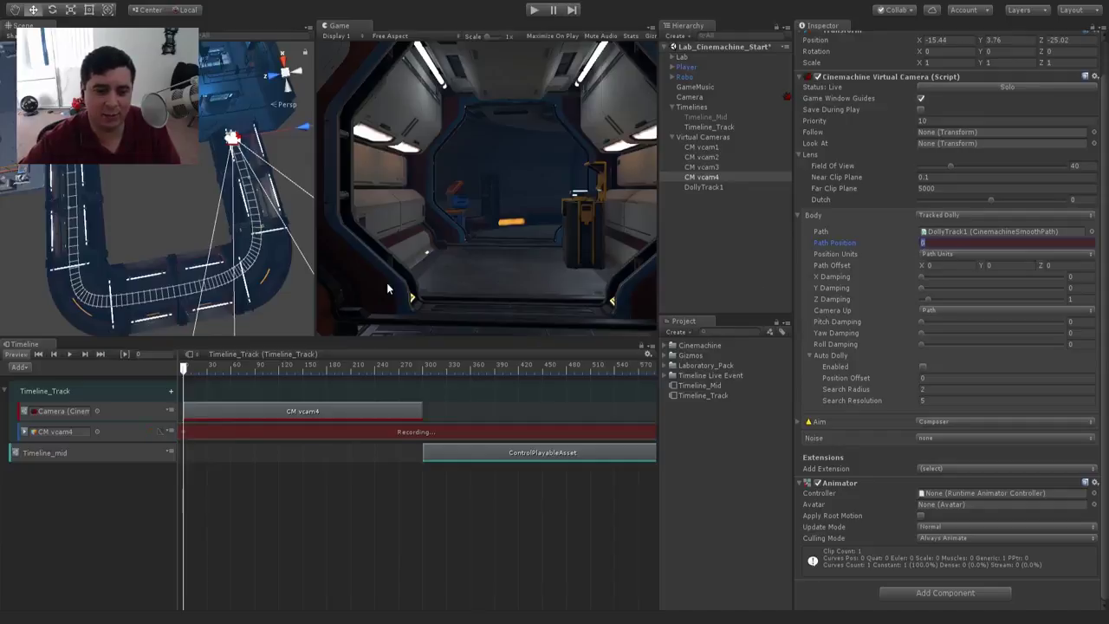
Step: Switch the timeline ruler from frames to seconds and move the playhead to 6:00
drag(184, 367, 421, 399)
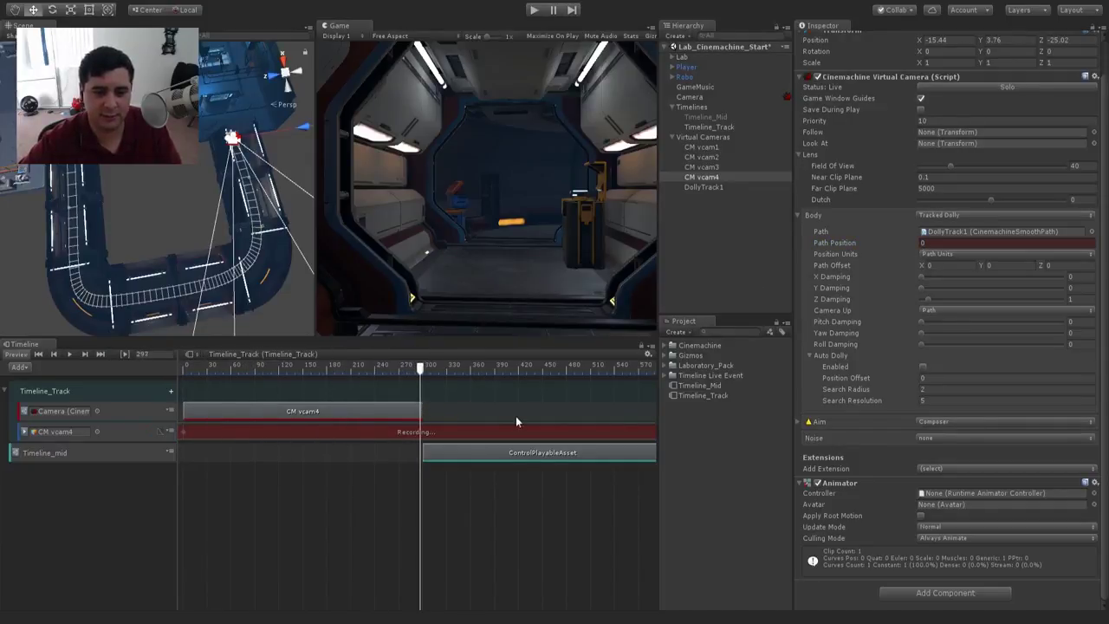
click(653, 356)
click(666, 369)
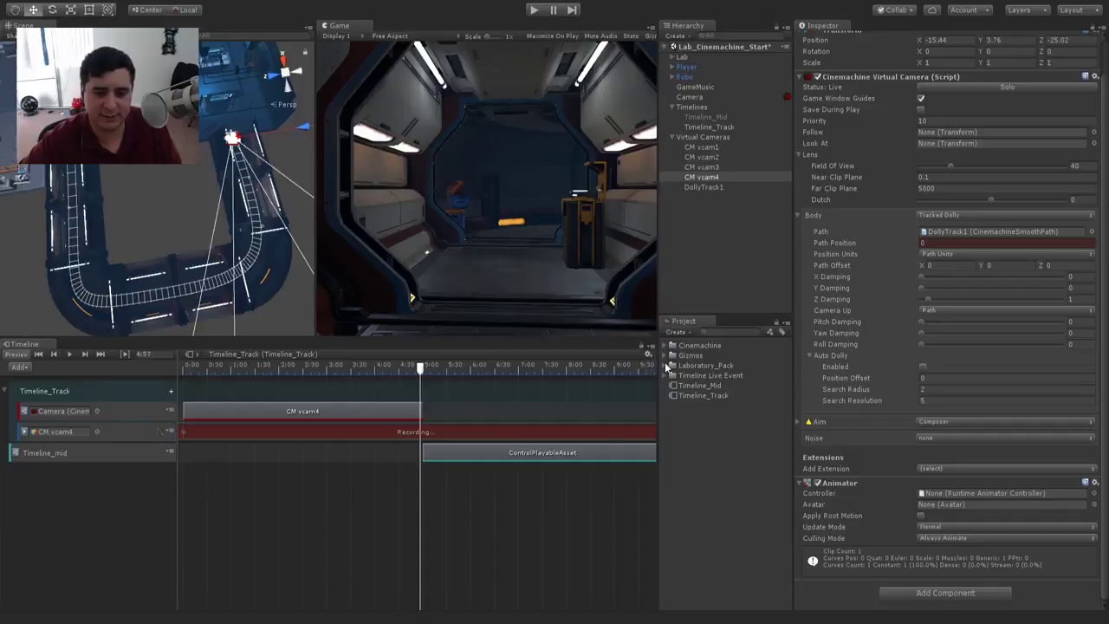
drag(421, 374, 471, 391)
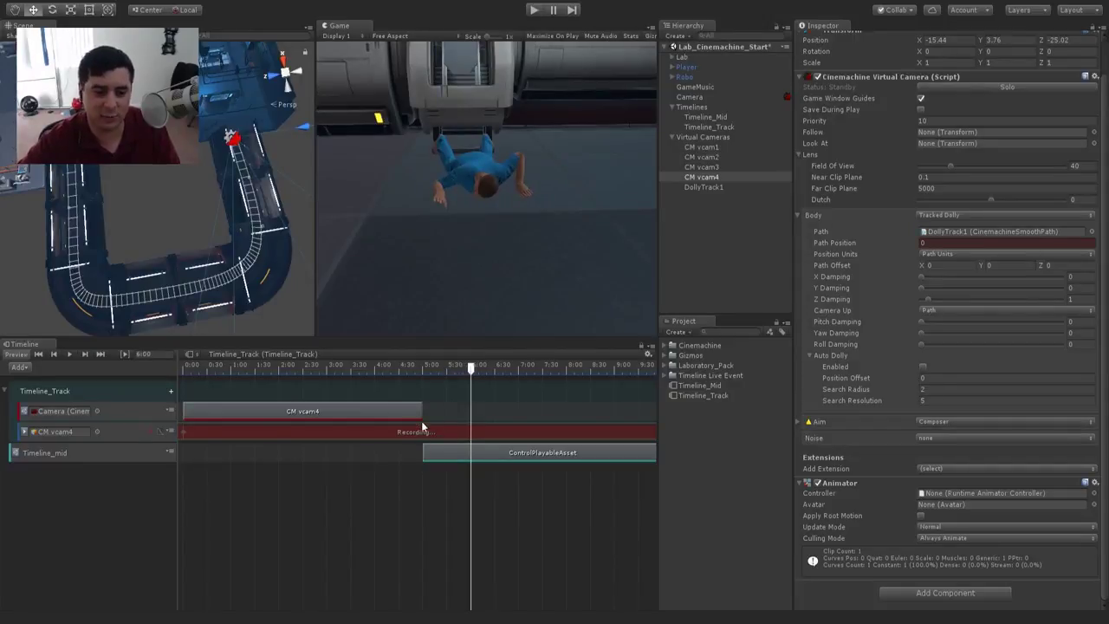
Step: Extend the CM vcam4 shot on the Cinemachine track to end at 6:00
drag(421, 409, 471, 410)
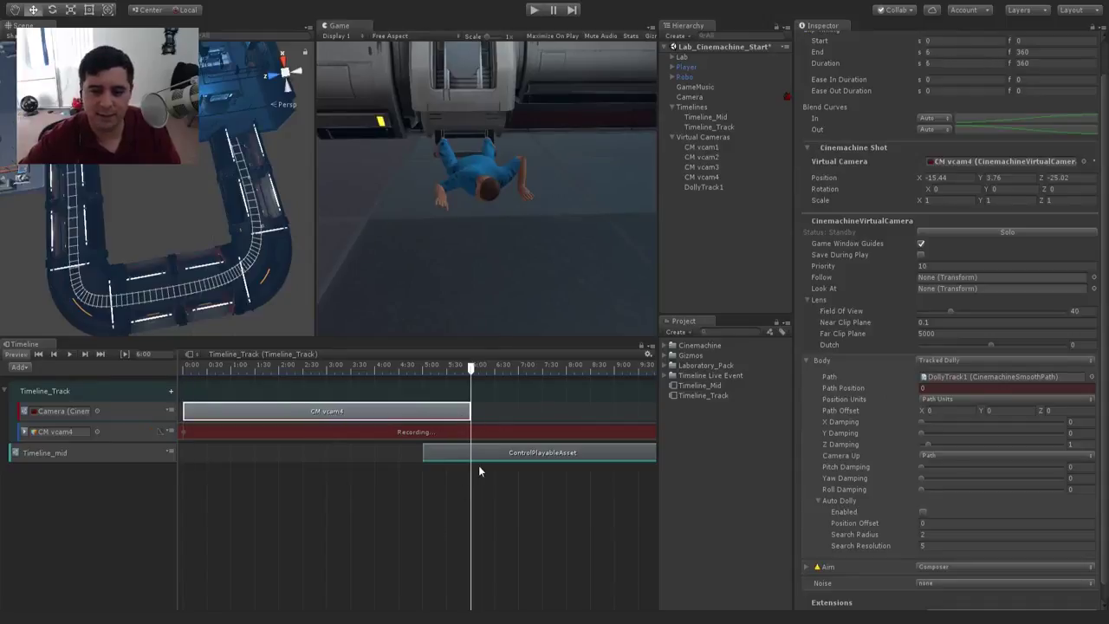
drag(471, 369, 469, 370)
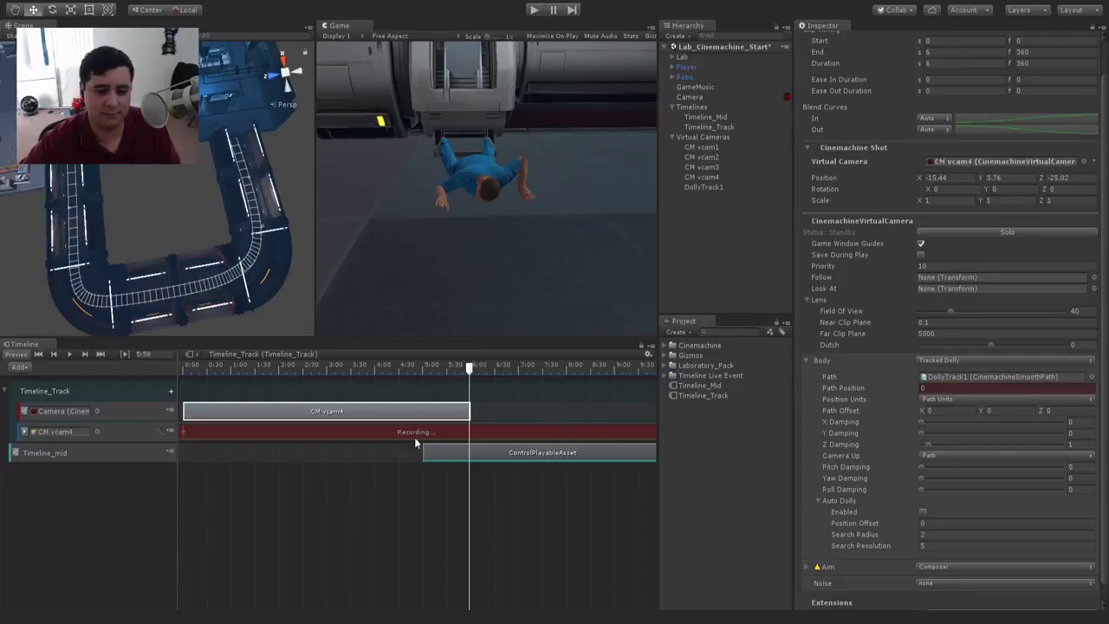
Step: Check DollyTrack1's waypoints, then key CM vcam4's path position at 7 on 5:54
click(703, 177)
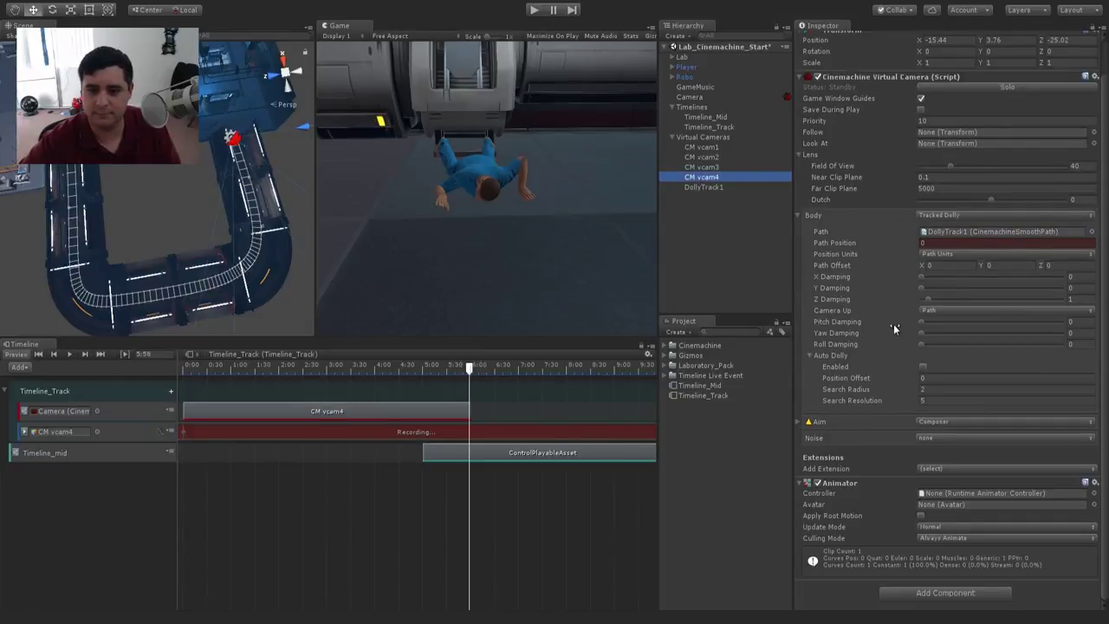
click(931, 243)
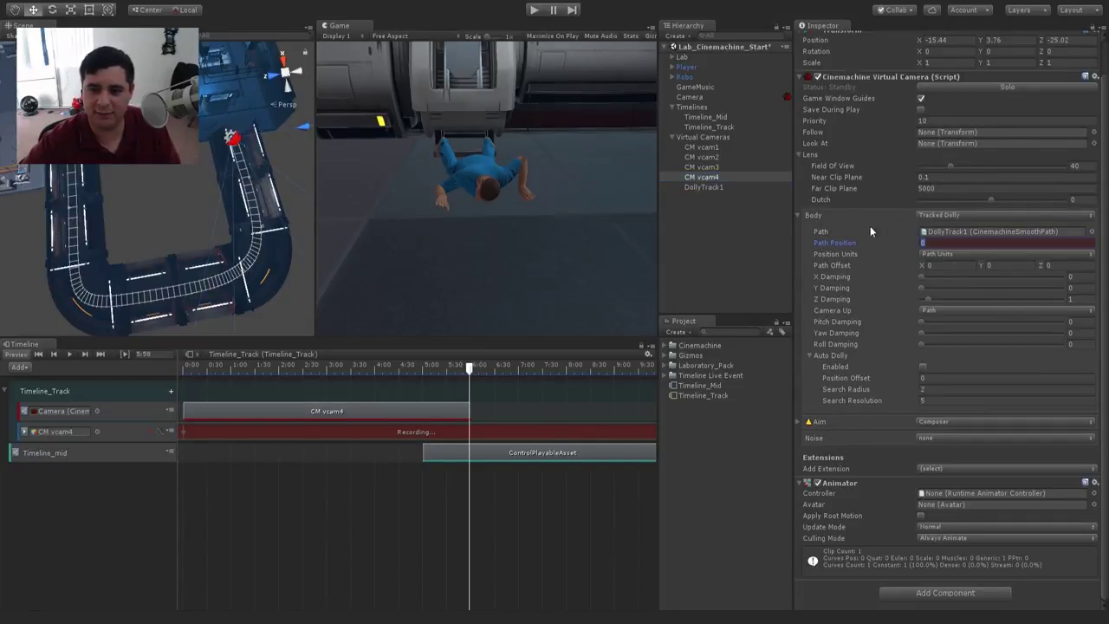
click(699, 187)
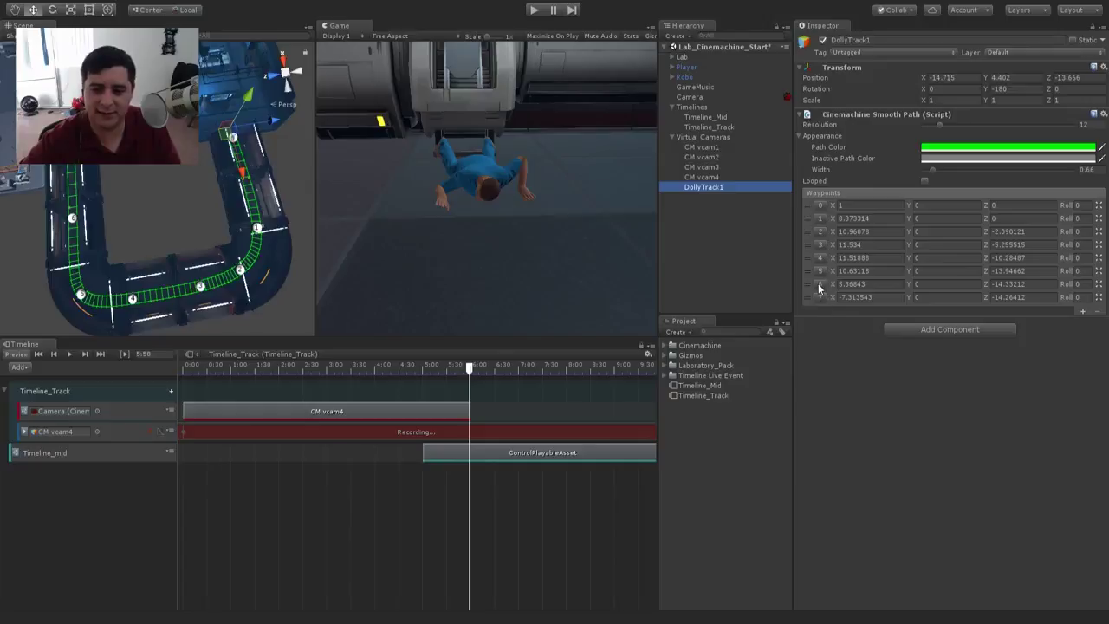
click(466, 365)
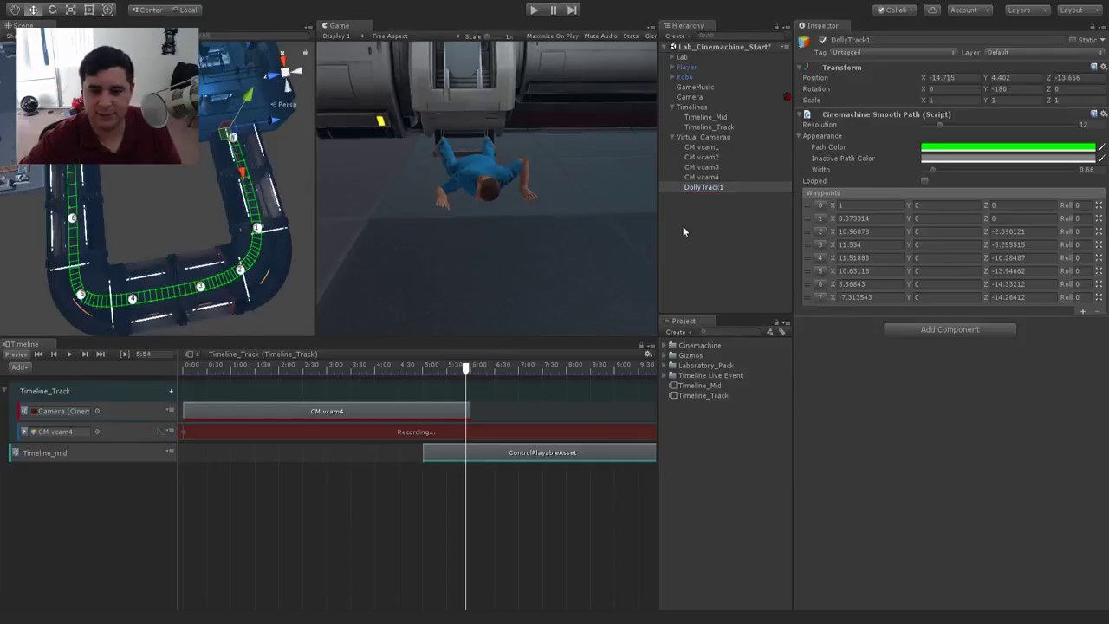
click(707, 177)
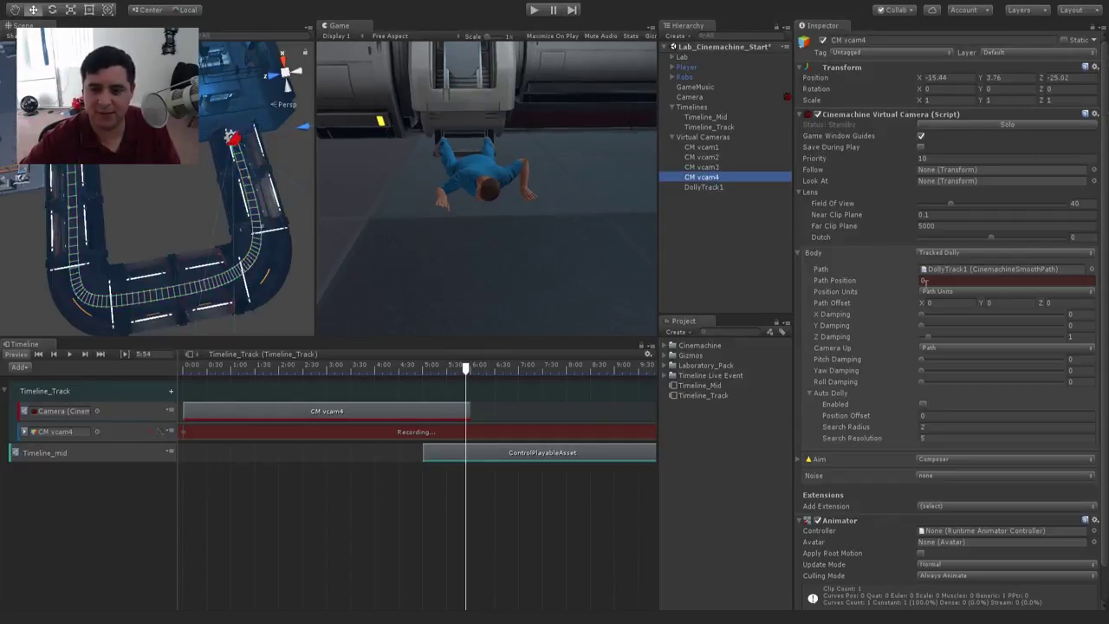
click(937, 281)
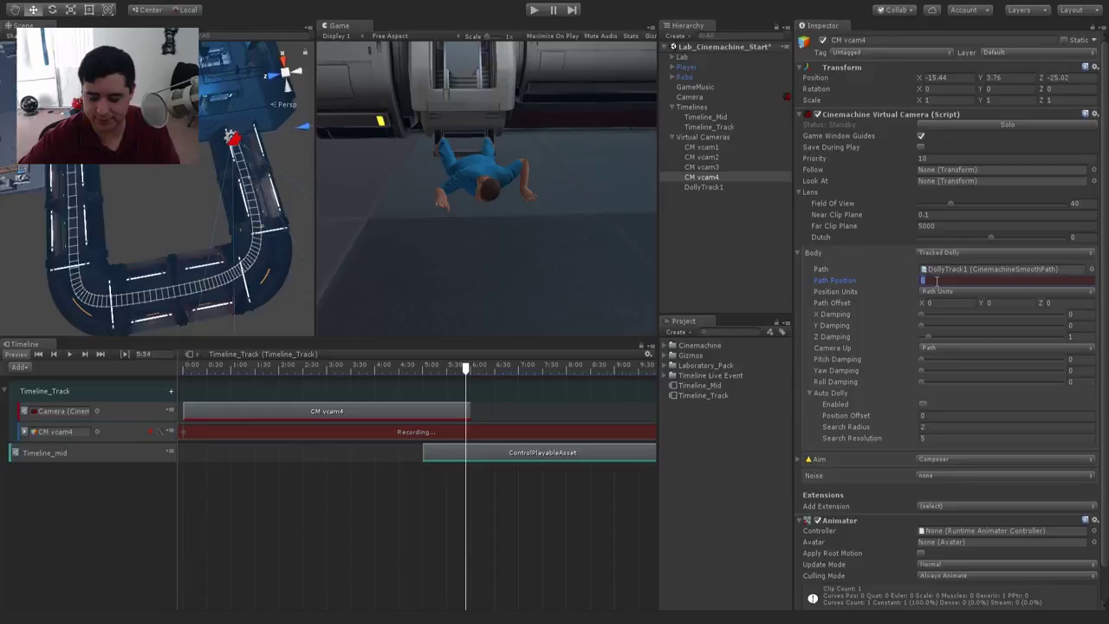
Step: Stop recording on the CM vcam4 track and play the sequence from 0:00 to preview the dolly move
drag(465, 368, 179, 396)
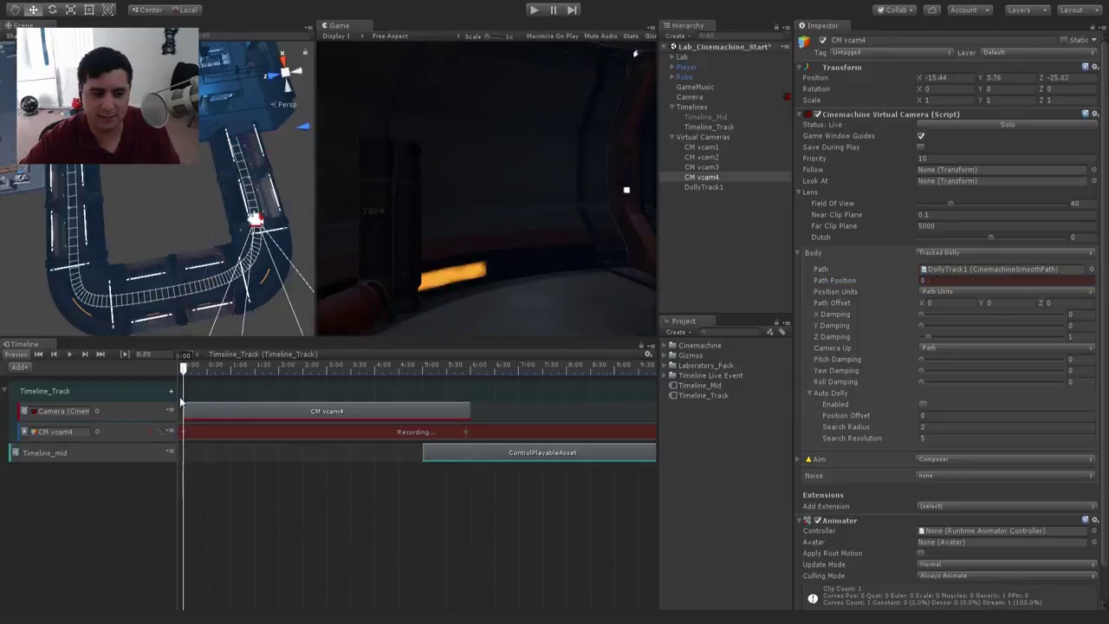
click(150, 428)
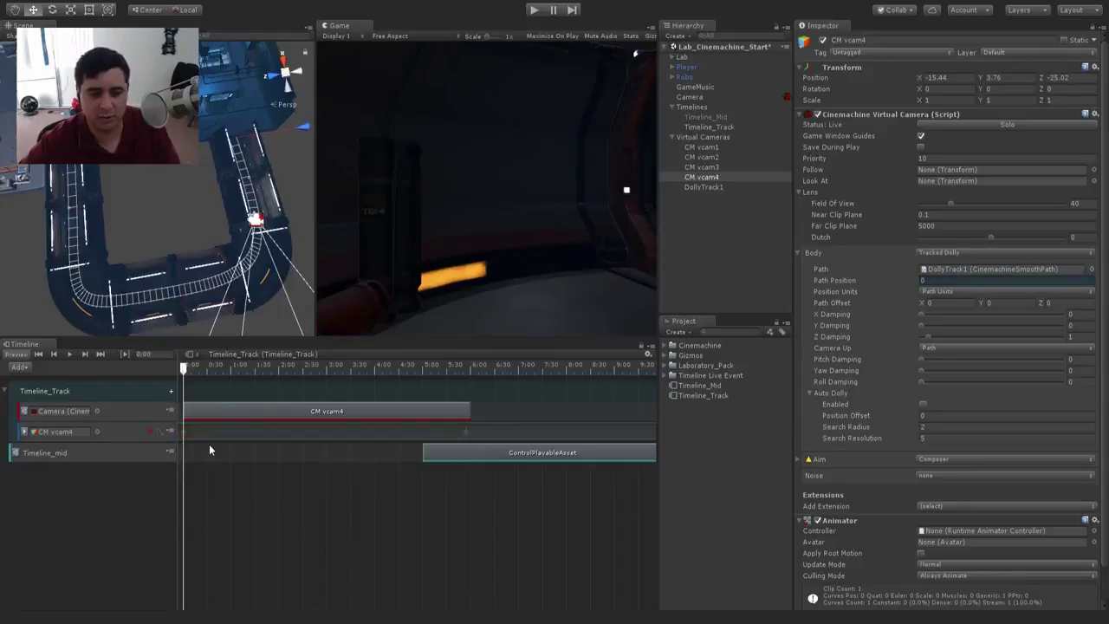
click(69, 354)
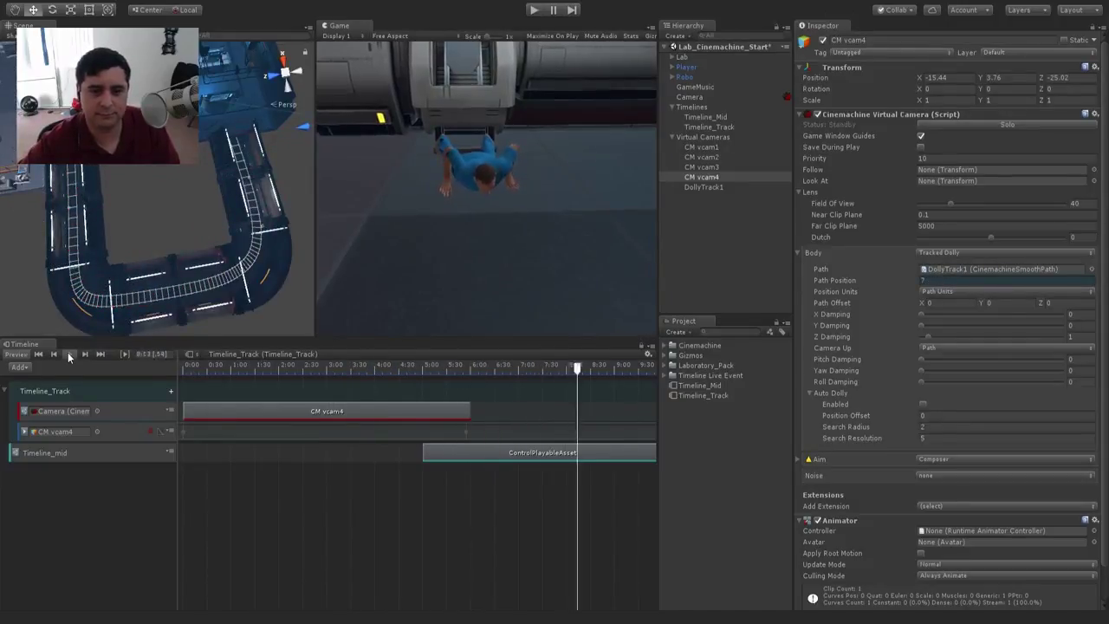
click(69, 351)
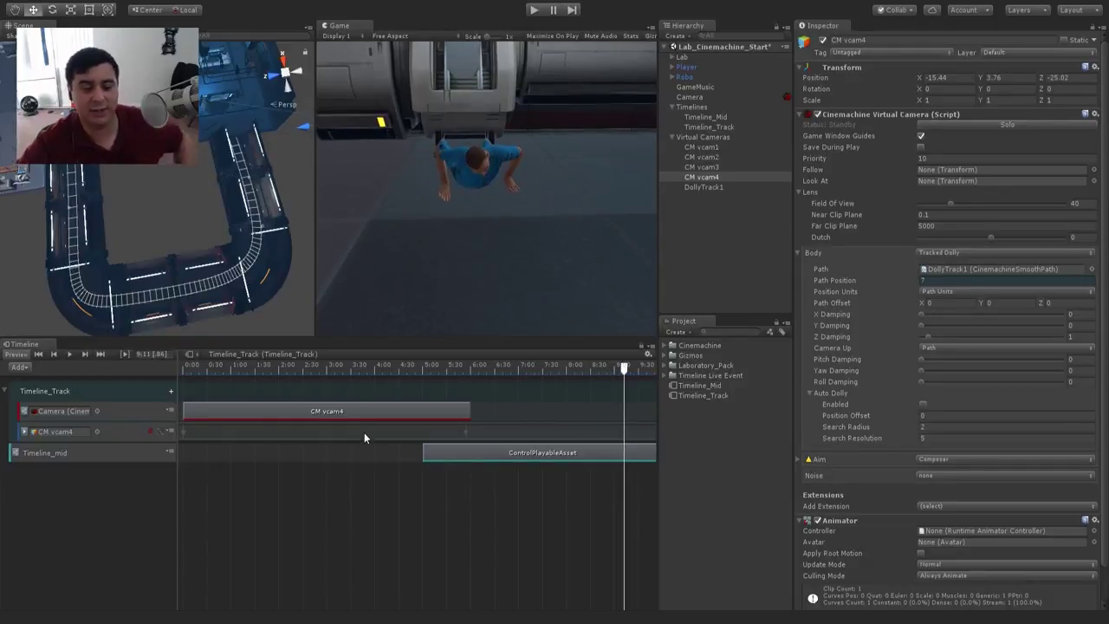
Step: Add an animation track for the Player's Human object to the Timeline_Track group, and move the playhead to 3:47
scroll(191, 182, up, 6)
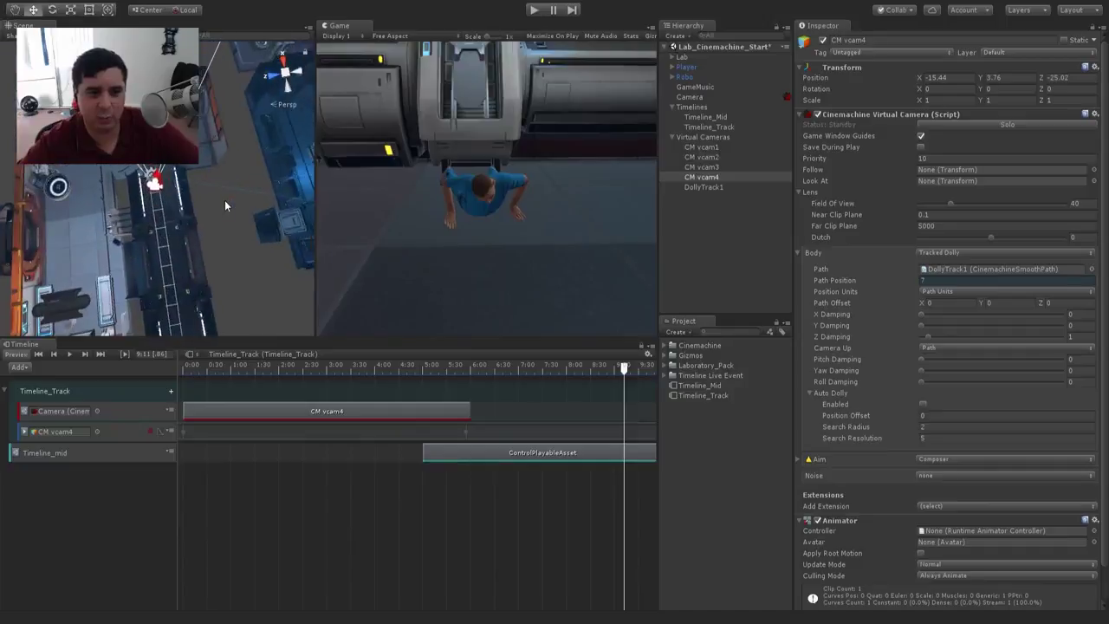
key(f)
alt+drag(215, 173, 182, 155)
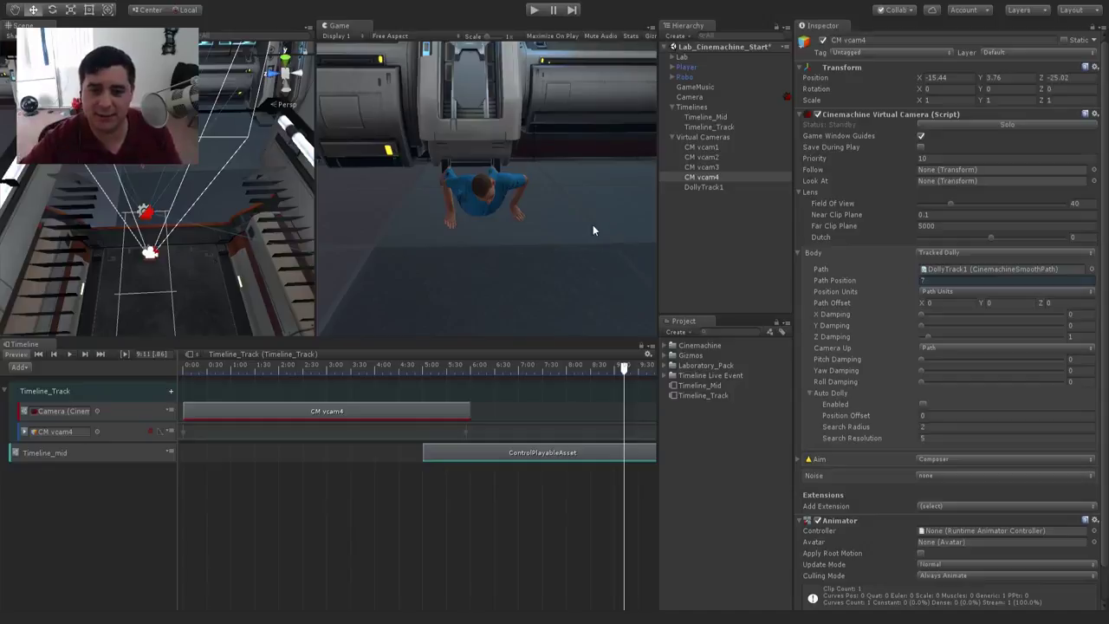
scroll(139, 242, down, 10)
middle_drag(235, 238, 217, 227)
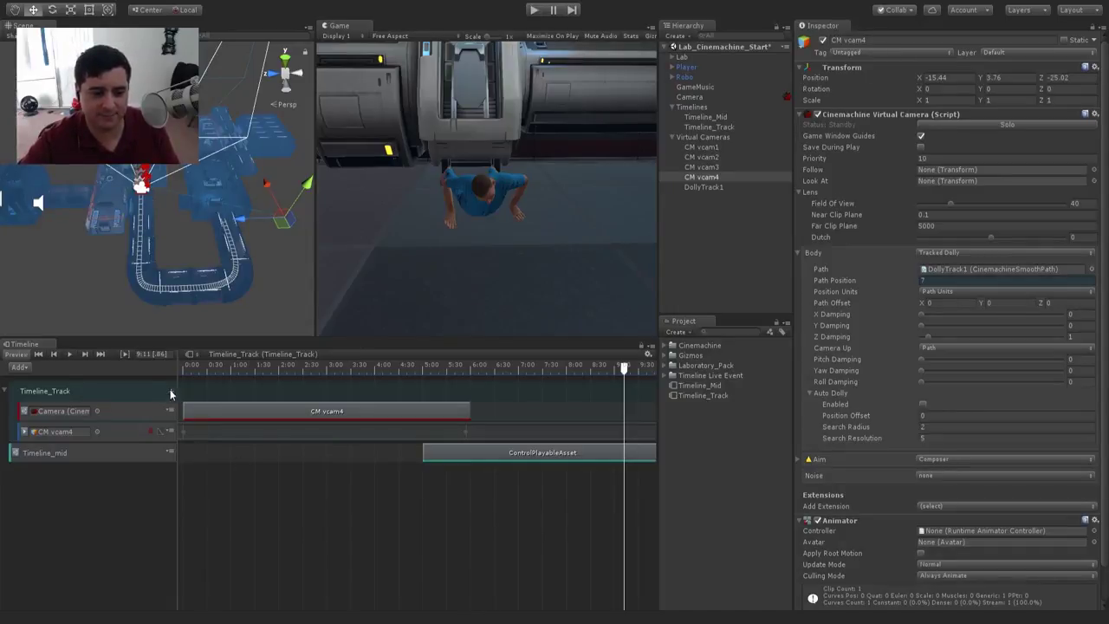
click(253, 431)
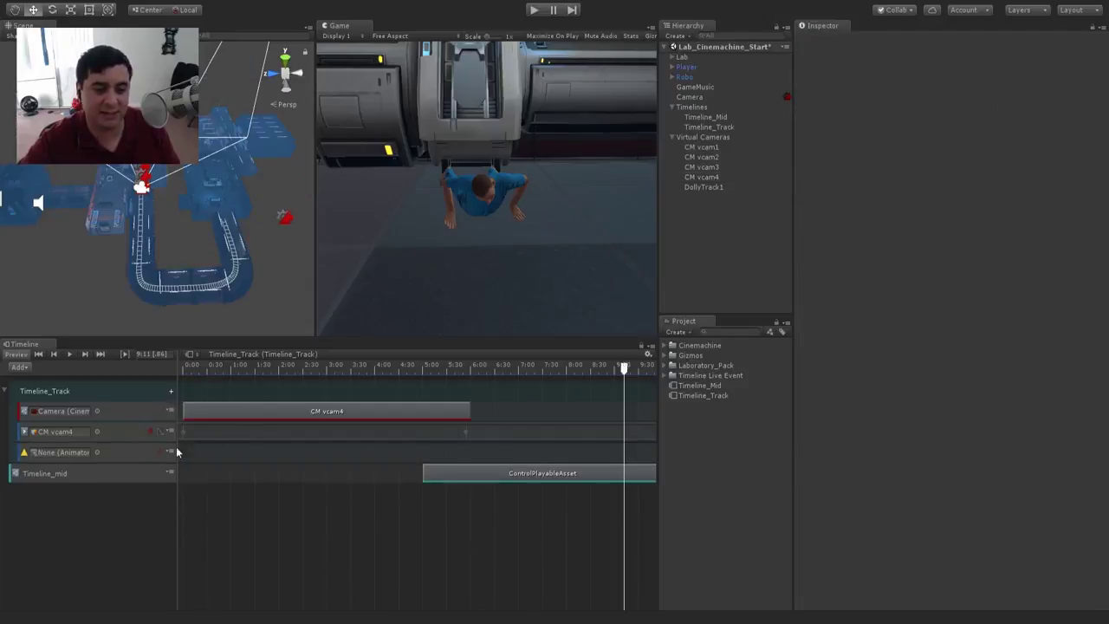
click(672, 67)
drag(693, 77, 78, 452)
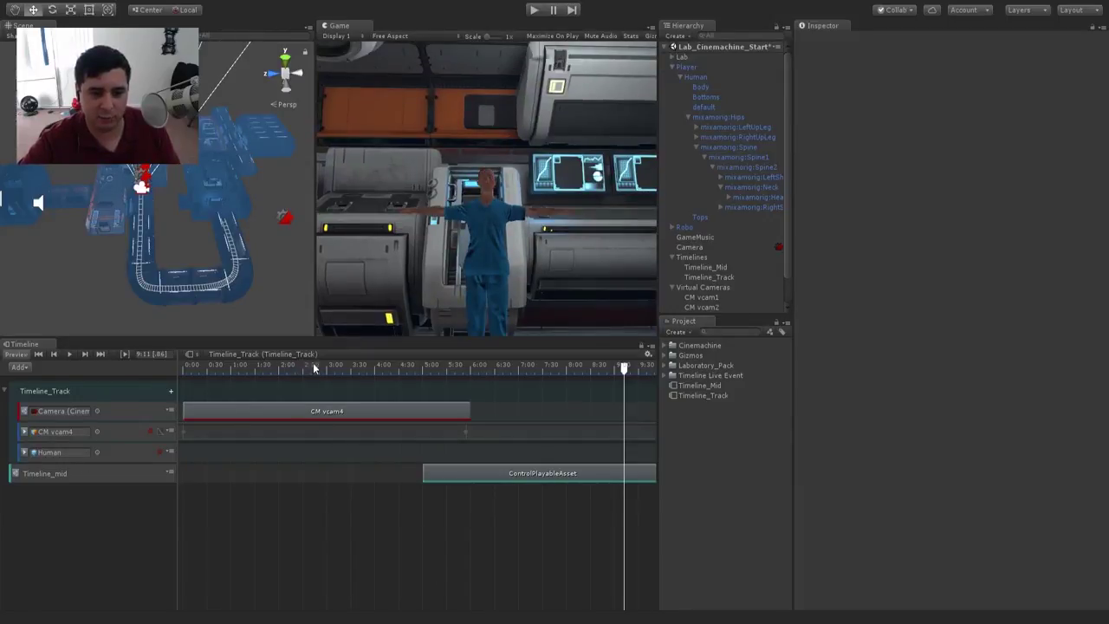
drag(291, 364, 365, 384)
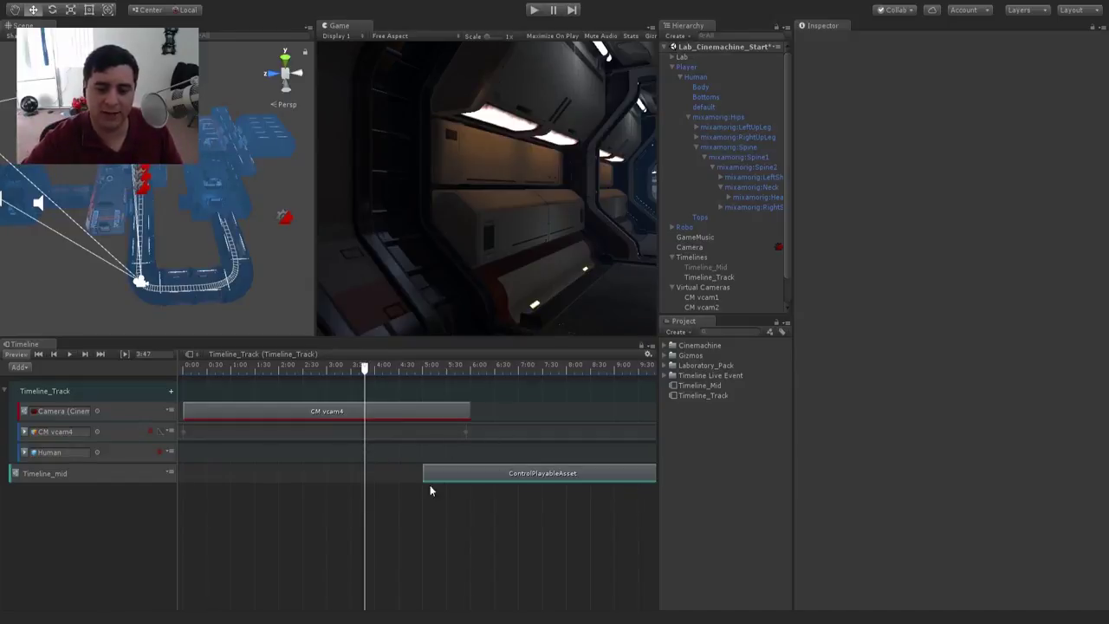
click(671, 67)
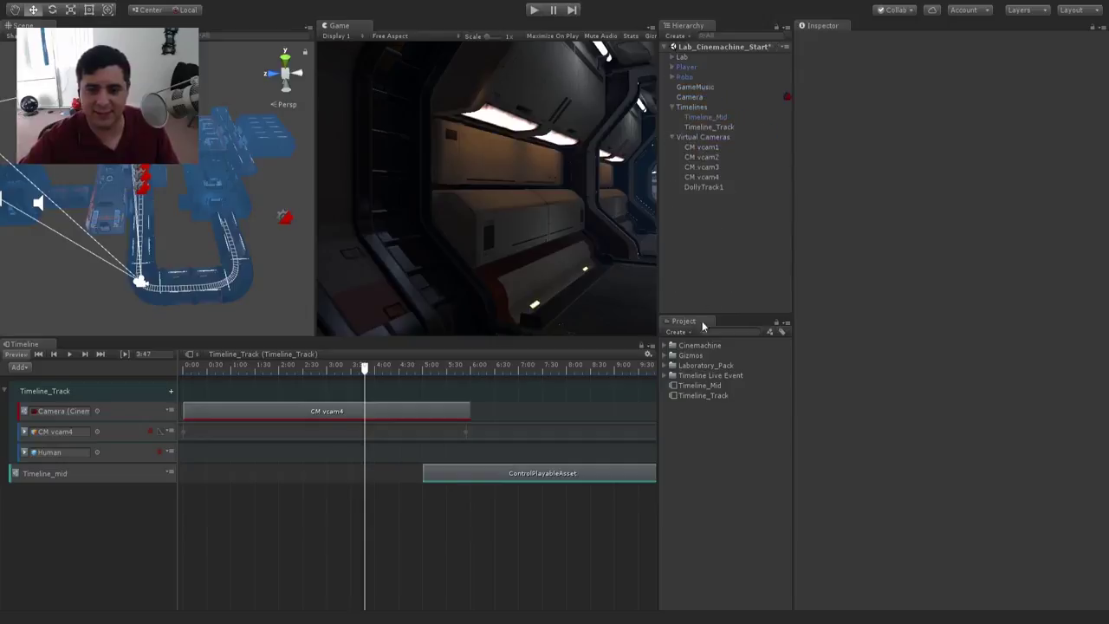
Step: Find the Standing Up model among the Timeline Live Event animations and preview its Lay_Loop clip
click(664, 374)
click(673, 395)
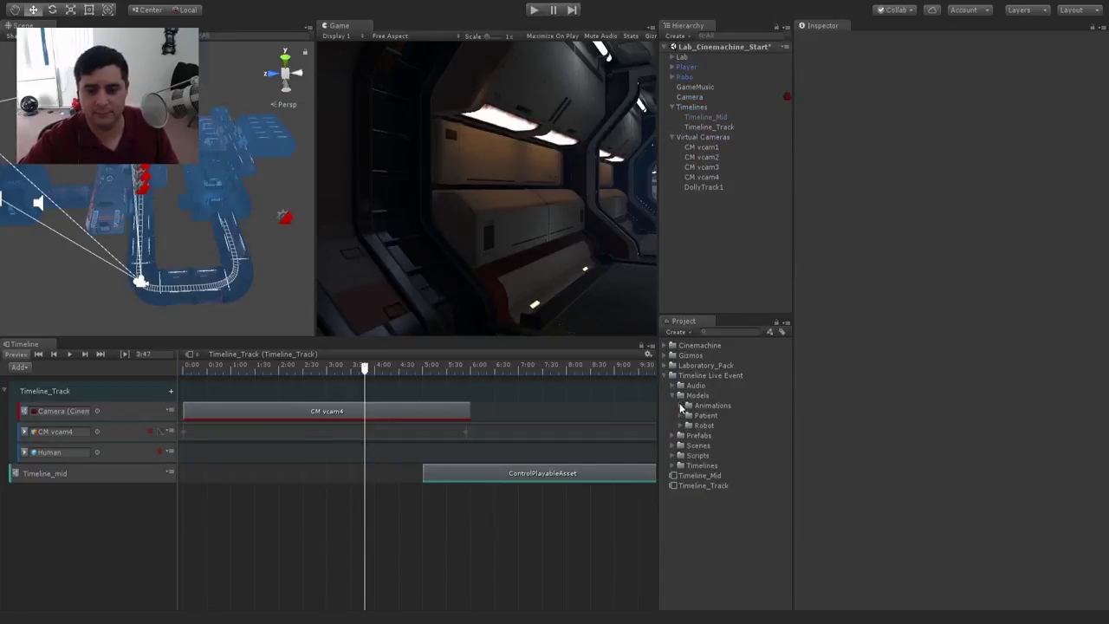
click(680, 406)
click(688, 505)
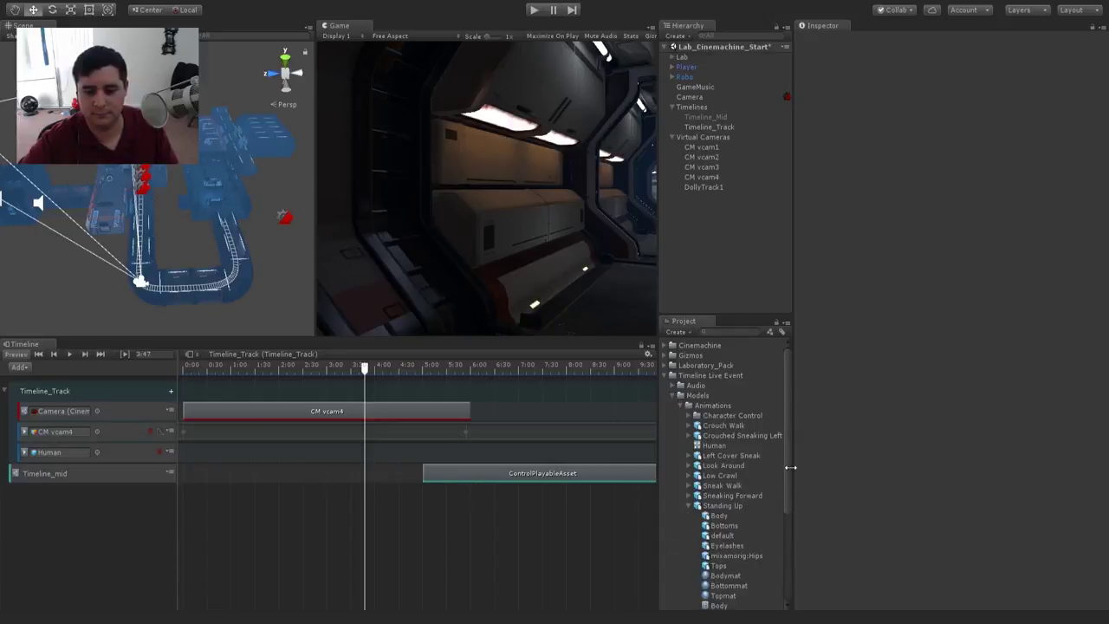
scroll(736, 462, down, 2)
click(722, 468)
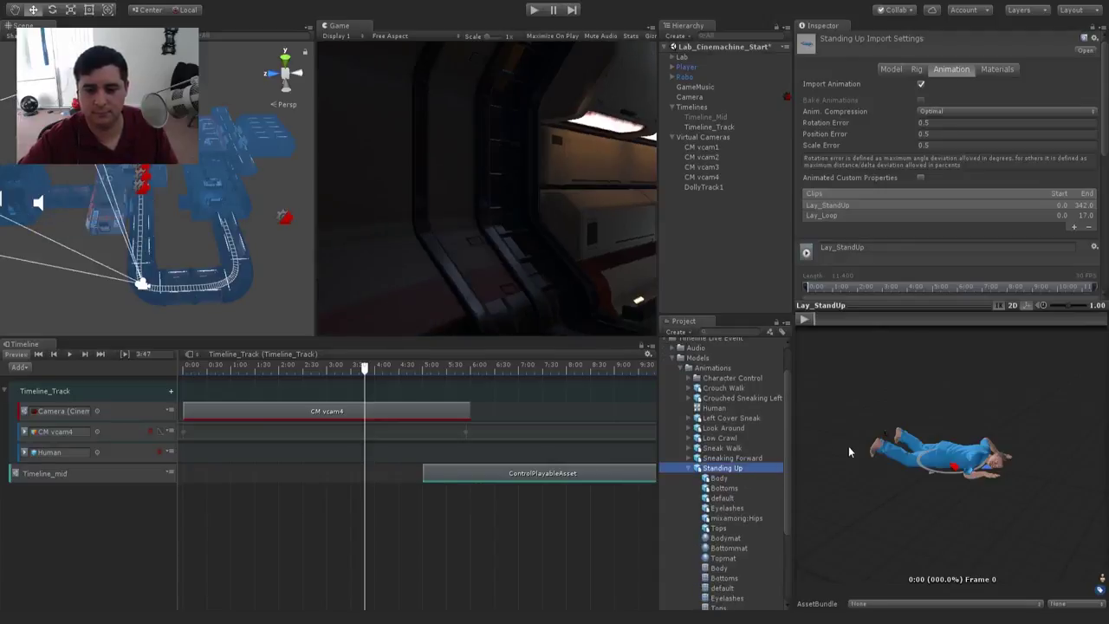
click(819, 215)
click(802, 321)
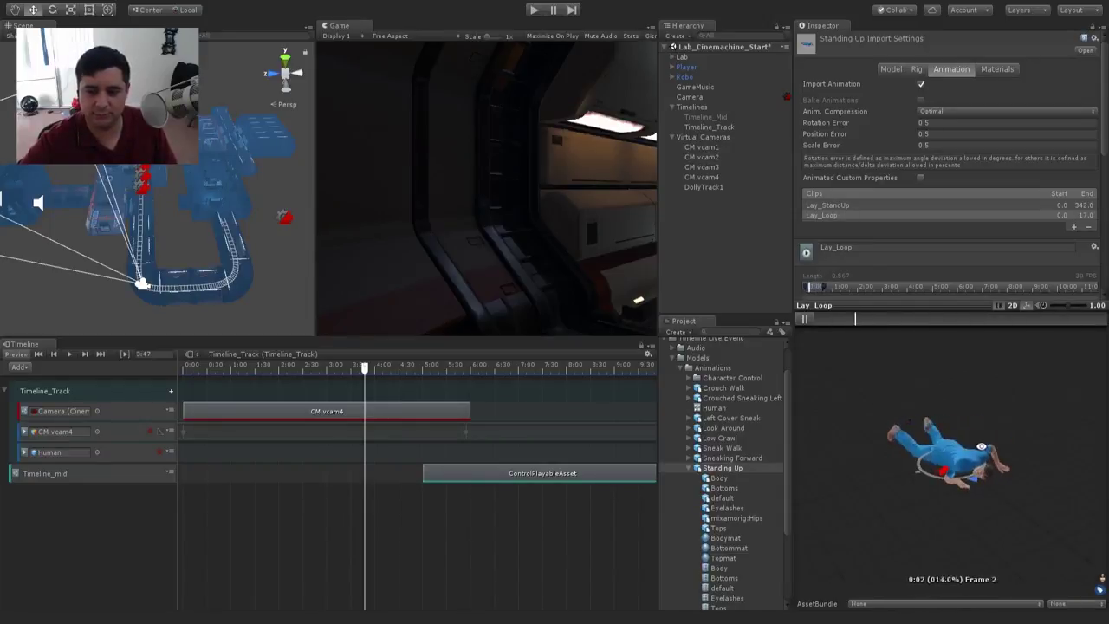
click(804, 319)
Step: Place the Lay_Loop animation clip from the Standing Up model on the Human track
scroll(723, 496, down, 4)
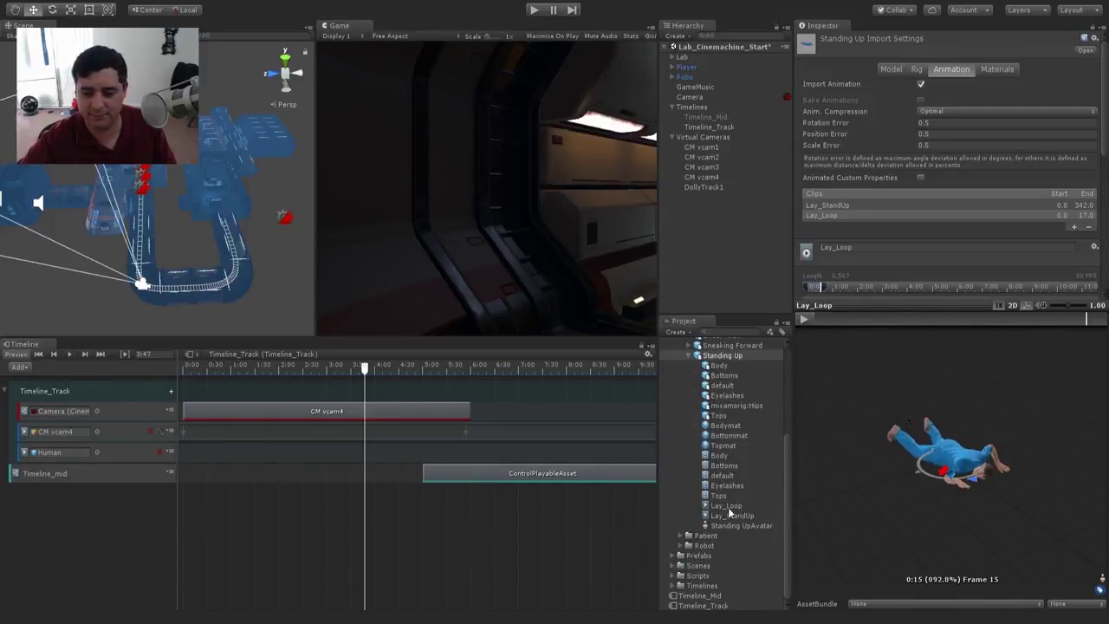
click(730, 515)
drag(733, 514, 380, 454)
scroll(416, 452, up, 8)
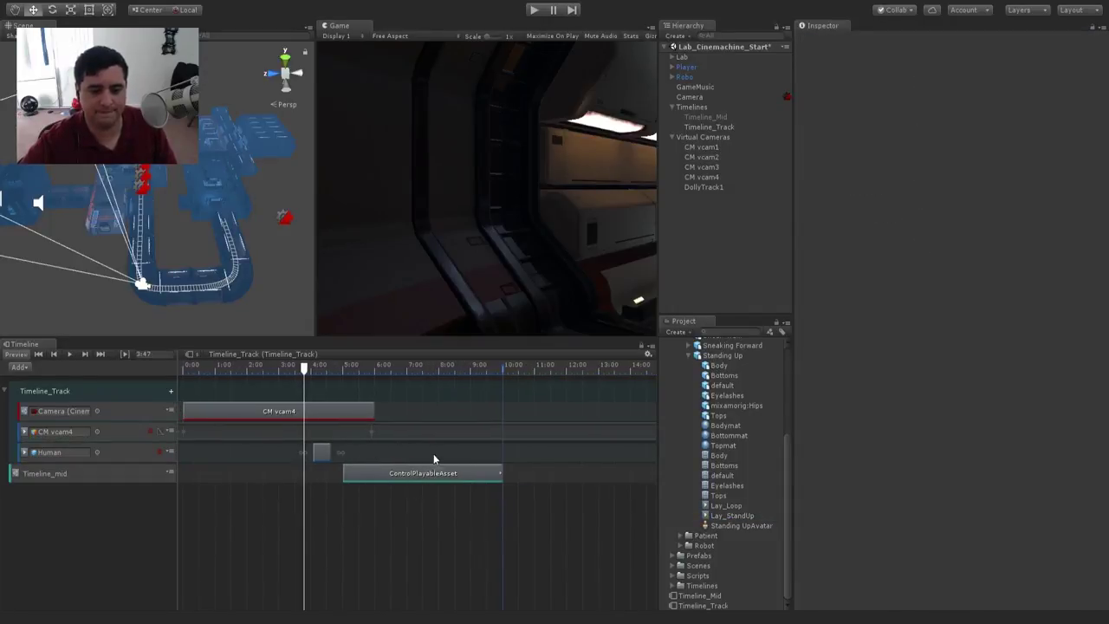
Step: Time the Lay_Loop clip to start at 3:47 and end at 5:00, where the Timeline_mid clip begins
middle_drag(324, 439, 478, 463)
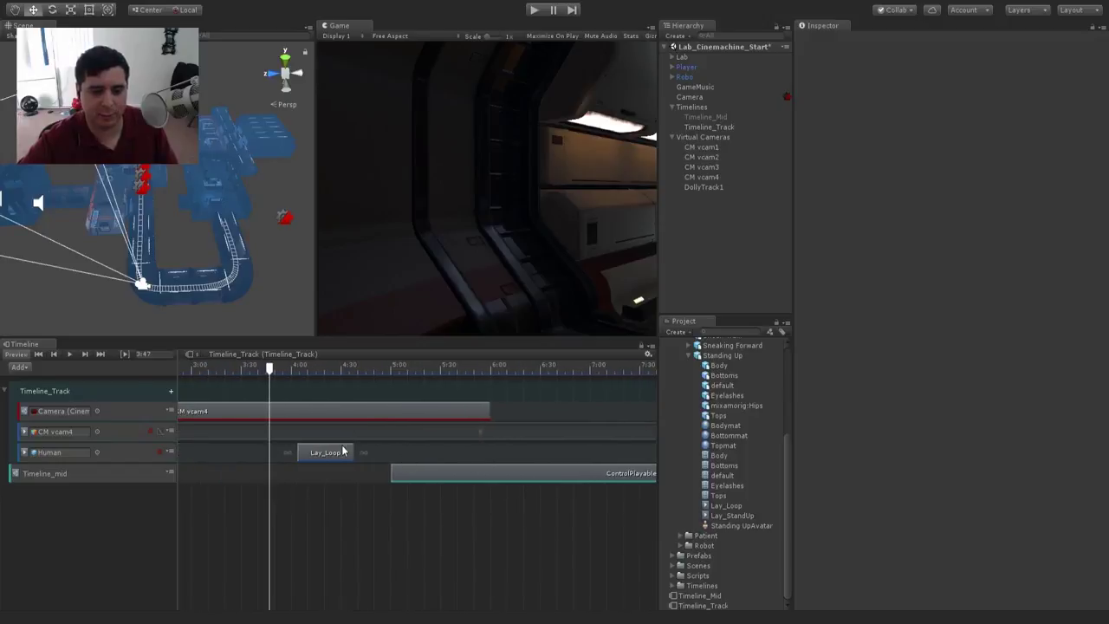
drag(351, 445, 390, 445)
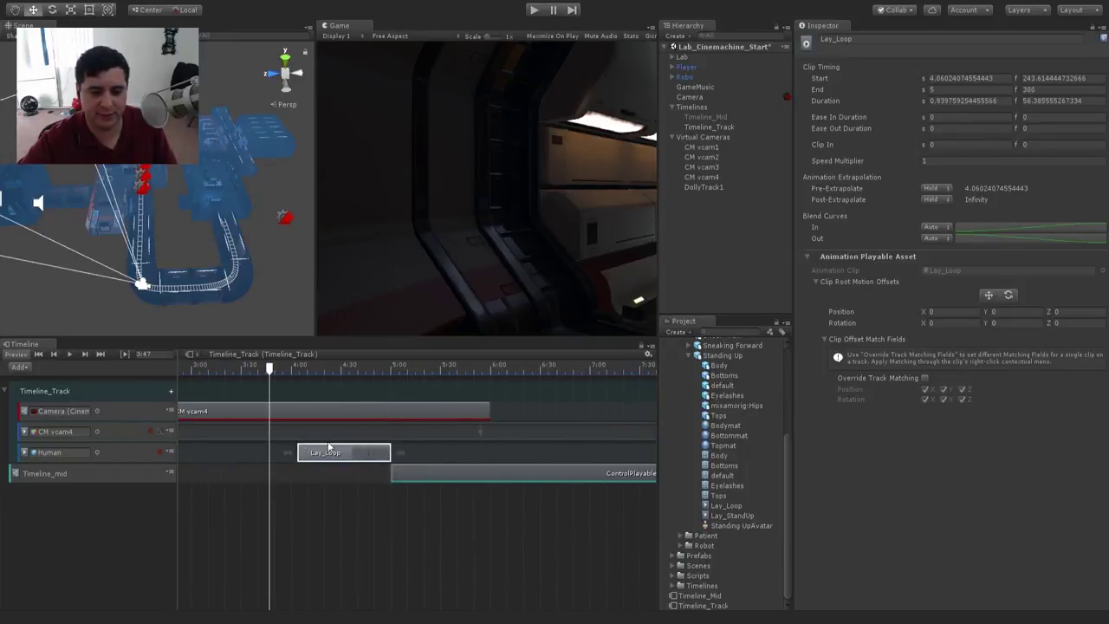
drag(322, 452, 296, 452)
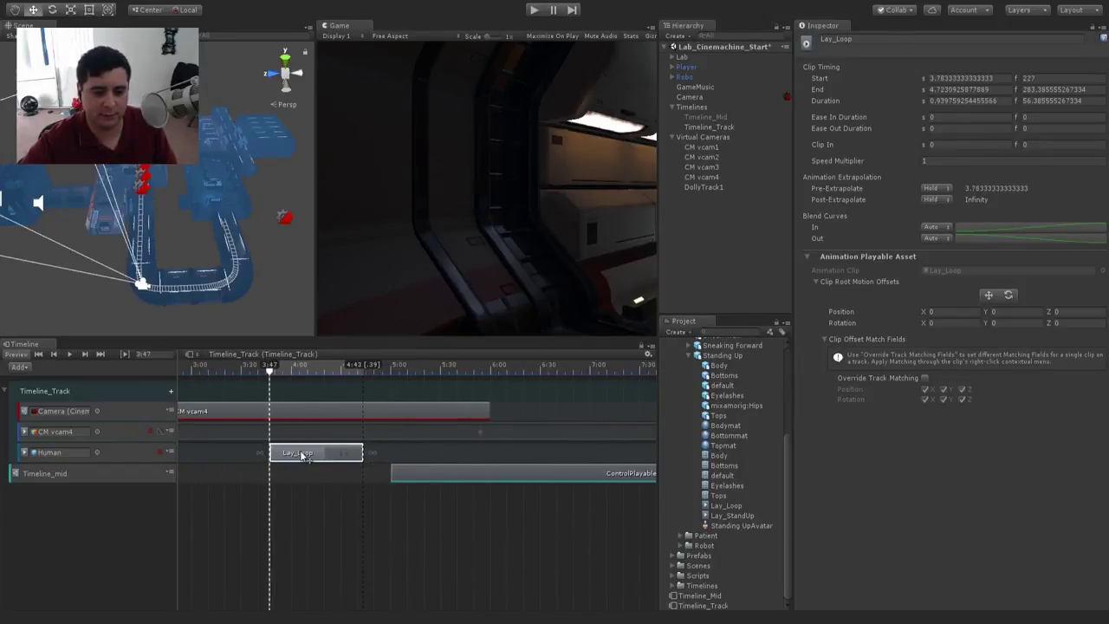
drag(361, 446, 390, 446)
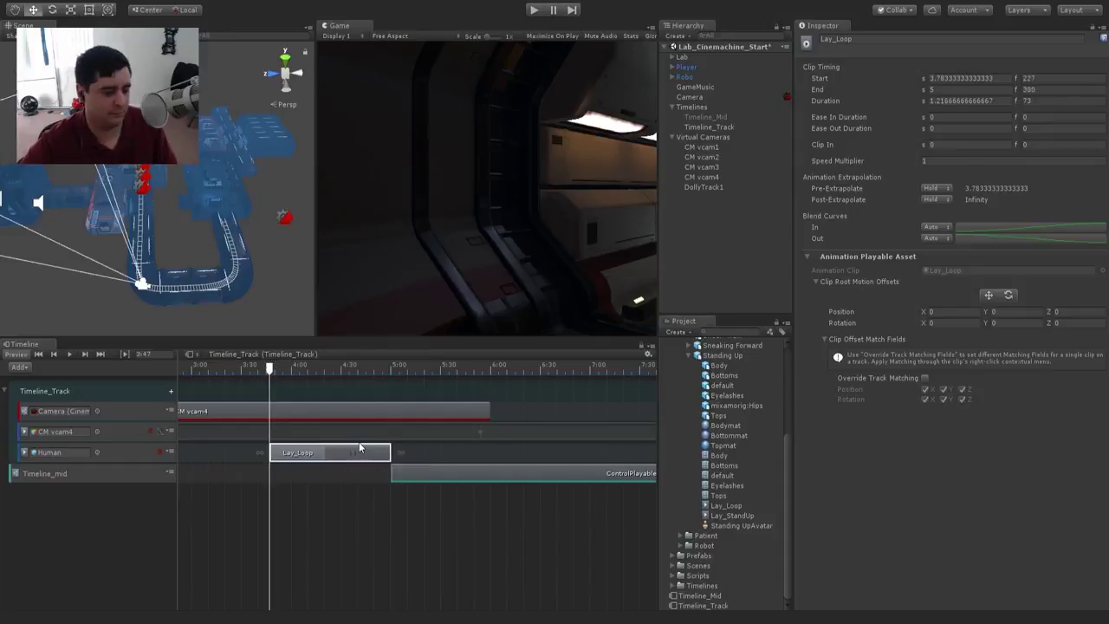
Step: Zoom the scene in on the Human and scrub from 3:44 to 5:02 to check the pose across the handover
drag(269, 367, 265, 367)
scroll(272, 186, down, 3)
scroll(211, 188, up, 8)
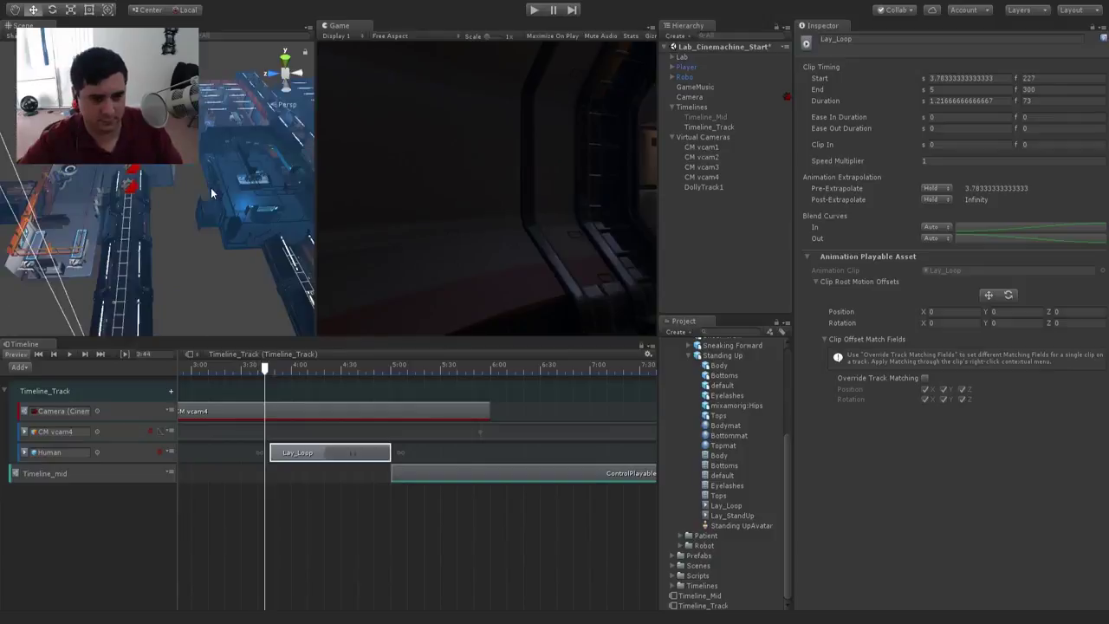
right_drag(210, 187, 227, 269)
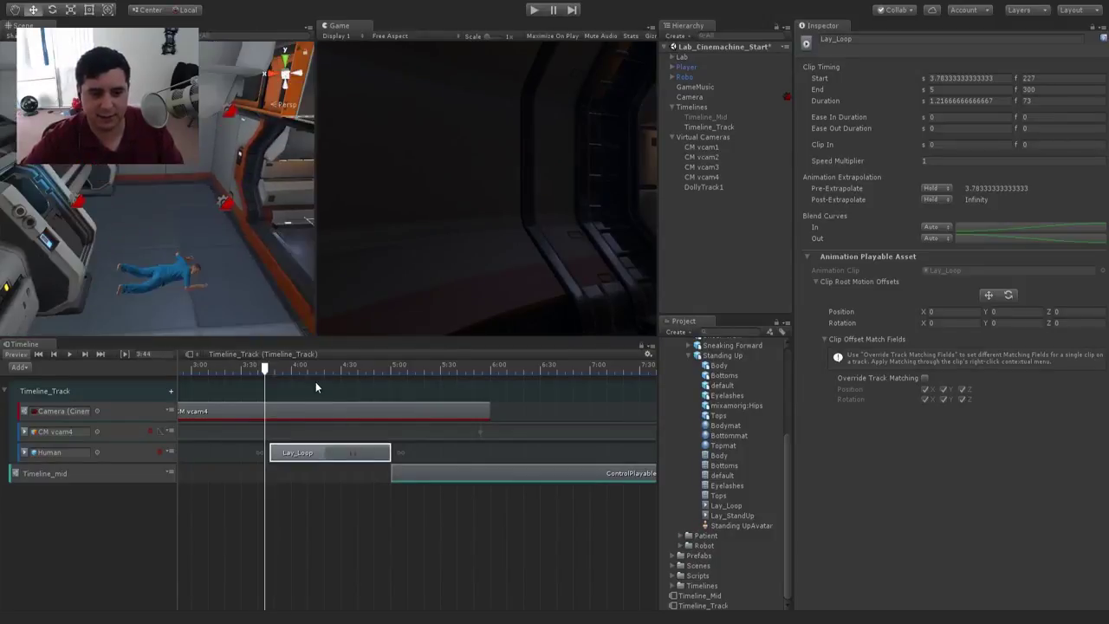
drag(264, 367, 378, 406)
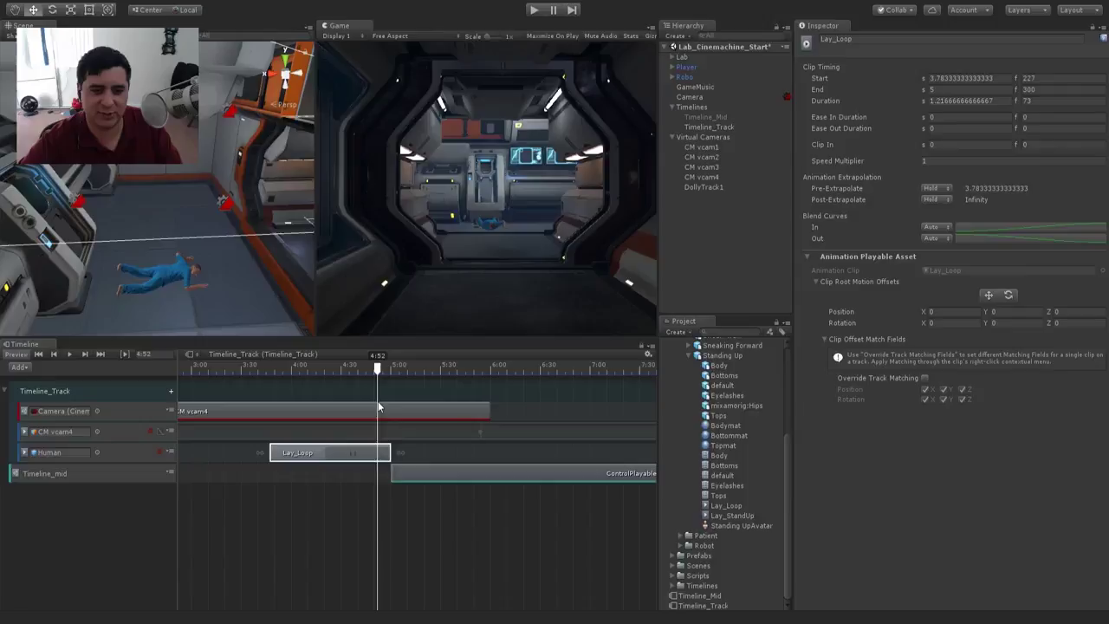
drag(378, 403, 394, 403)
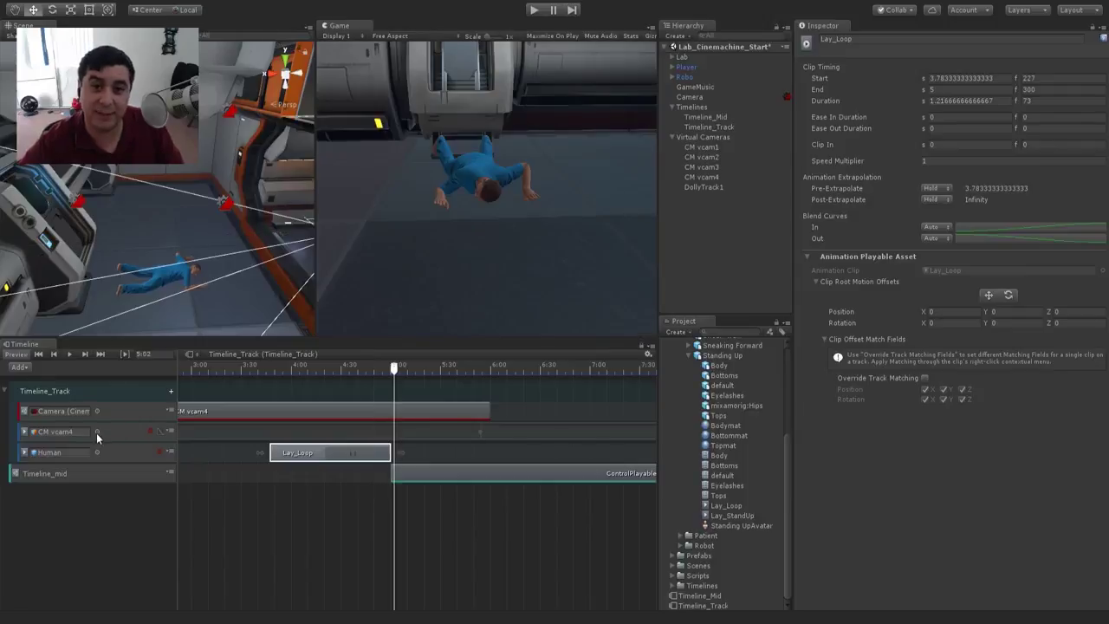
Step: Record on the CM vcam4 track, keying Look At as None at 4:19 and as the Human's mixamorig:Head at 4:26
click(118, 431)
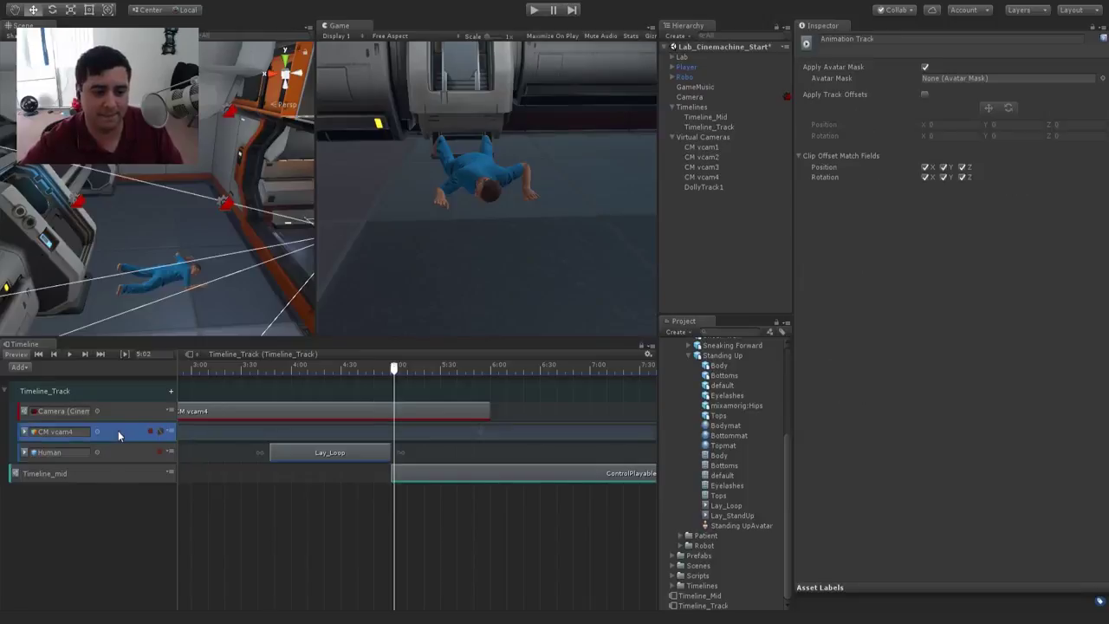
click(374, 367)
drag(375, 367, 331, 375)
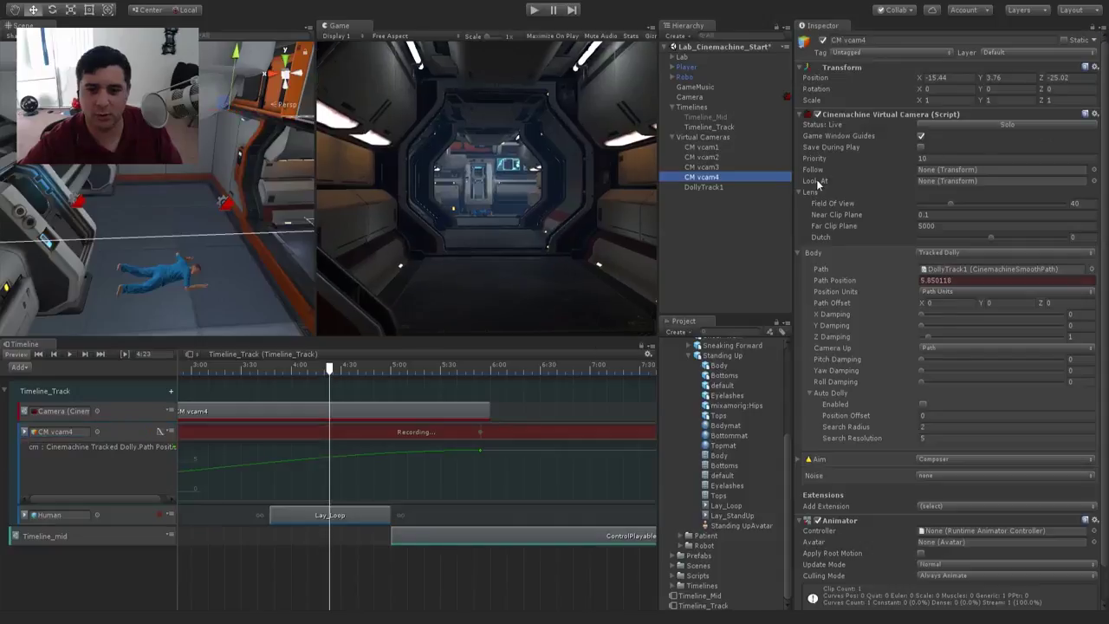
drag(330, 368, 322, 368)
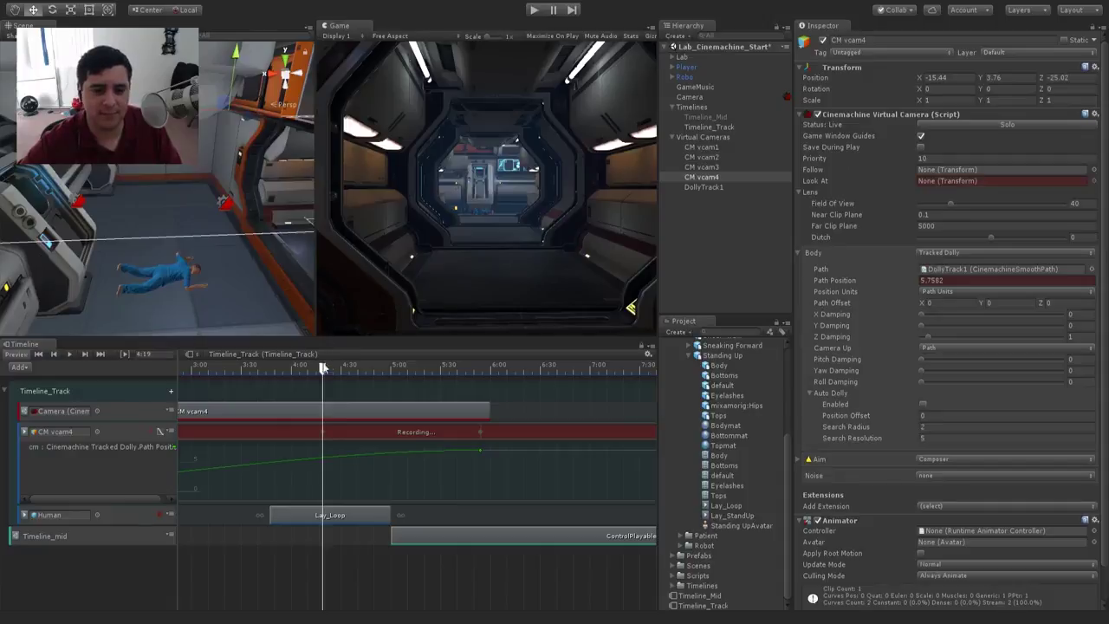
drag(322, 368, 337, 384)
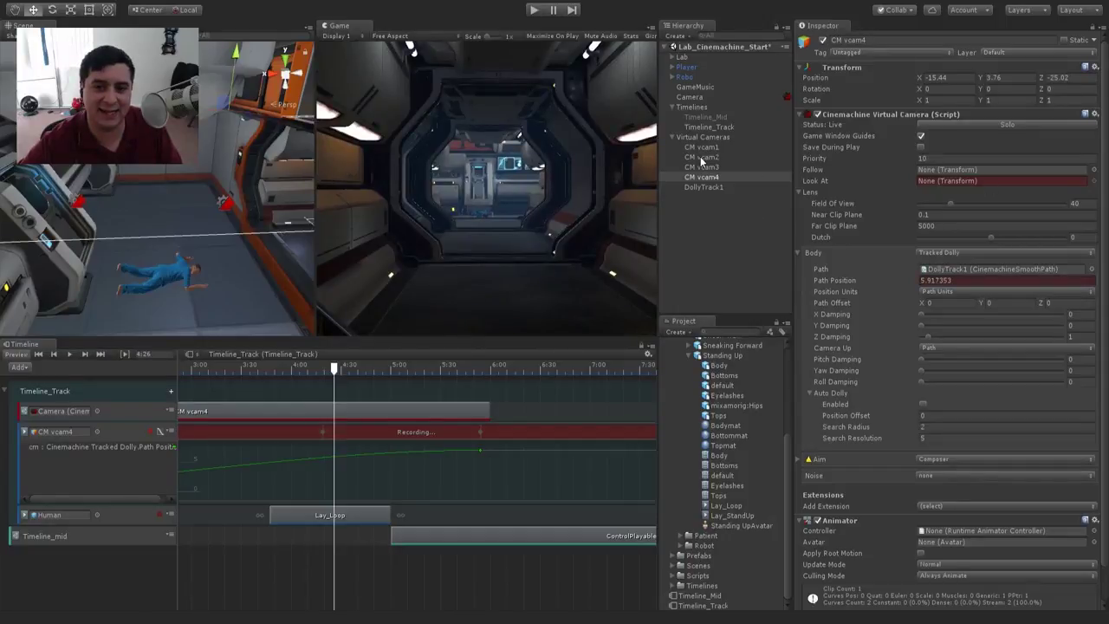
drag(758, 196, 942, 182)
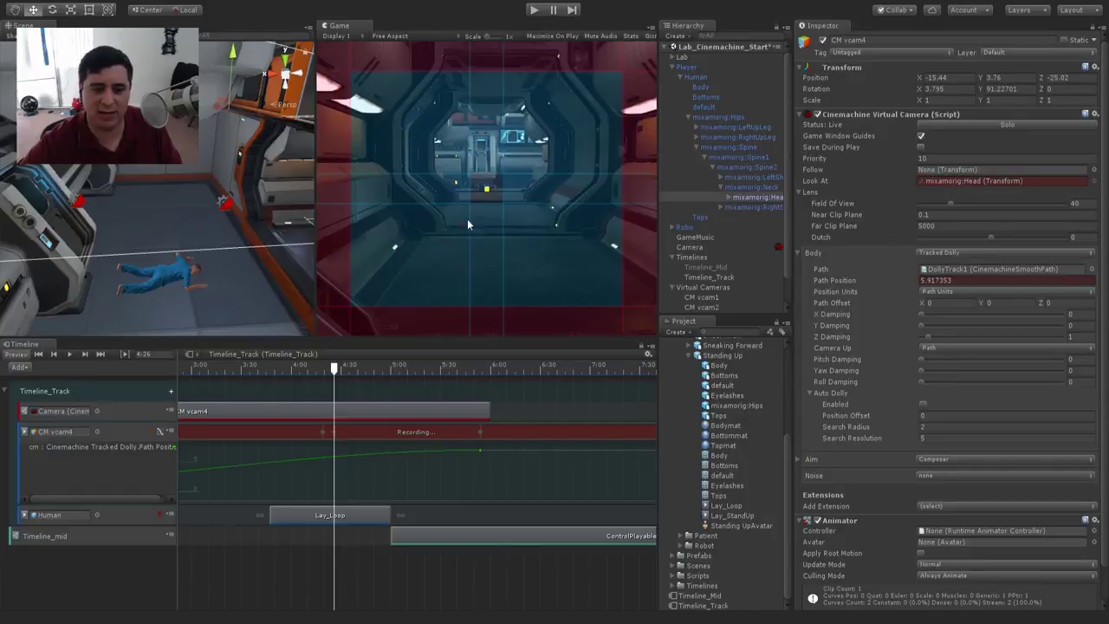
Step: Delay the Timeline_mid clip to start at 5.55 s (frame 333) and extend the Lay_Loop clip to end at that frame
drag(340, 366, 393, 413)
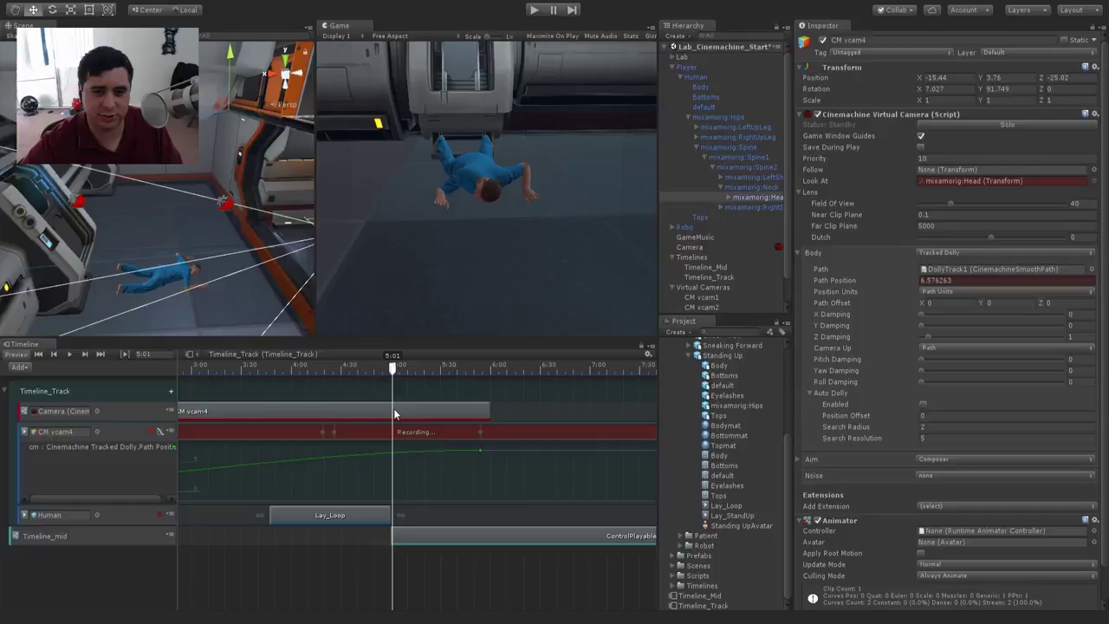
drag(393, 413, 351, 413)
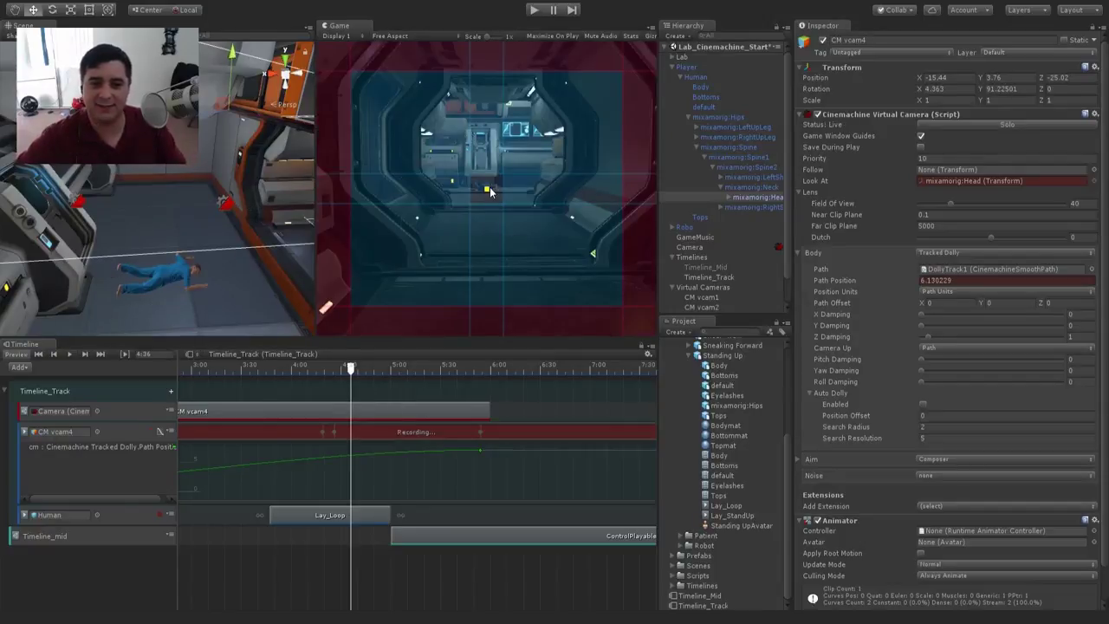
click(349, 369)
drag(349, 369, 355, 370)
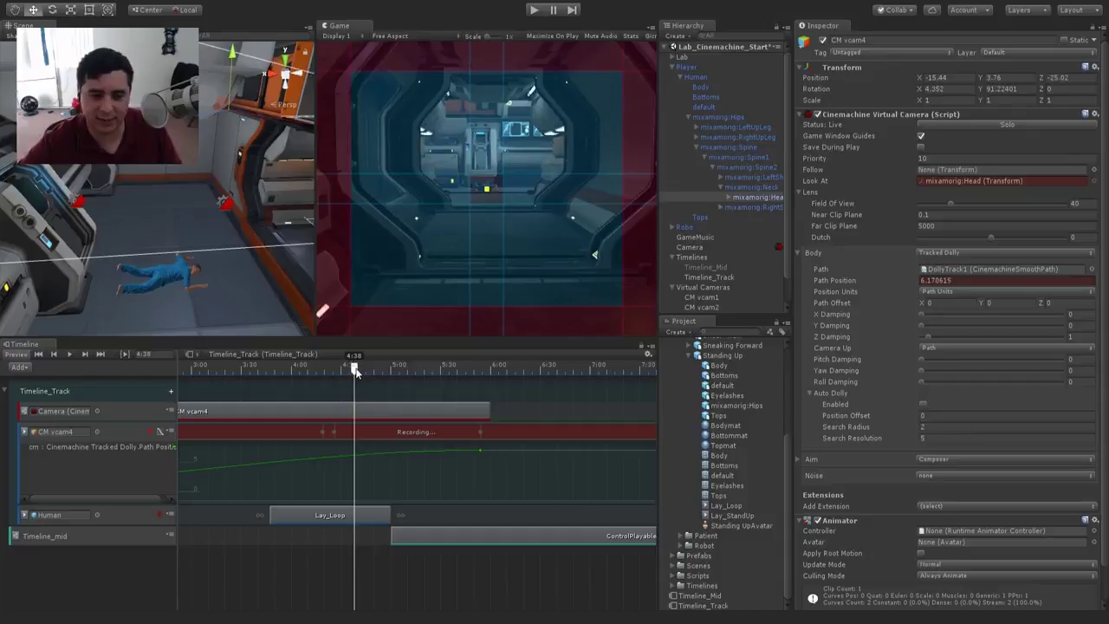
drag(355, 371, 381, 374)
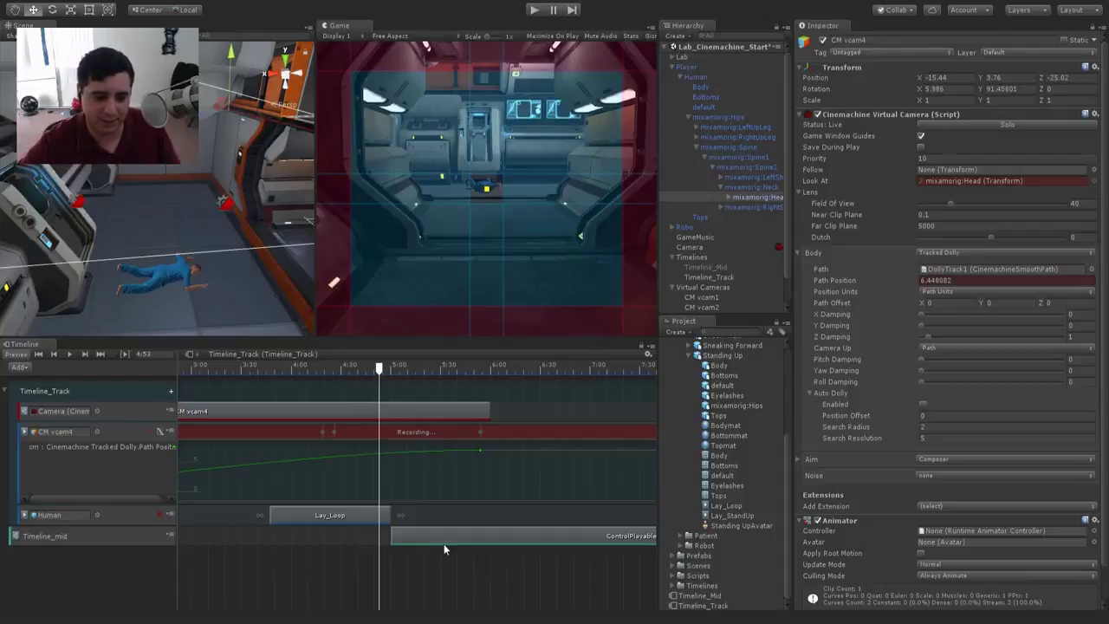
drag(432, 537, 489, 547)
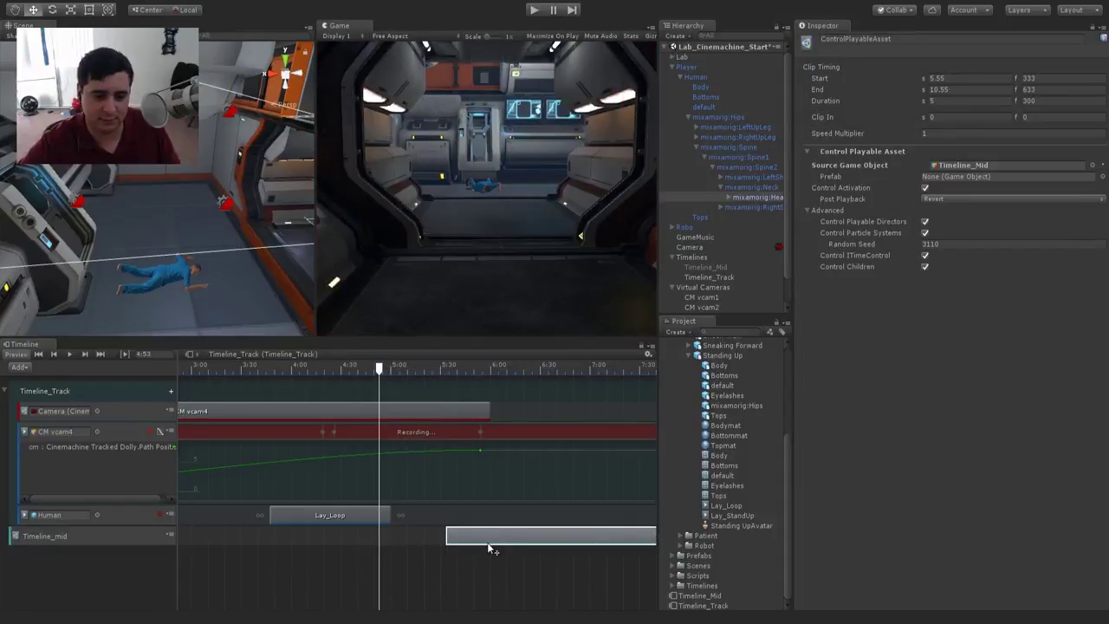
drag(390, 514, 446, 515)
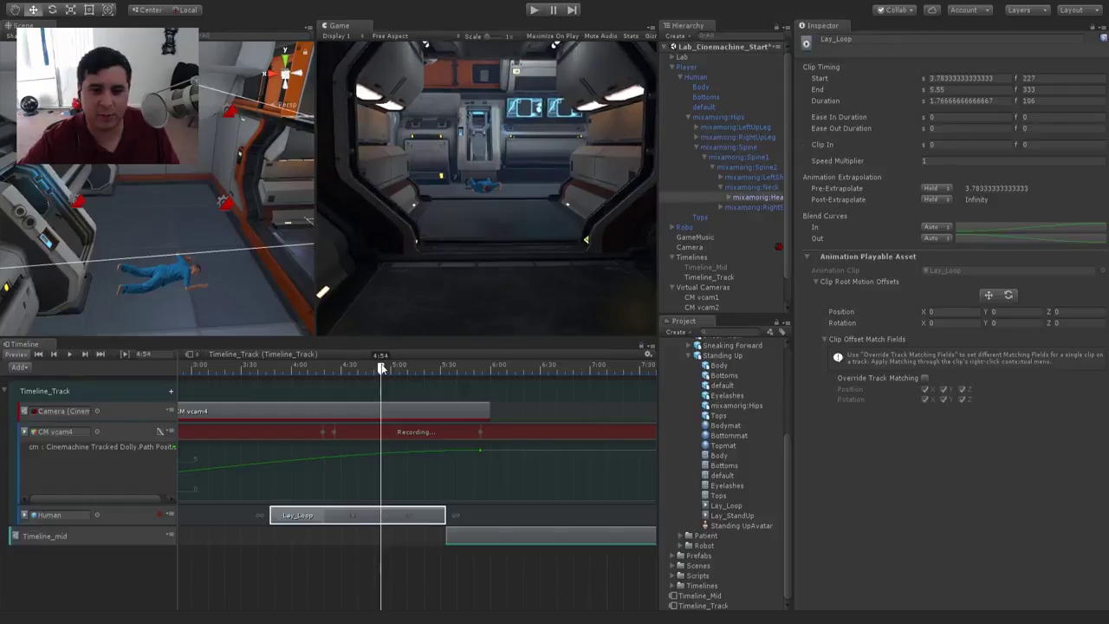
Step: Scrub the camera's approach up to 5:27 to check it, and stop recording on the CM vcam4 track
drag(379, 368, 437, 397)
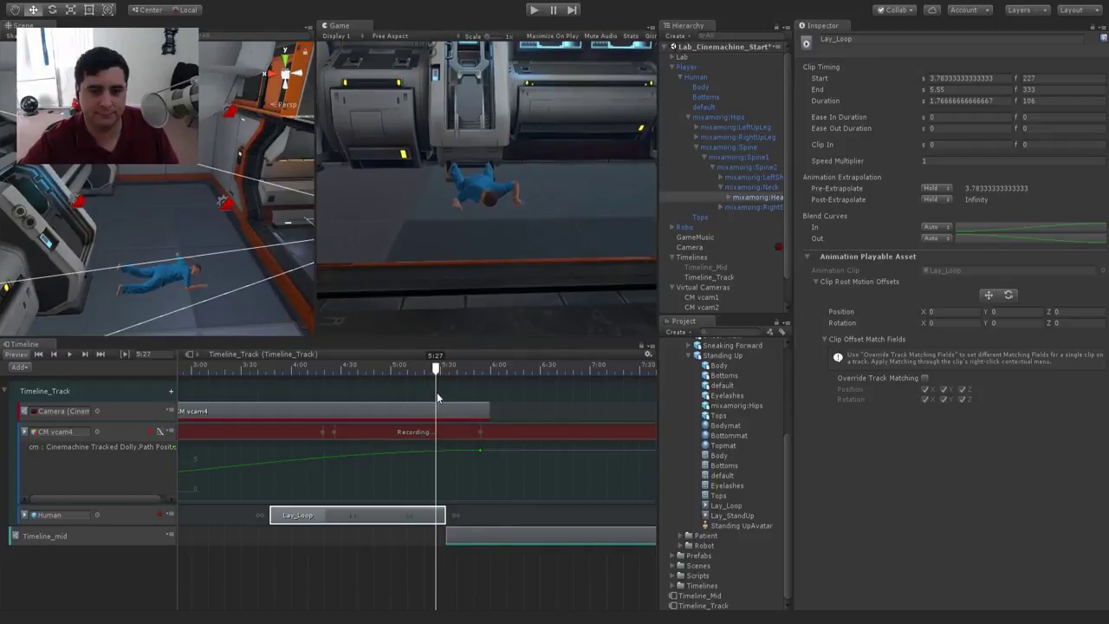
drag(437, 392, 163, 380)
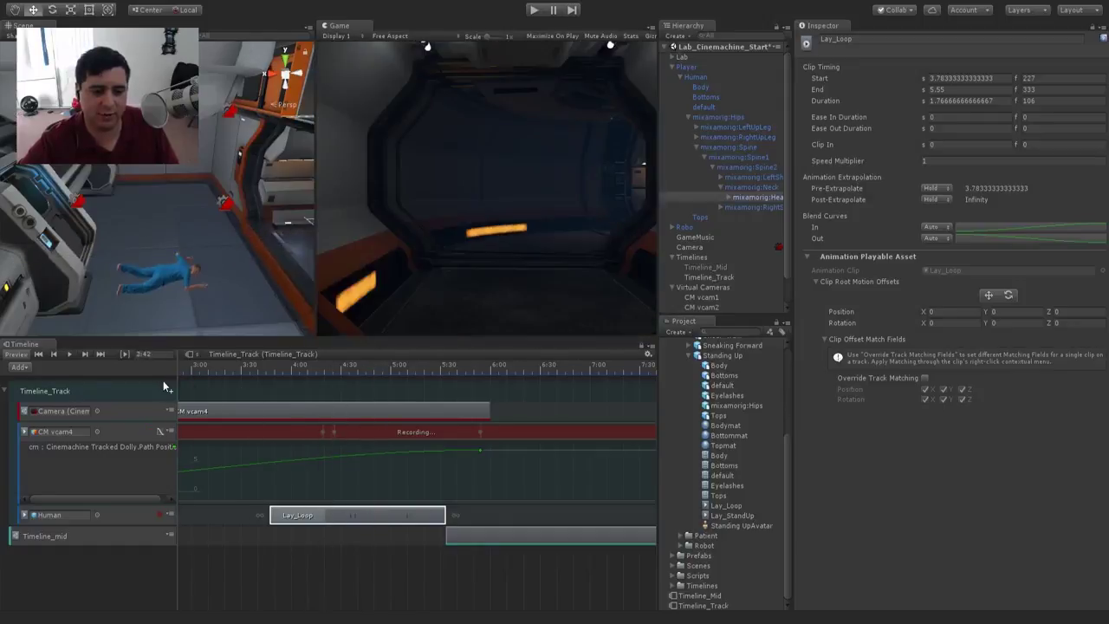
click(150, 429)
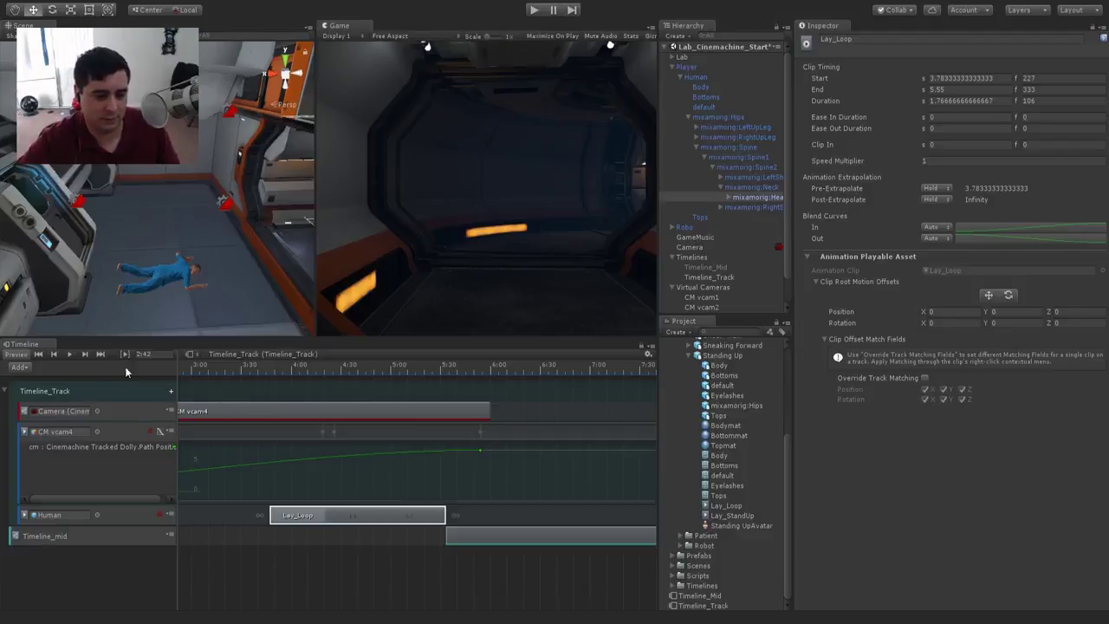
Step: Enlarge the Game view and run the scene maximized to preview the dolly shot, ending Play mode once it reaches the Human
drag(255, 368, 157, 373)
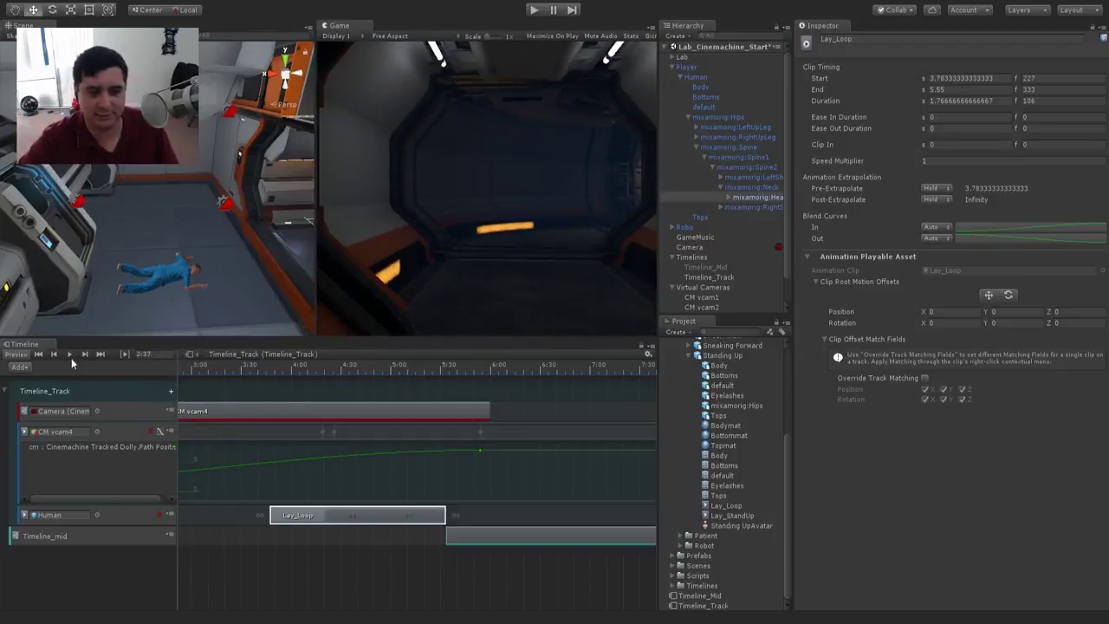
drag(315, 260, 249, 260)
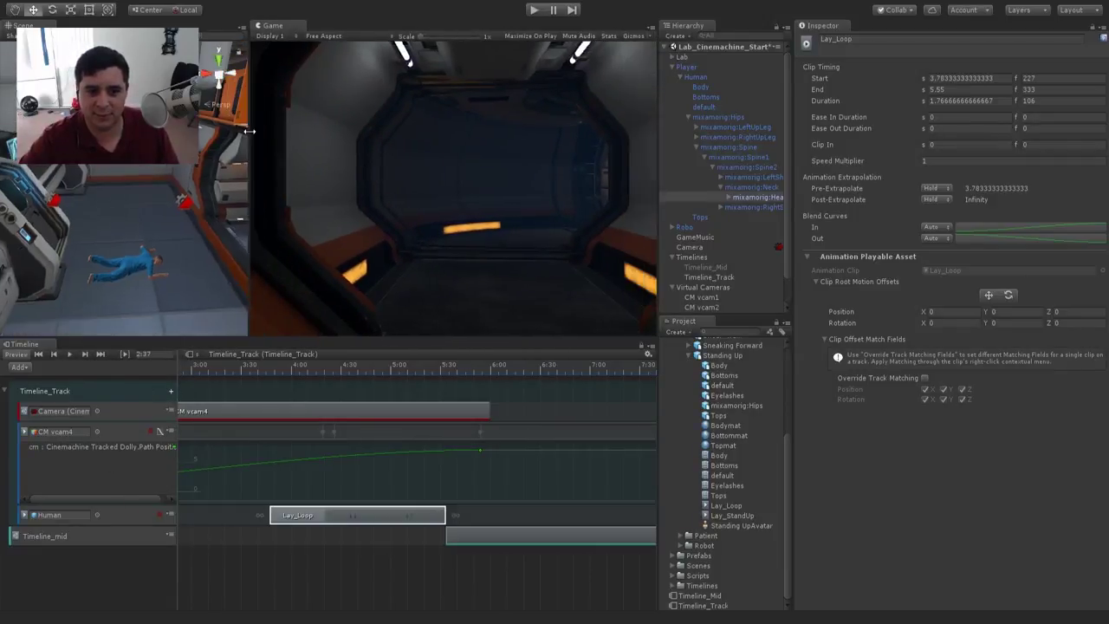
drag(331, 335, 331, 428)
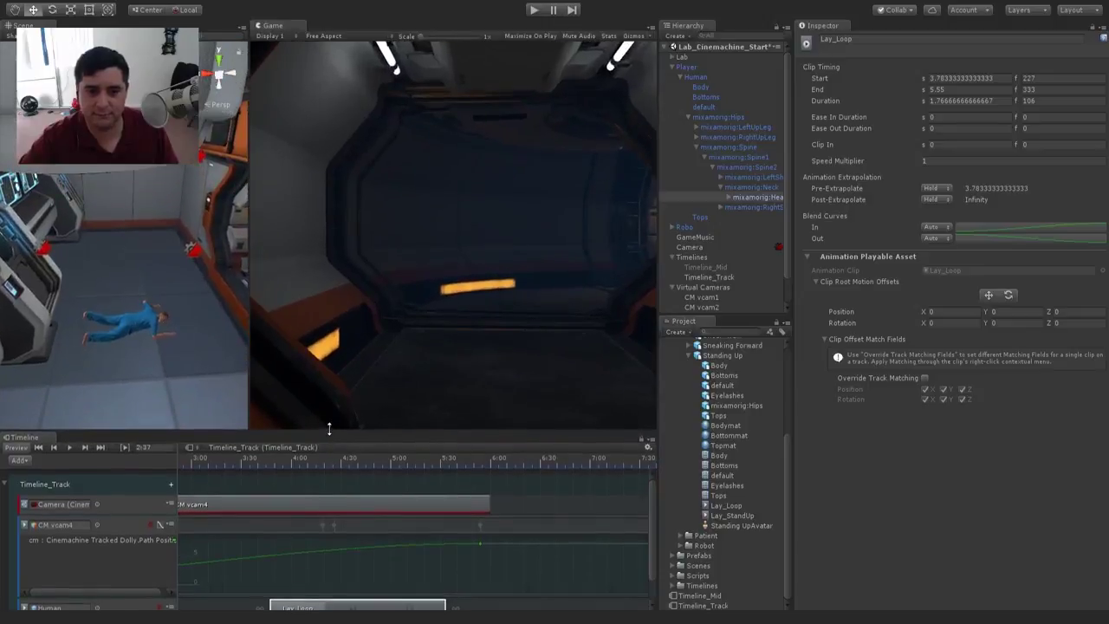
click(520, 38)
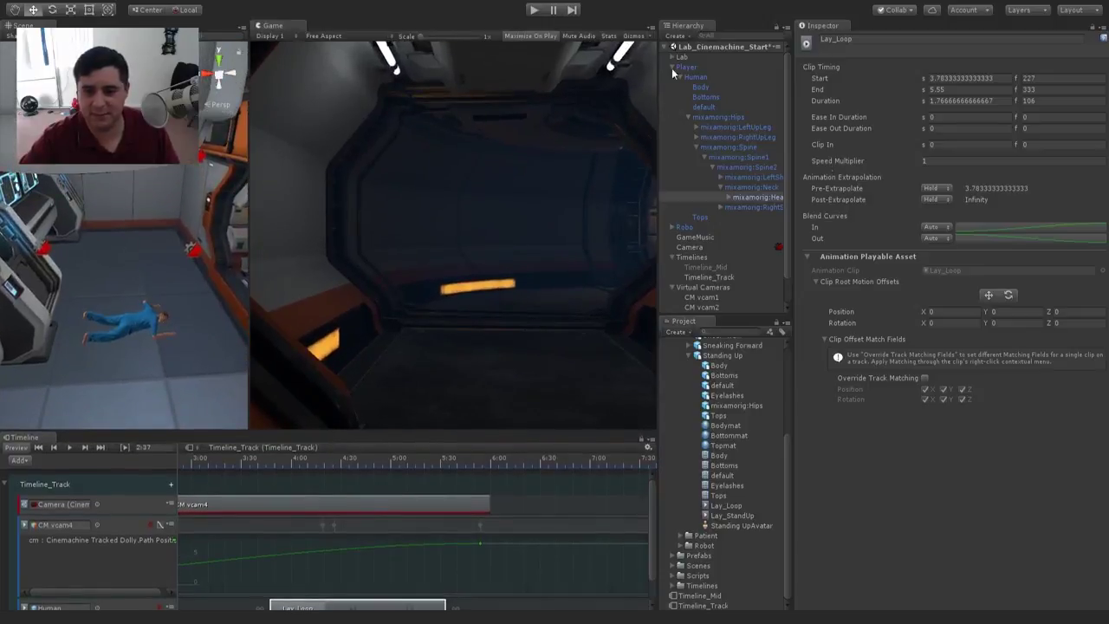
click(533, 9)
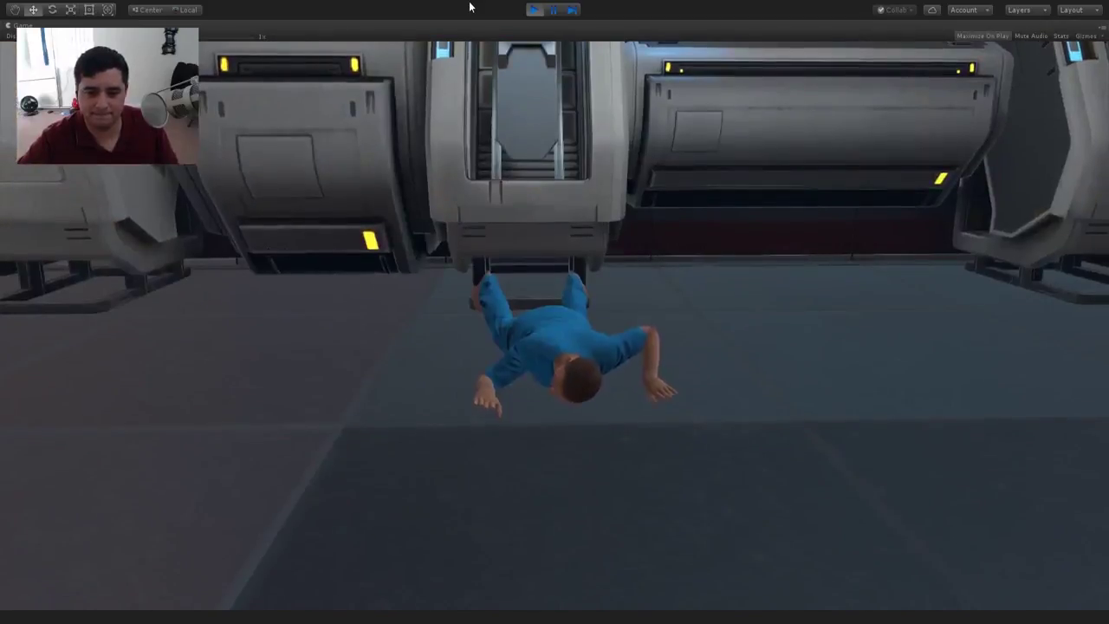
click(532, 11)
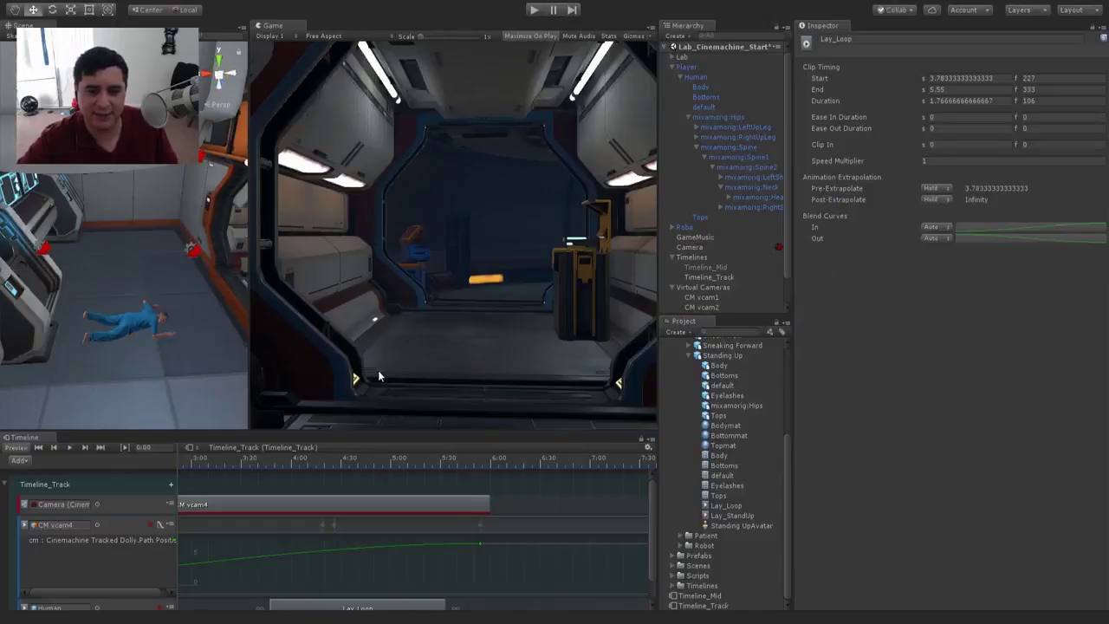
Step: Open CM vcam4's recorded animation in the Animation window and widen it to show all of its keyframes
scroll(335, 481, down, 3)
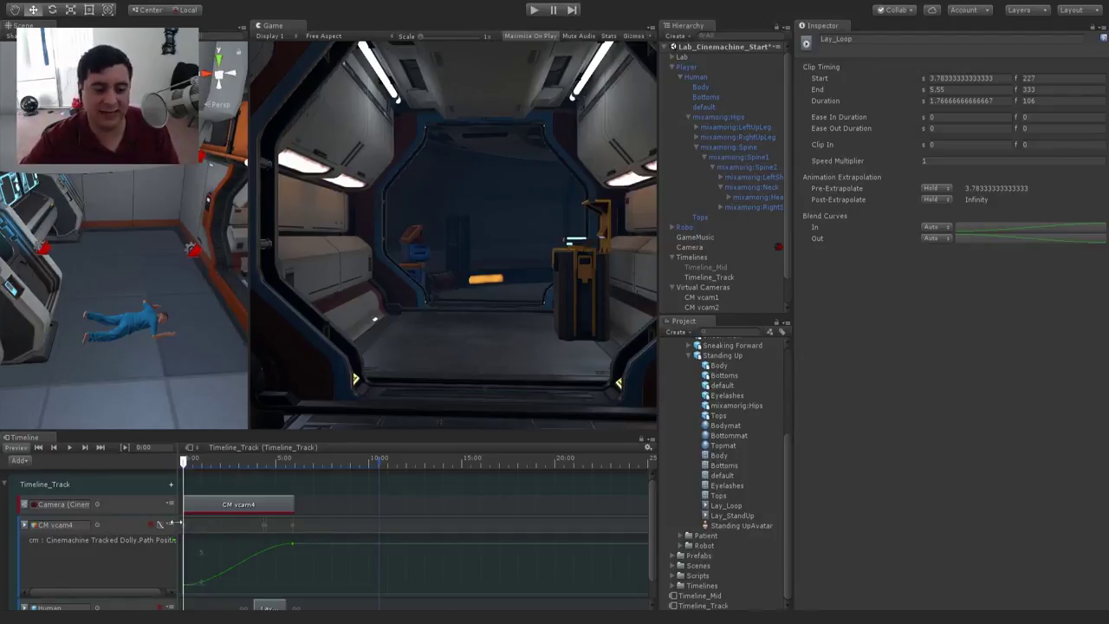
click(211, 521)
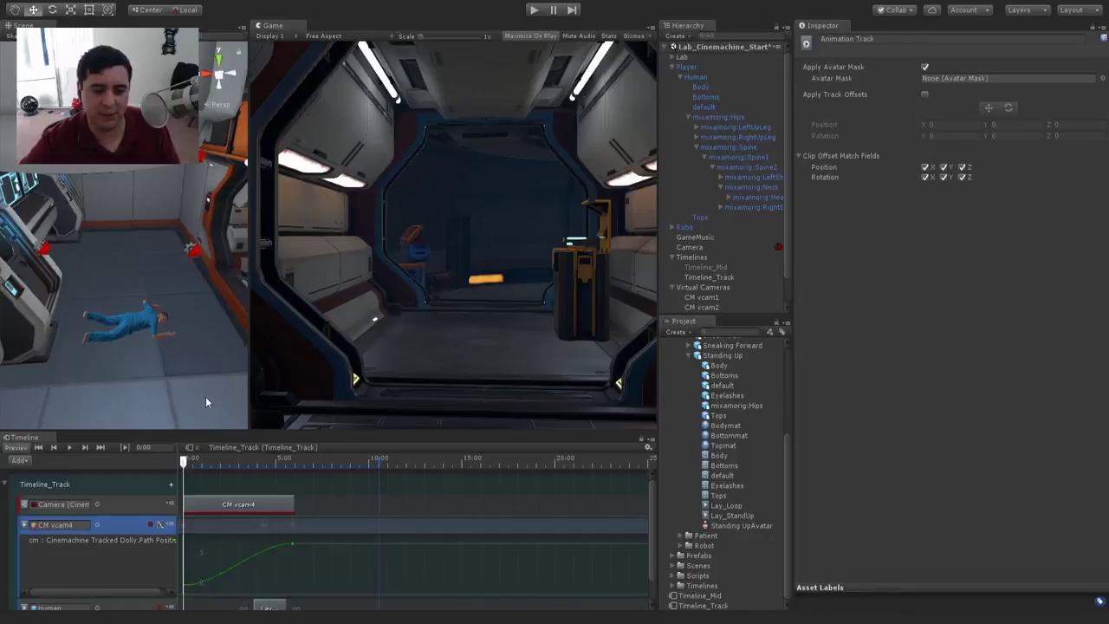
drag(206, 397, 205, 394)
drag(251, 331, 539, 330)
scroll(431, 357, down, 10)
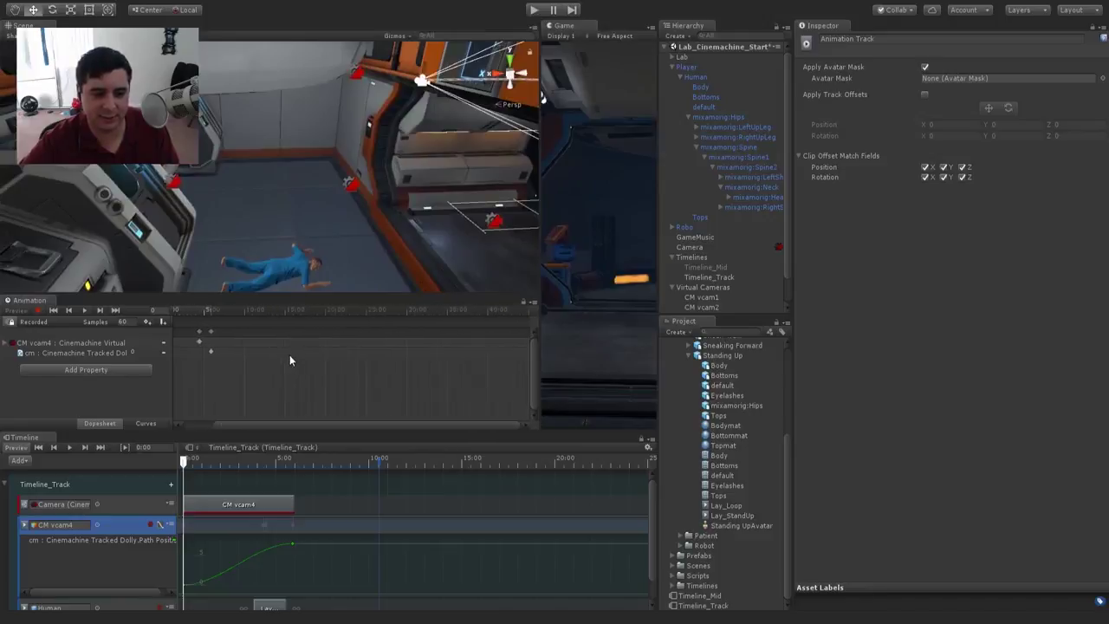
scroll(200, 416, up, 3)
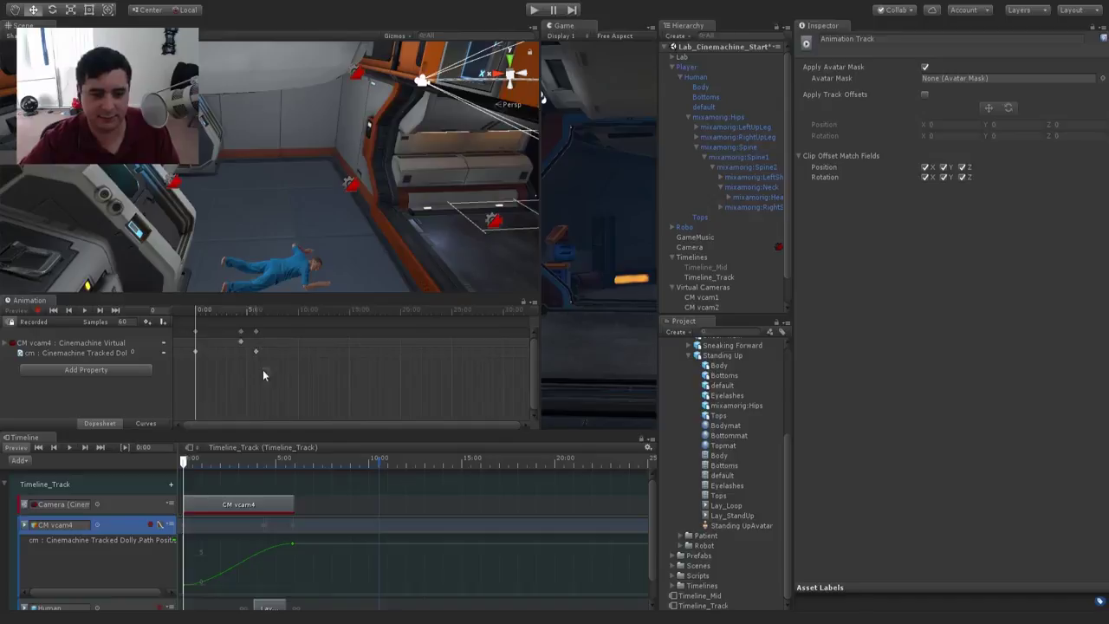
Step: Move the last Tracked Dolly path position keyframe of CM vcam4 to about 10:00
click(255, 331)
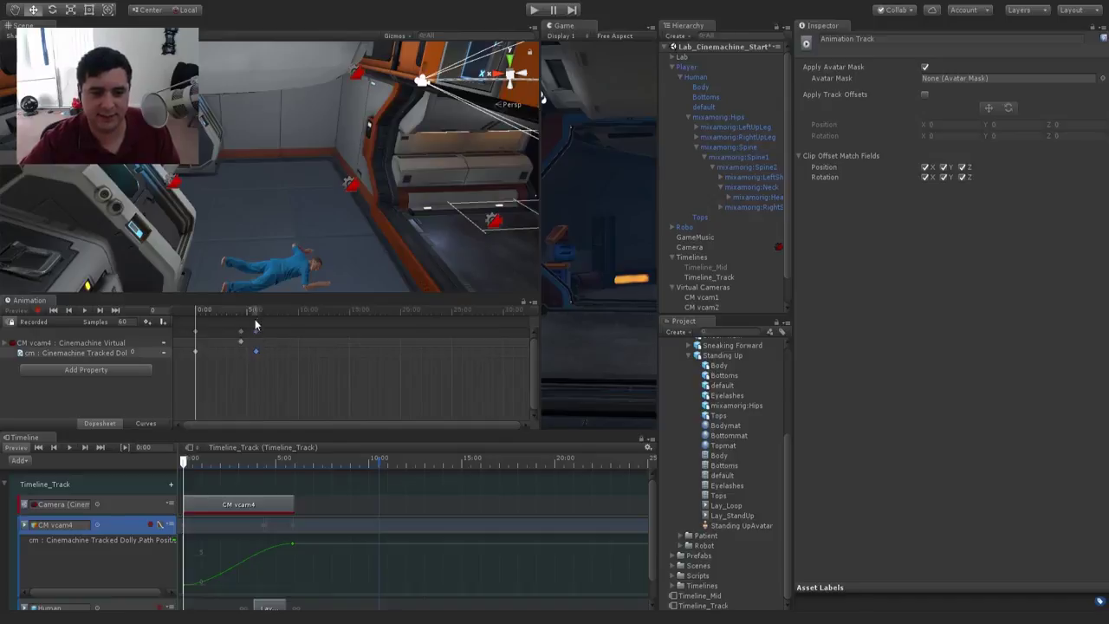
scroll(272, 336, down, 4)
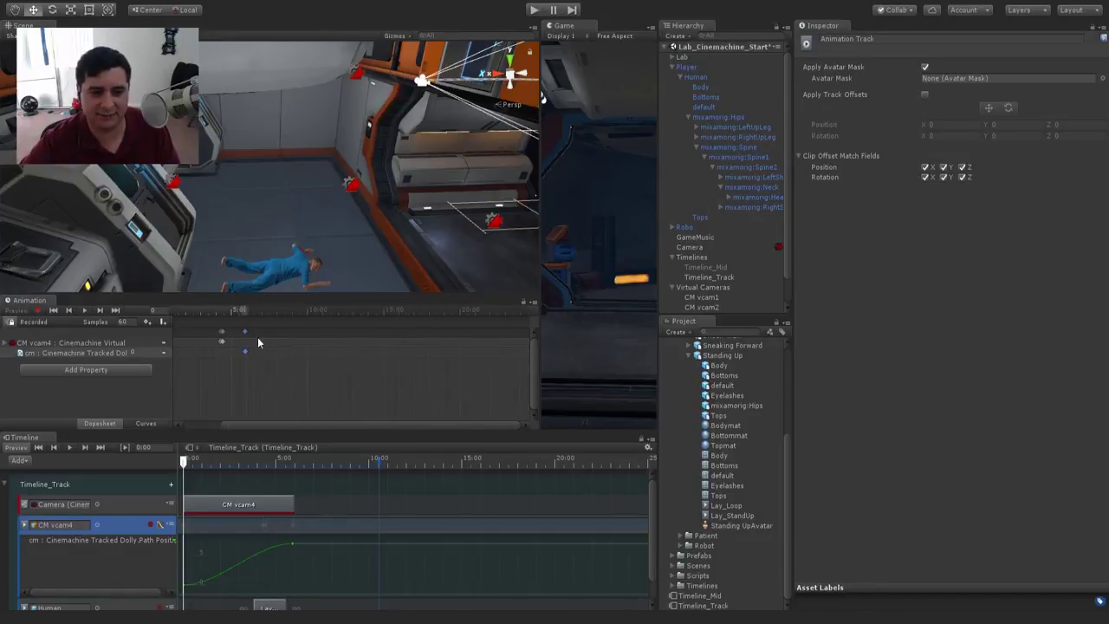
scroll(257, 337, down, 4)
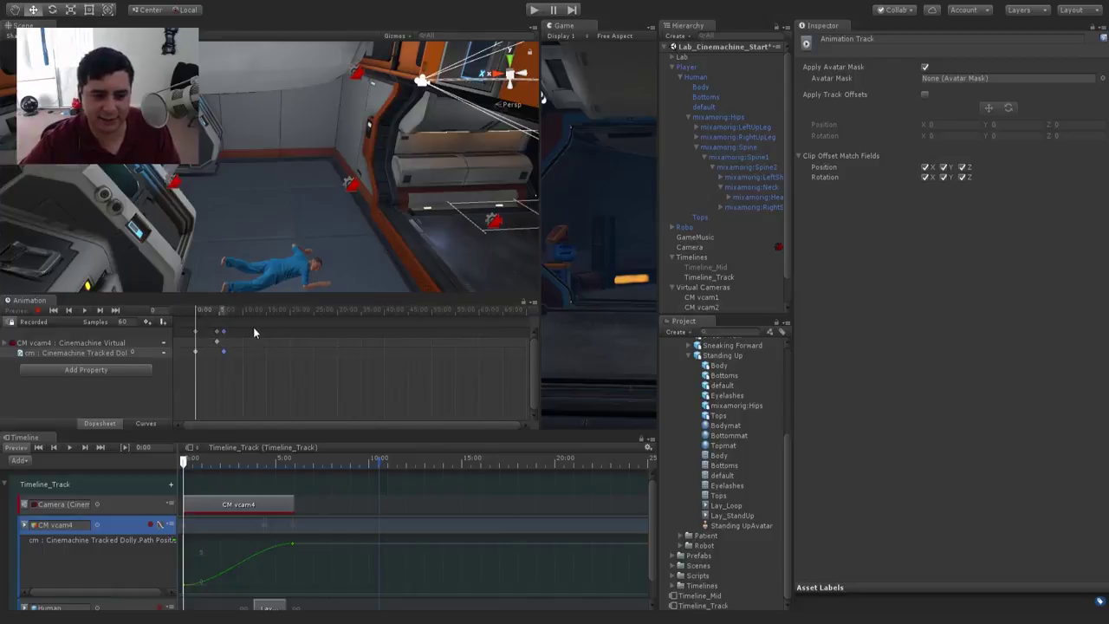
scroll(253, 327, up, 1)
drag(219, 330, 244, 332)
alt+scroll(244, 332, up, 3)
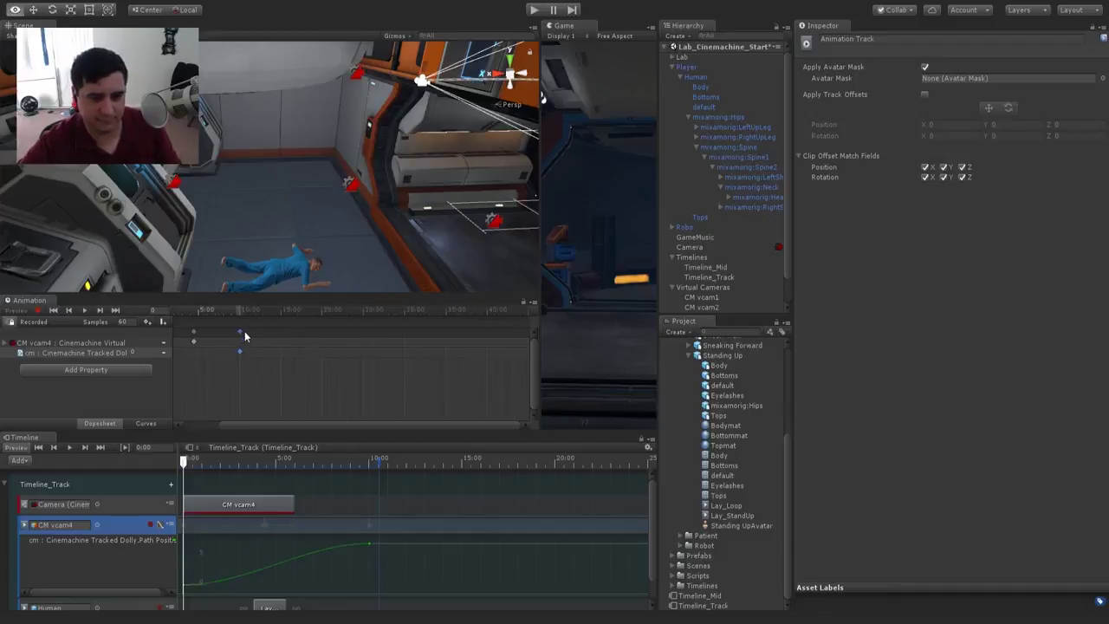
scroll(243, 331, up, 2)
drag(231, 330, 230, 331)
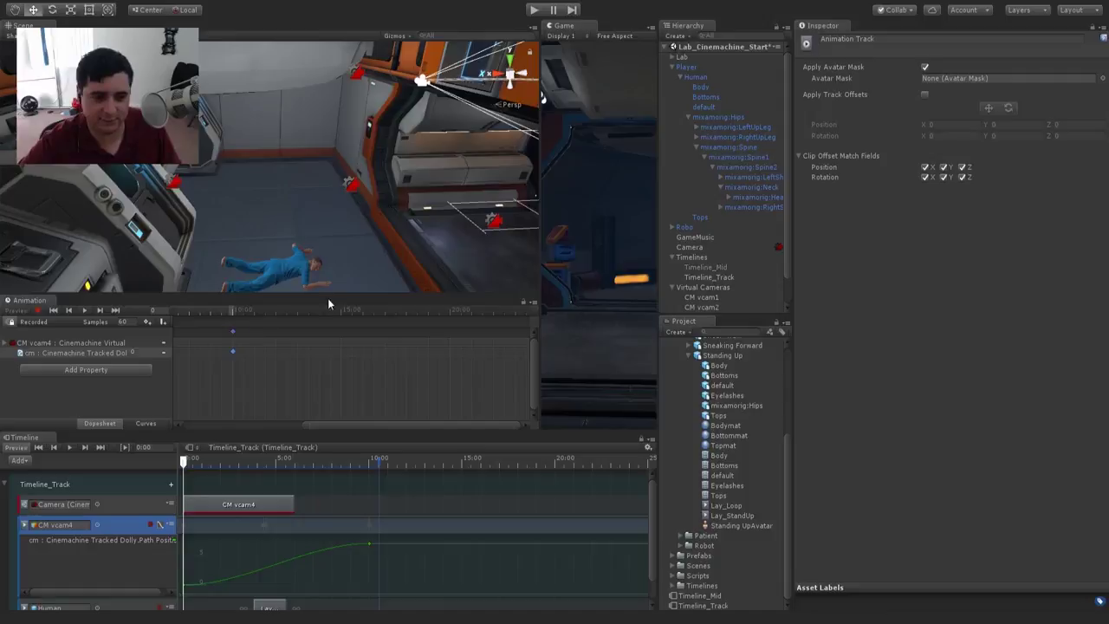
drag(358, 425, 170, 414)
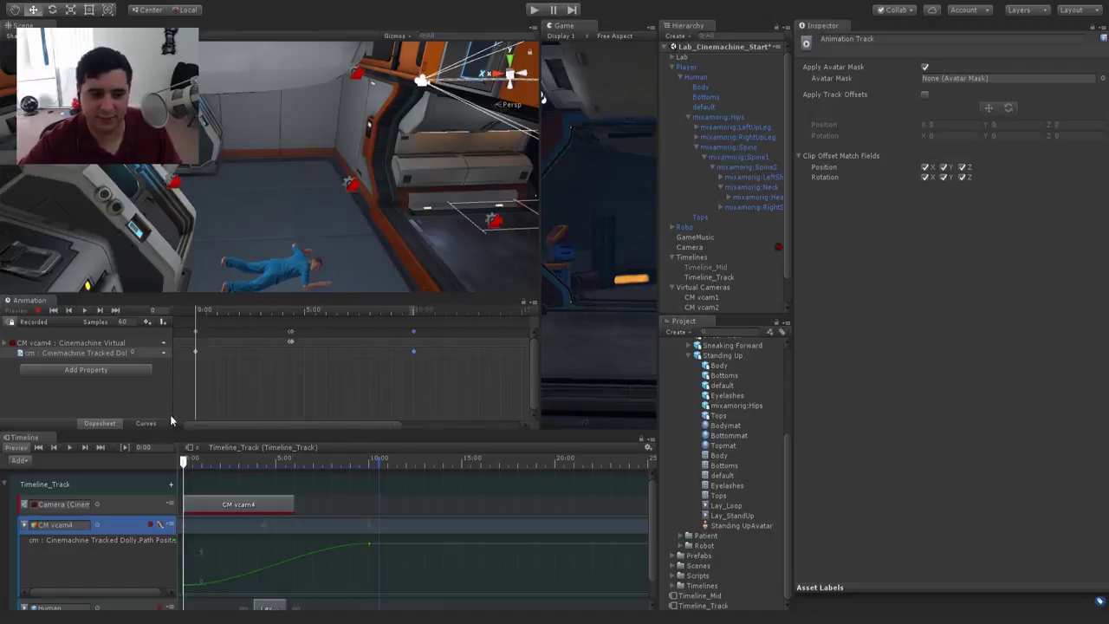
Step: Play Timeline_Track from the start in an enlarged Game view to check the retimed dolly move, and return to 0:00
click(216, 308)
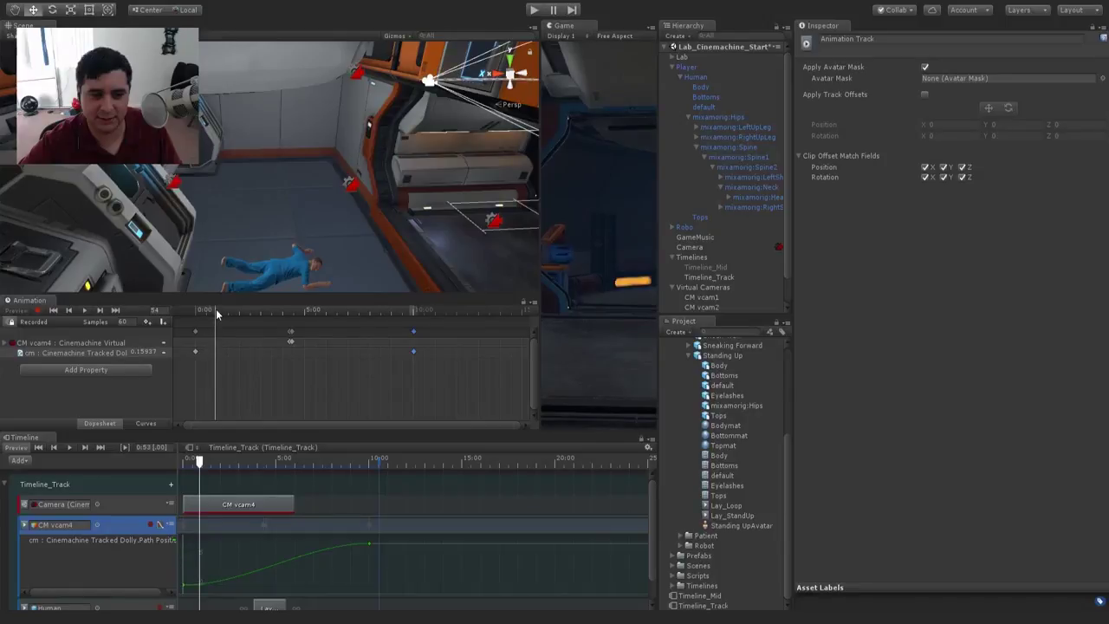
drag(216, 308, 194, 310)
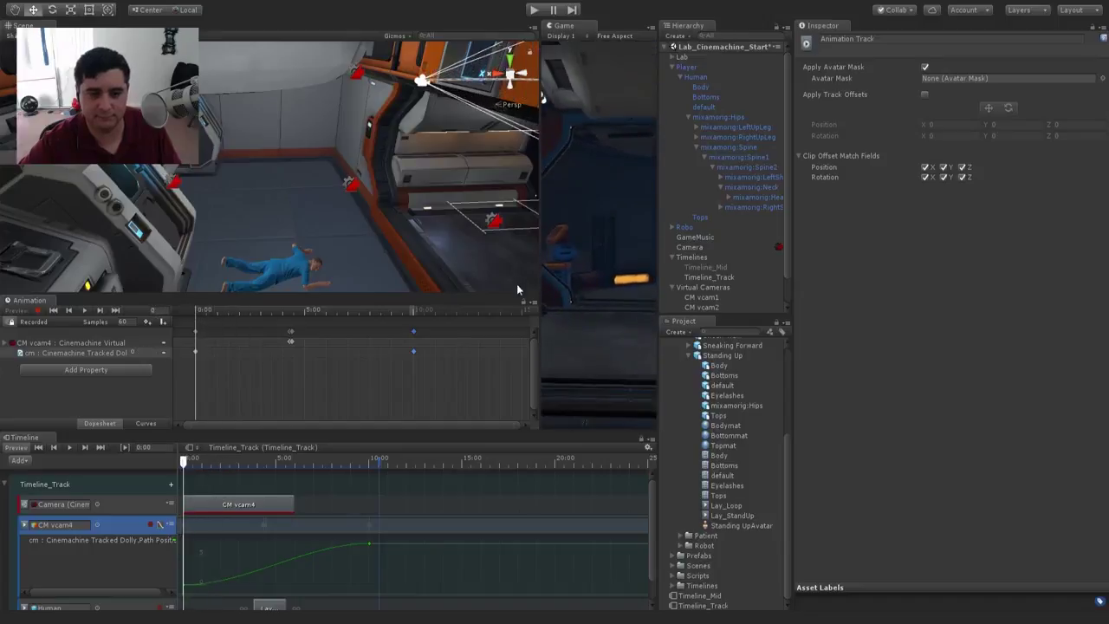
drag(541, 280, 116, 237)
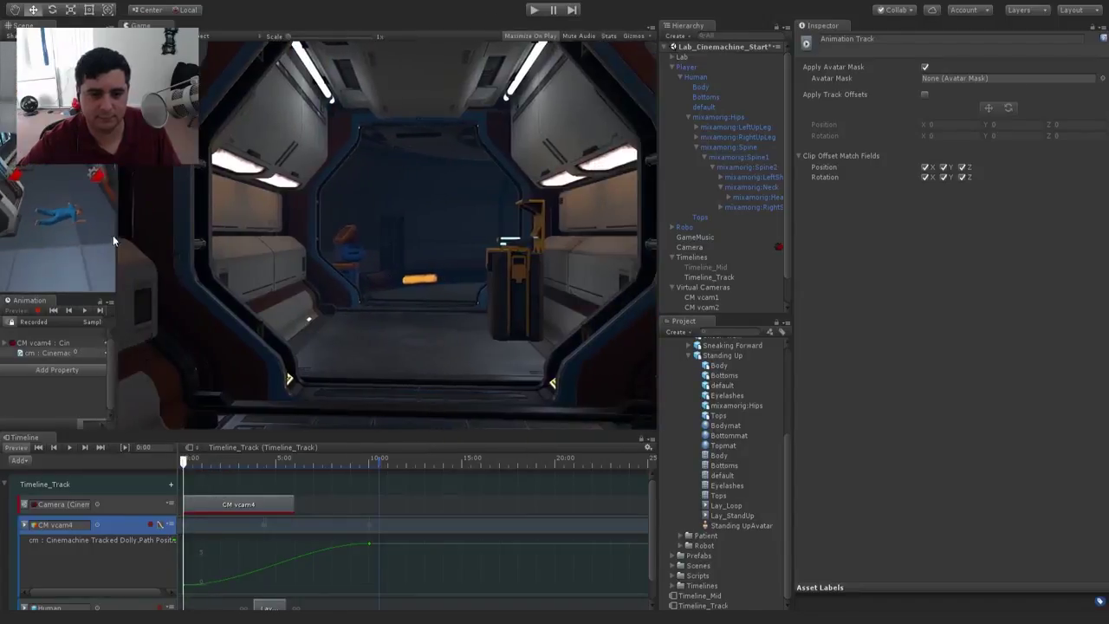
click(70, 447)
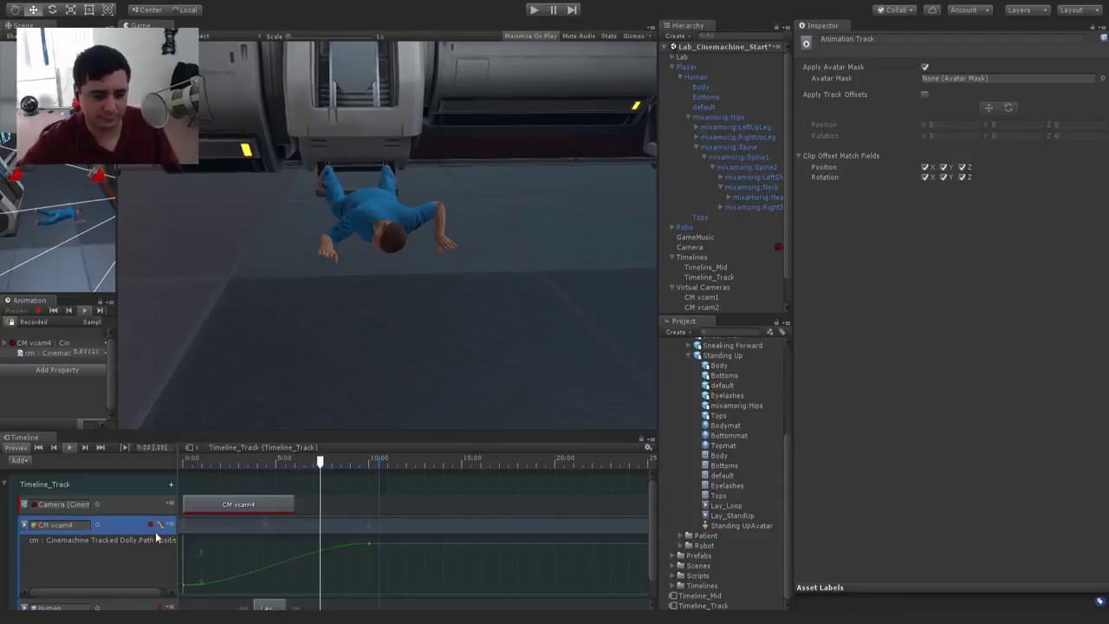
drag(279, 461, 173, 458)
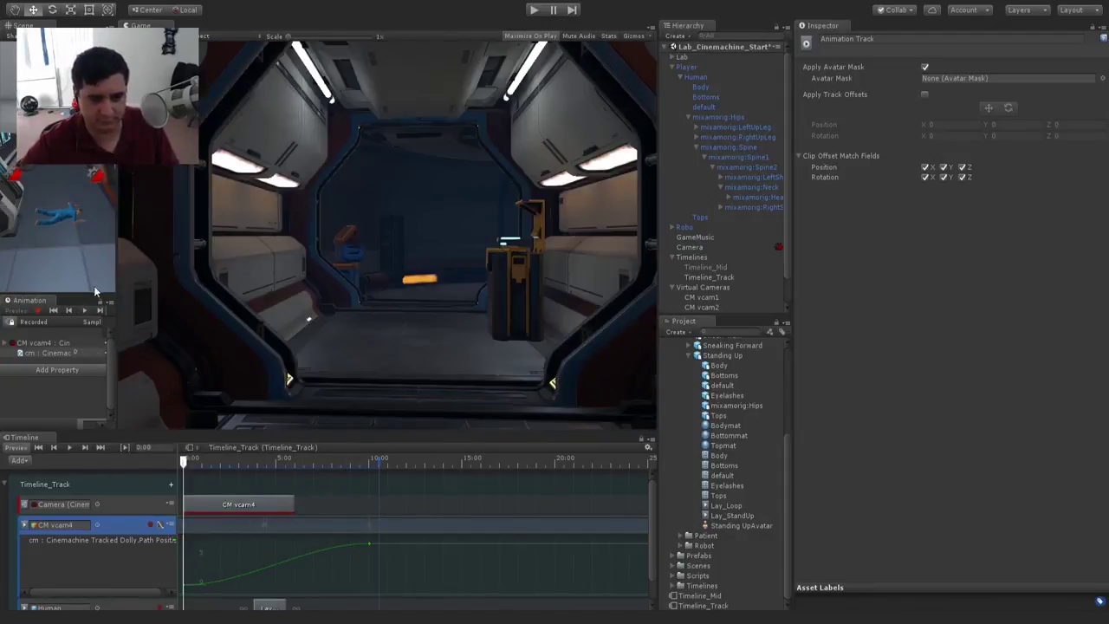
Step: Close the Animation window, widen the Scene view and collapse CM vcam4's animation curves in Timeline_Track
click(108, 303)
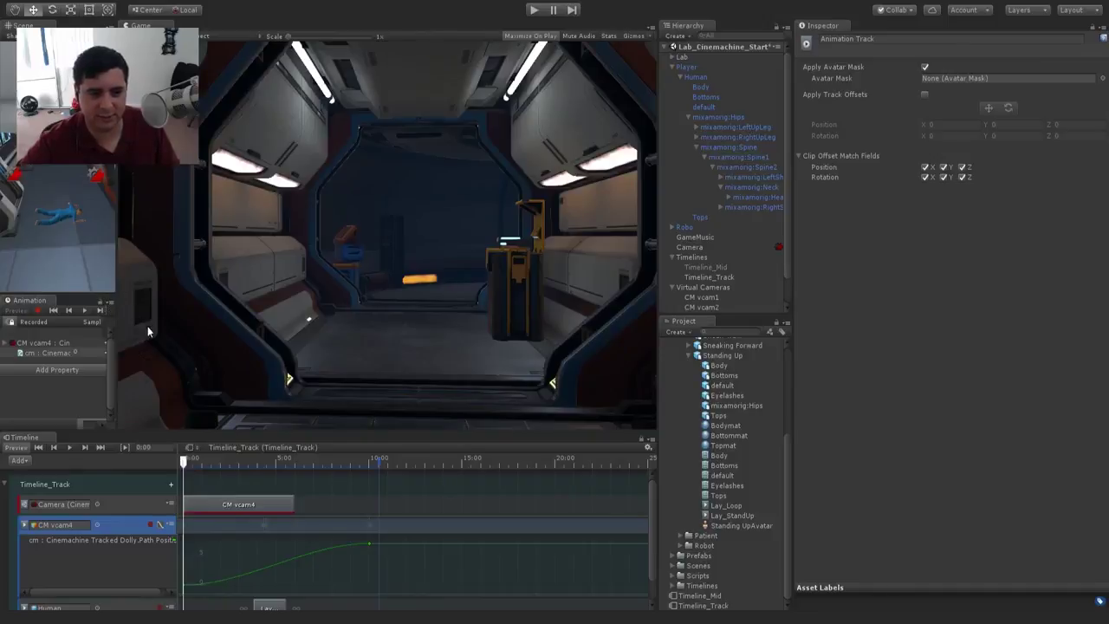
click(147, 327)
drag(117, 249, 326, 251)
scroll(286, 477, down, 15)
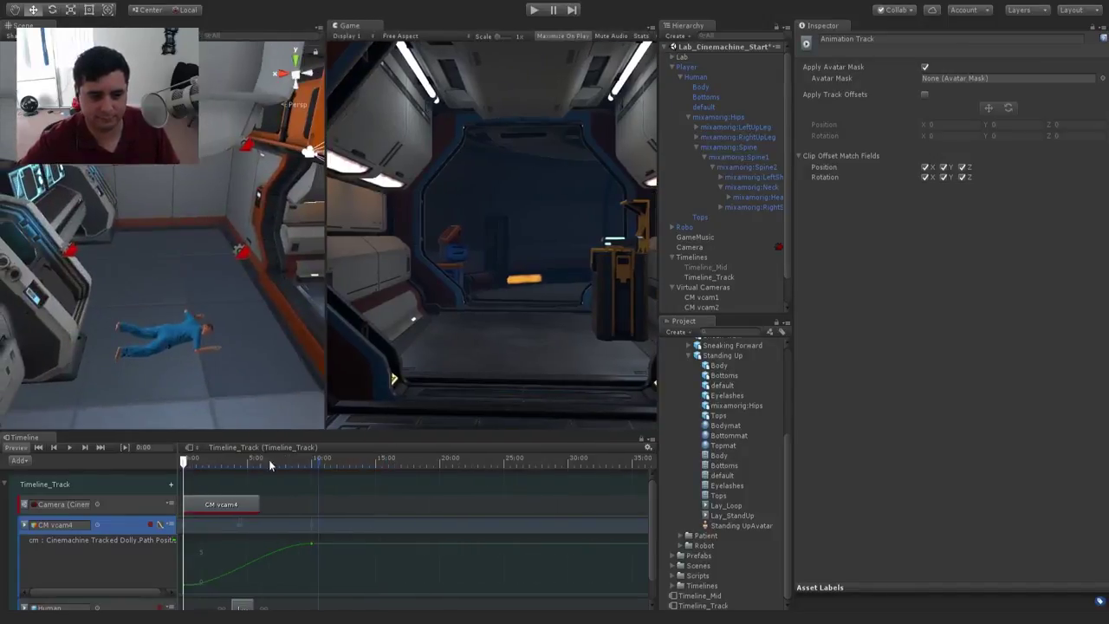
scroll(209, 475, up, 8)
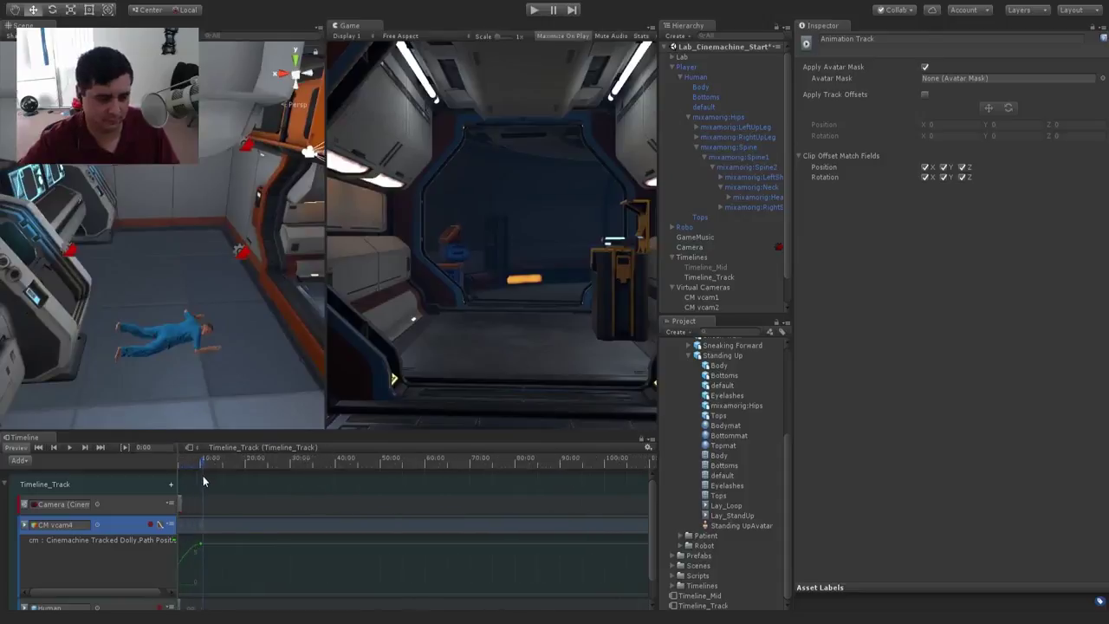
click(160, 525)
Step: Shift the Human's Lay clip and the nested Timeline_Mid clip together to start at frame 506, and extend the CM vcam4 shot to frame 506
drag(197, 464, 171, 461)
scroll(212, 461, up, 3)
scroll(212, 463, up, 15)
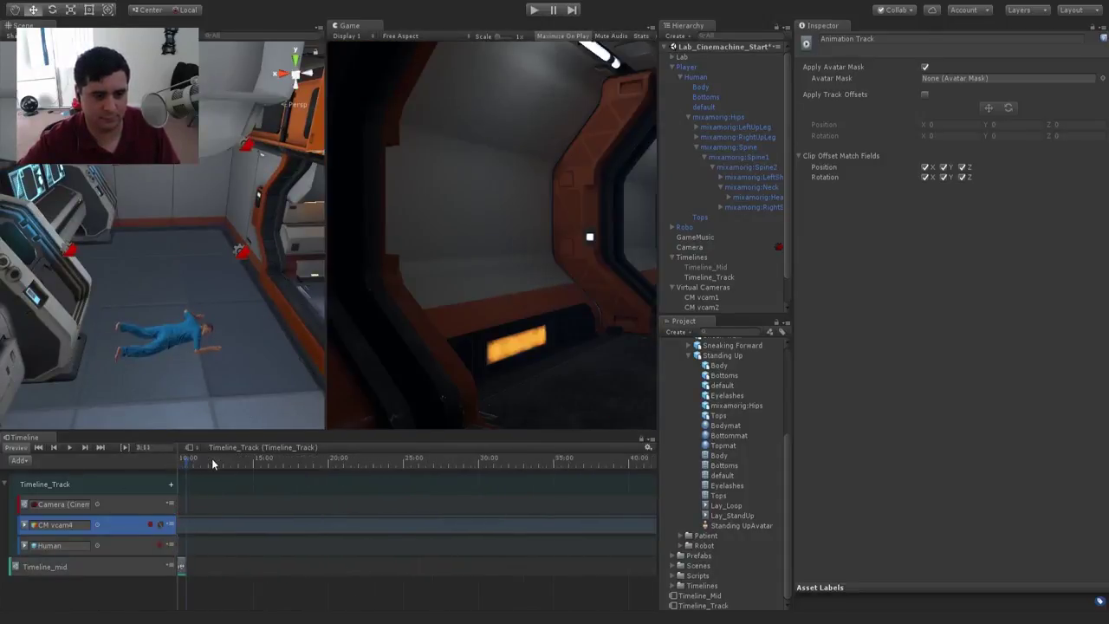
click(39, 447)
drag(200, 464, 343, 498)
scroll(343, 497, down, 5)
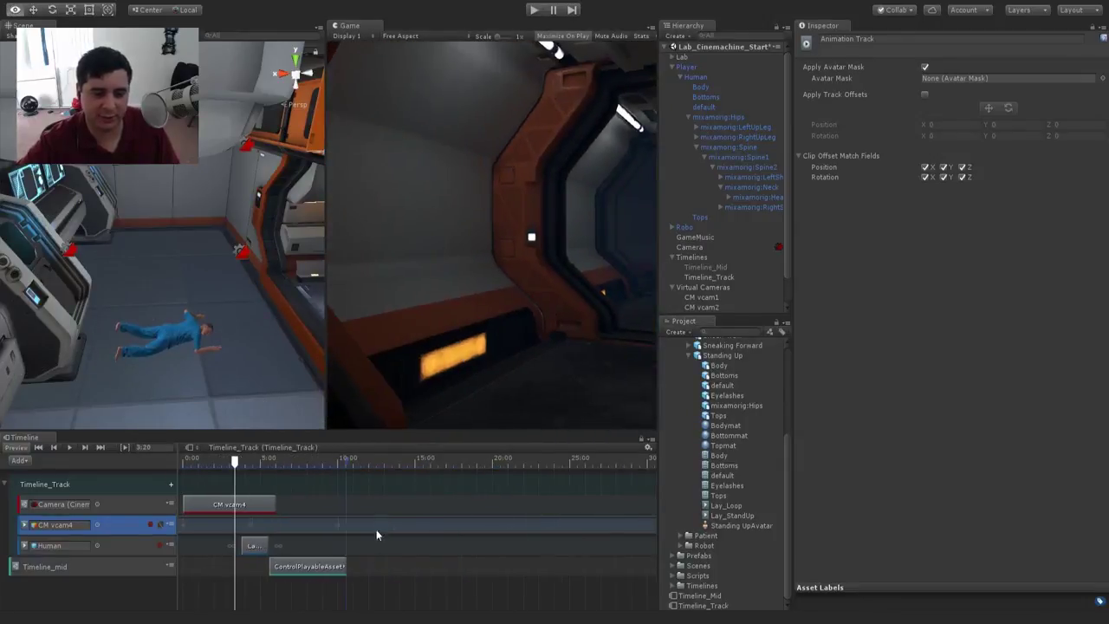
drag(393, 591, 254, 548)
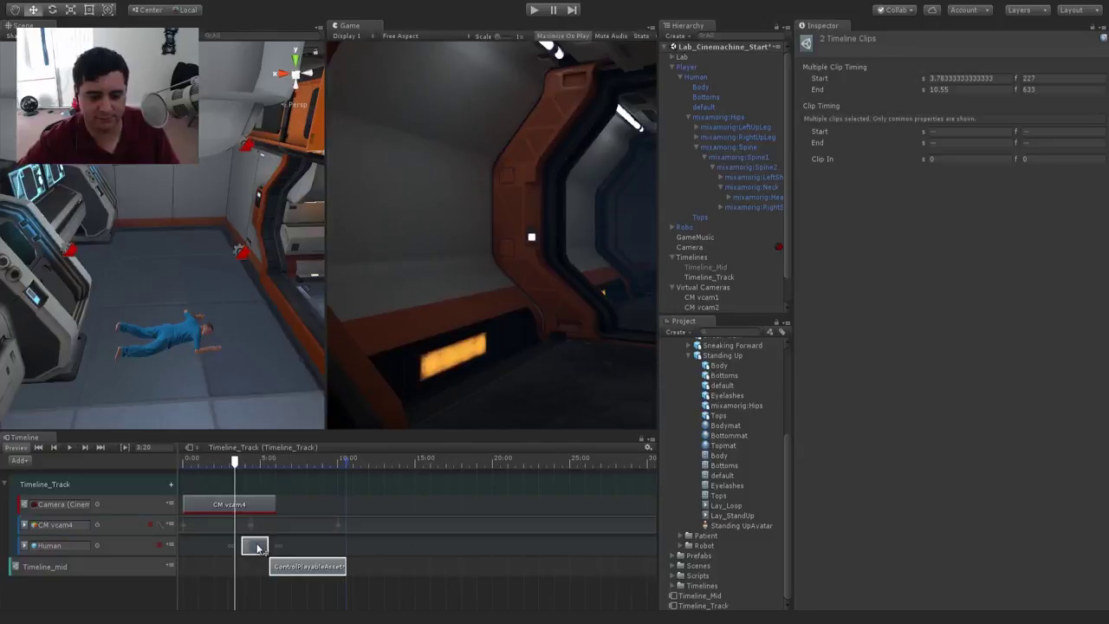
drag(256, 548, 291, 547)
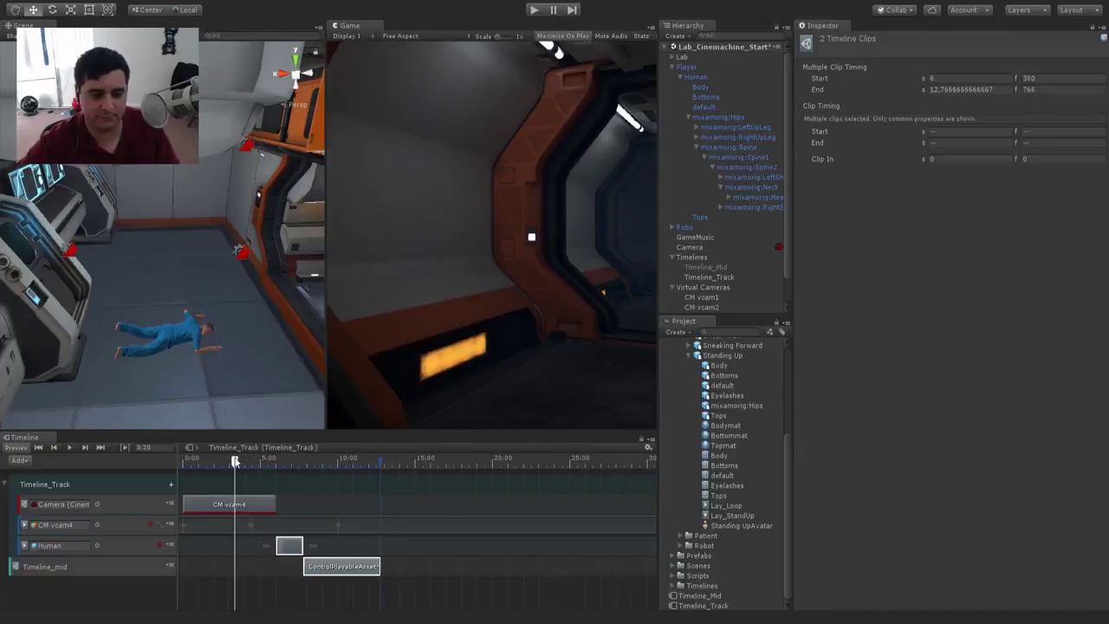
drag(234, 460, 260, 461)
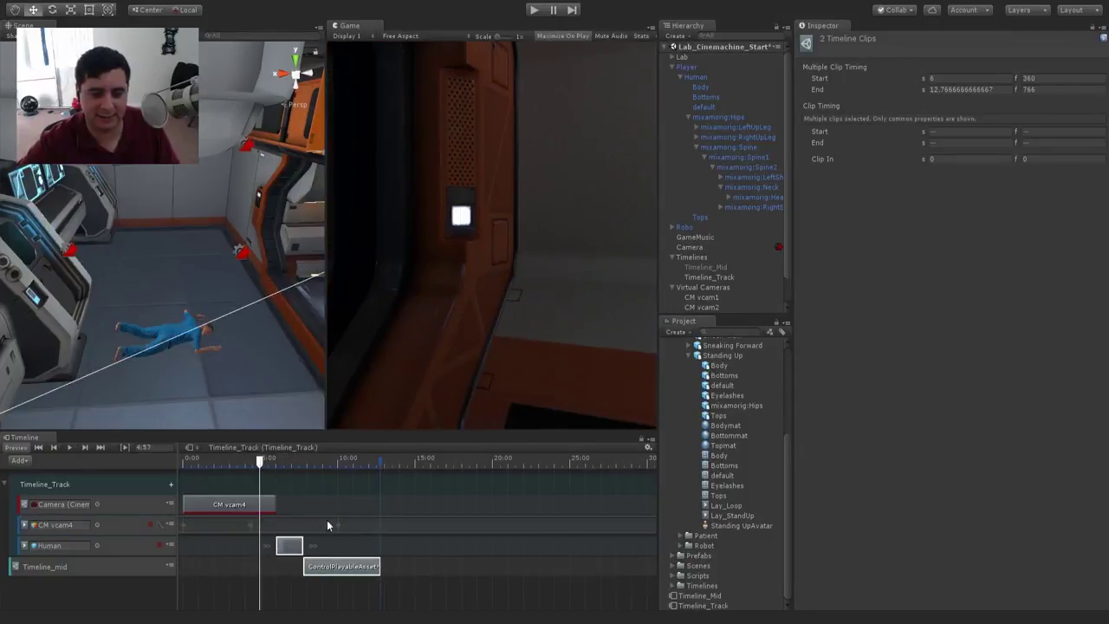
drag(293, 549, 334, 557)
click(277, 463)
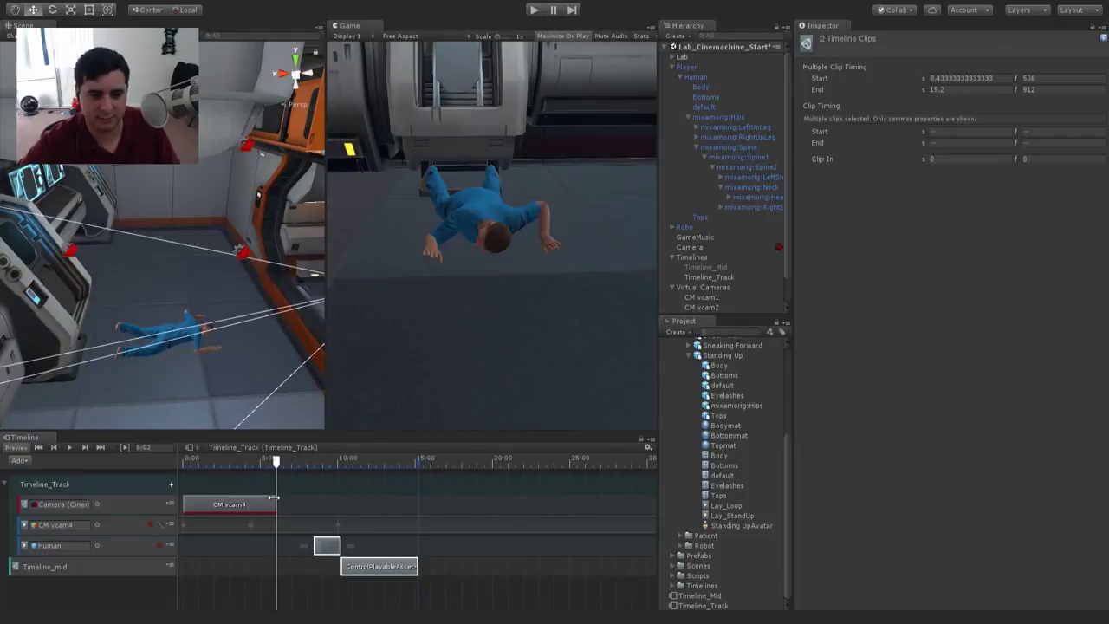
drag(273, 496, 257, 478)
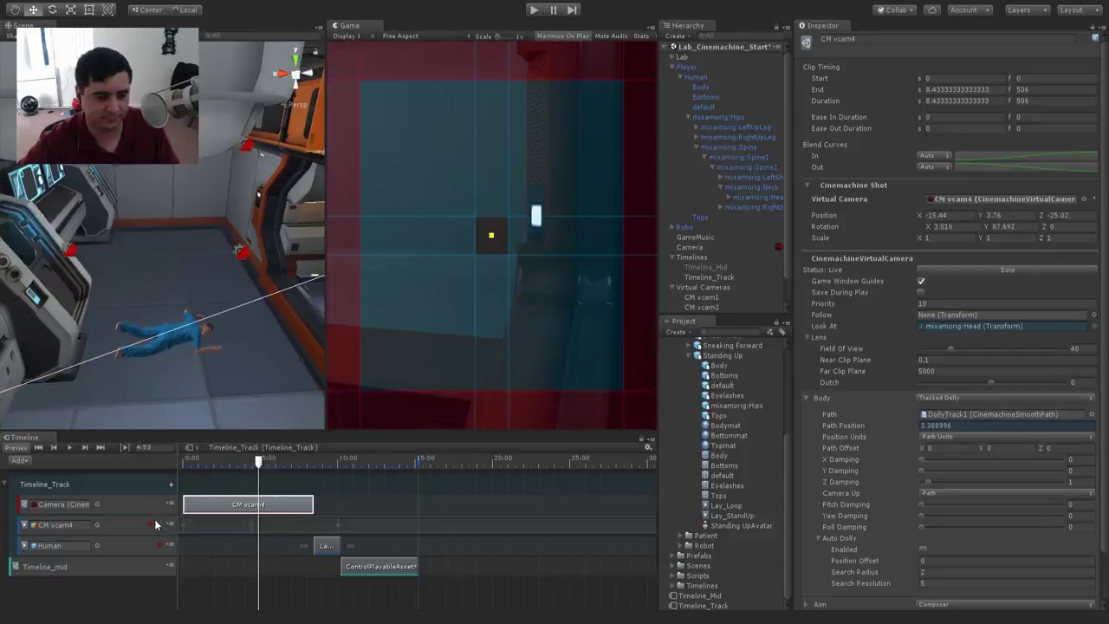
Step: Arm recording on CM vcam4 and scrub around 4:23 to 4:27 to examine where its Look At target switches, ending with recording off
click(156, 524)
scroll(256, 540, up, 5)
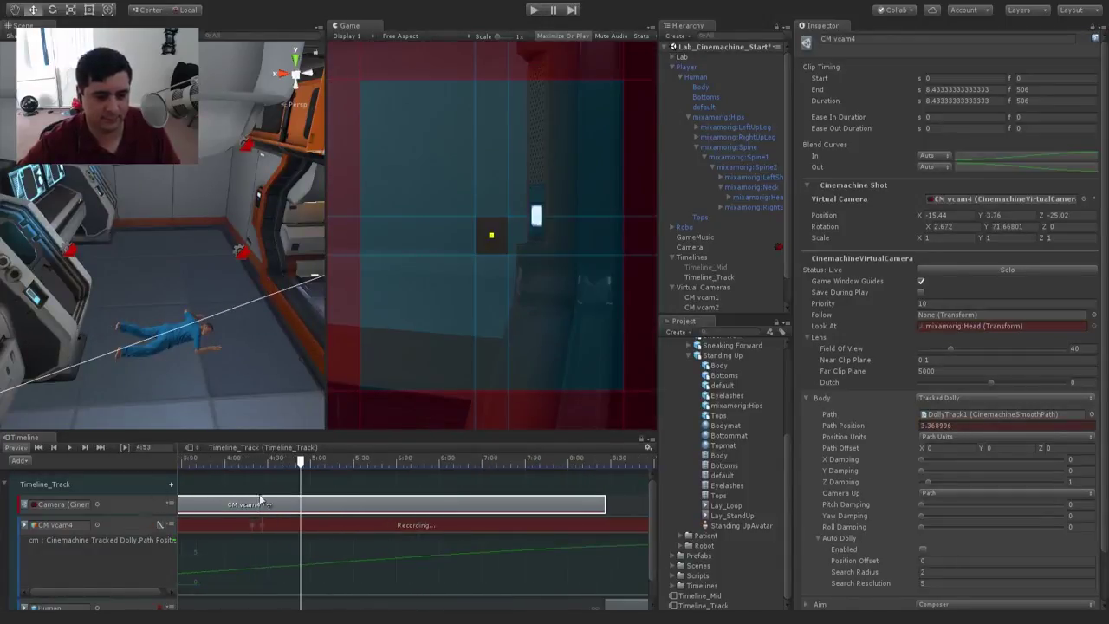
drag(267, 458, 264, 461)
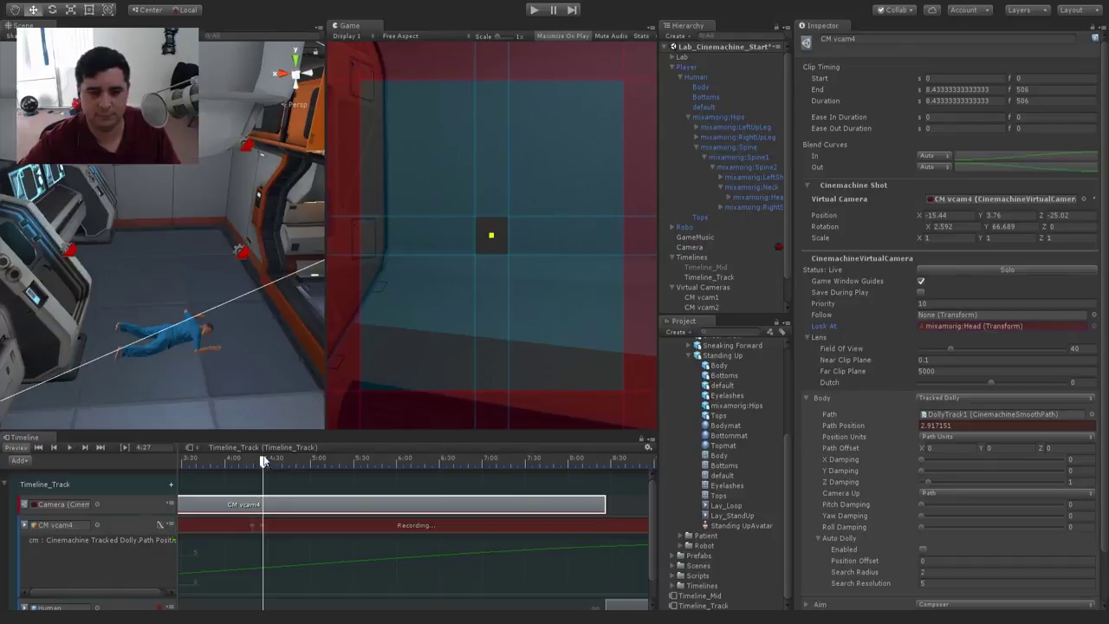
mouse_move(264, 461)
mouse_down()
mouse_move(330, 482)
mouse_move(260, 482)
mouse_up()
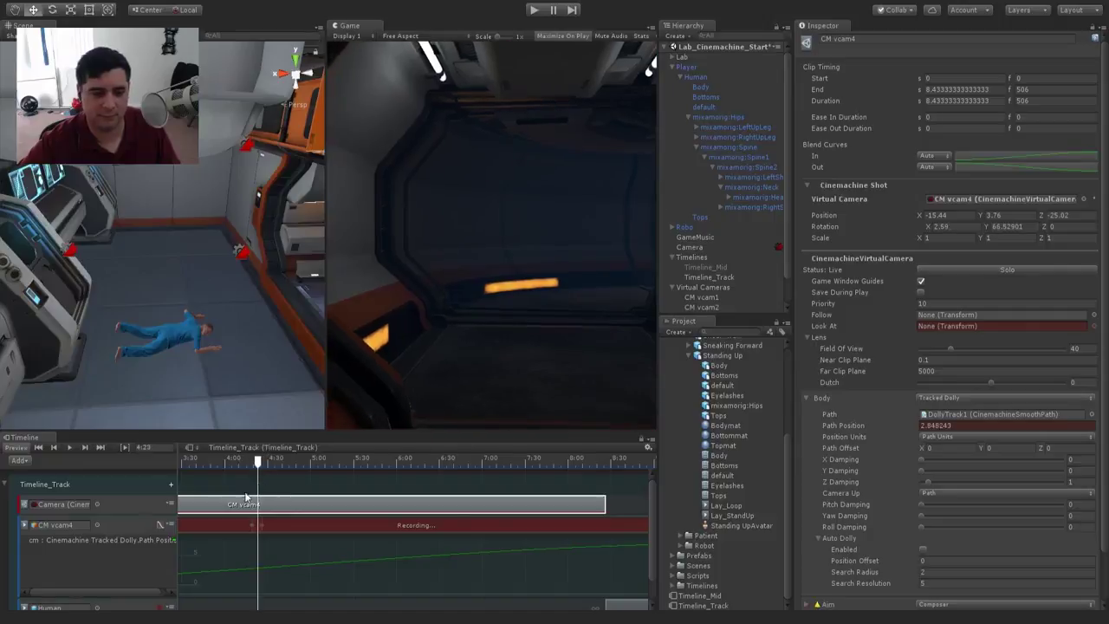
click(155, 525)
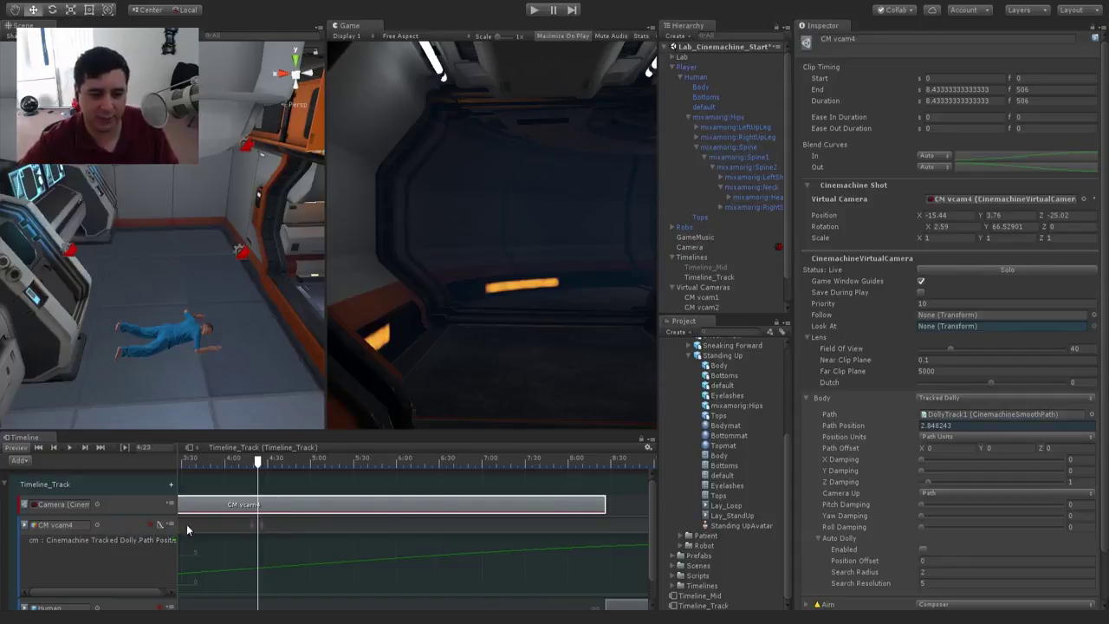
Step: Open CM vcam4's recorded animation in the Animation window and delete its two Look At keyframes near 4:20
click(211, 523)
drag(215, 355, 310, 358)
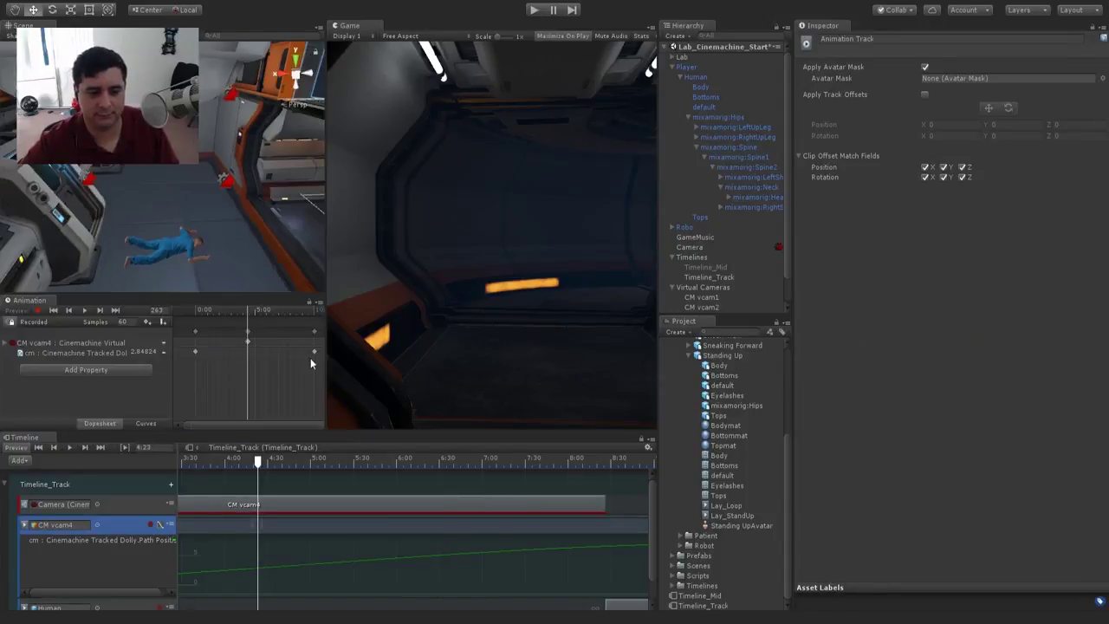
mouse_move(232, 309)
mouse_down()
mouse_move(263, 313)
mouse_move(232, 312)
mouse_up()
scroll(230, 331, up, 5)
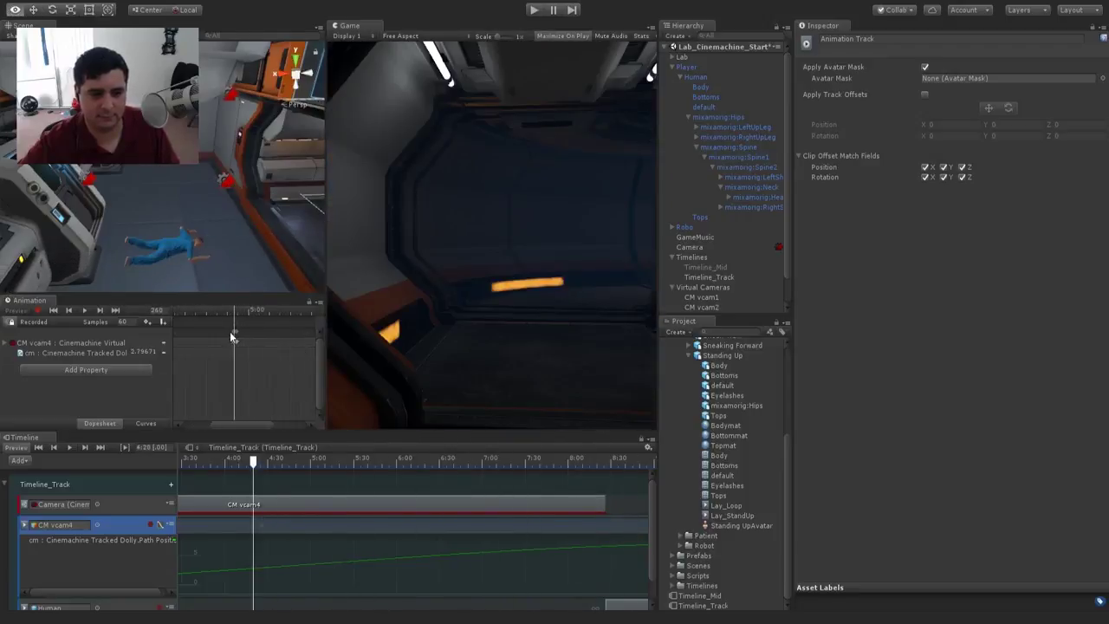
drag(230, 322, 229, 319)
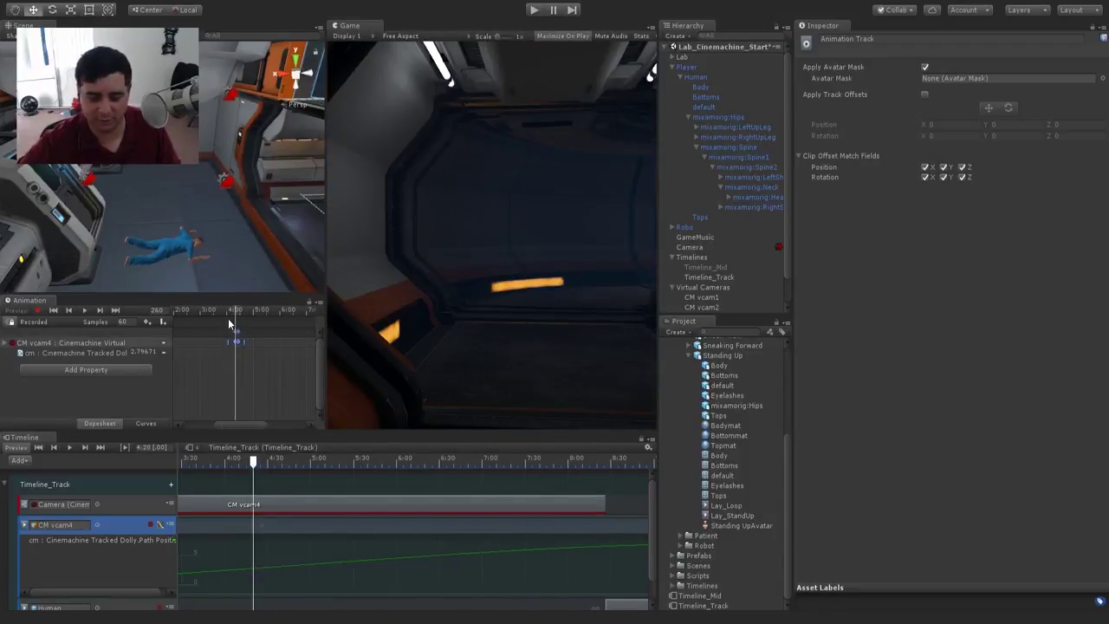
key(Delete)
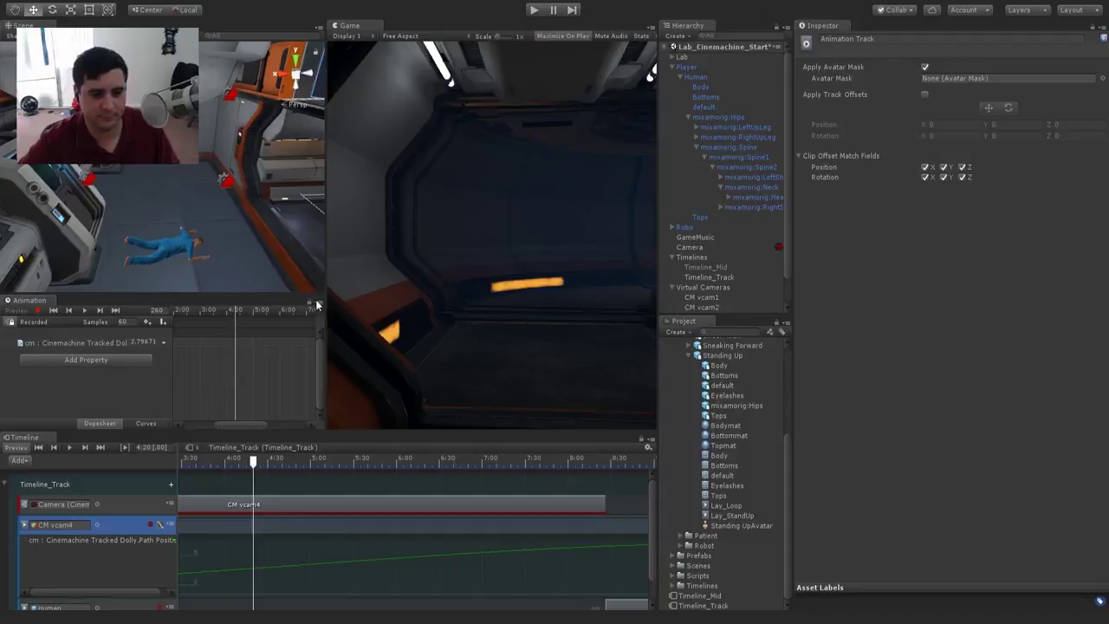
Step: Enlarge the Timeline, move the playhead to about 6:52 and show the properties of CM vcam4
drag(254, 463, 296, 417)
scroll(248, 484, up, 4)
scroll(248, 484, down, 7)
scroll(247, 486, down, 3)
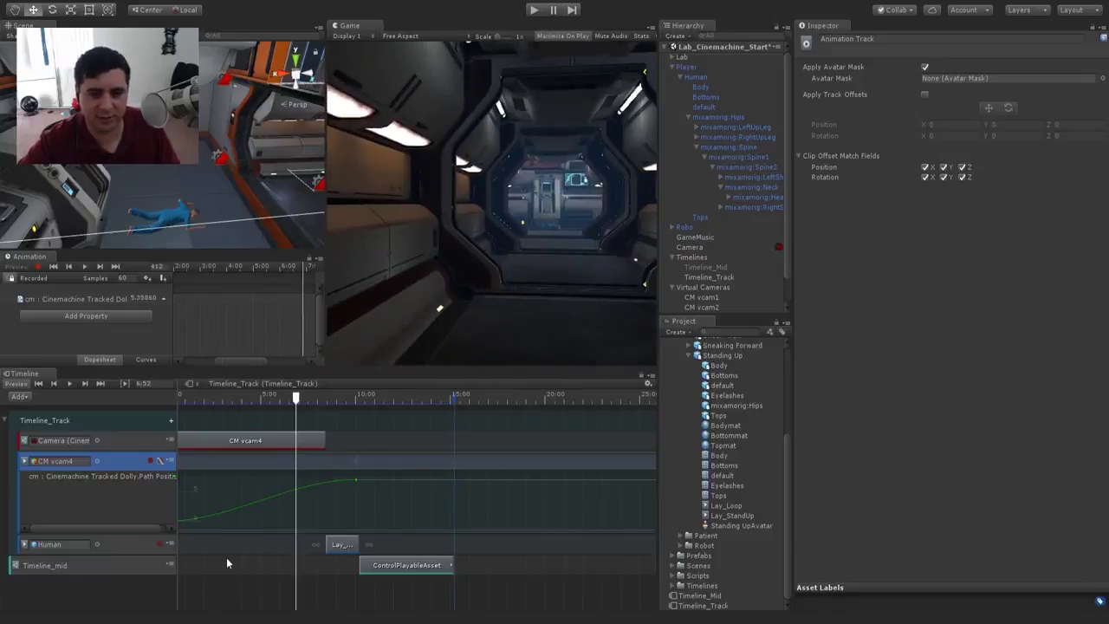
scroll(714, 287, down, 2)
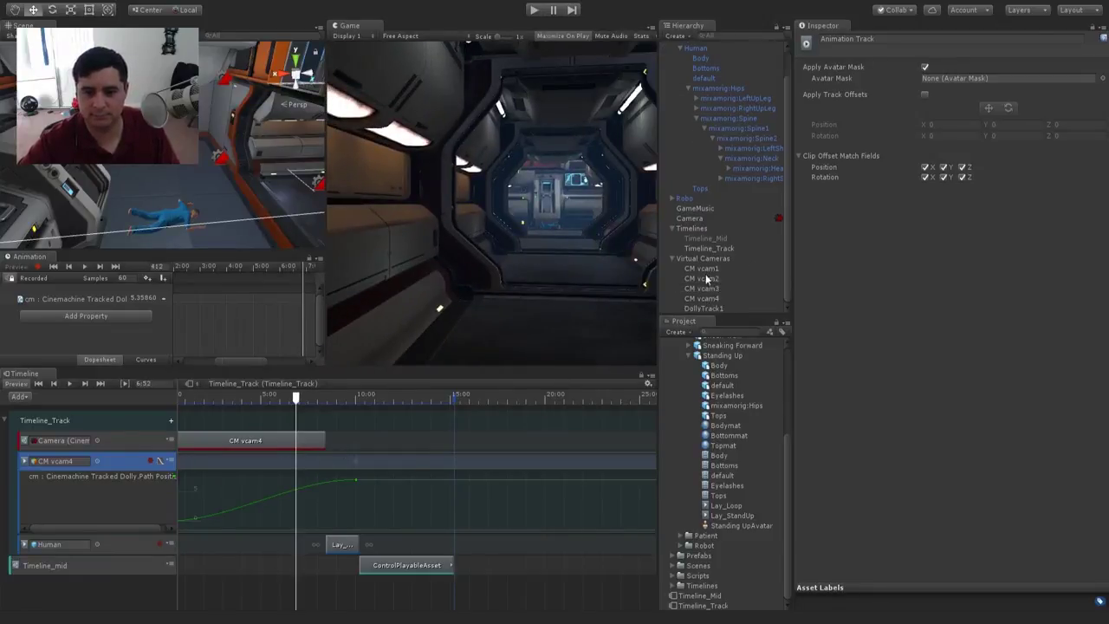
click(715, 298)
click(819, 180)
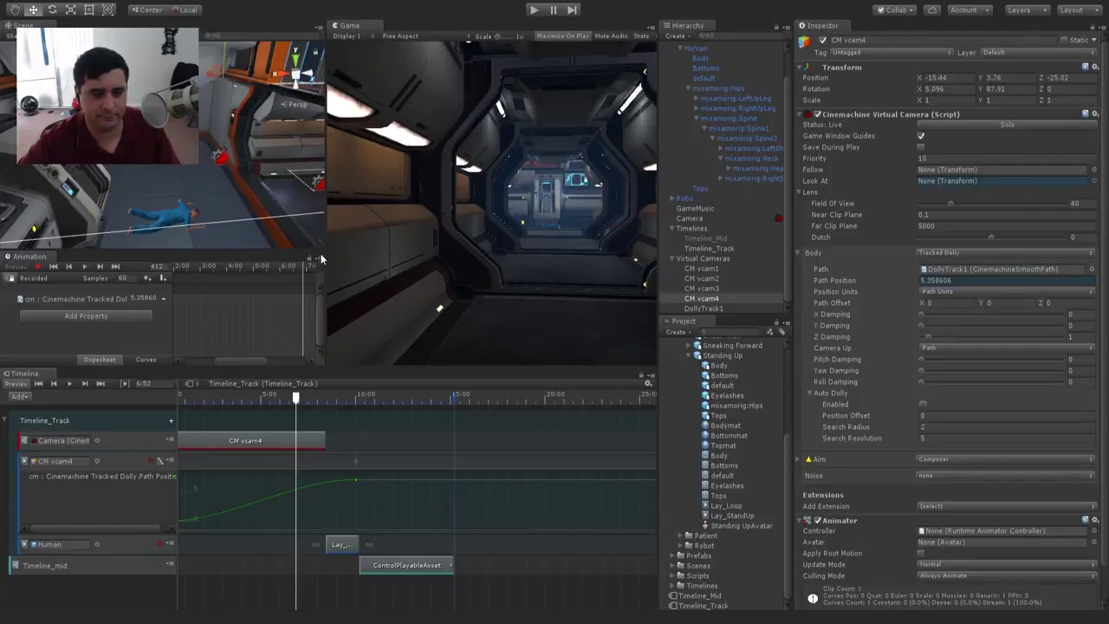
Step: Start recording on CM vcam4 and add a Look At keyframe with None at 6:54
click(254, 461)
mouse_move(296, 399)
mouse_down()
mouse_move(272, 399)
mouse_move(297, 399)
mouse_up()
click(150, 461)
click(723, 298)
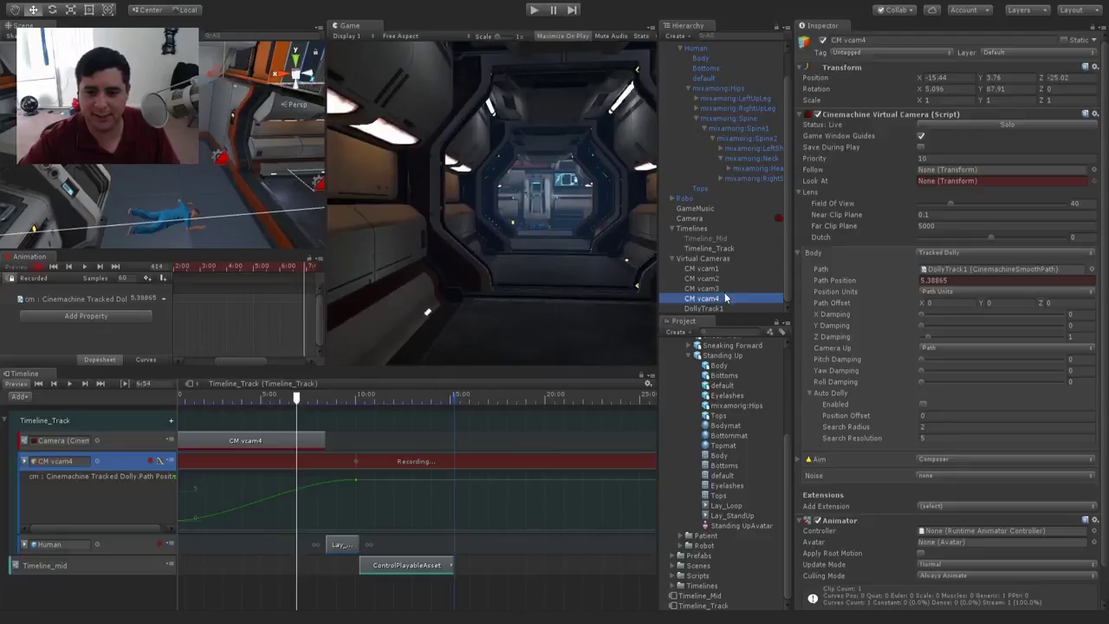
right_click(817, 179)
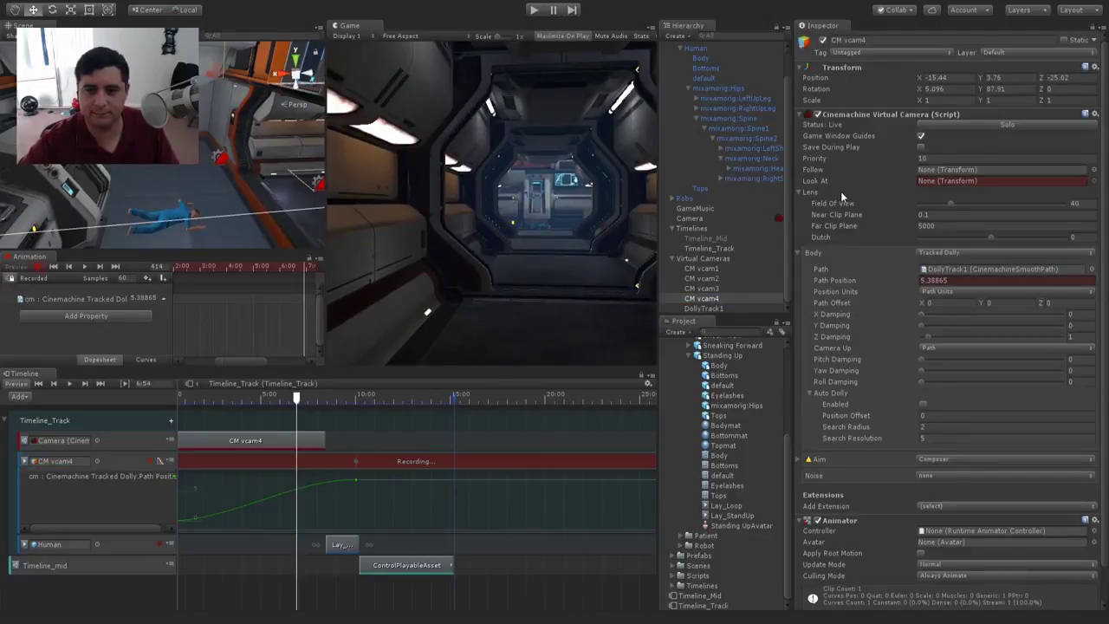
click(840, 190)
Step: Record mixamorig:Head as CM vcam4's Look At target at 7:23, and extend the CM vcam4 shot to 10.2 s
drag(297, 399, 305, 398)
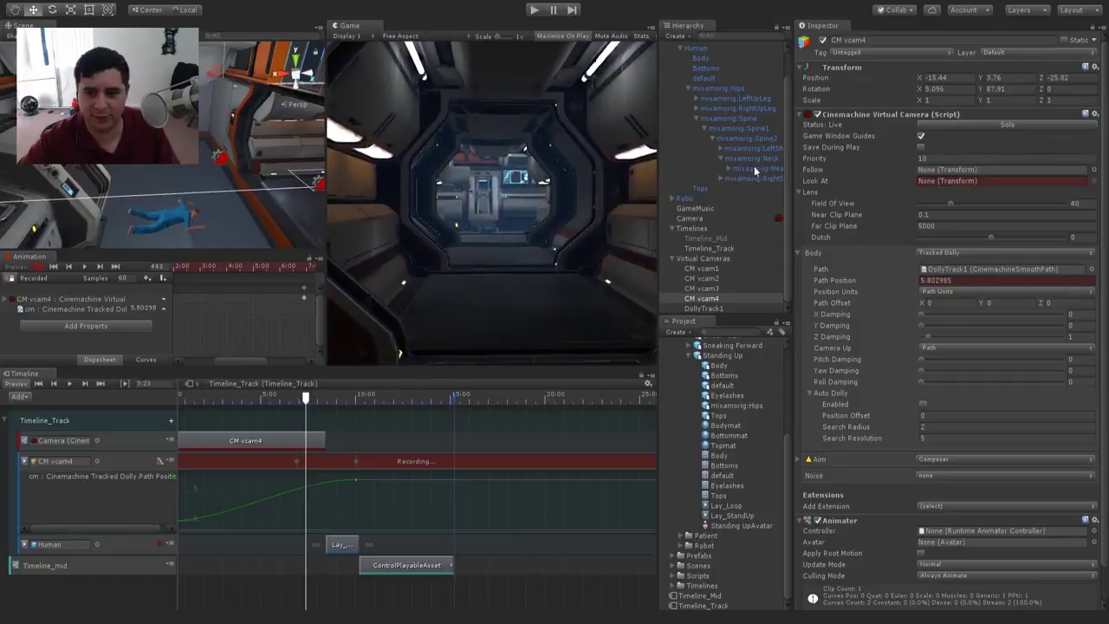
drag(754, 168, 996, 181)
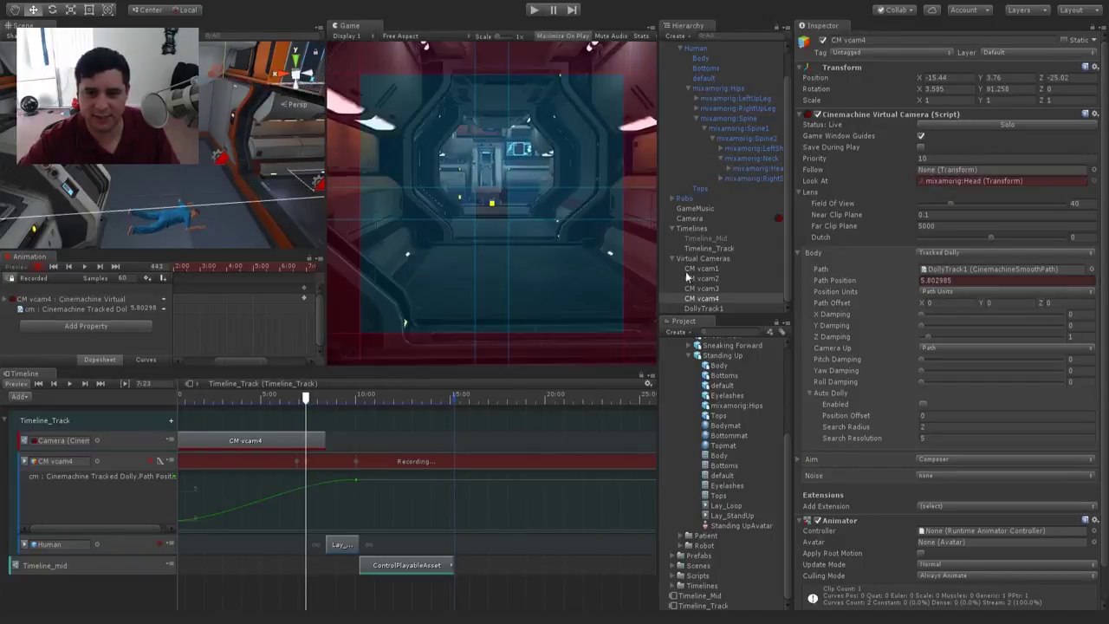
mouse_move(305, 398)
mouse_down()
mouse_move(272, 398)
mouse_move(305, 399)
mouse_up()
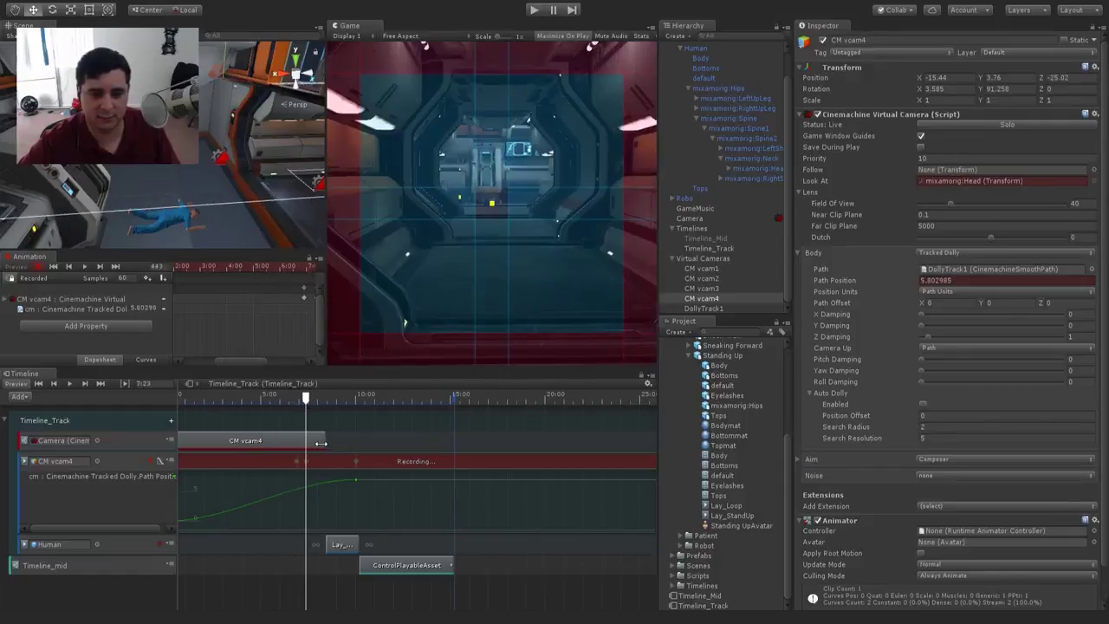
drag(321, 443, 353, 444)
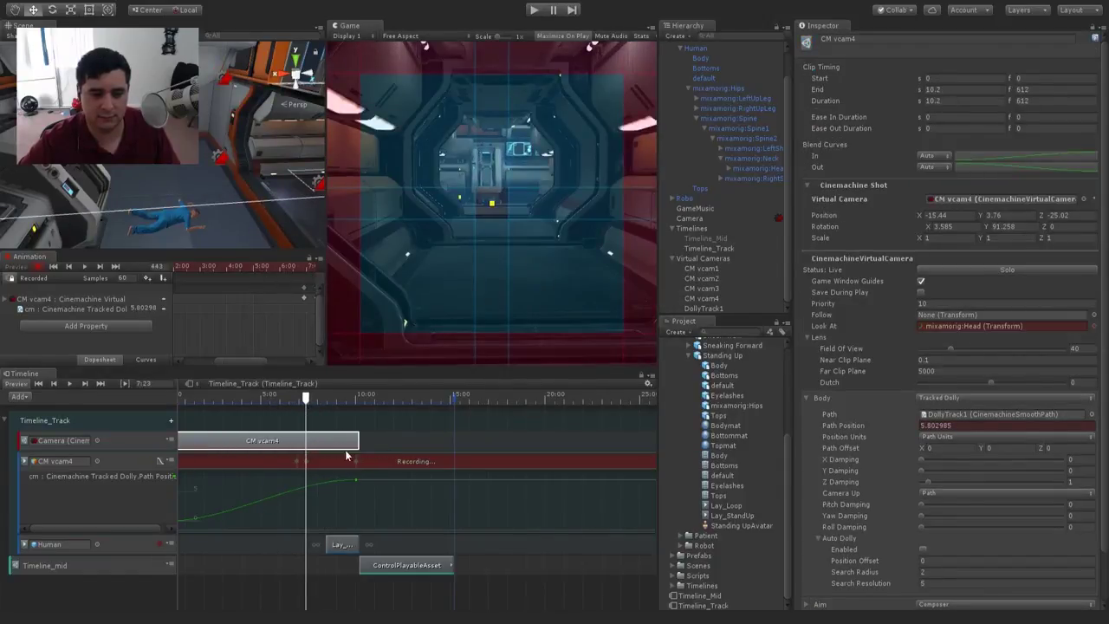
Step: Scrub through Timeline_Track to check the Look At switch and the Timeline_Mid handover, turning off CM vcam4's recording and returning to 0:00
drag(311, 400, 393, 463)
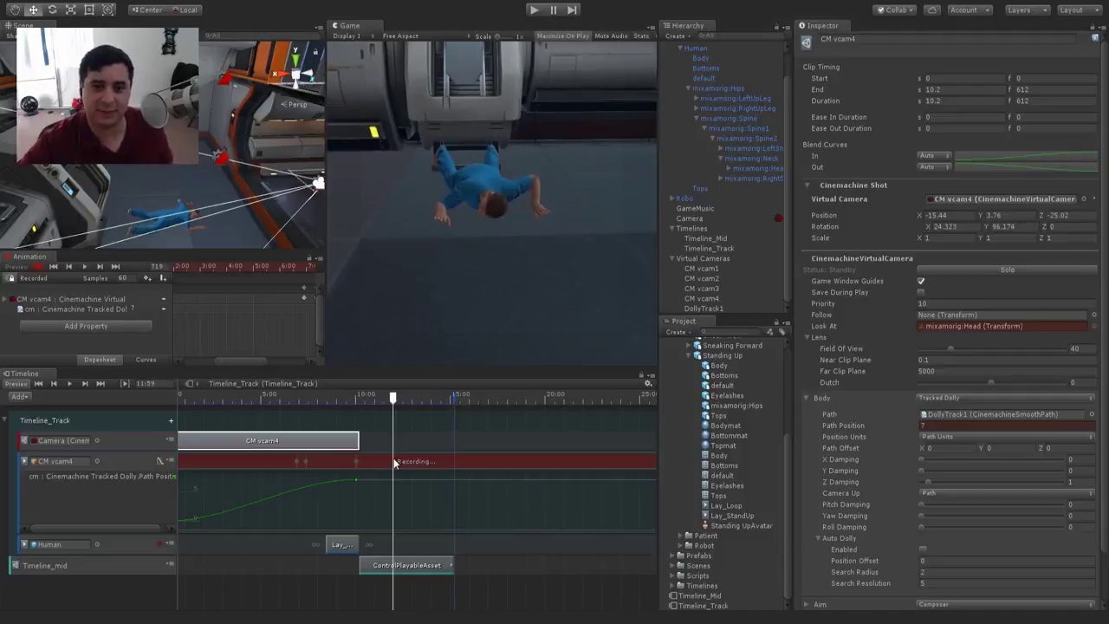
drag(391, 398, 163, 366)
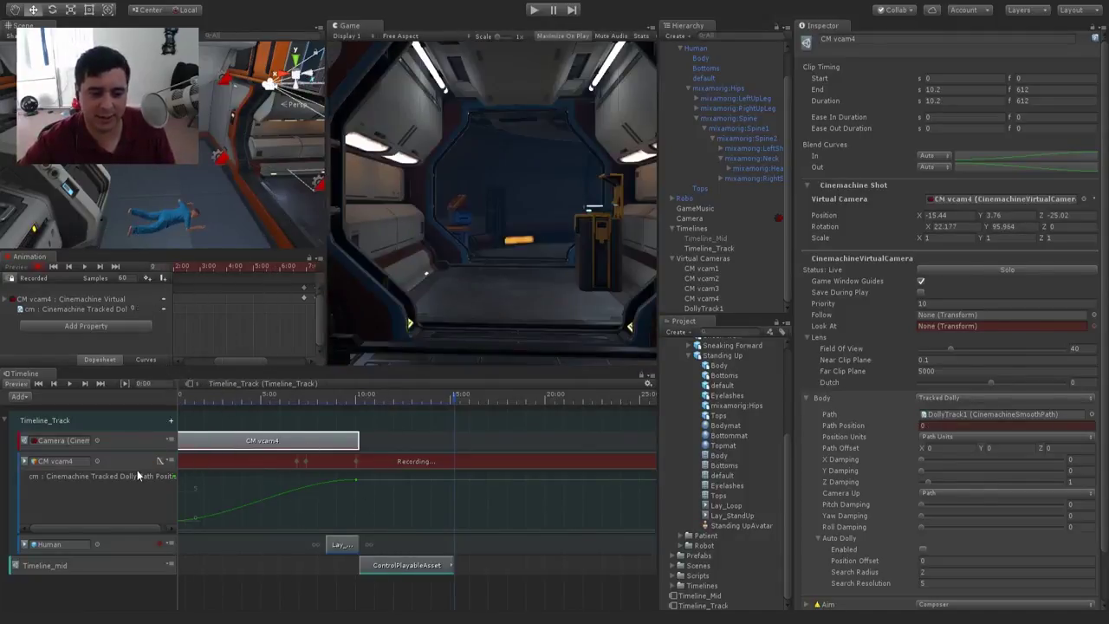
click(155, 459)
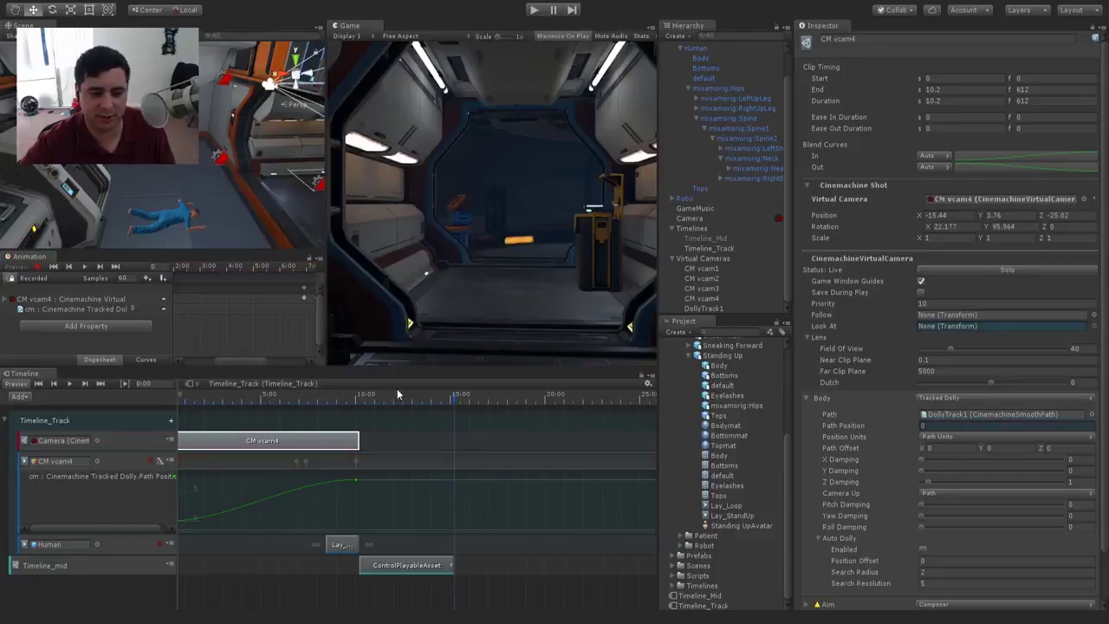
drag(338, 399, 153, 384)
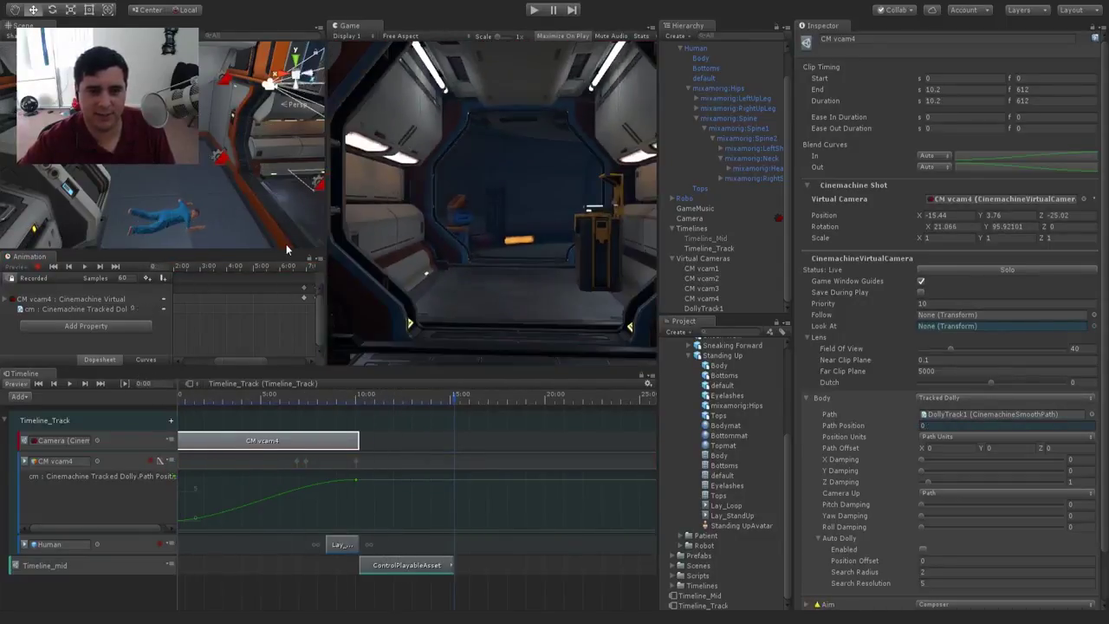
Step: Enlarge the Game view and run the scene maximized to preview the retimed sequence, ending Play mode once the Human gets up
click(321, 139)
drag(326, 139, 234, 139)
click(534, 9)
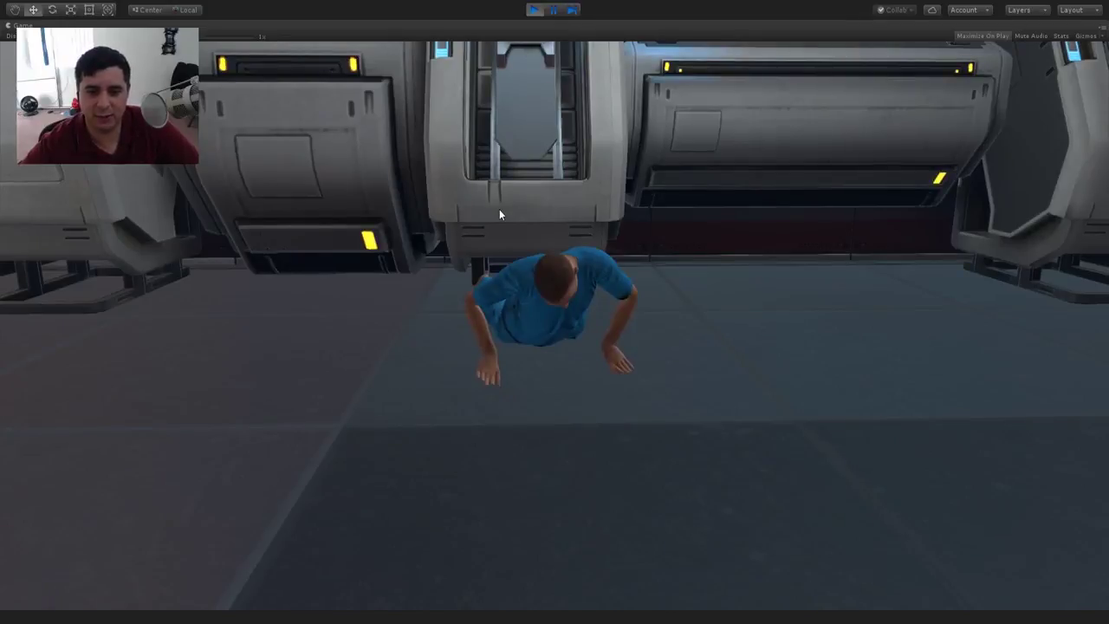
click(541, 12)
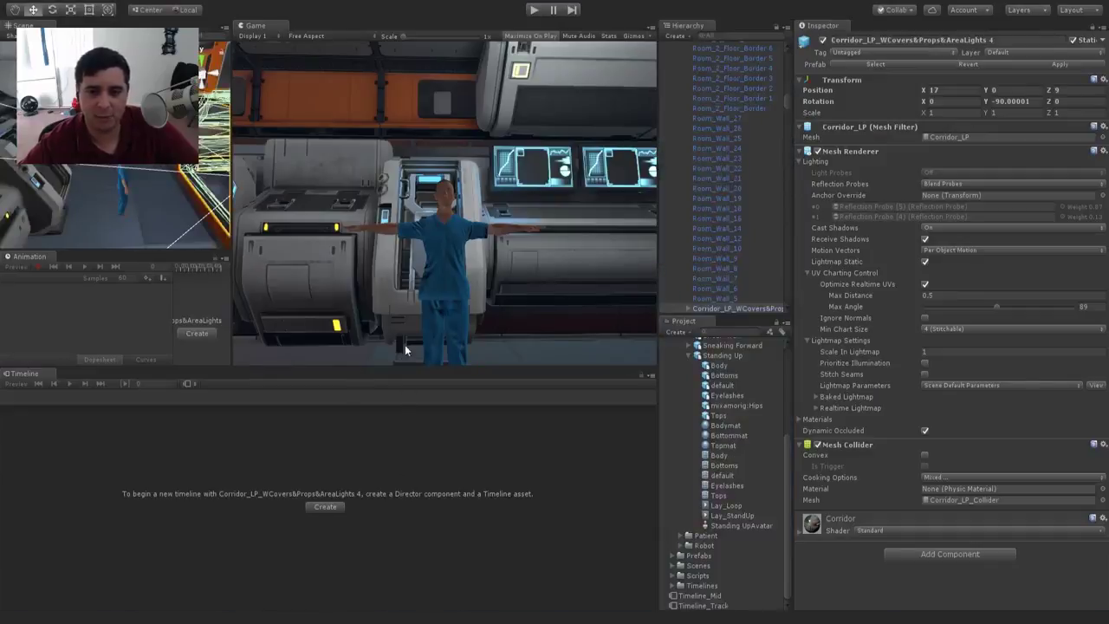
Step: Bring Timeline_Track back into the Timeline window and select the Timeline_Mid object
scroll(722, 210, down, 8)
drag(787, 122, 800, 327)
click(720, 249)
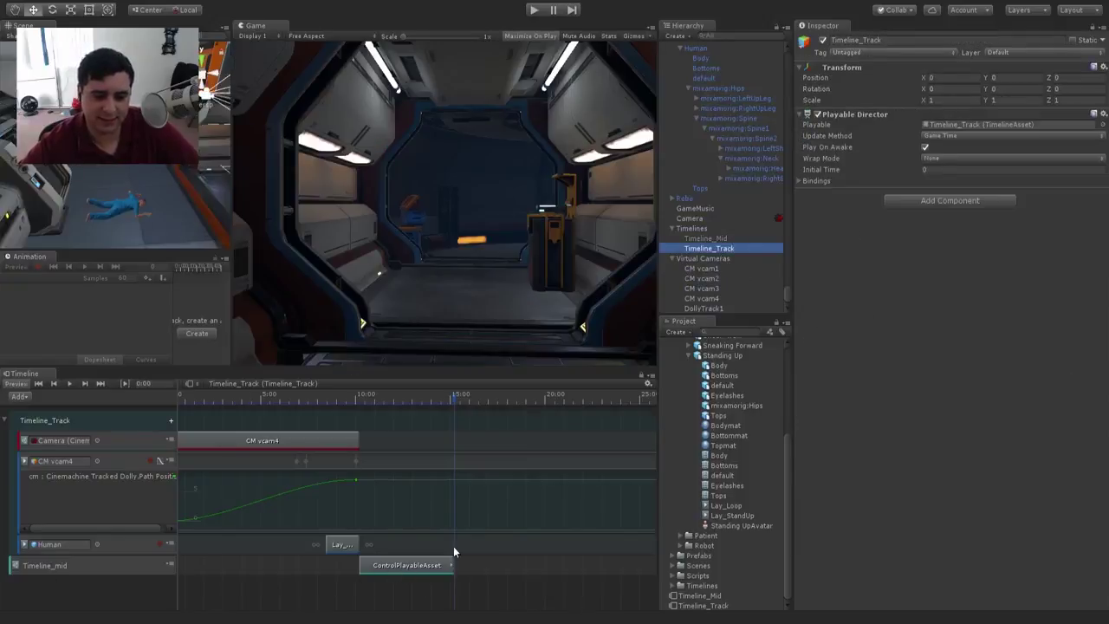
click(700, 240)
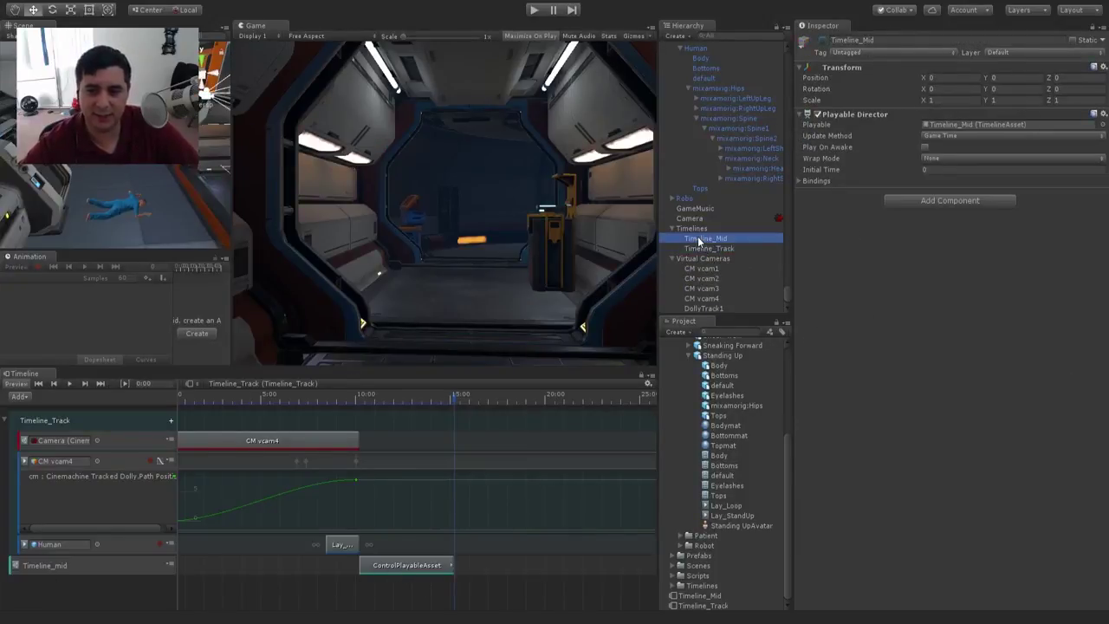
Step: Scrub Timeline_Mid to the end of its last clips to check its length, and return the Timeline window to Timeline_Track
click(641, 375)
drag(391, 396, 438, 404)
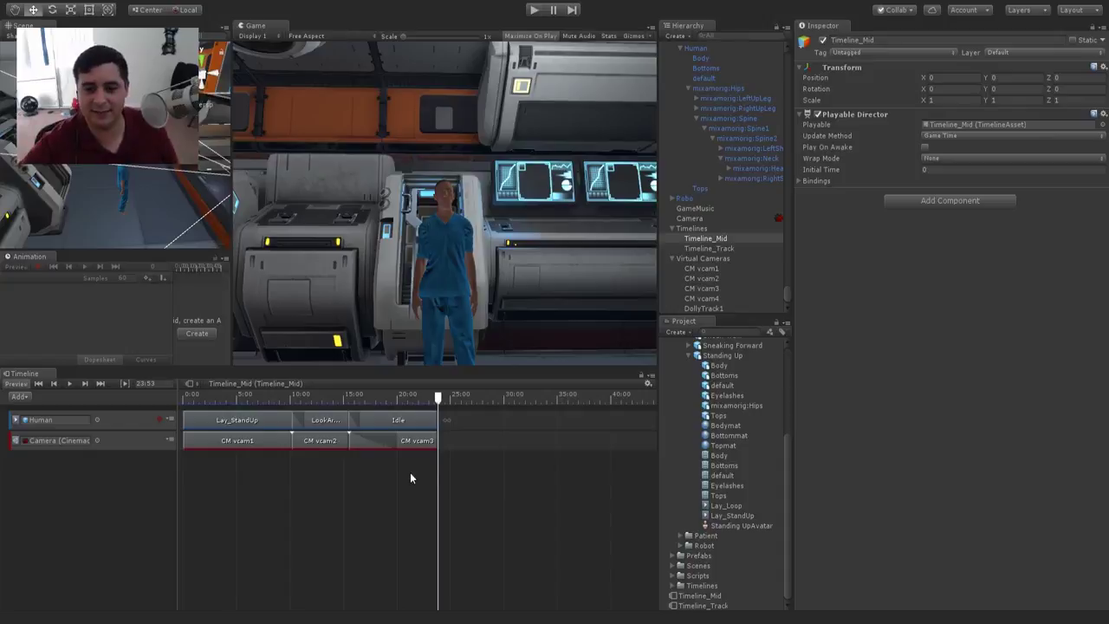
click(711, 249)
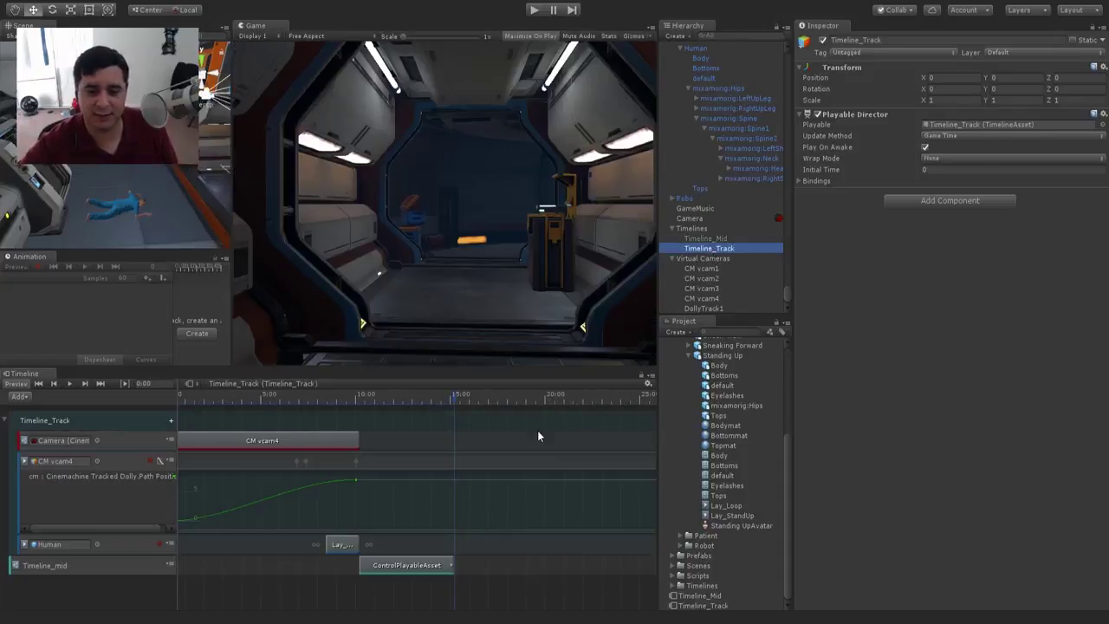
Step: Lengthen the Timeline_Mid control clip, trying a 24 s duration and settling on 23.59 s
click(425, 565)
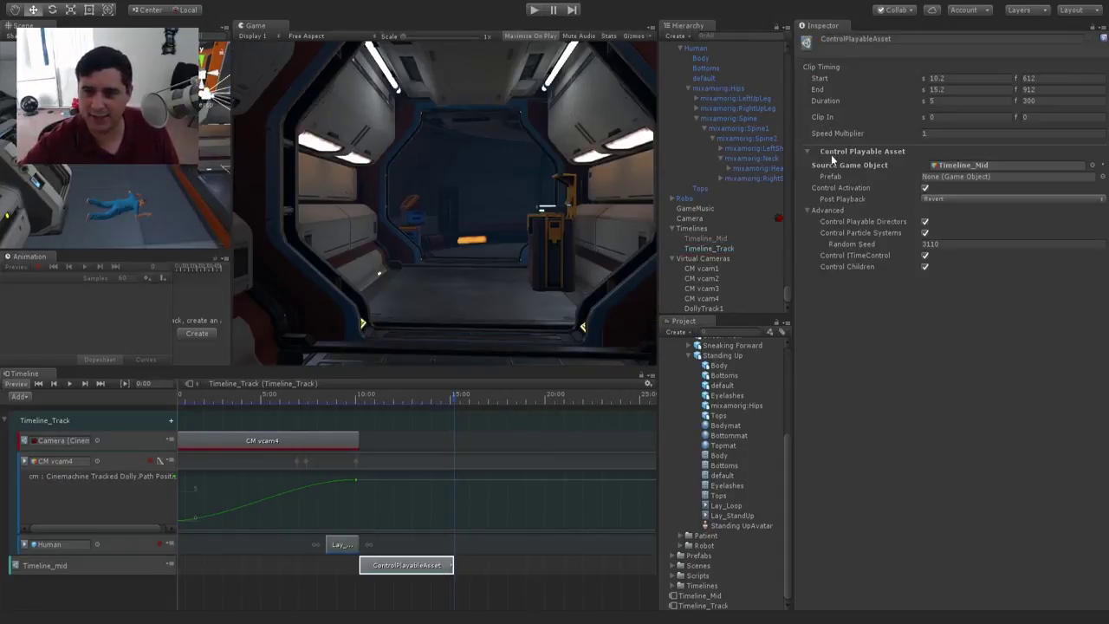
click(953, 102)
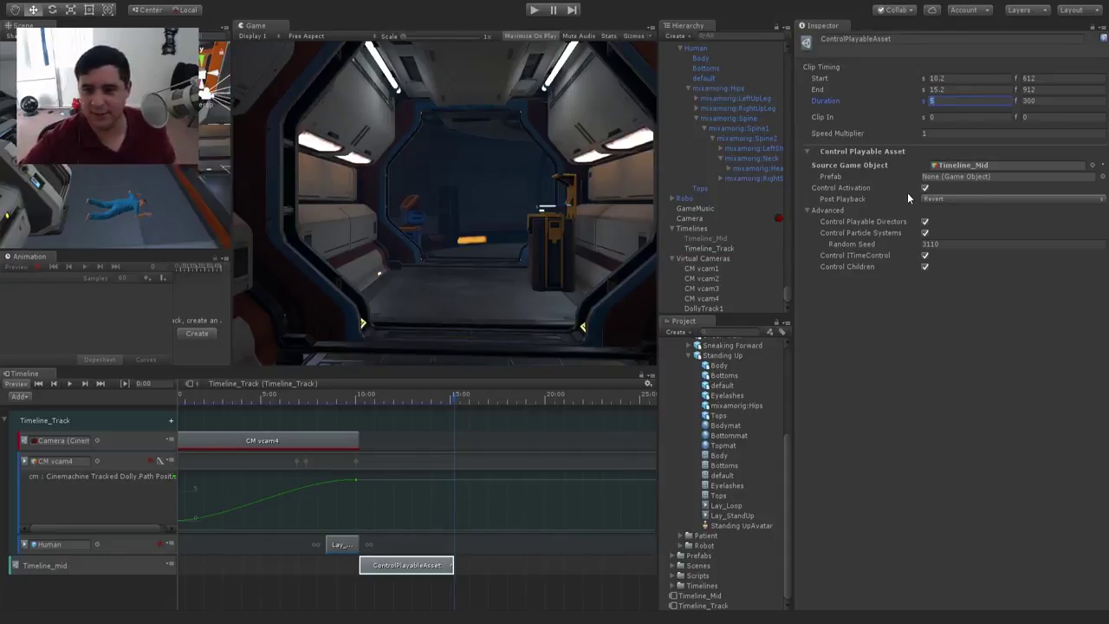
text(24)
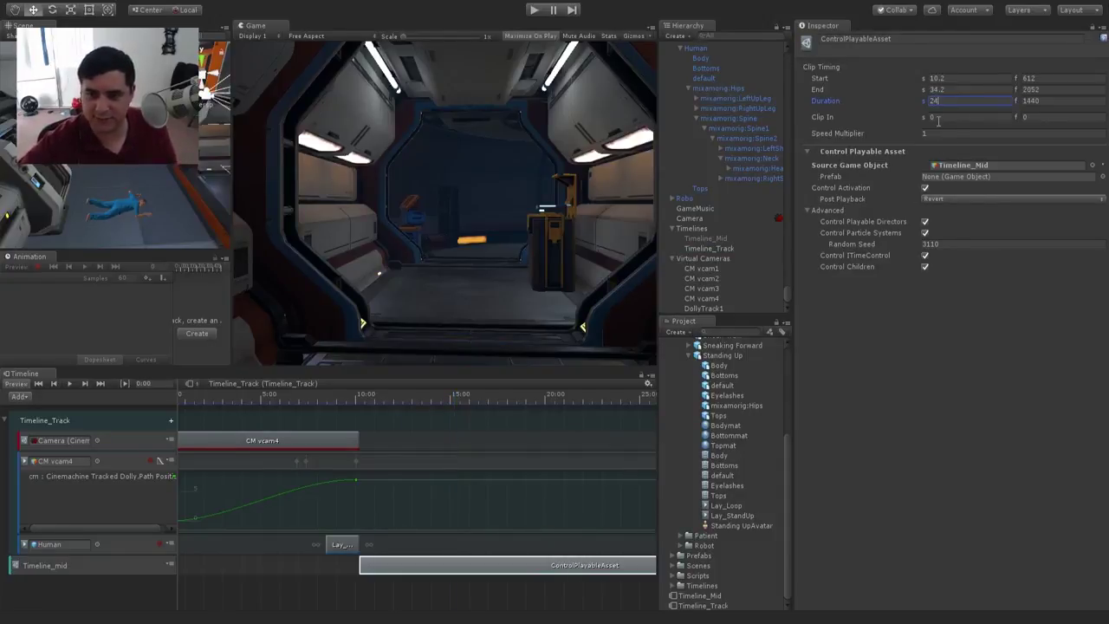
scroll(408, 493, down, 4)
drag(339, 400, 424, 419)
click(952, 101)
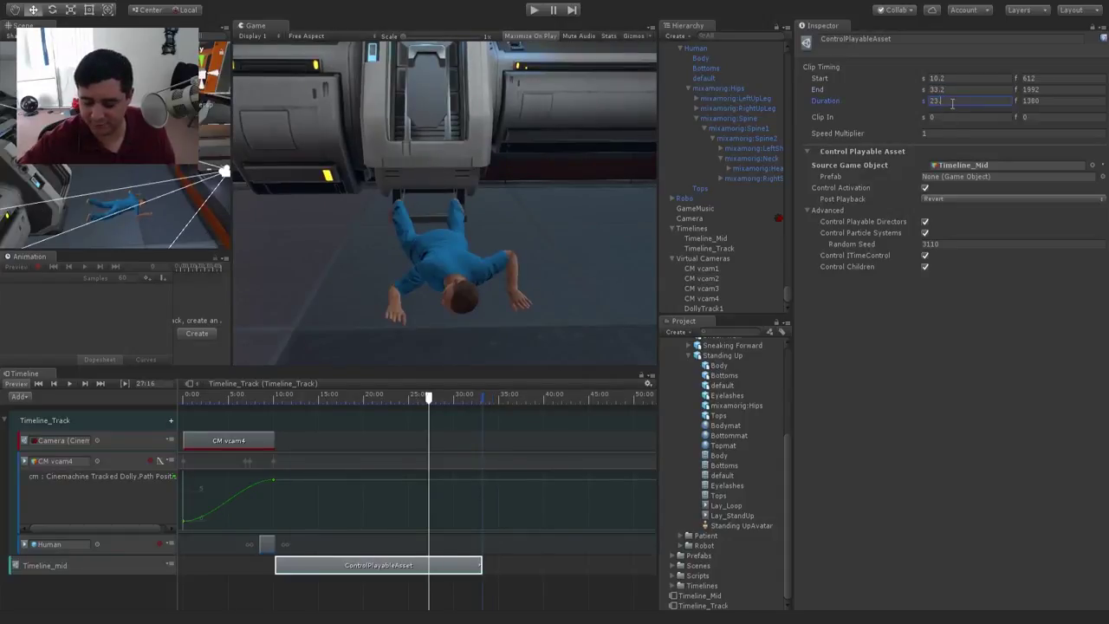
text(.59)
key(Return)
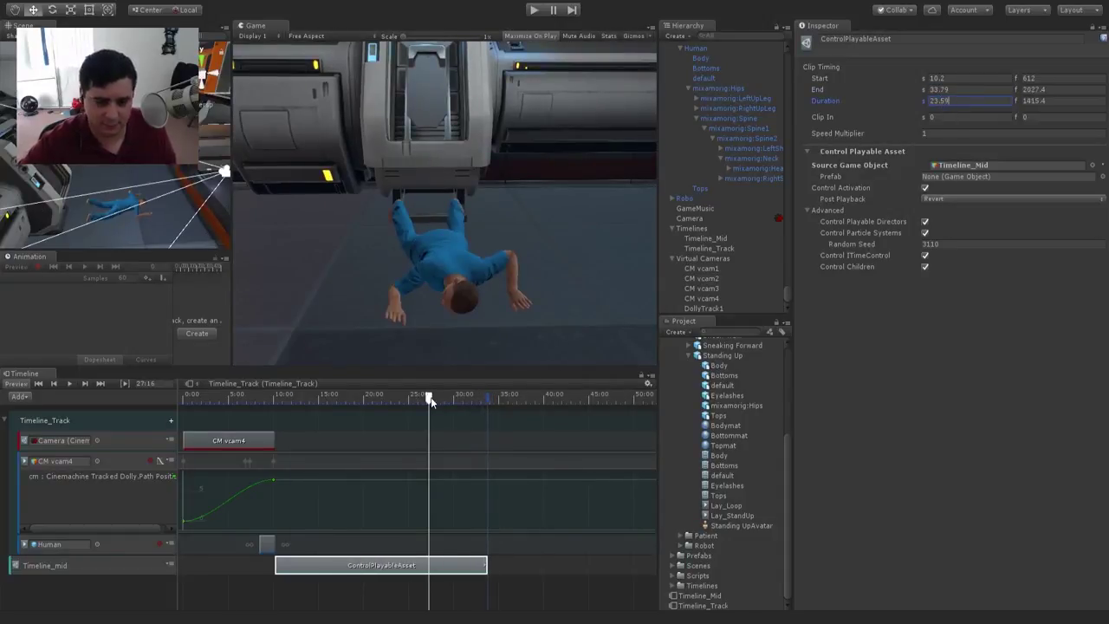
Step: Scrub the extended Timeline_Mid section, and run the scene to preview the whole sequence and walk the Human forward, ending Play mode
drag(431, 396, 411, 423)
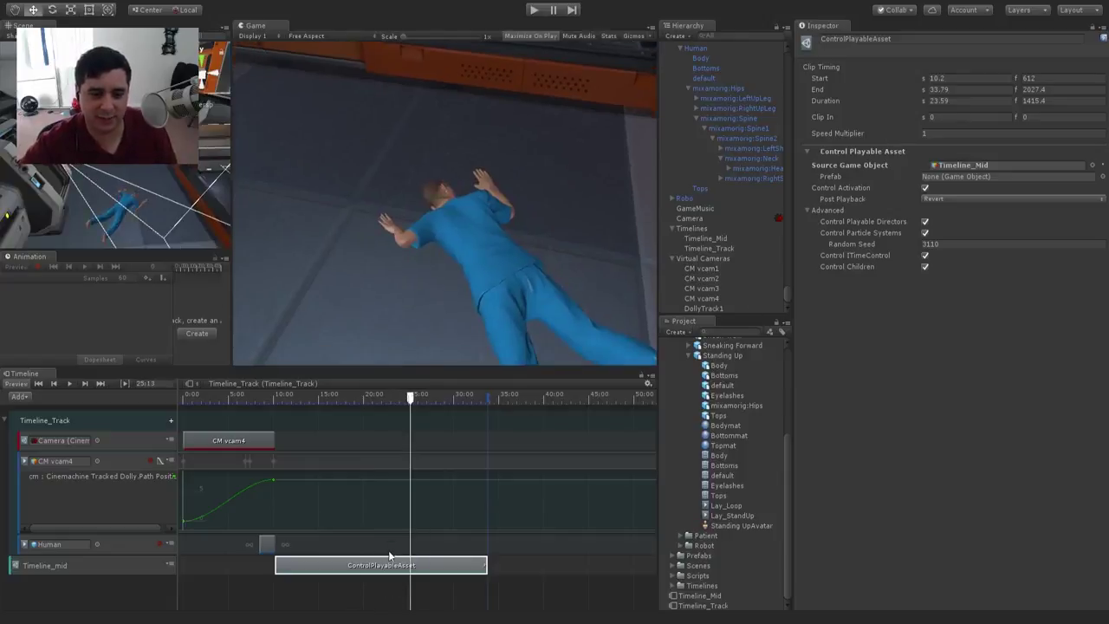
mouse_move(295, 396)
mouse_down()
mouse_move(462, 419)
mouse_move(304, 404)
mouse_move(383, 420)
mouse_move(358, 424)
mouse_move(307, 411)
mouse_up()
click(533, 10)
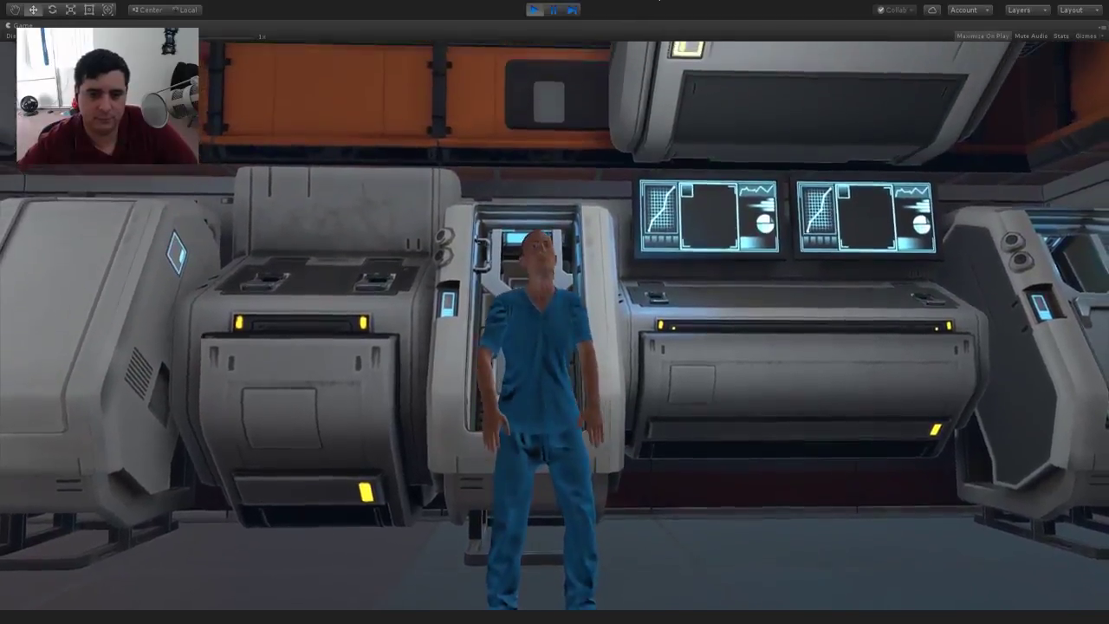
key(w)
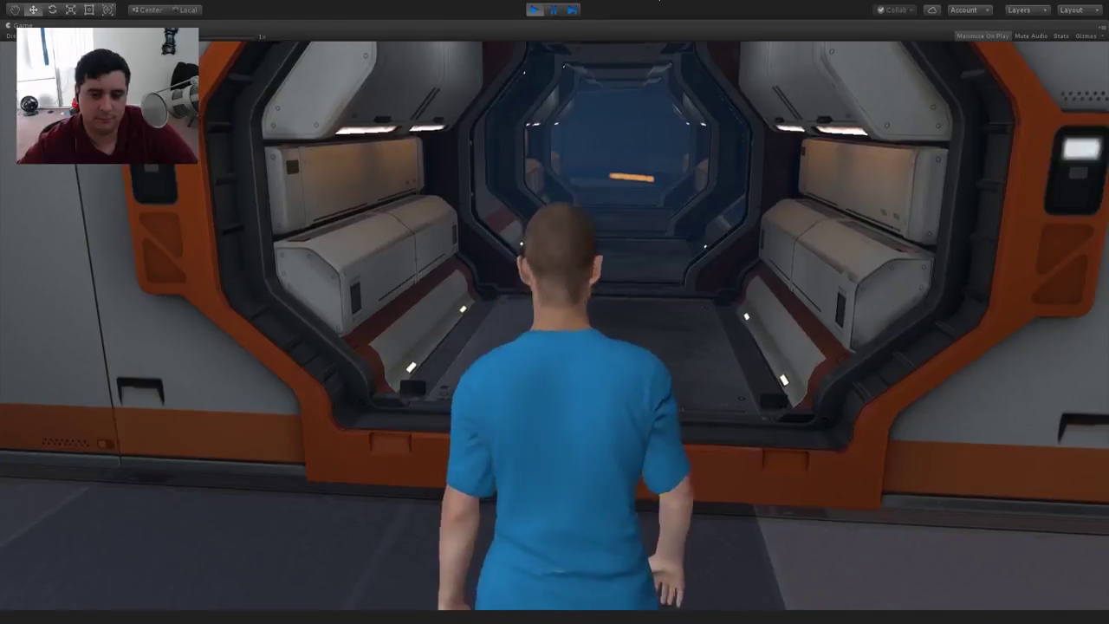
key(w)
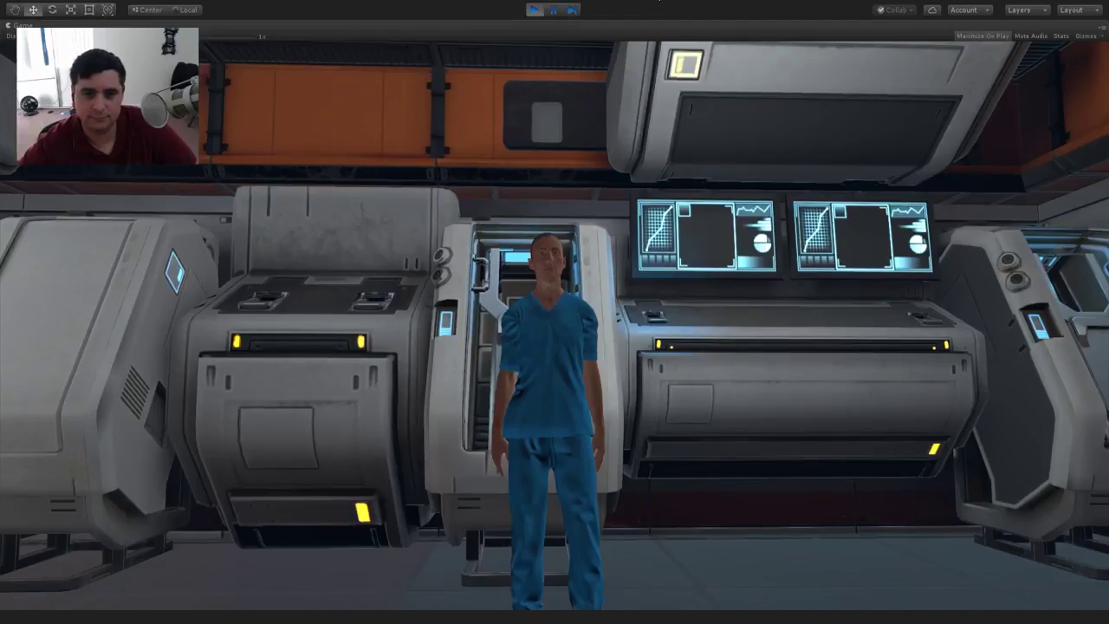
click(533, 10)
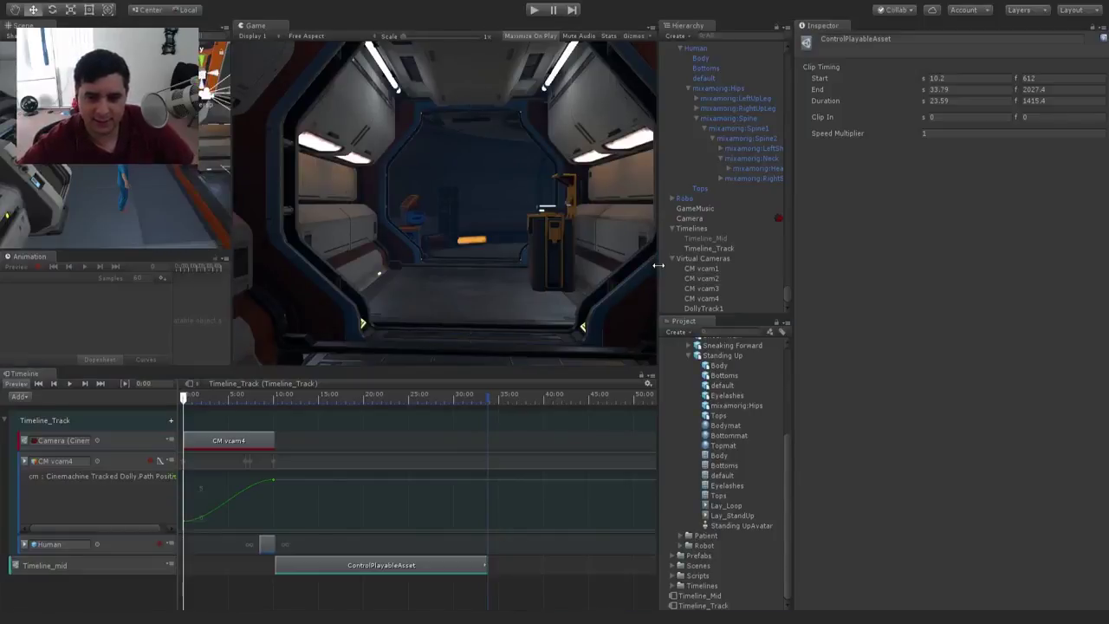
Step: Narrow the Inspector and widen the Scene view at the expense of the Game view
drag(660, 265, 721, 279)
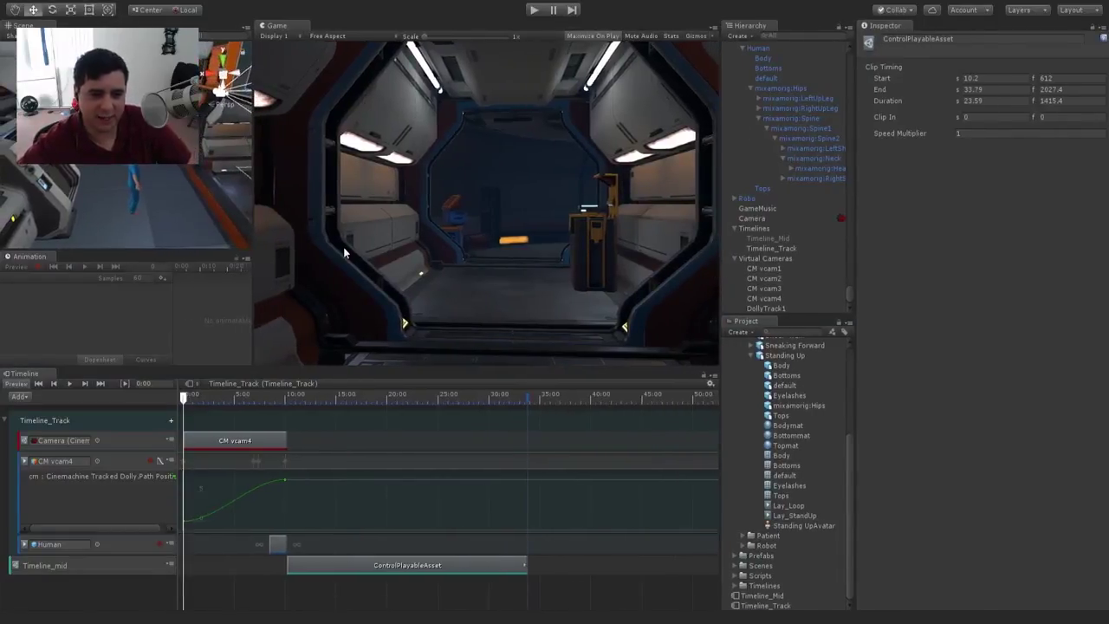
drag(253, 247, 314, 269)
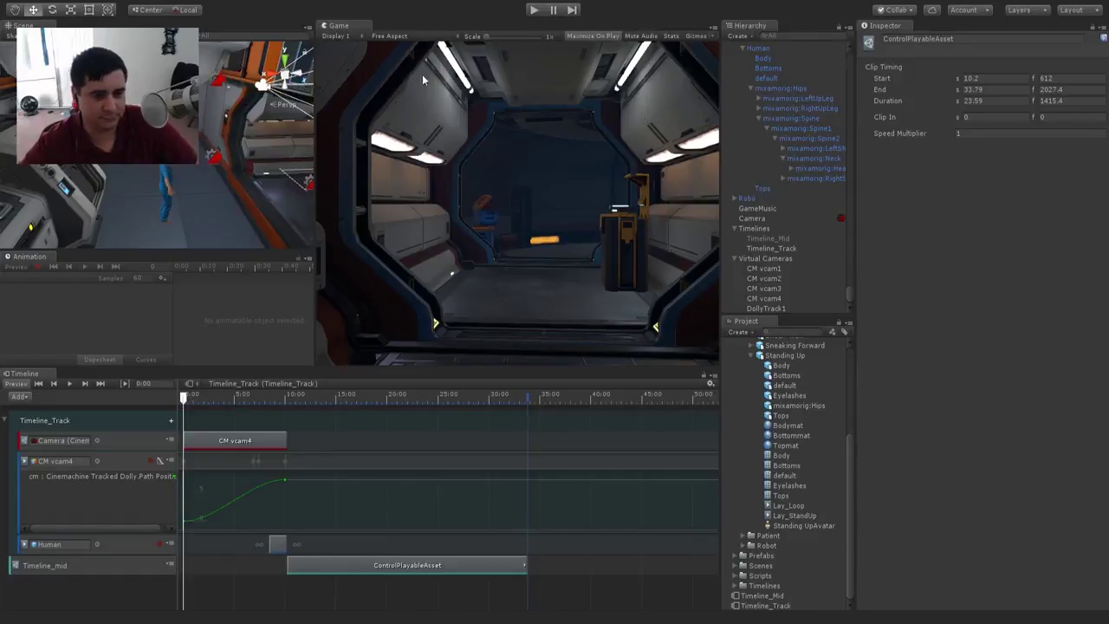
drag(315, 116, 378, 116)
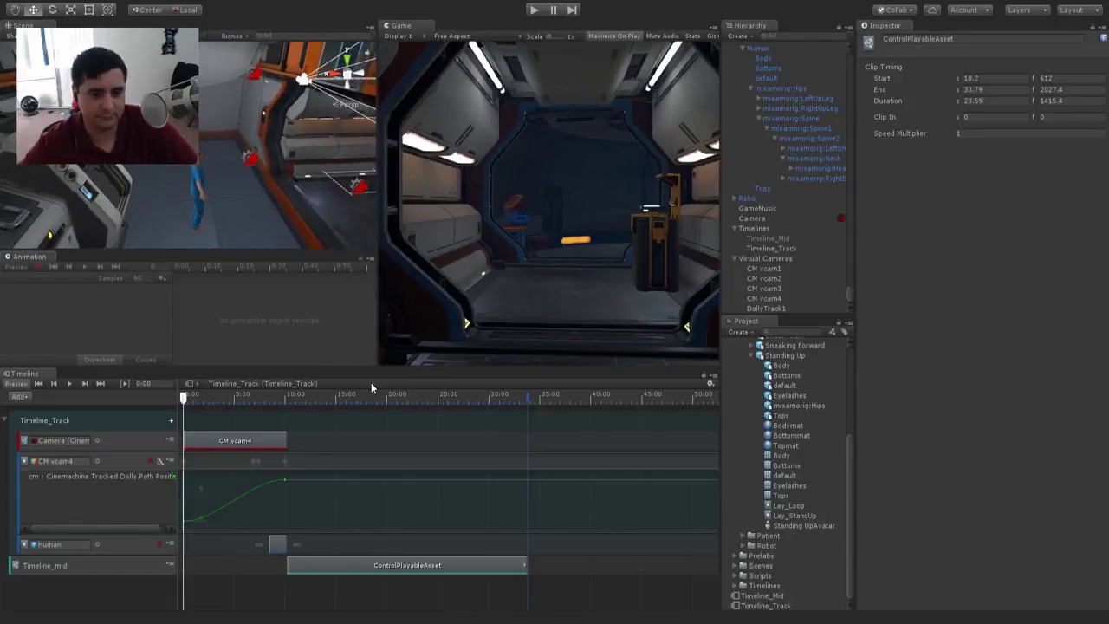
Step: Open CM vcam4's recorded animation for editing, move its earlier Look At keyframe to 5:00, and scrub to 9:04 to check the aim
drag(189, 398, 252, 423)
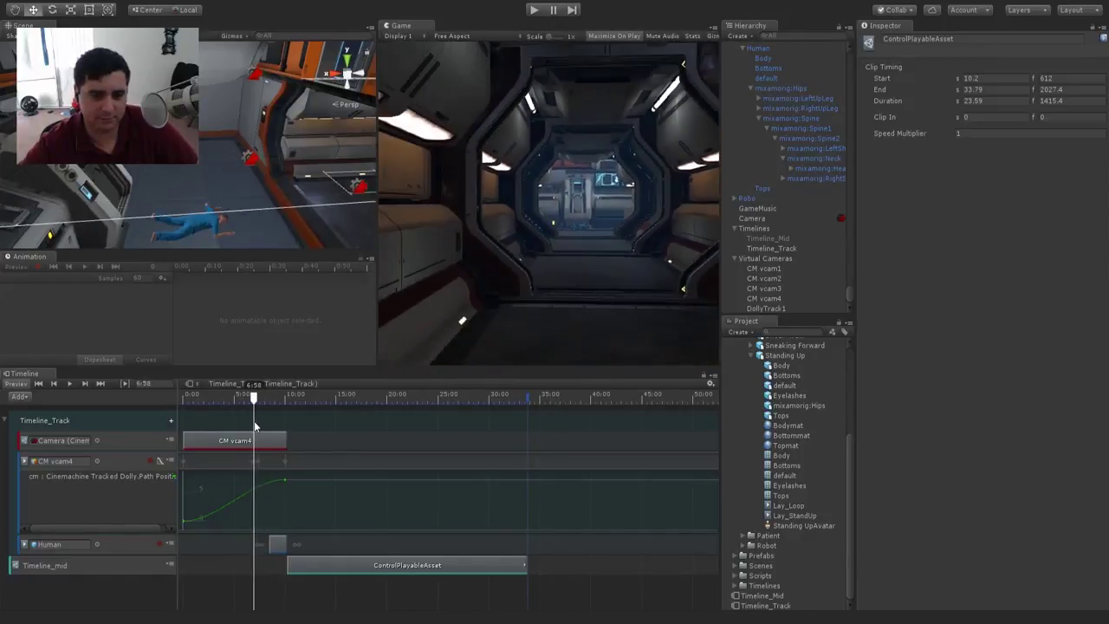
click(171, 464)
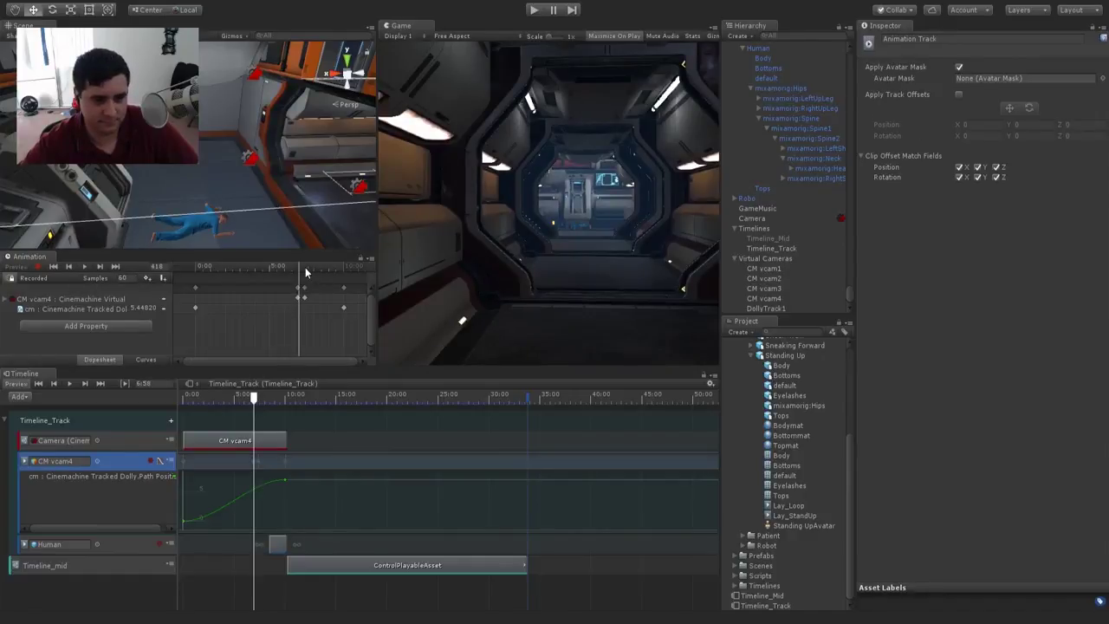
drag(305, 268, 329, 303)
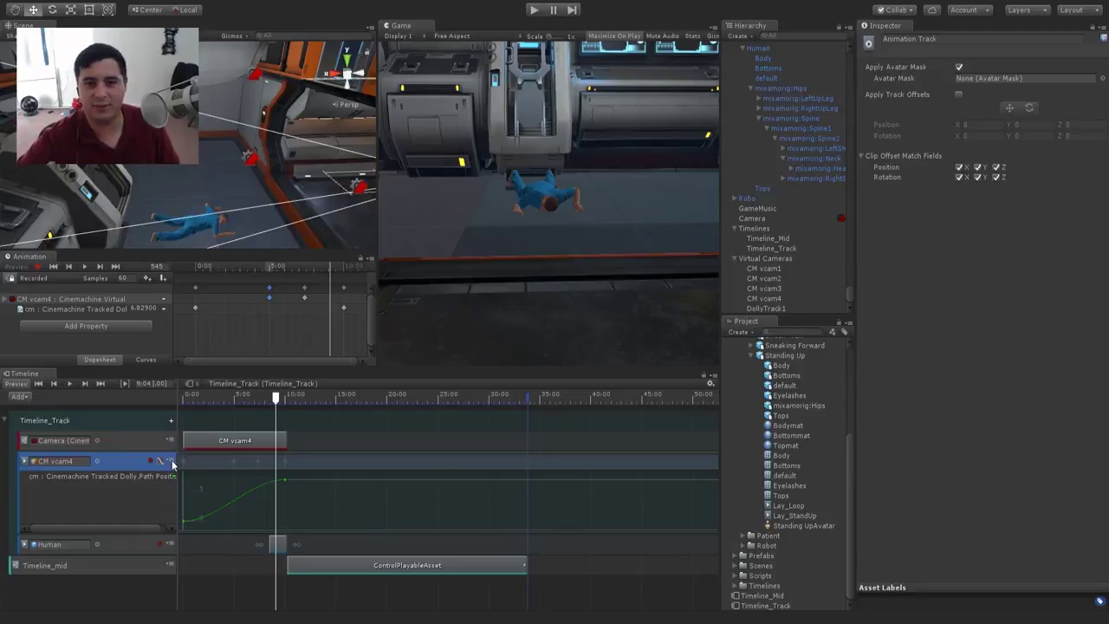
scroll(217, 148, down, 6)
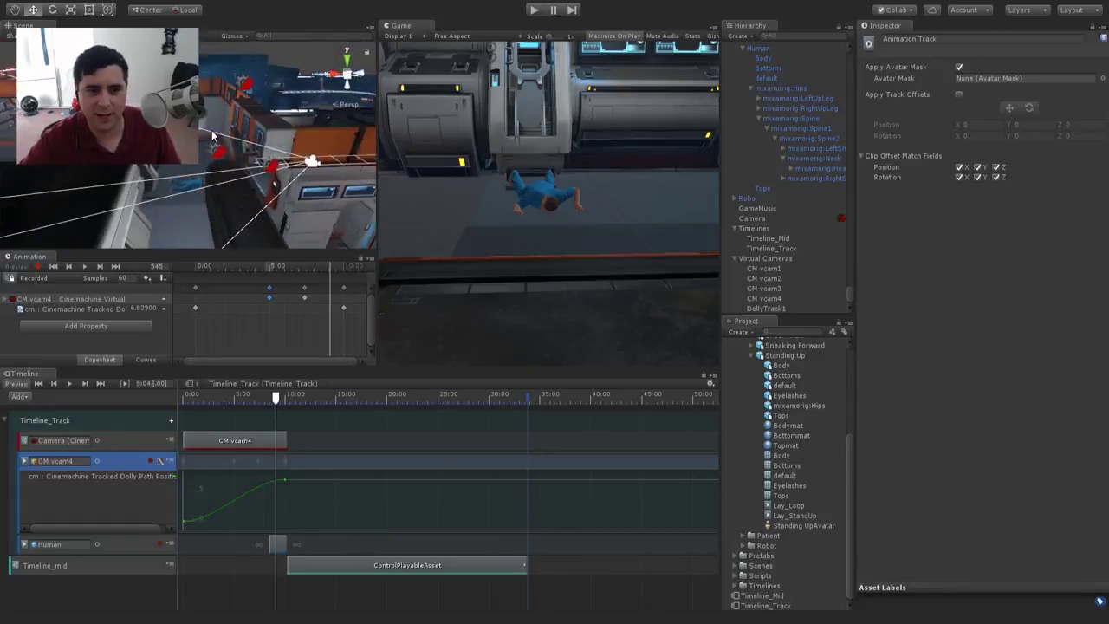
right_drag(212, 136, 276, 121)
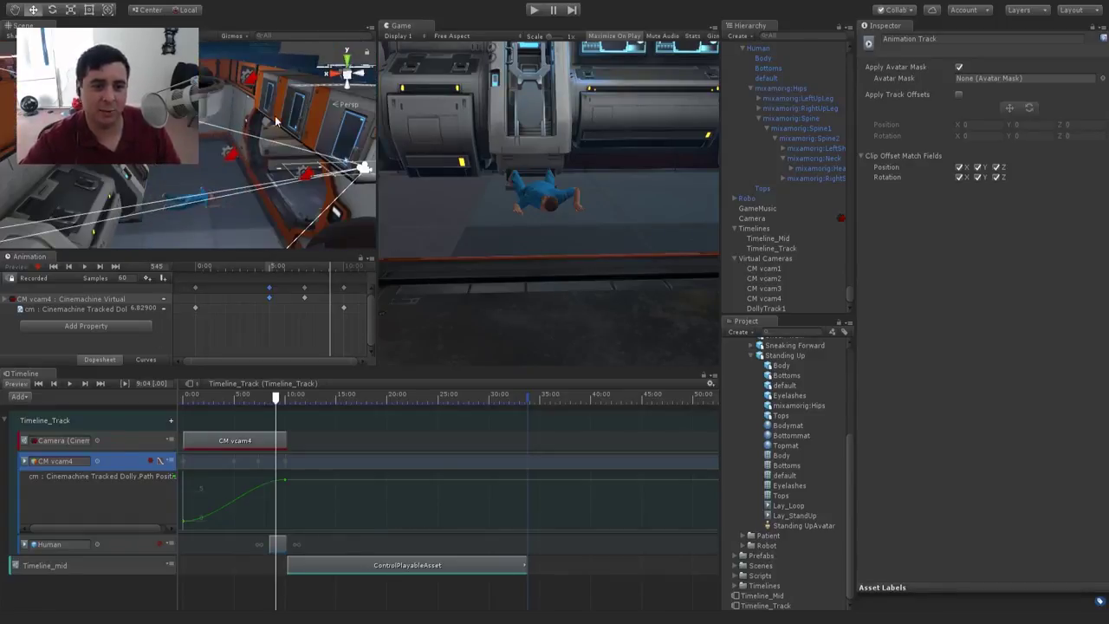